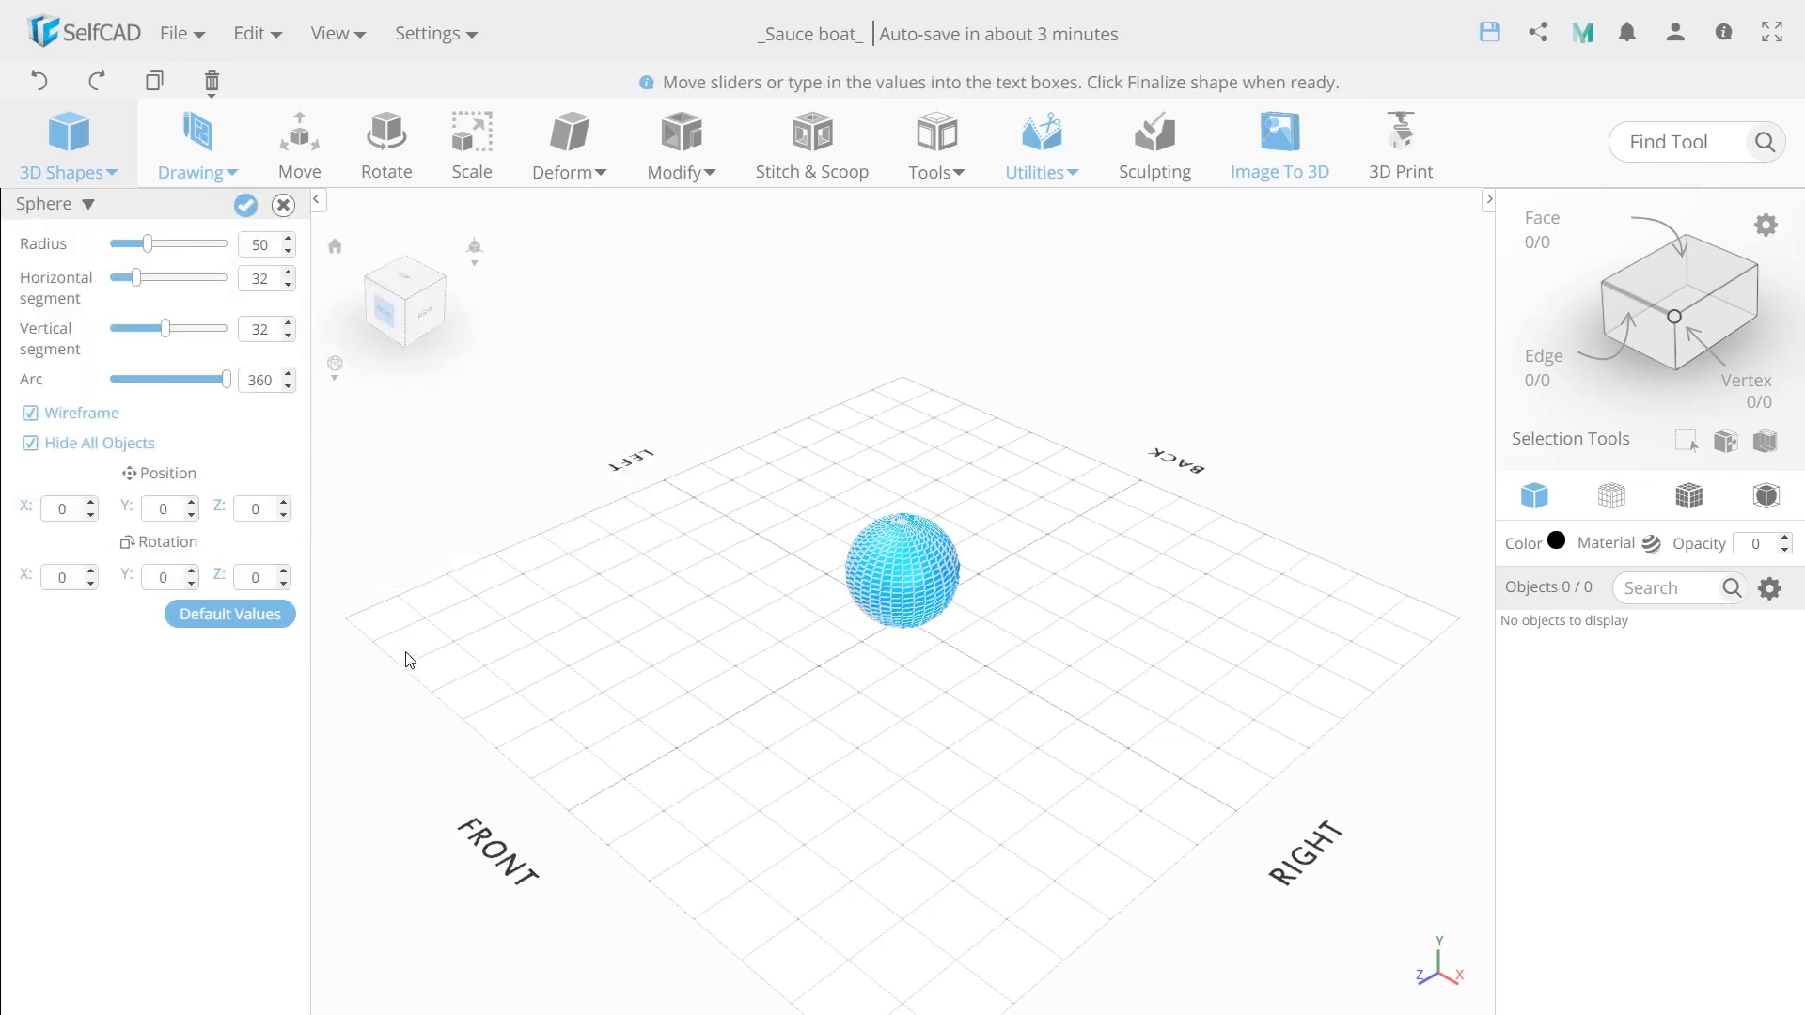
Create a sphere with radius 64, 128 horizontal segments and 64 vertical segments.
left_click_drag(501, 647, 506, 667)
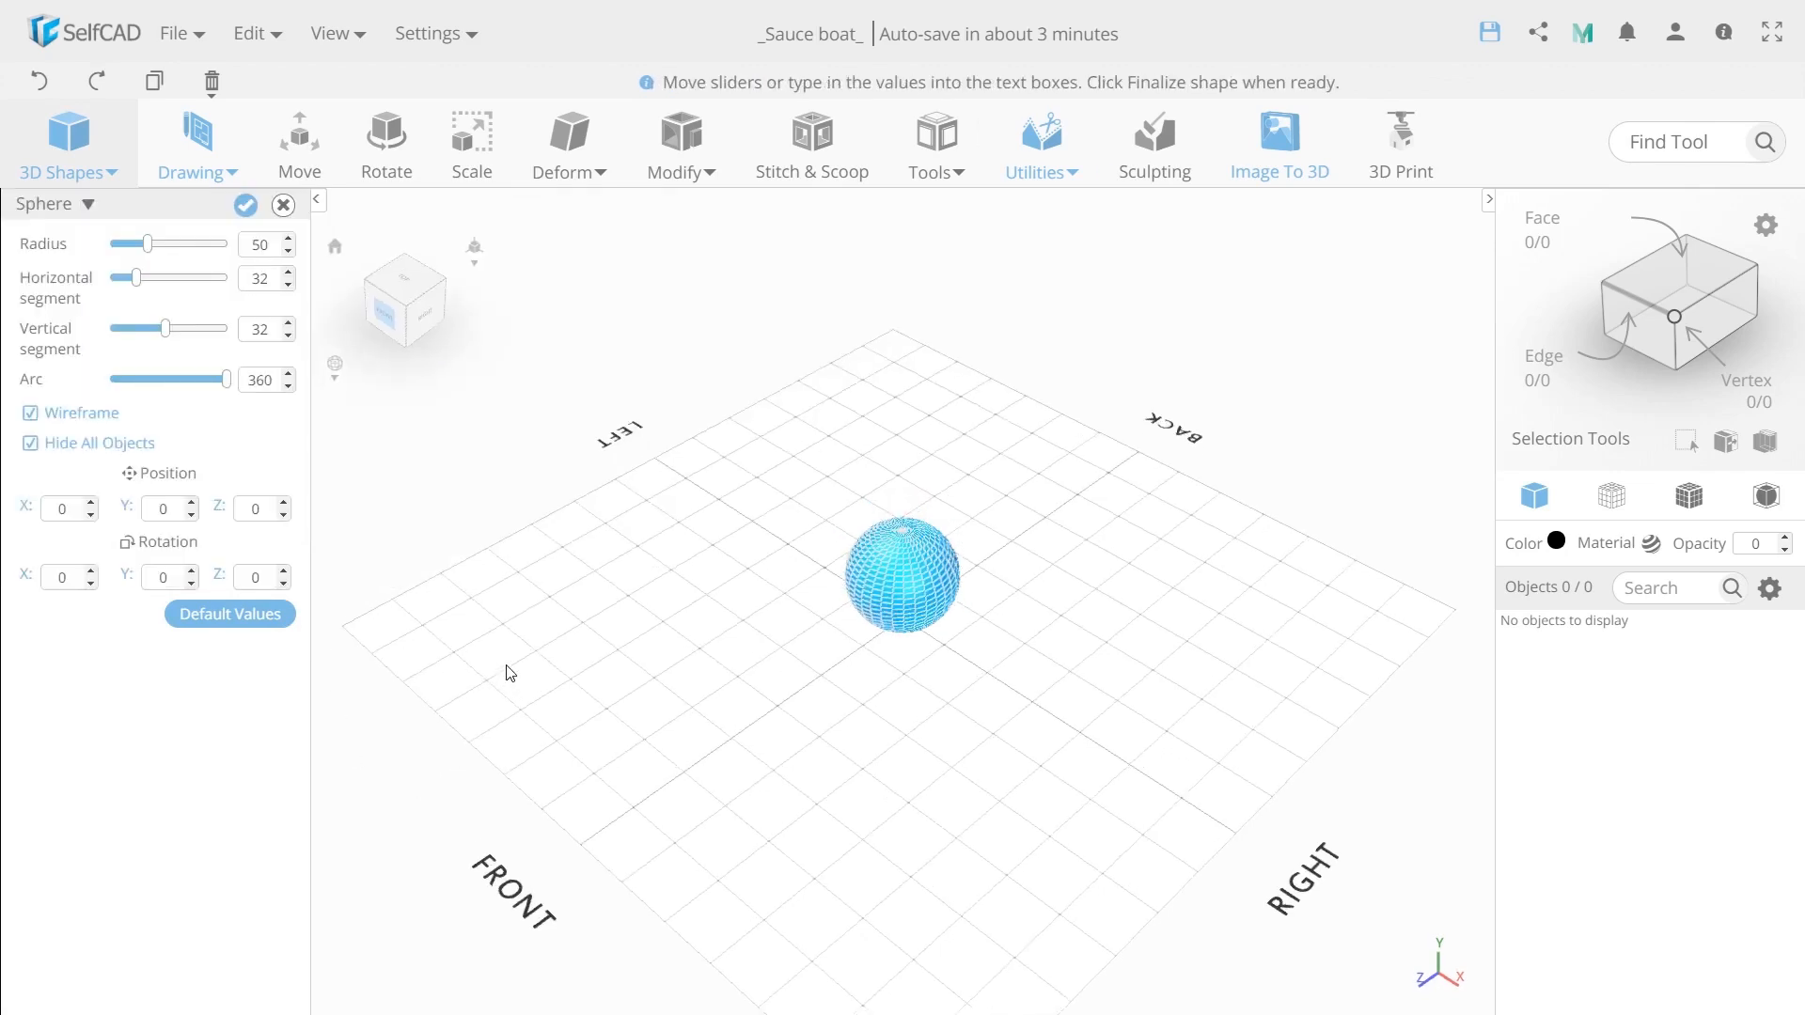
double_click(257, 243)
type("64")
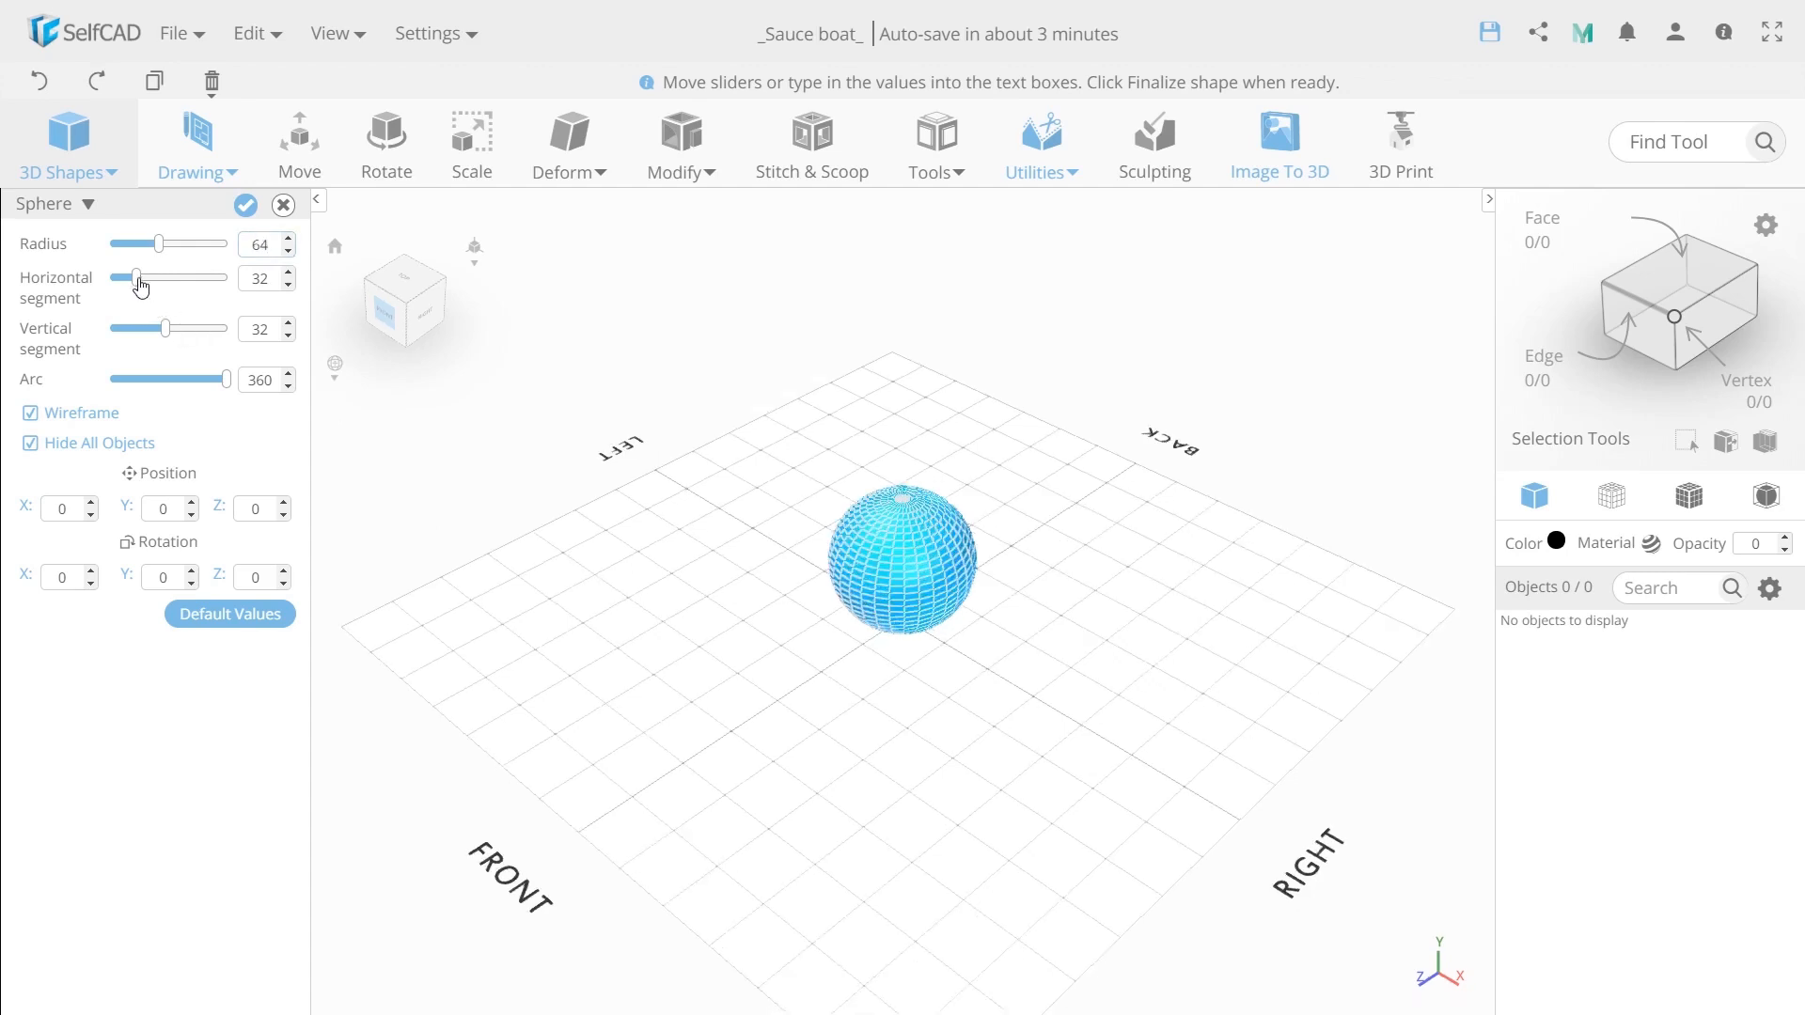
left_click_drag(136, 279, 236, 279)
left_click_drag(167, 329, 235, 329)
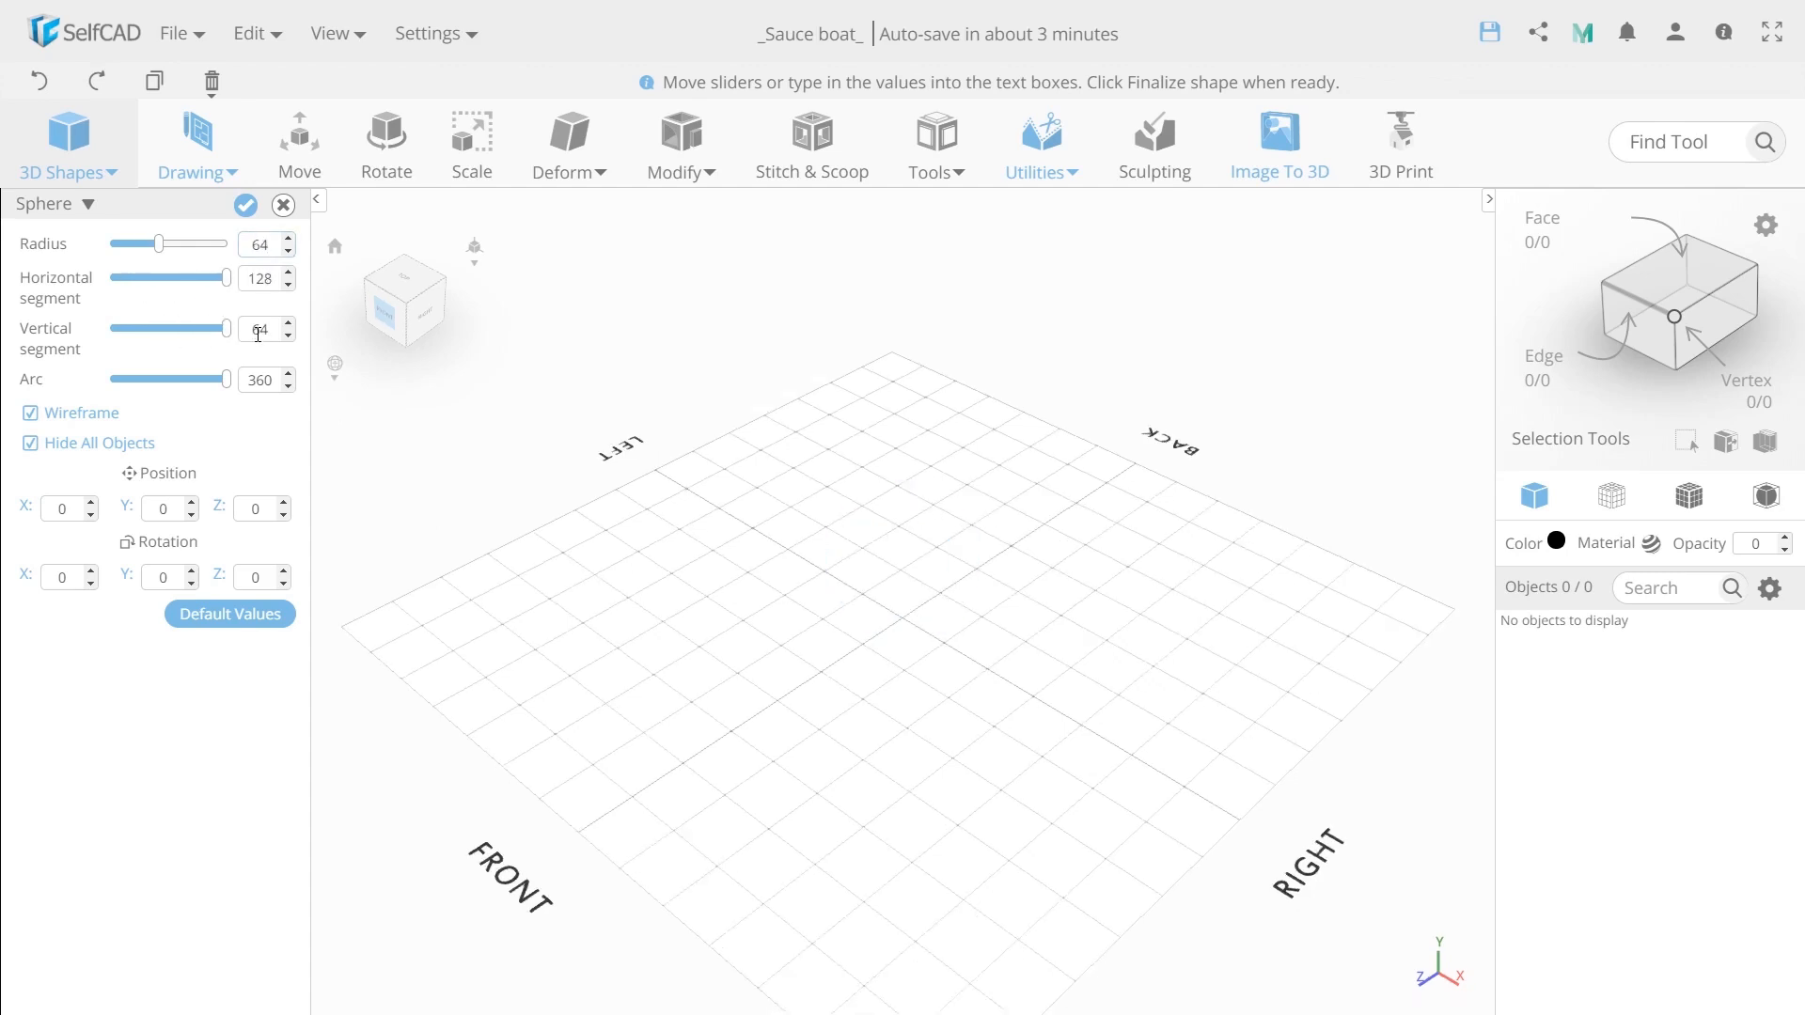
key("Return")
Scale the sphere's Y size to 64 and center the flattened shape on the grid.
left_click(470, 164)
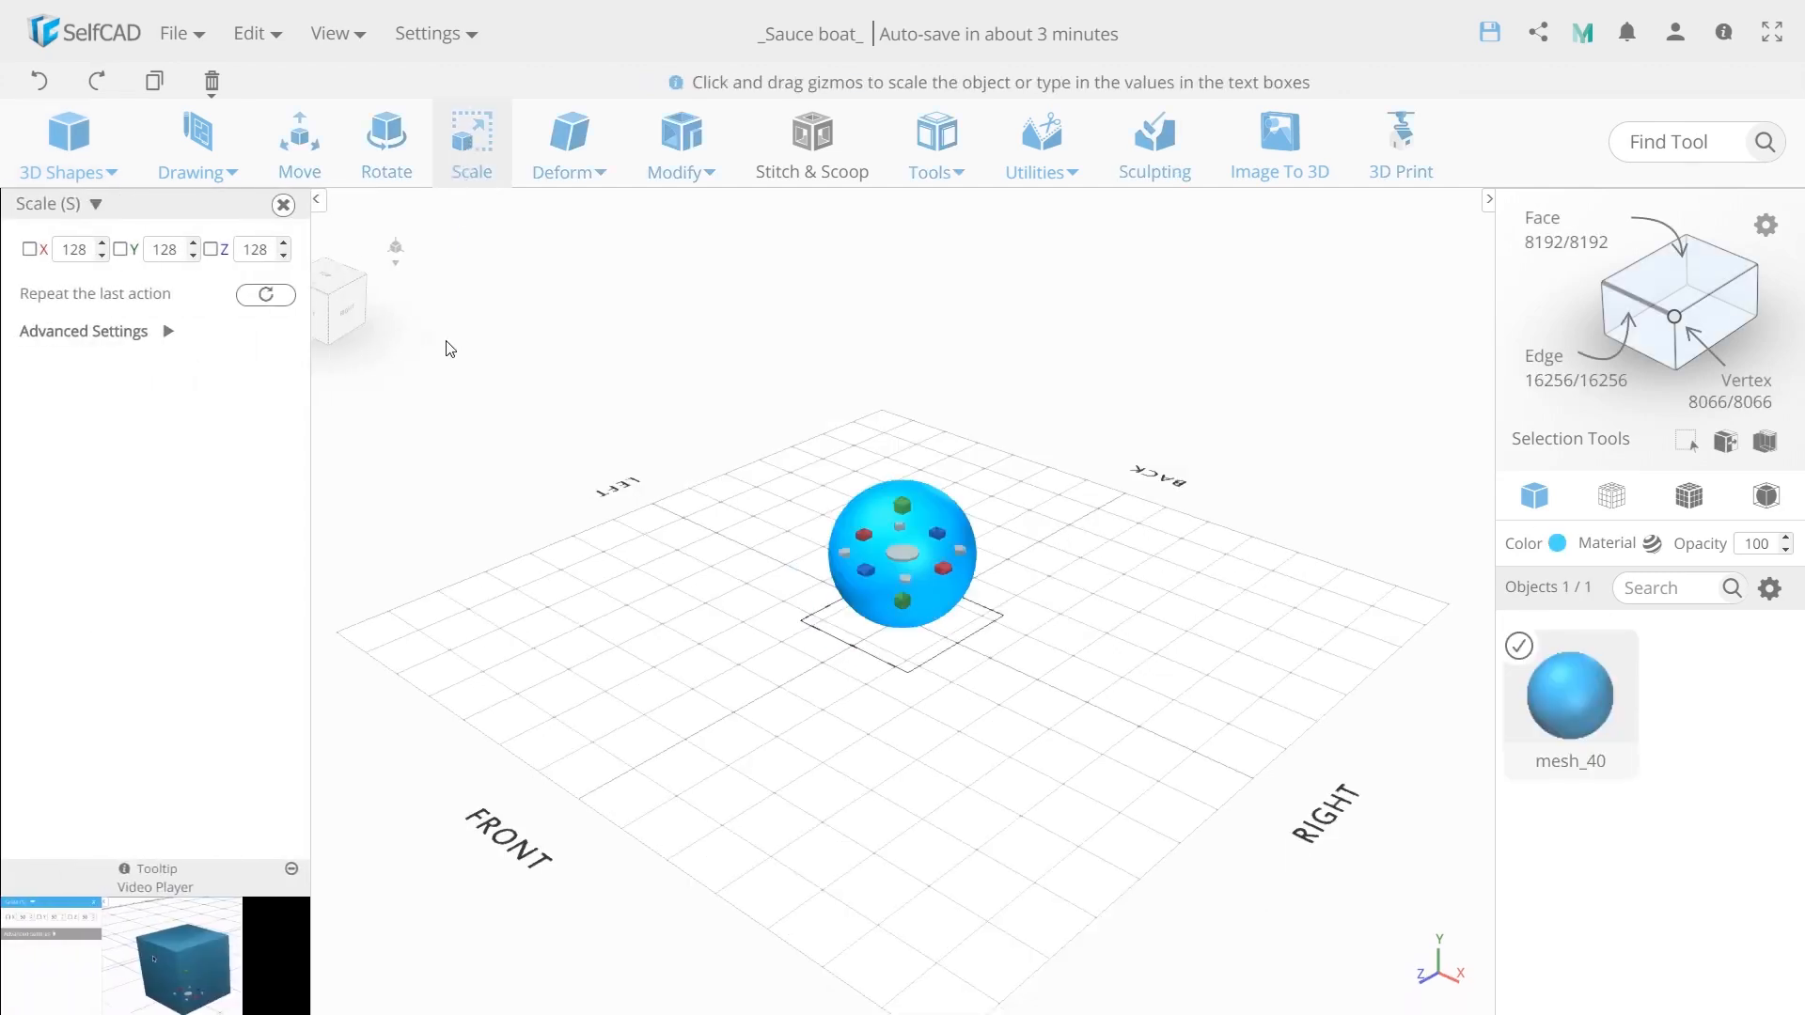
double_click(166, 248)
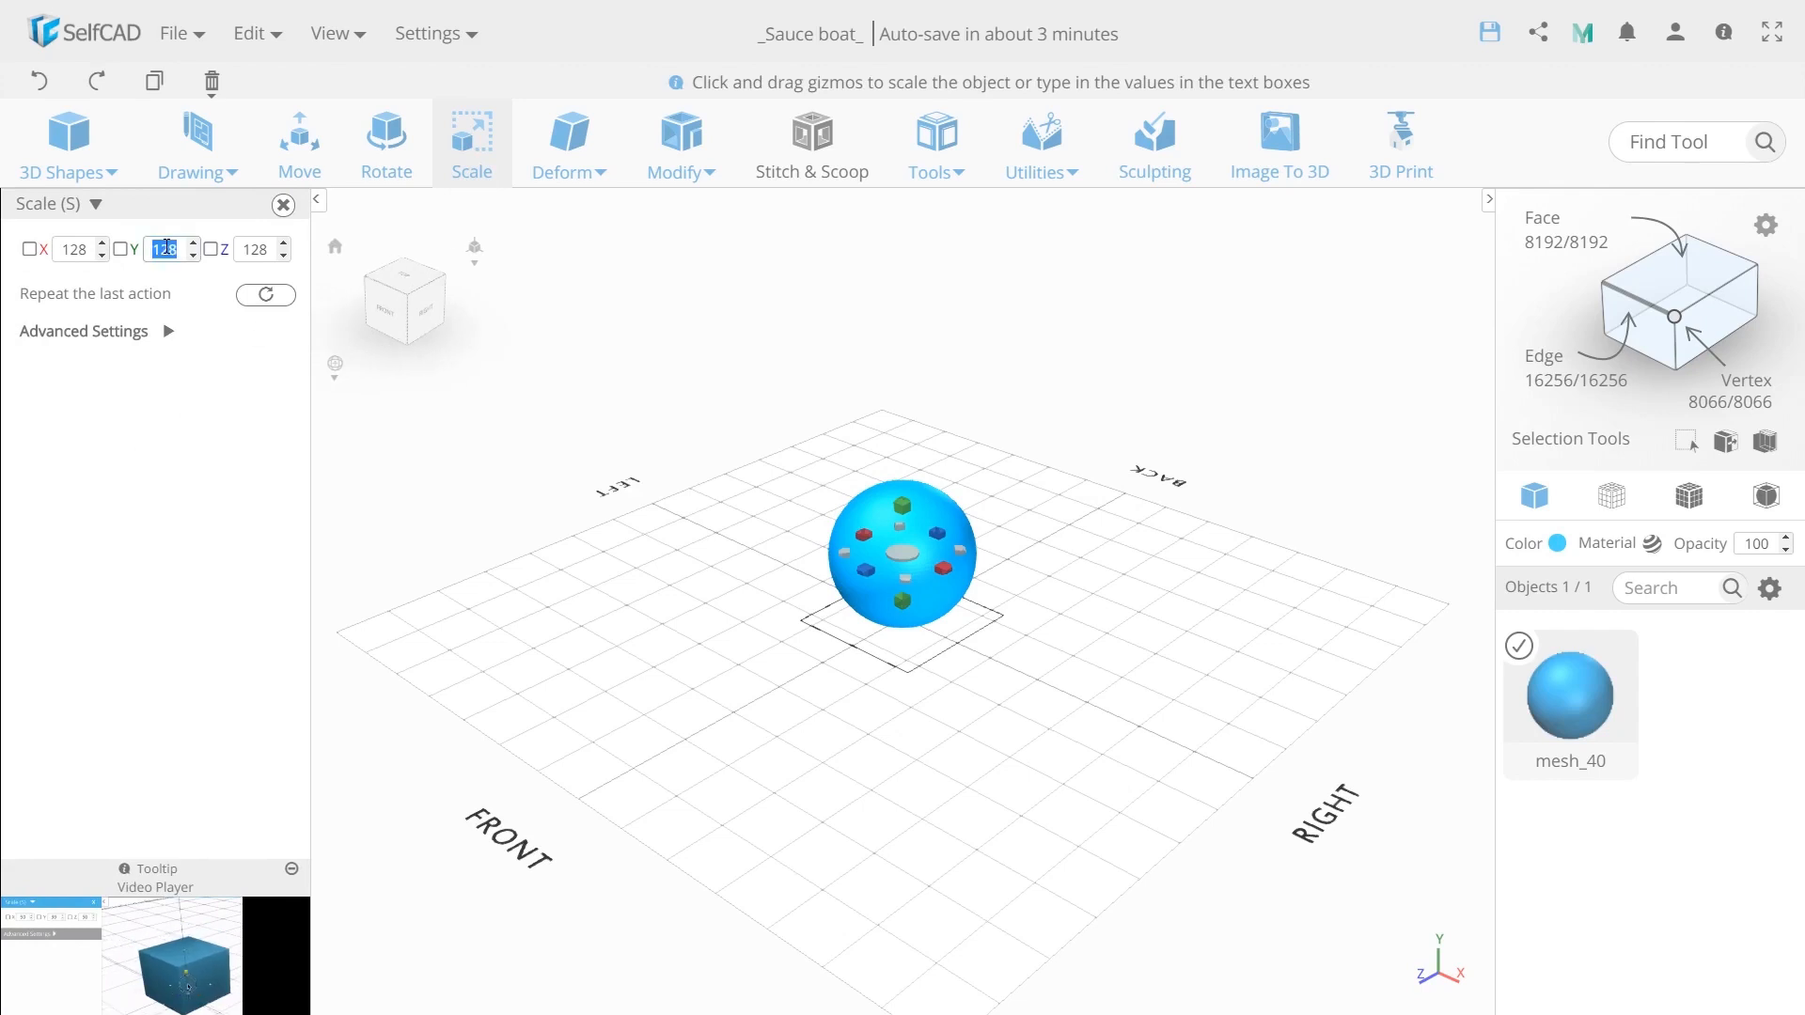
type("64")
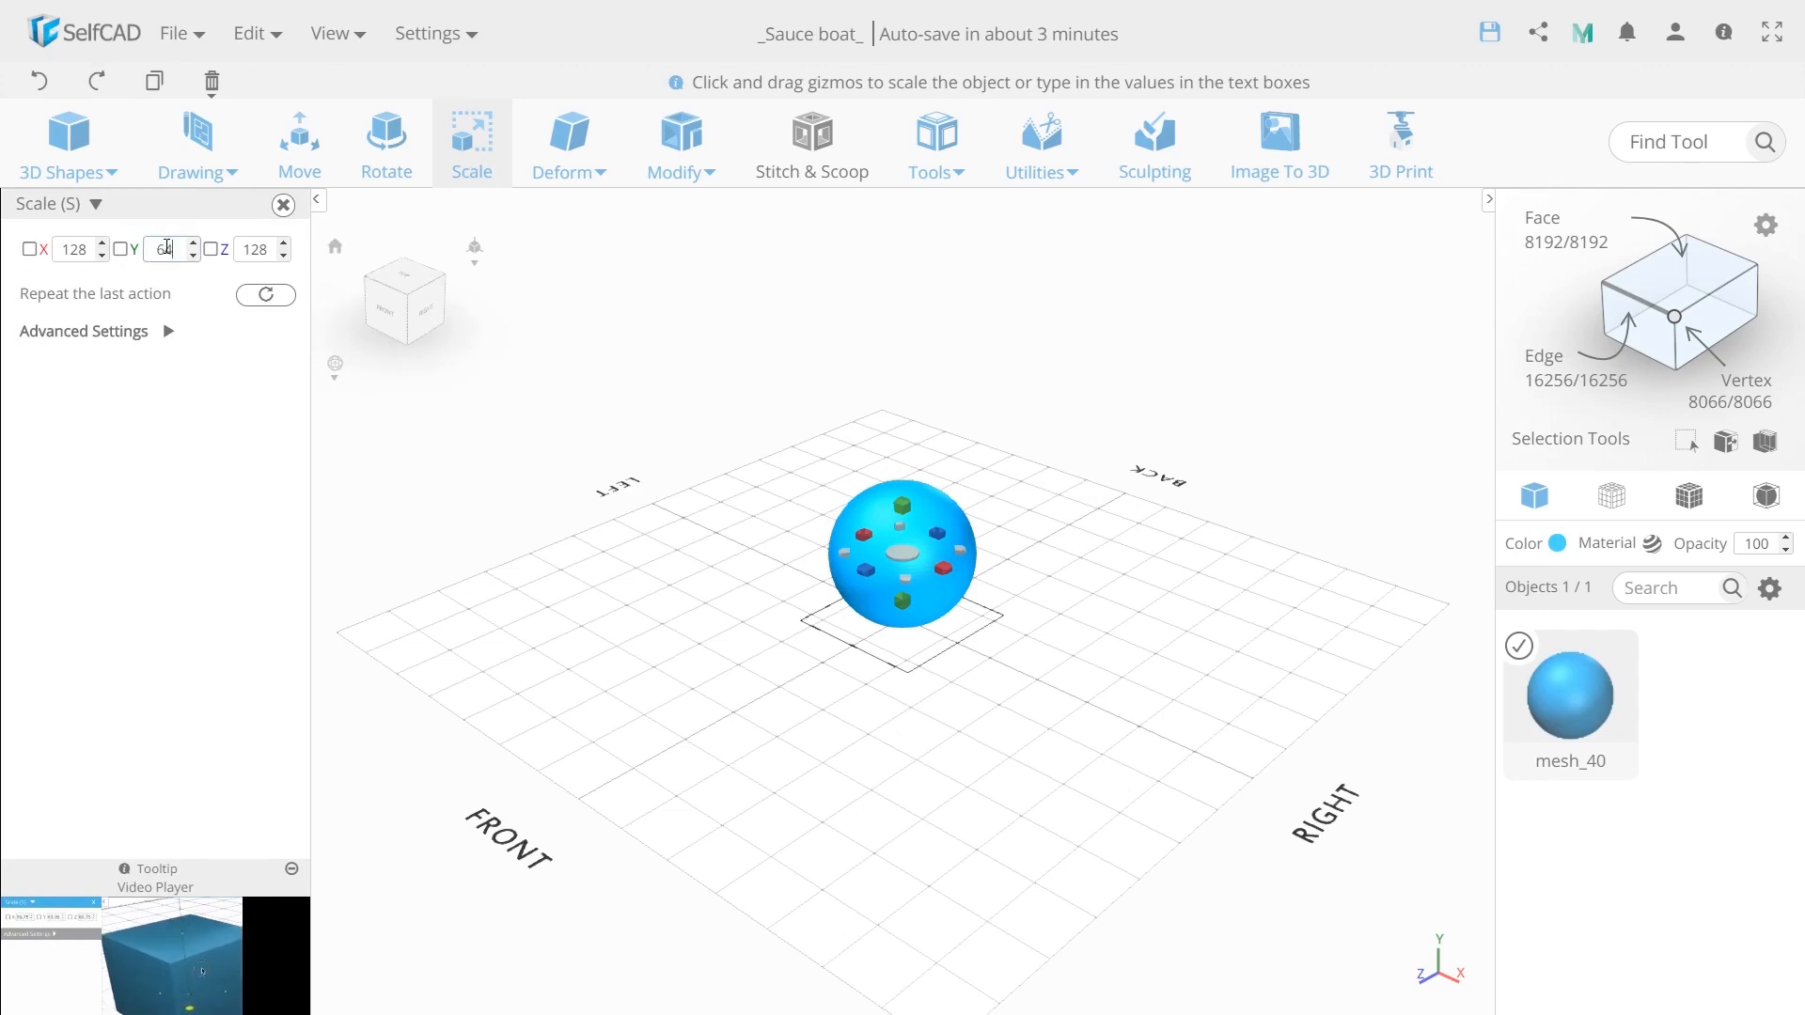
key("Return")
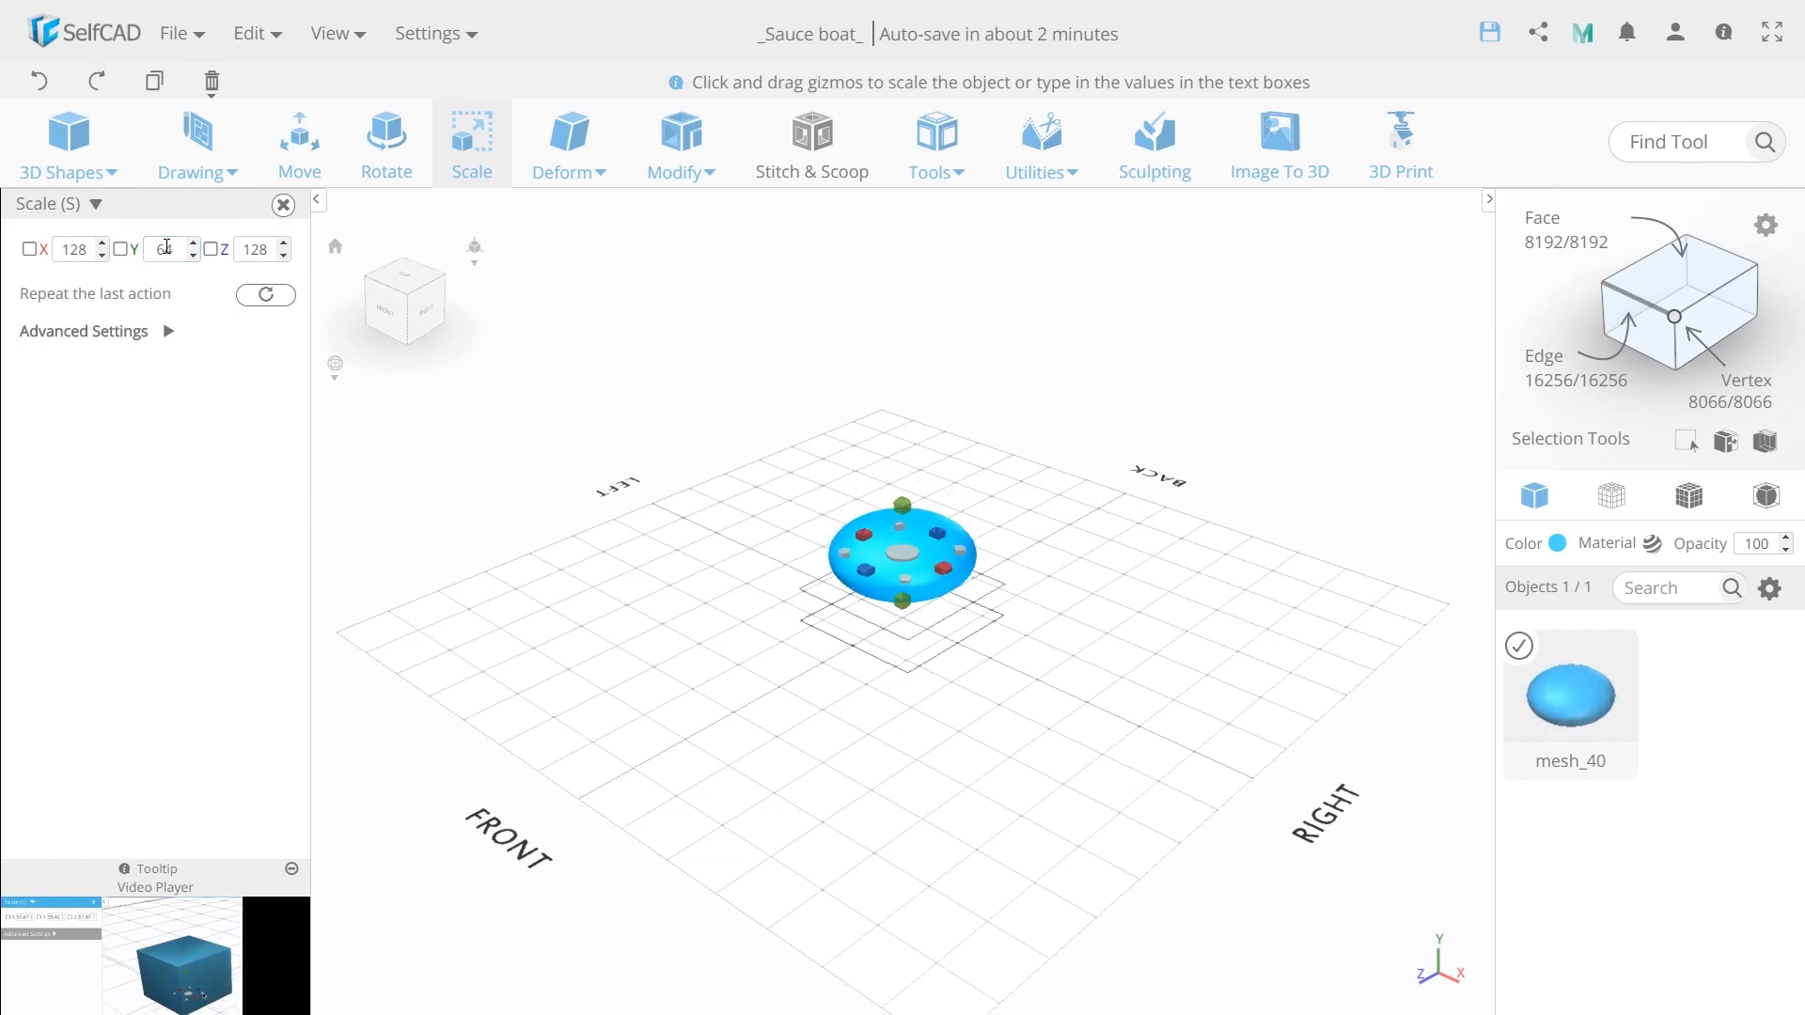
left_click(305, 143)
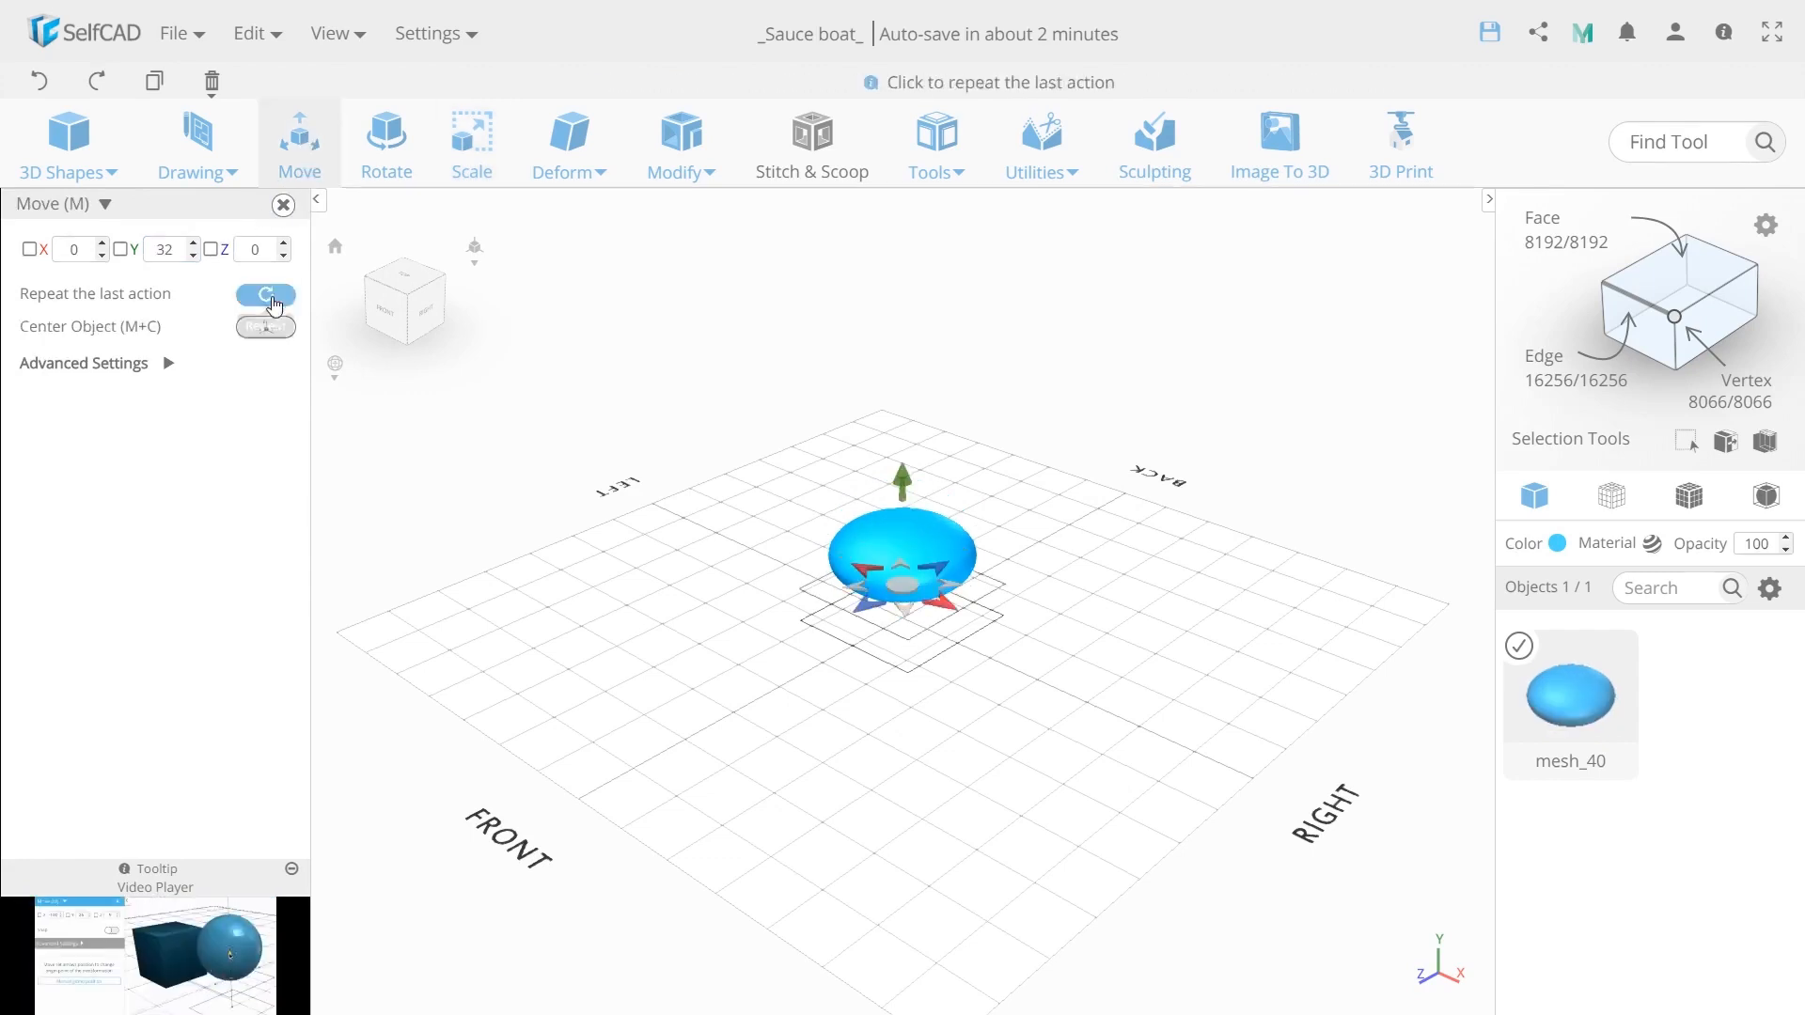
left_click(260, 331)
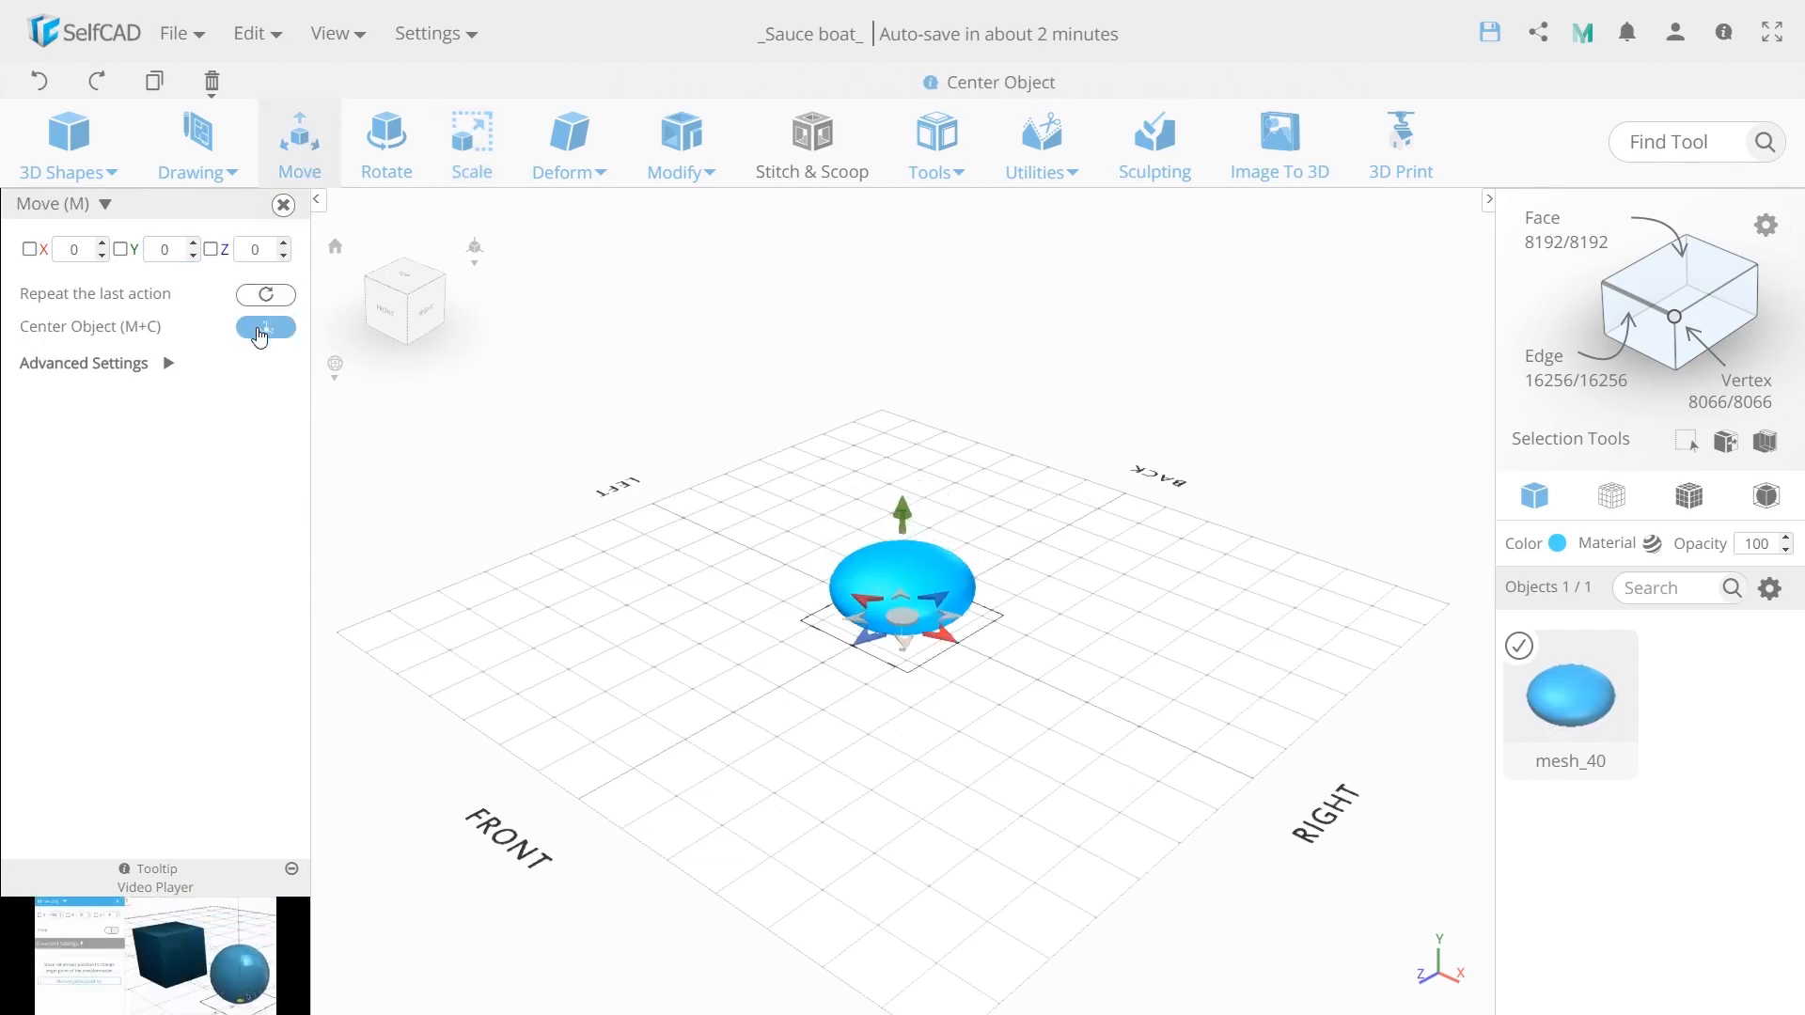
Make one copy of the flattened sphere with Copy Offsets, offset 5 in Y.
scroll(901, 613, "up", 6)
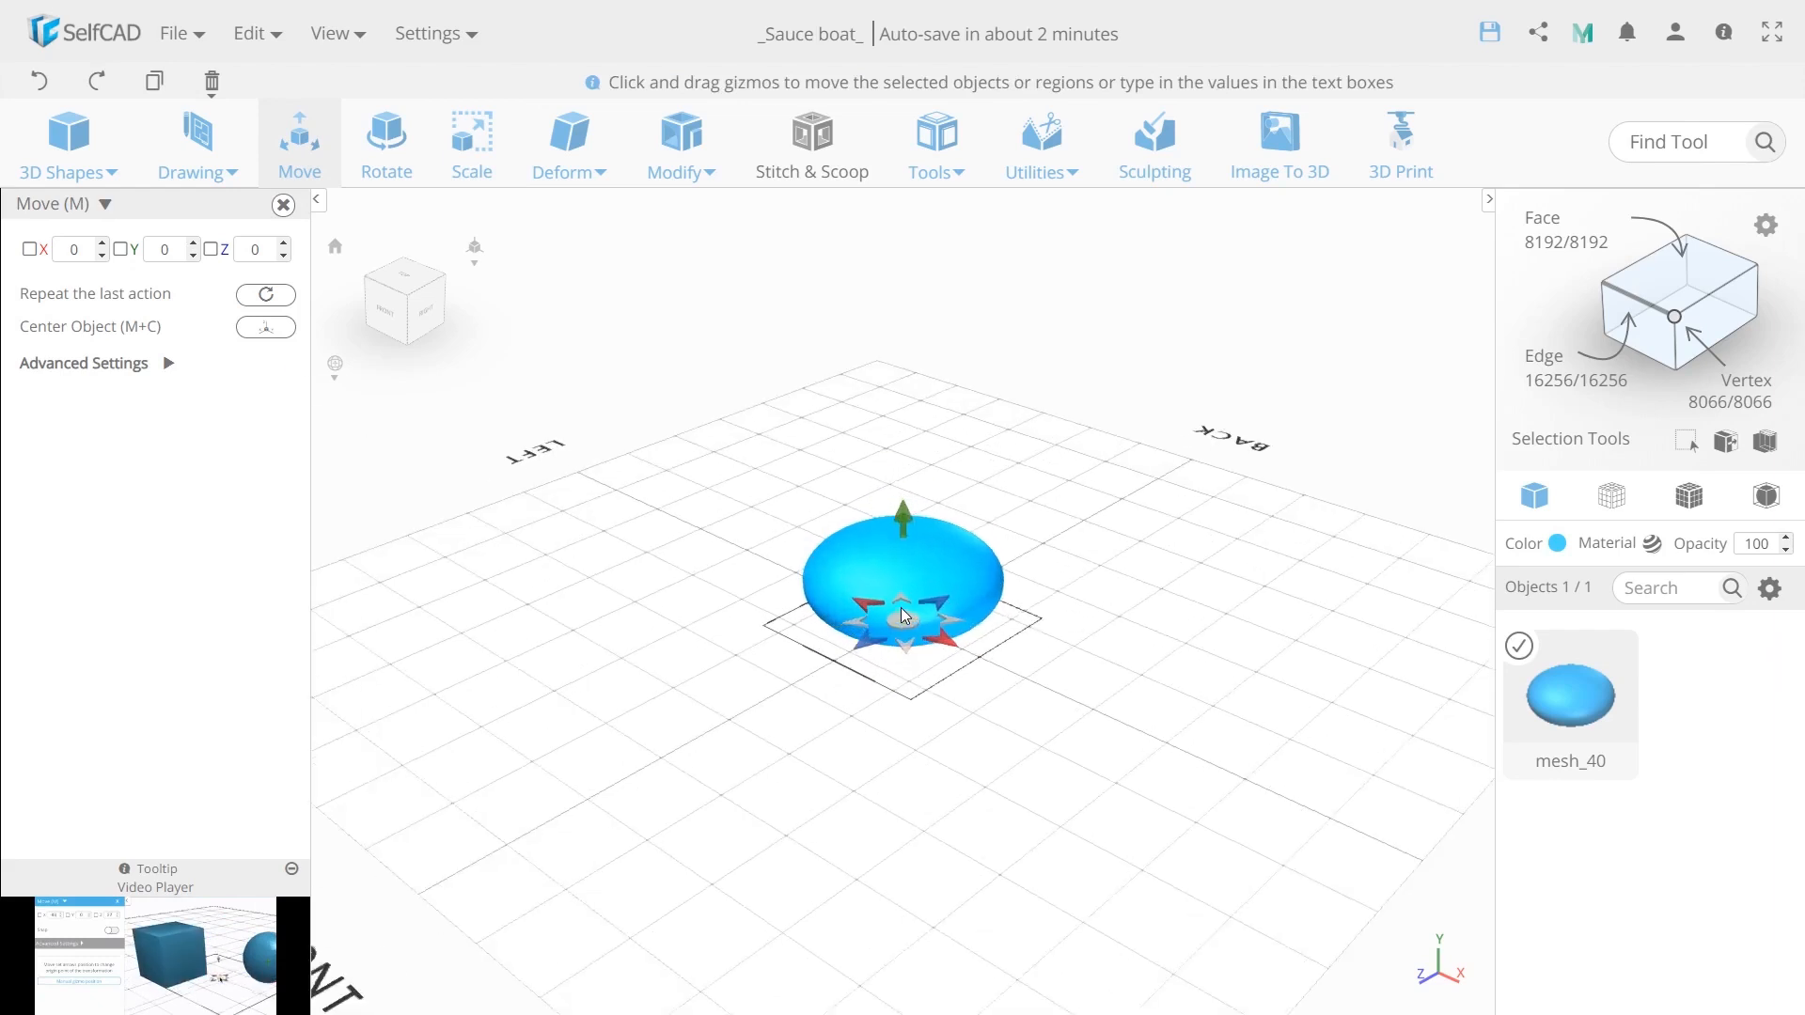
right_click_drag(933, 567, 936, 556)
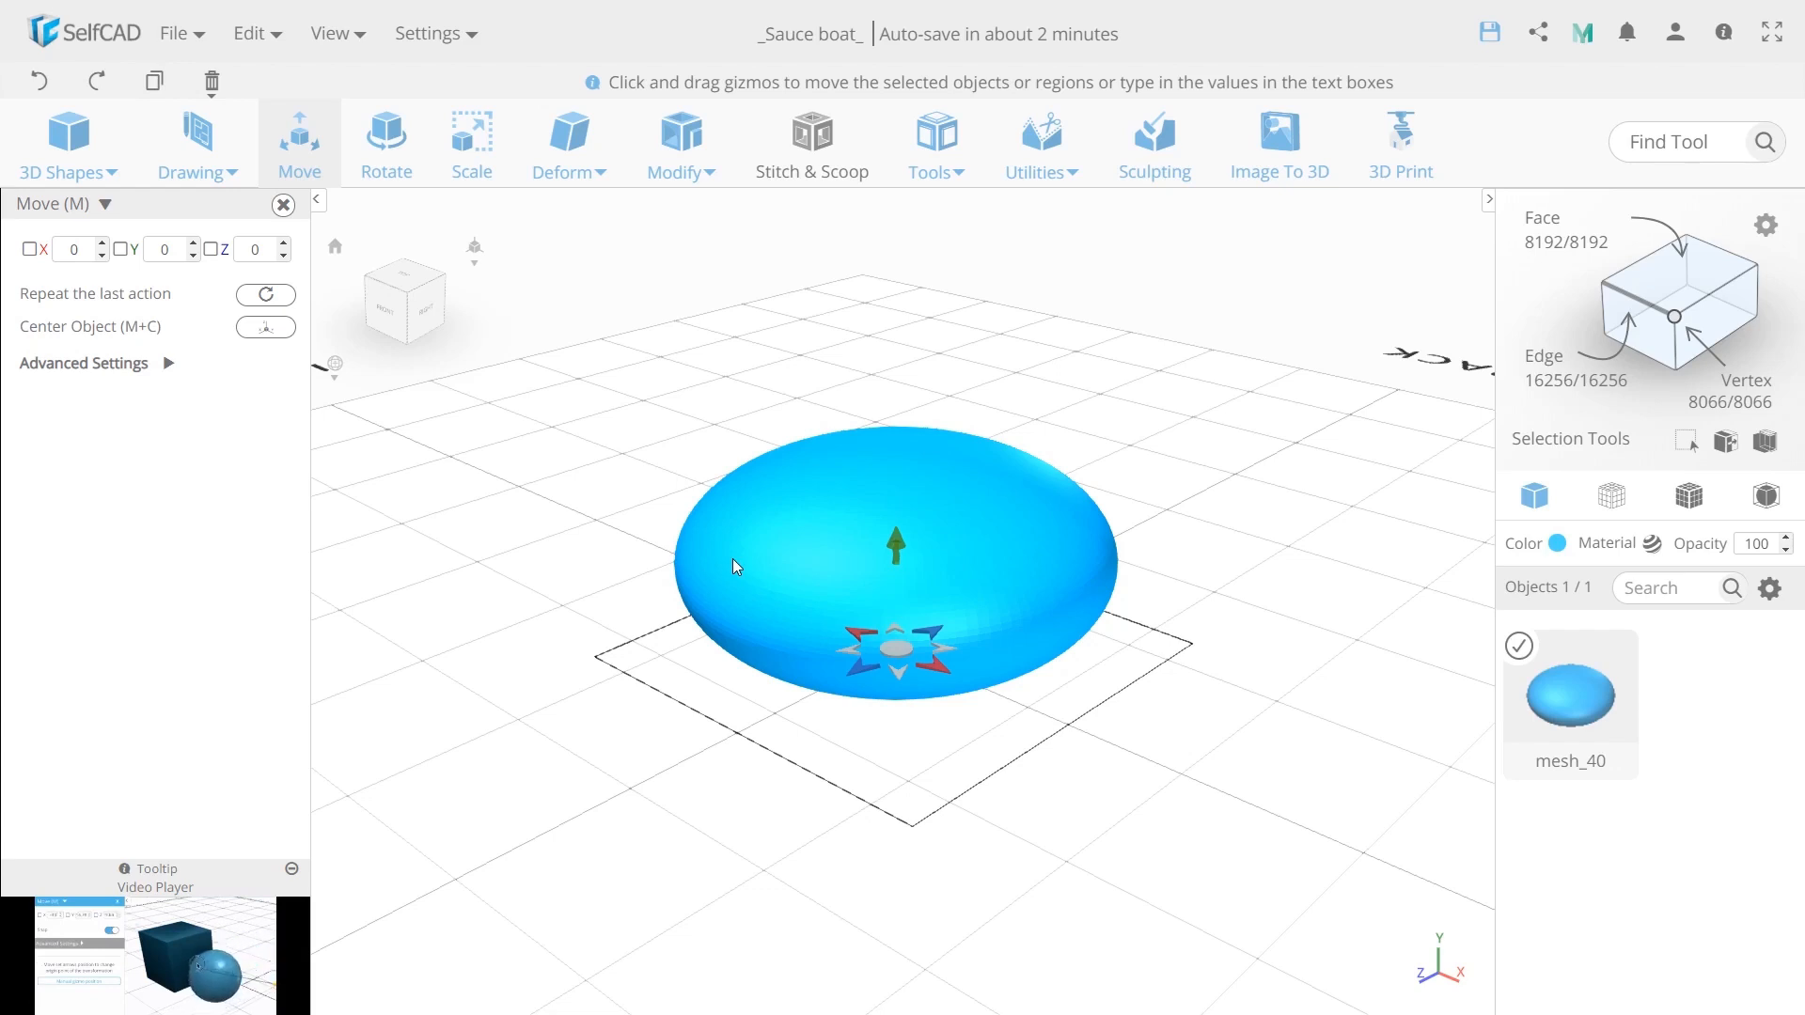
left_click(944, 160)
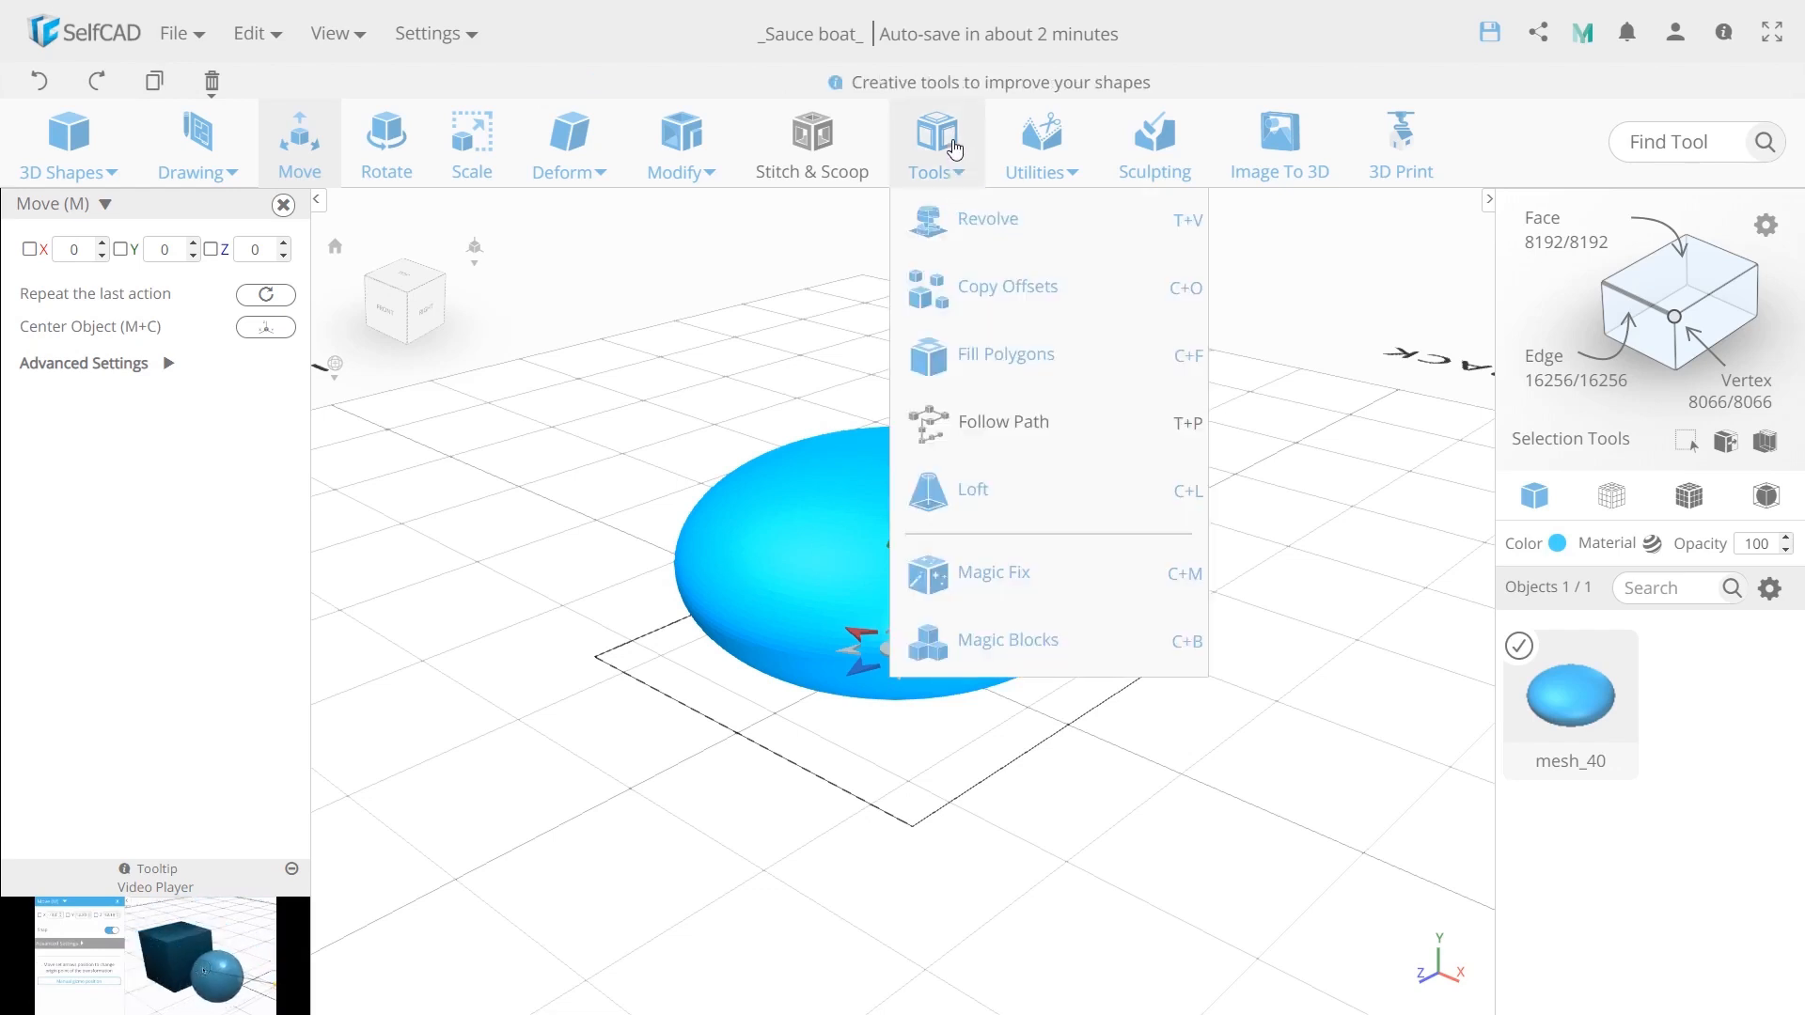
left_click(969, 286)
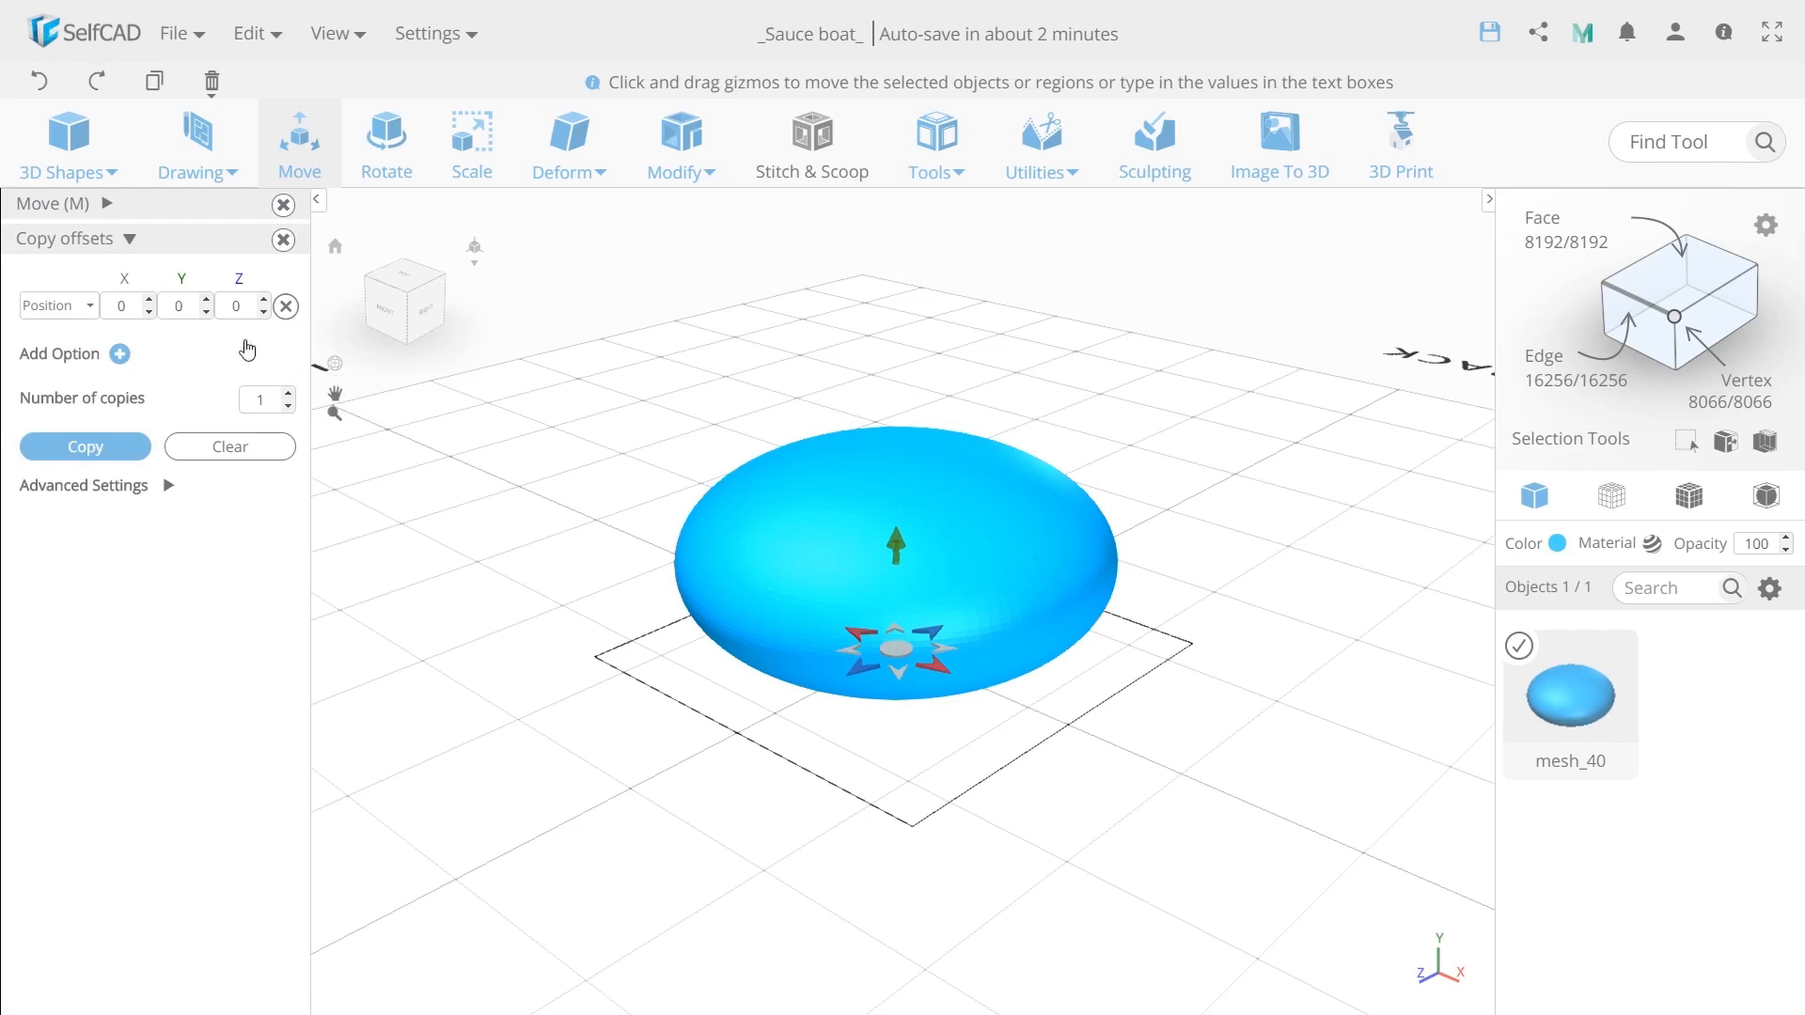
left_click(174, 305)
left_click(75, 449)
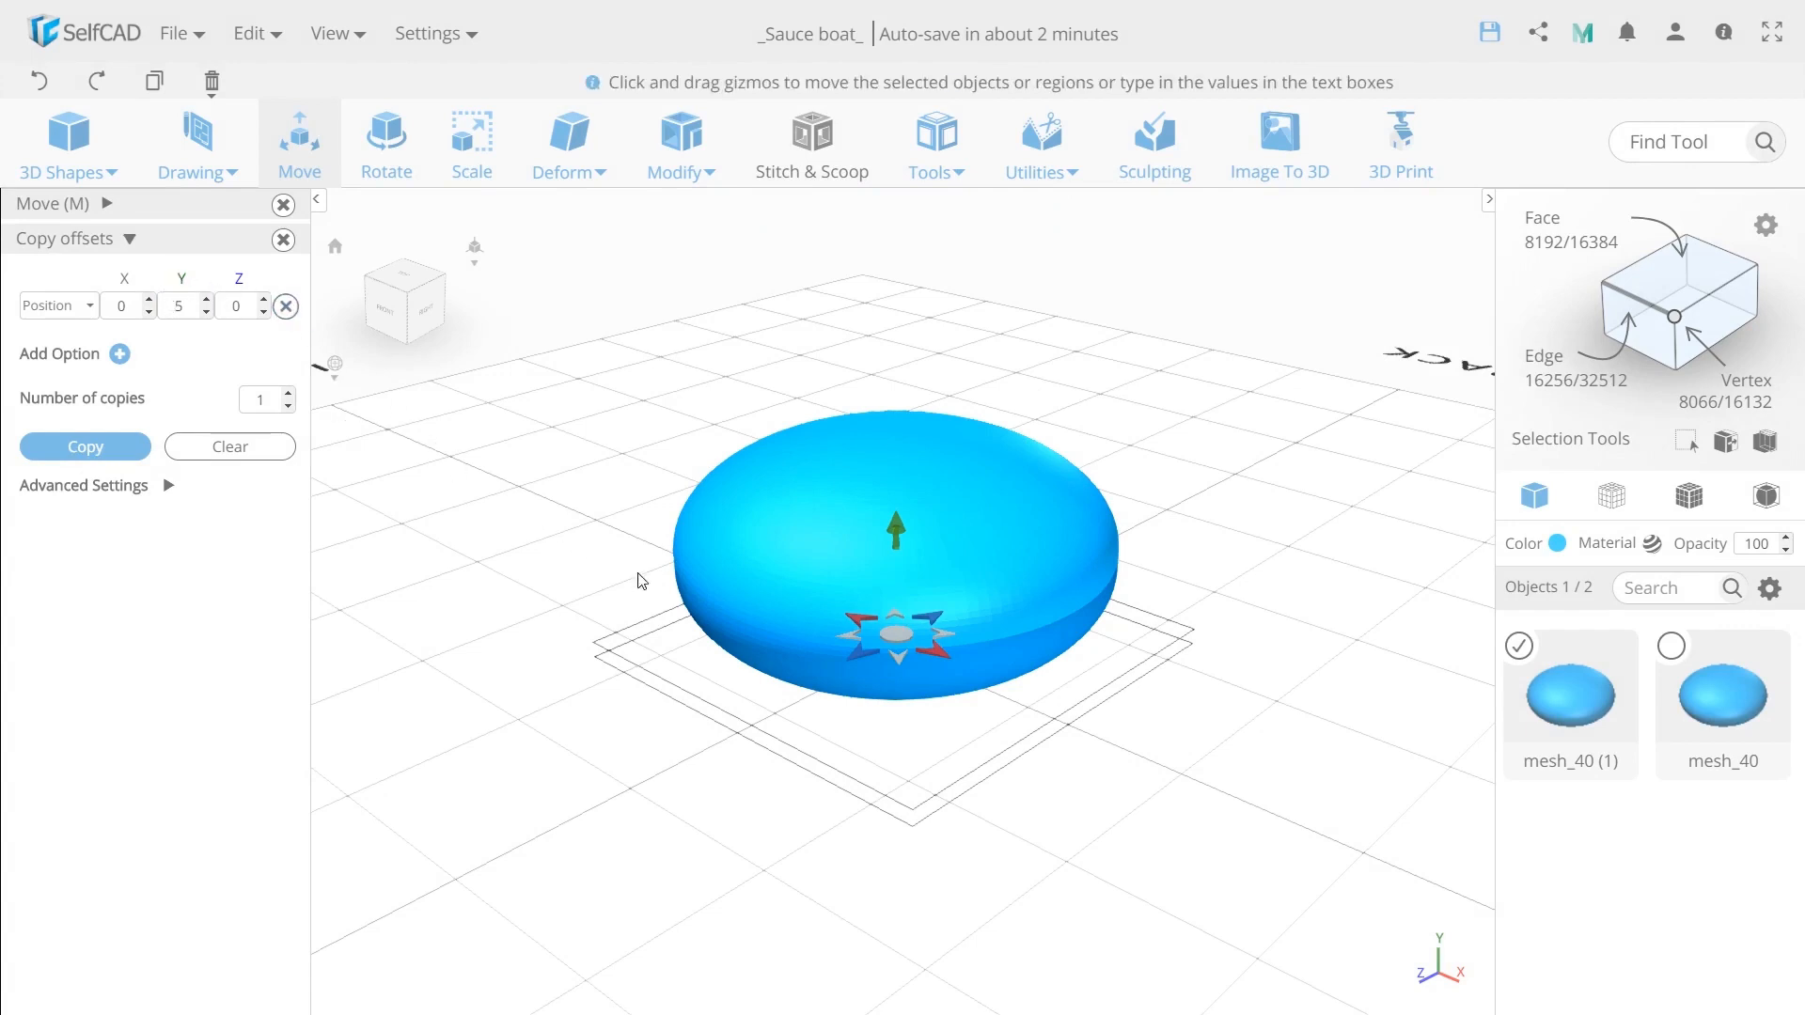
Subtract the raised copy from the original flattened sphere with a Stitch & Scoop difference.
left_click(744, 648)
left_click(811, 169)
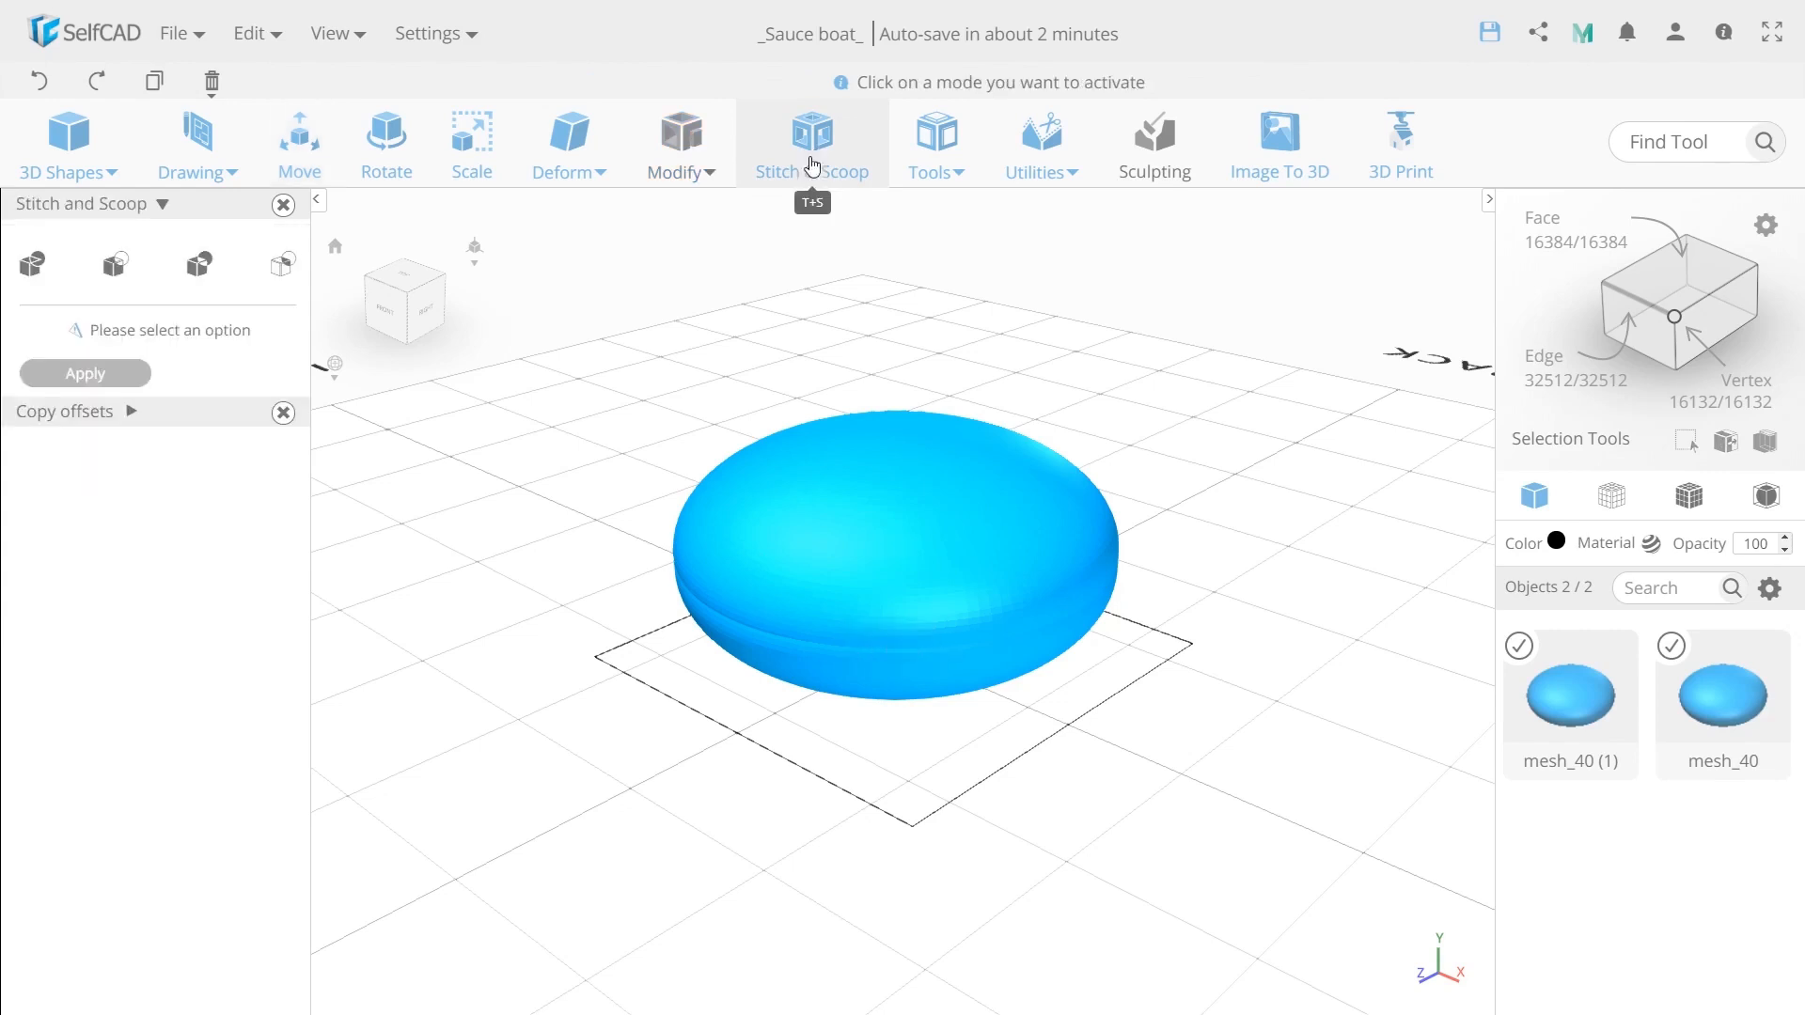
left_click(117, 273)
left_click(76, 362)
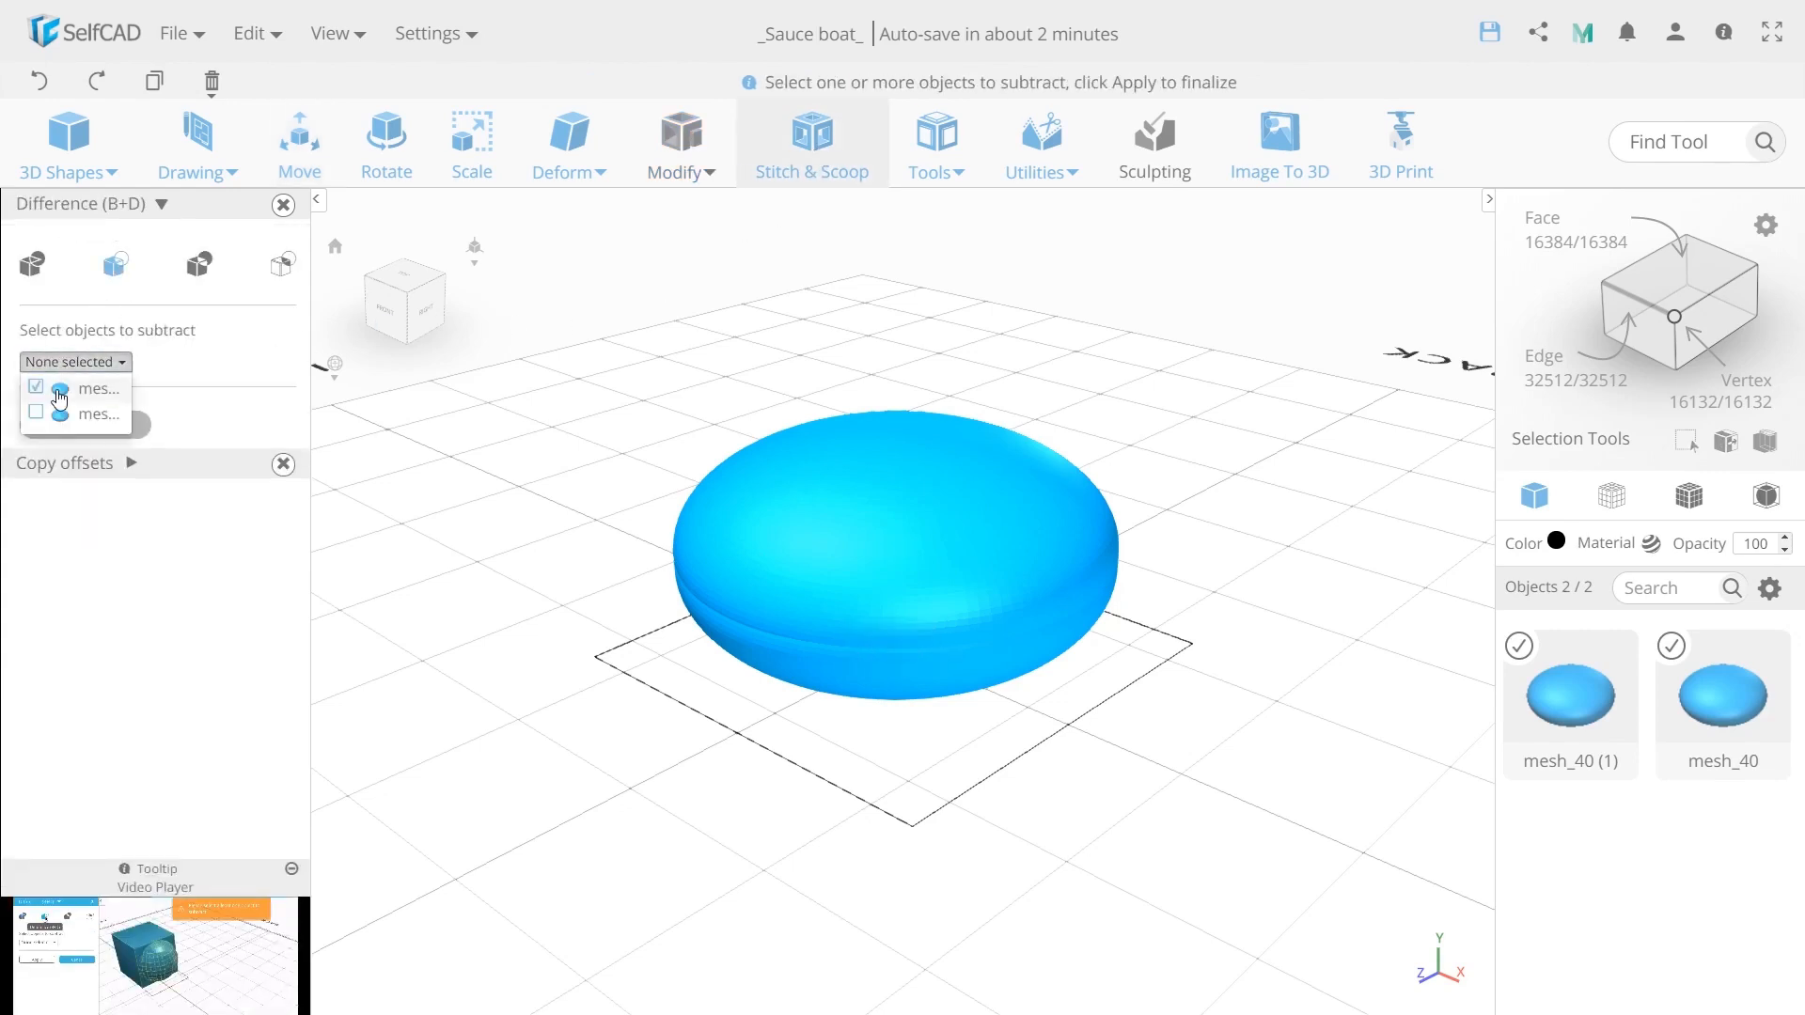
left_click(35, 386)
left_click(66, 633)
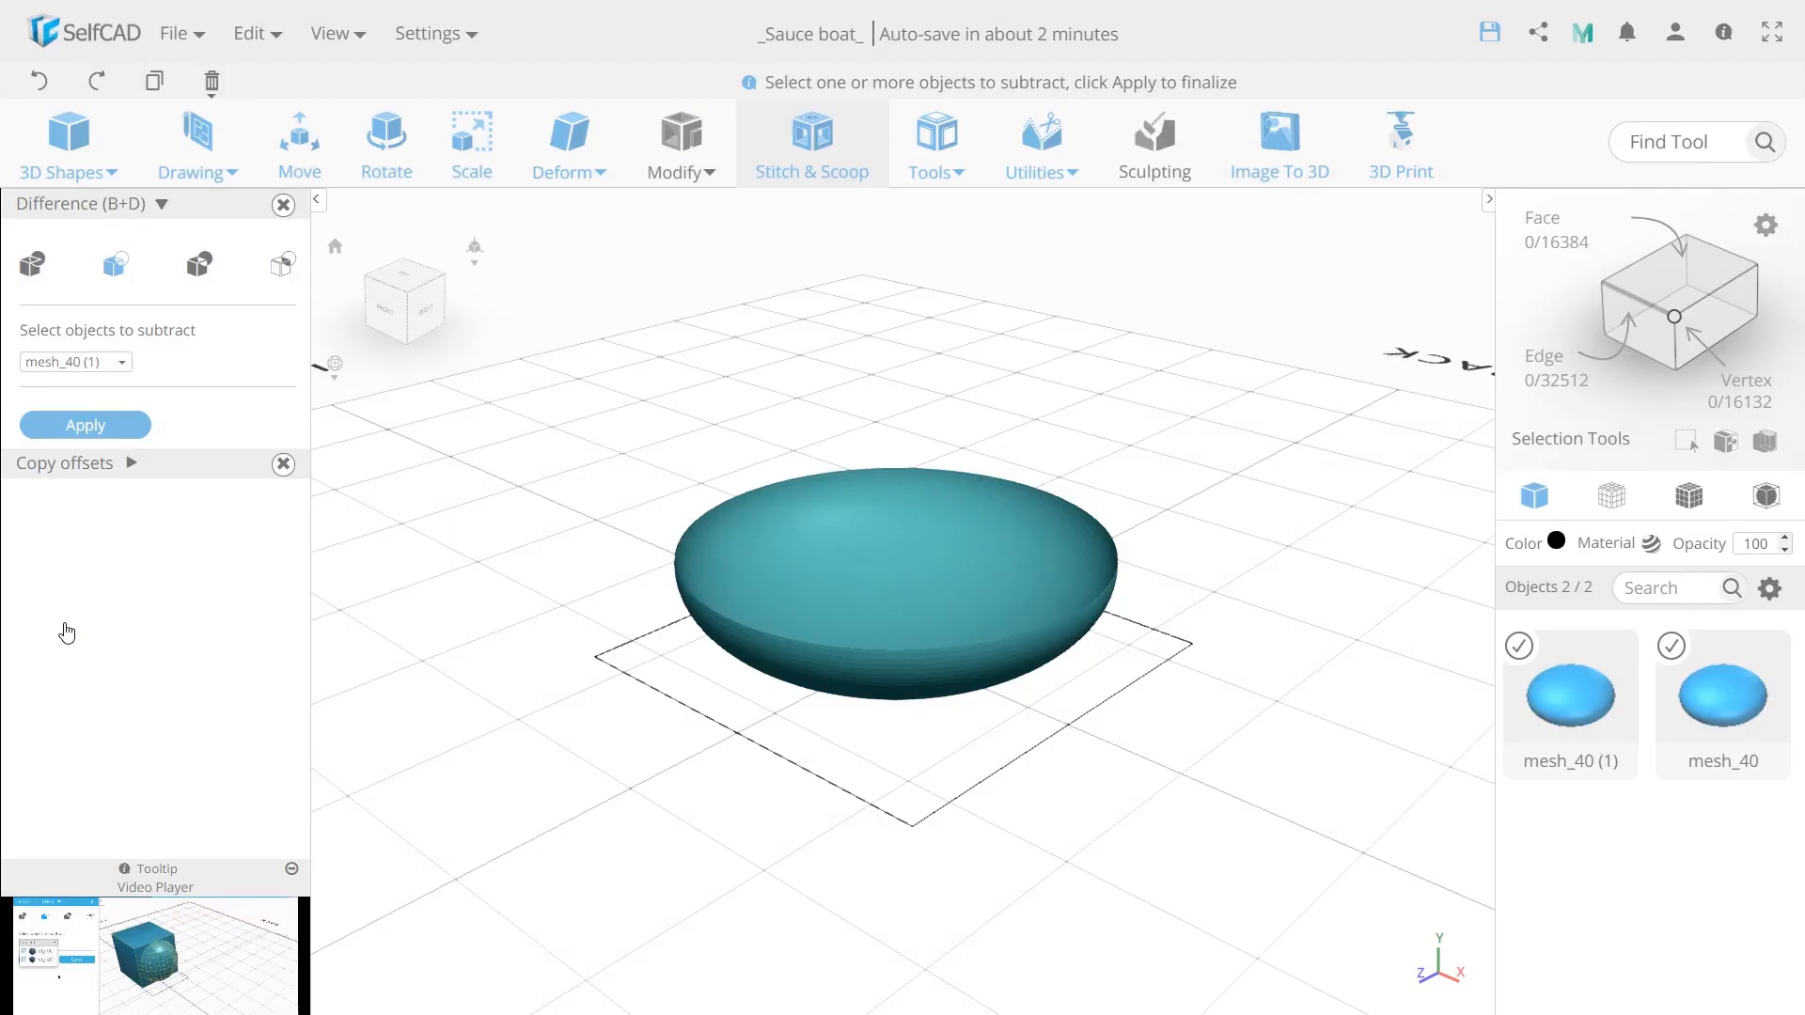
left_click(75, 427)
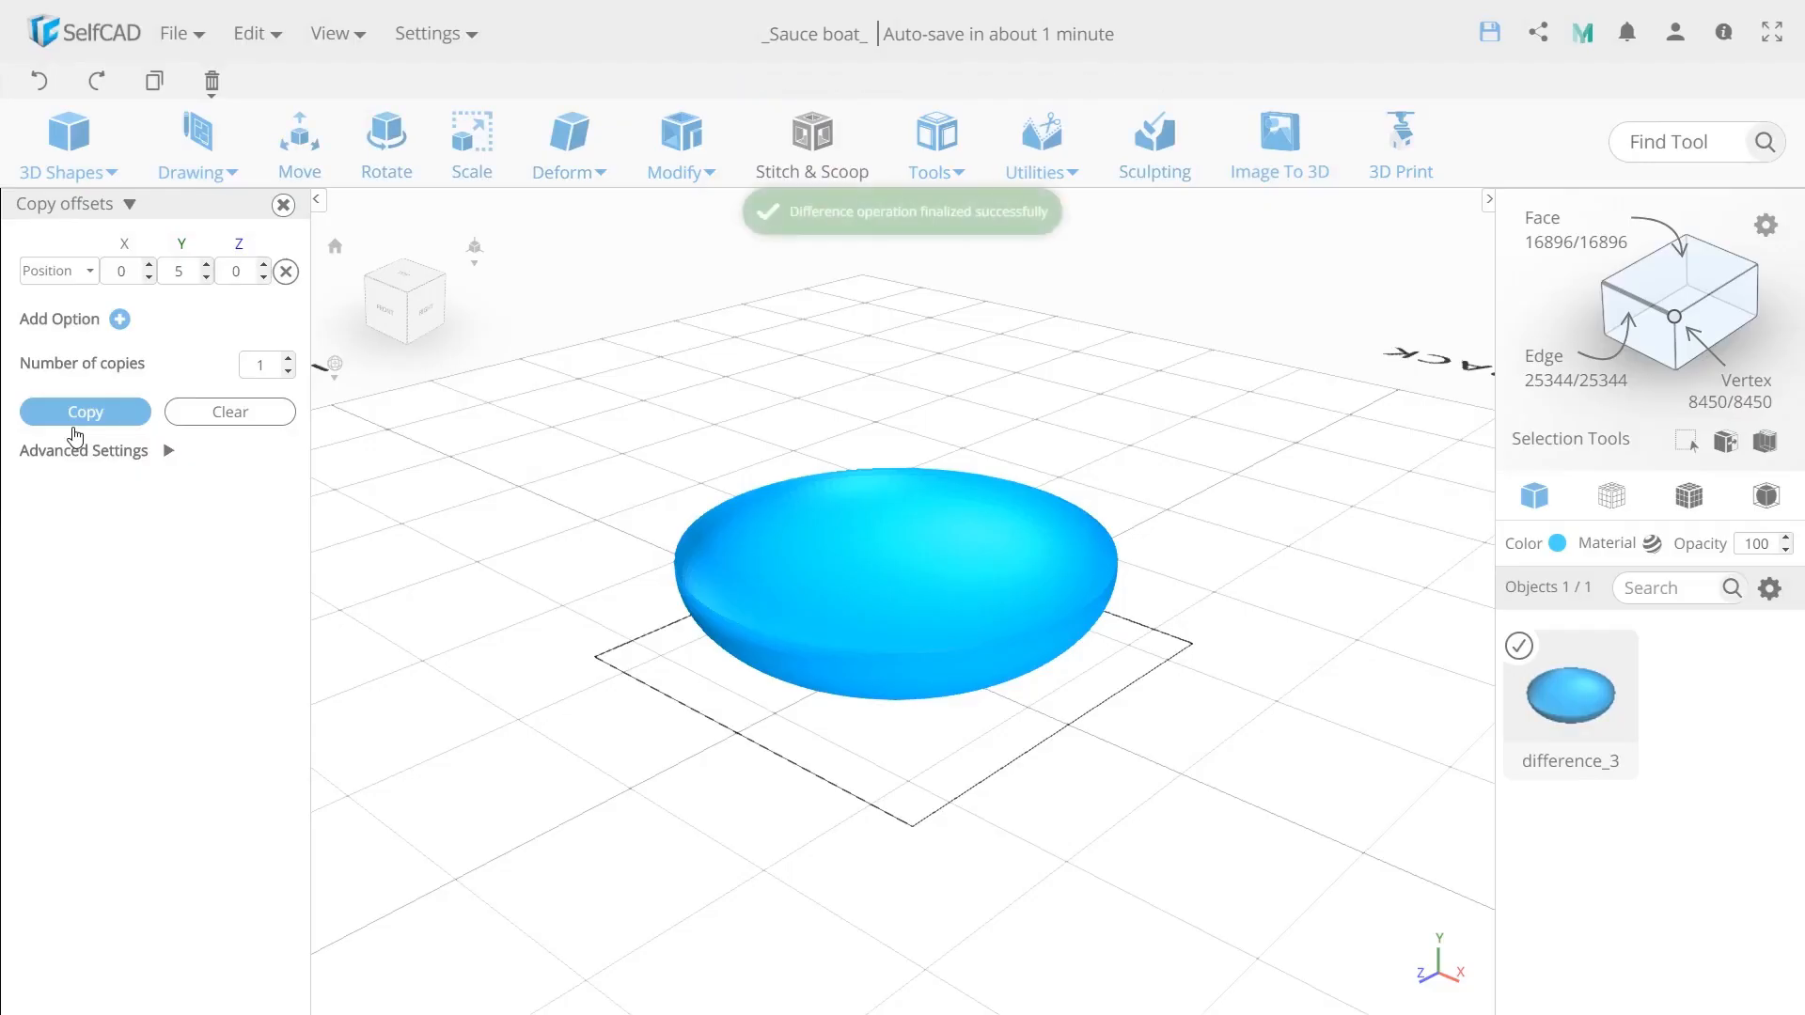
Rename the resulting hollow object as Bowl.
double_click(1563, 762)
type("Bowl")
key("Return")
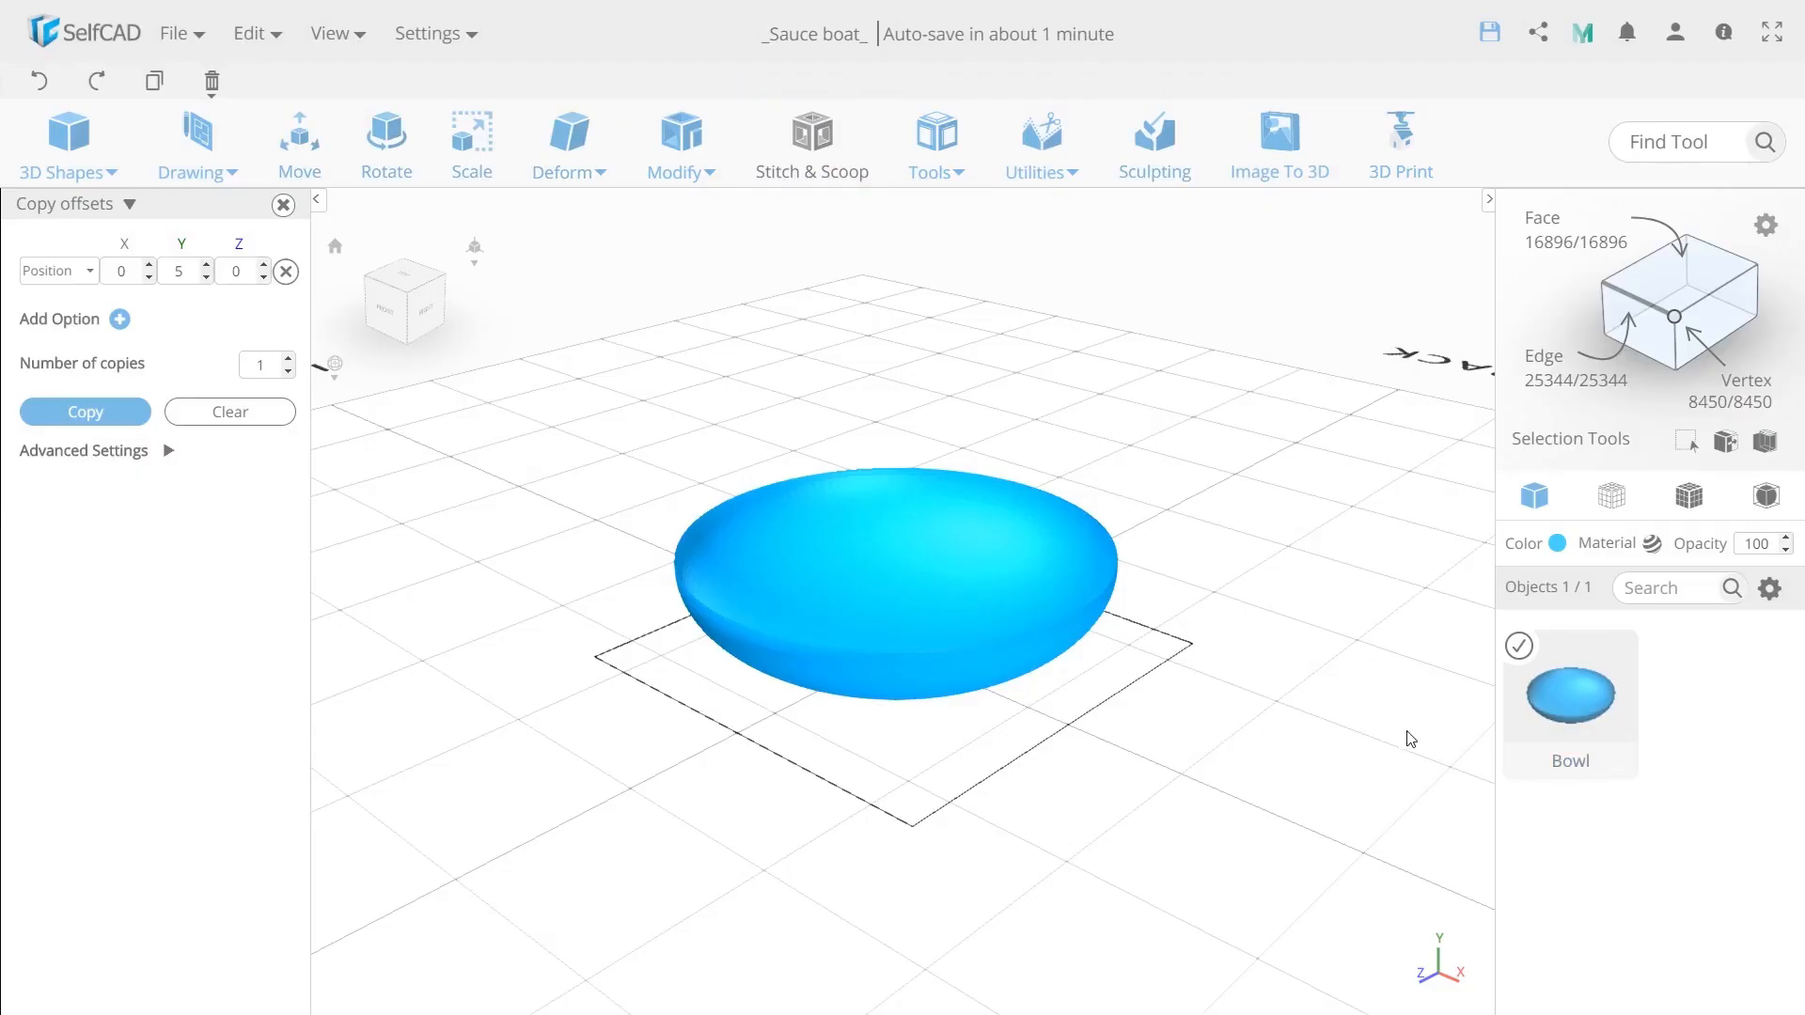
Bend the bowl by 15 along the X axis.
left_click(569, 146)
left_click(564, 226)
left_click_drag(524, 664, 714, 670)
scroll(832, 611, "up", 3)
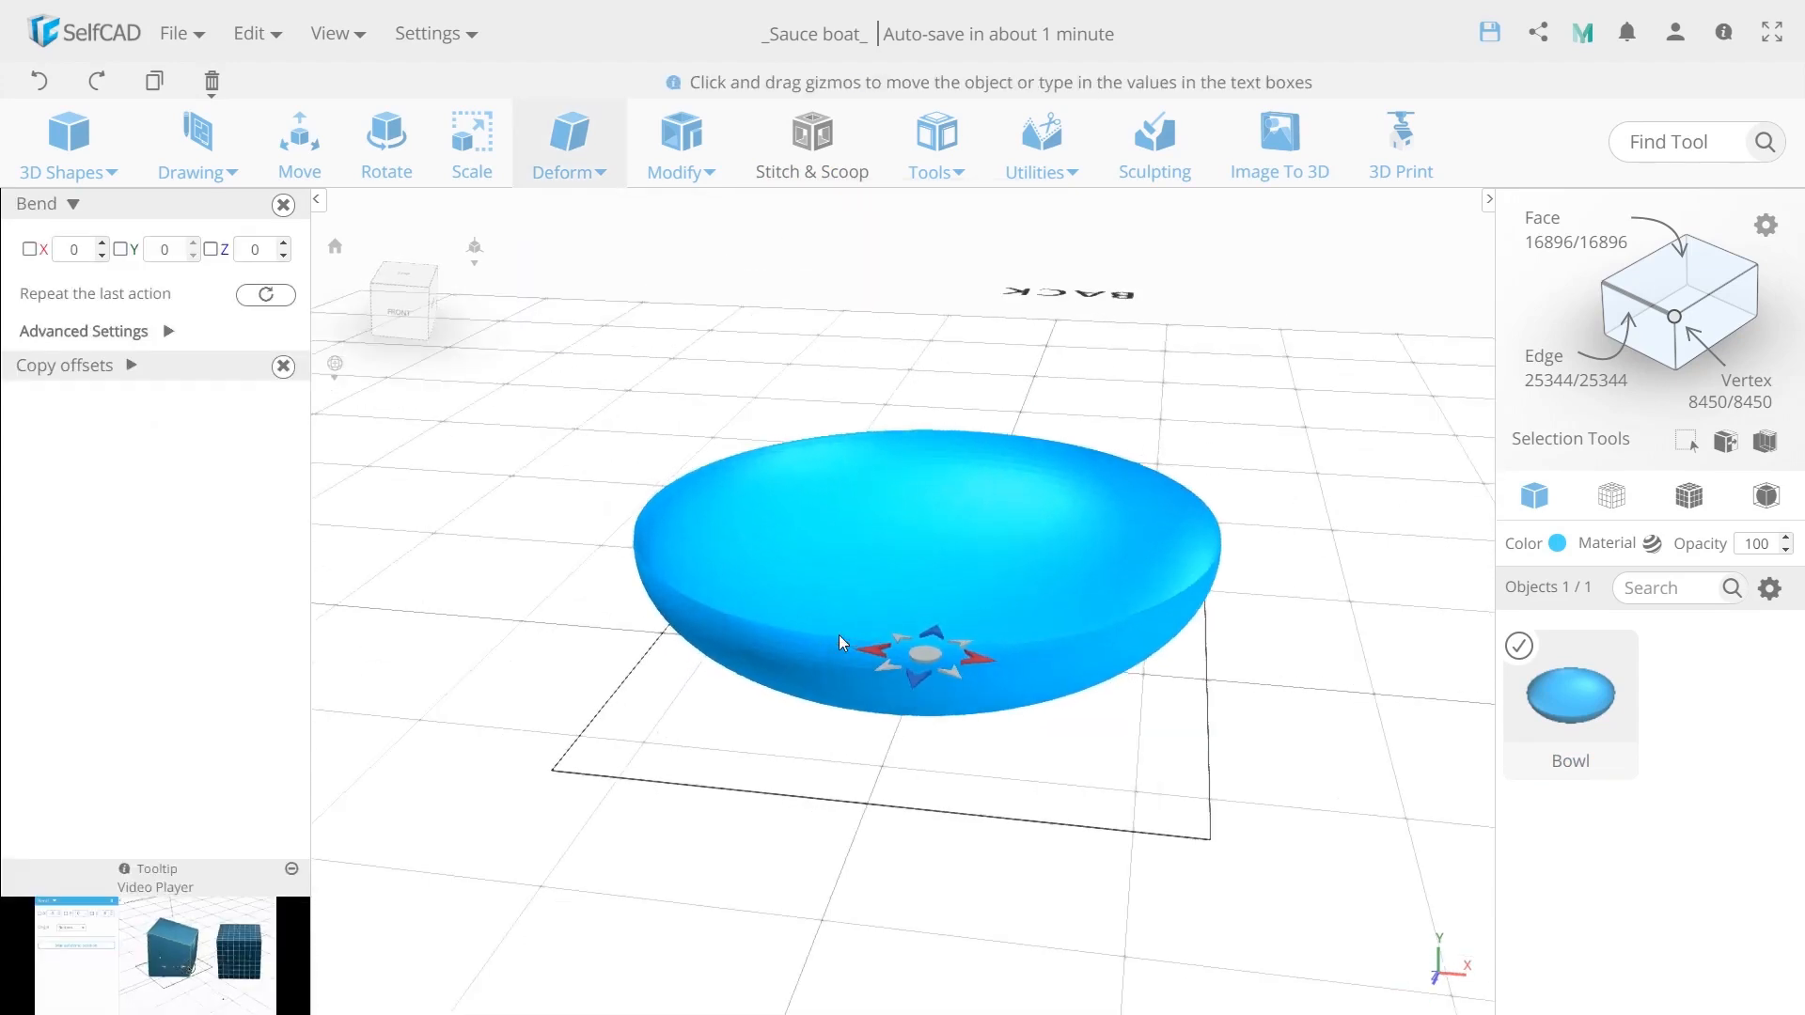
double_click(81, 251)
type("15")
key("Return")
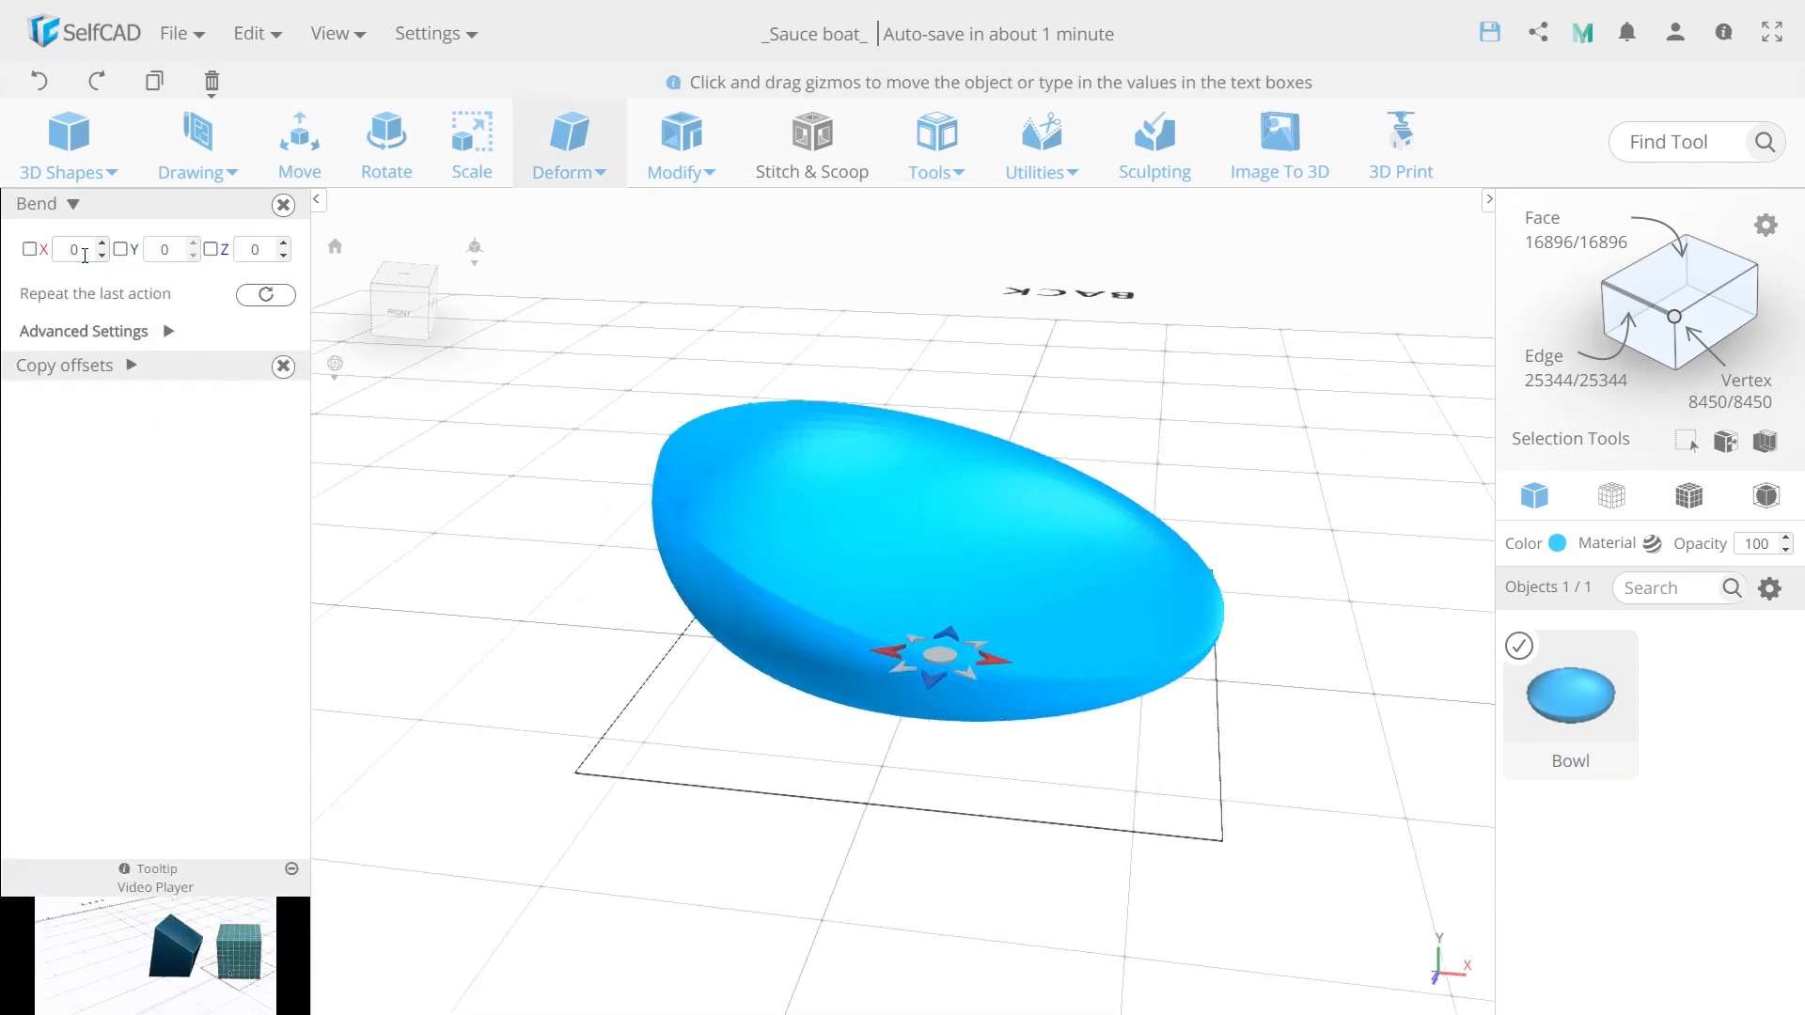
Bend the bowl again, by -15 along the X axis.
double_click(85, 255)
type("-15")
key("Return")
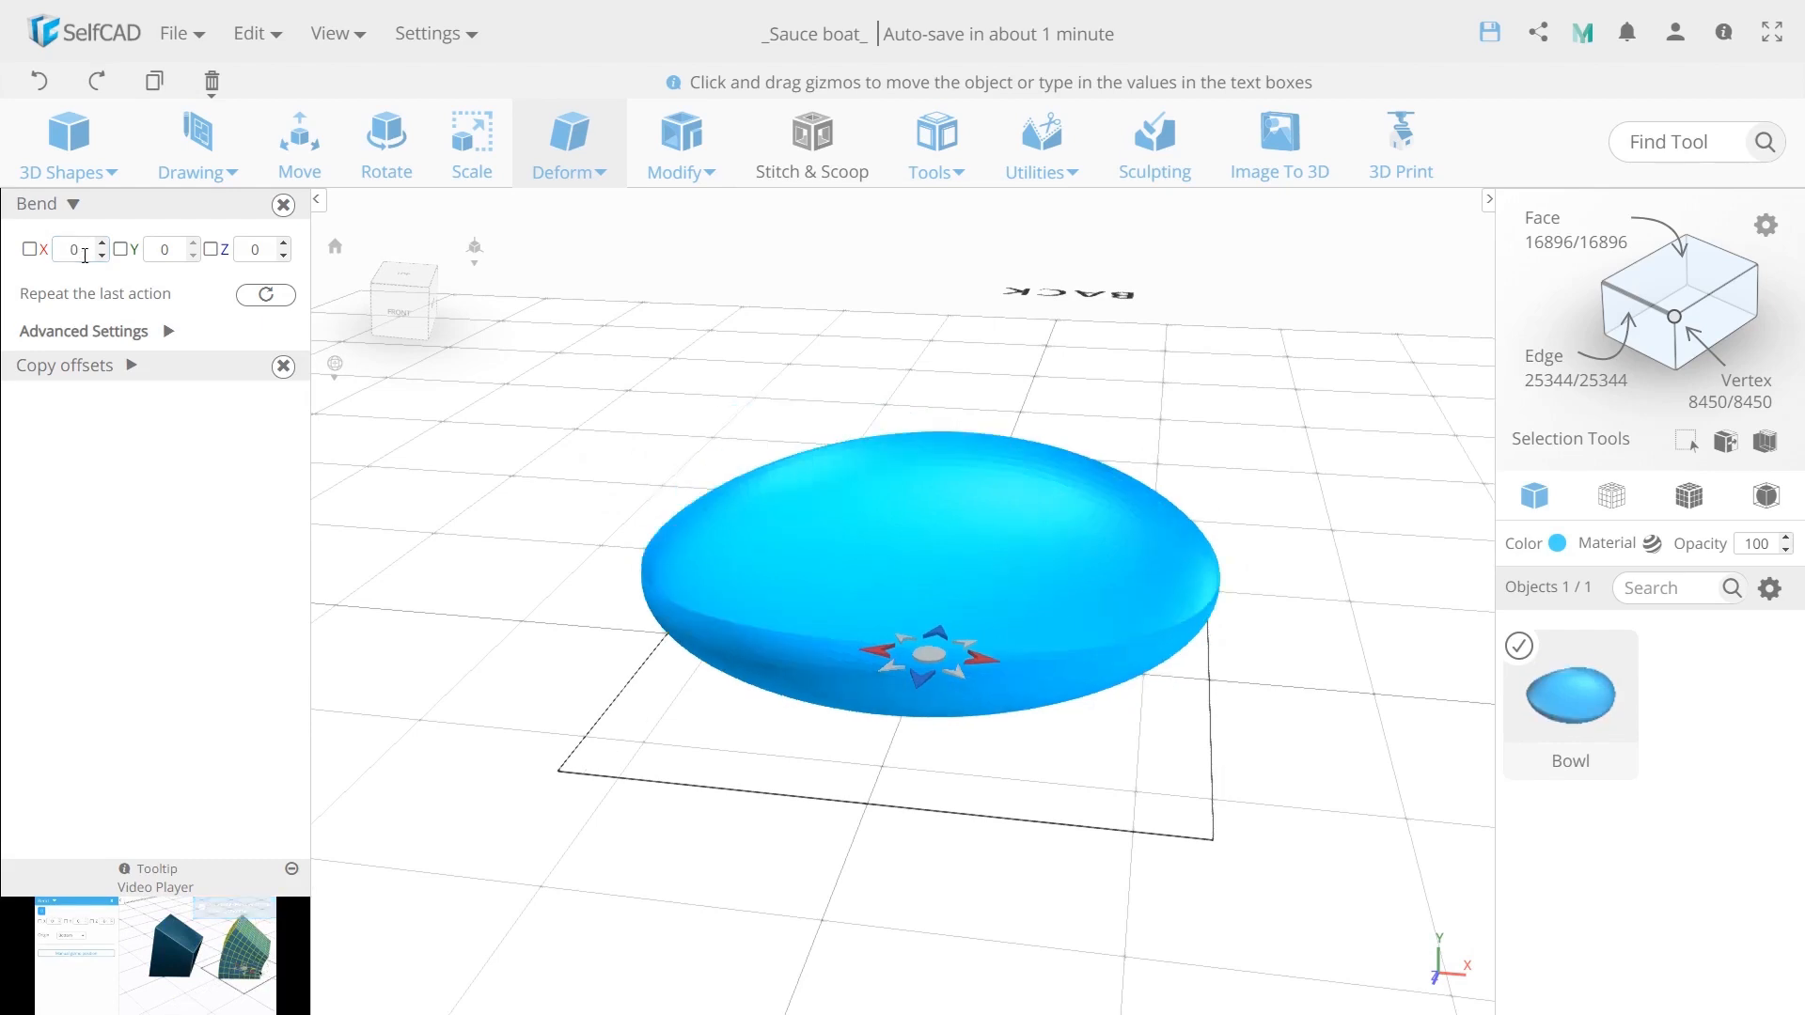
Scale the bowl's Y size to 60.
mouse_move(880, 803)
left_mouse_down()
mouse_move(922, 742)
mouse_move(867, 791)
left_mouse_up()
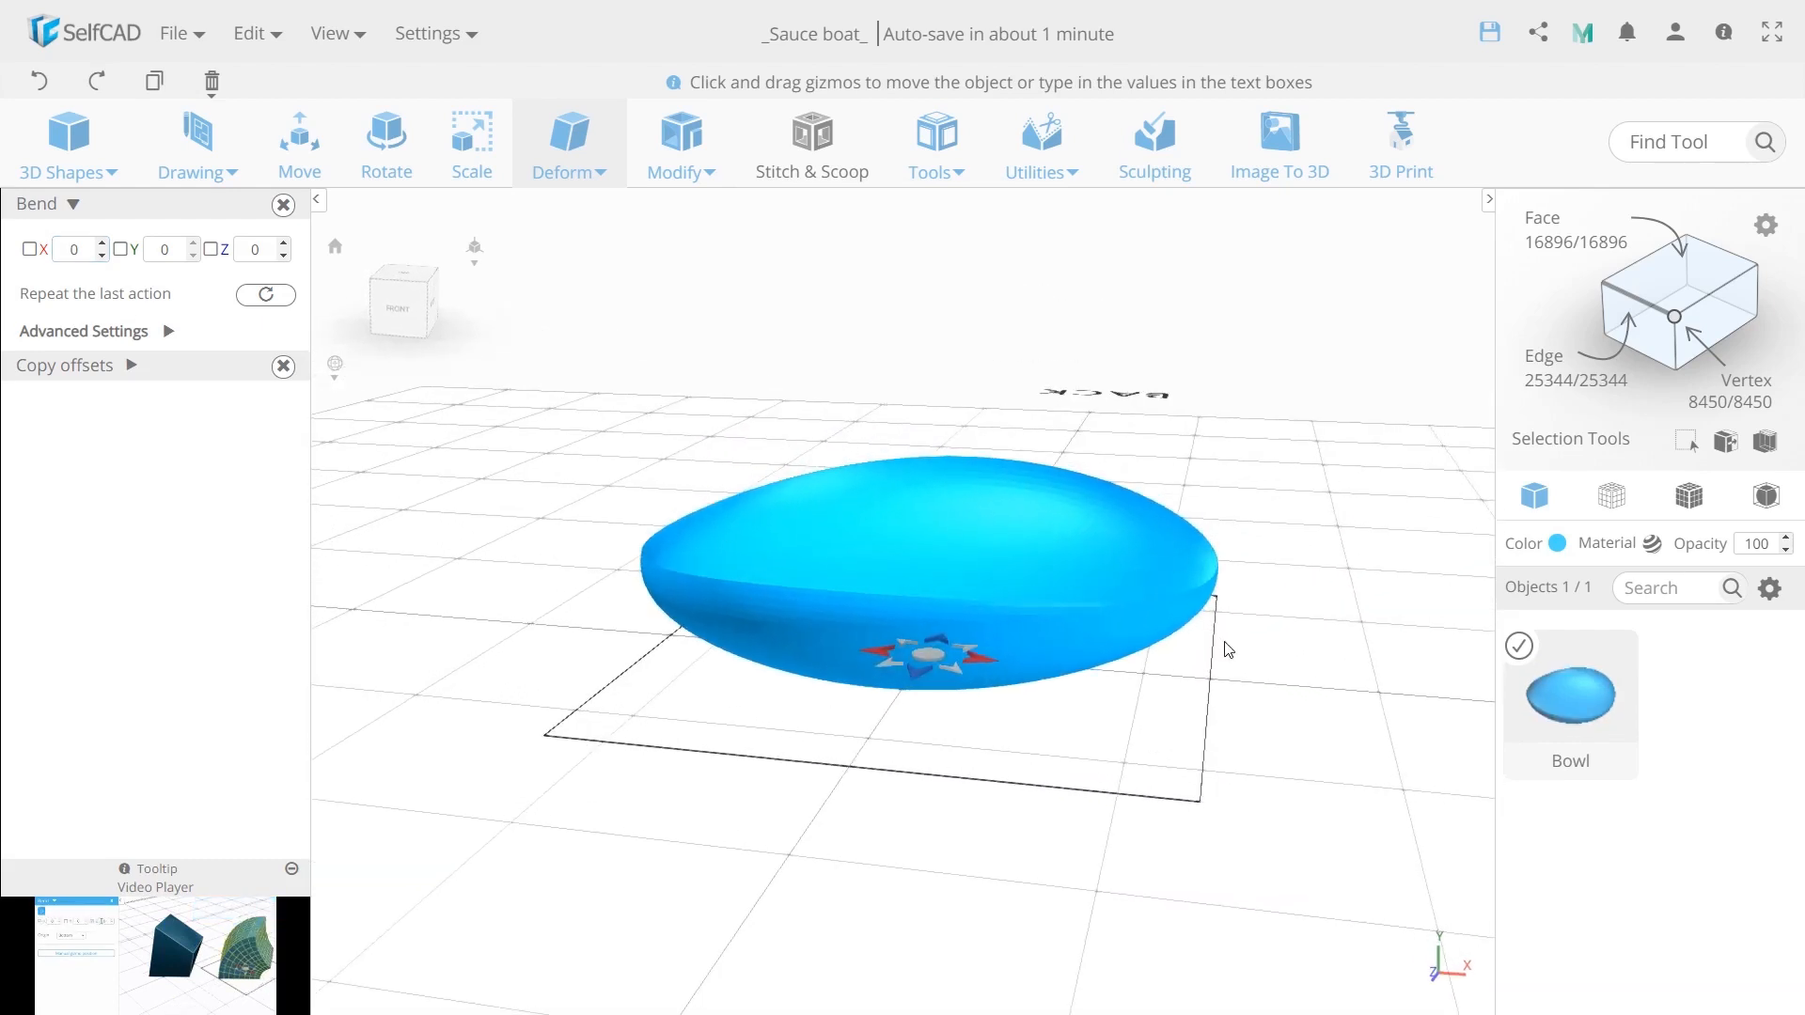
left_click_drag(1050, 607, 997, 652)
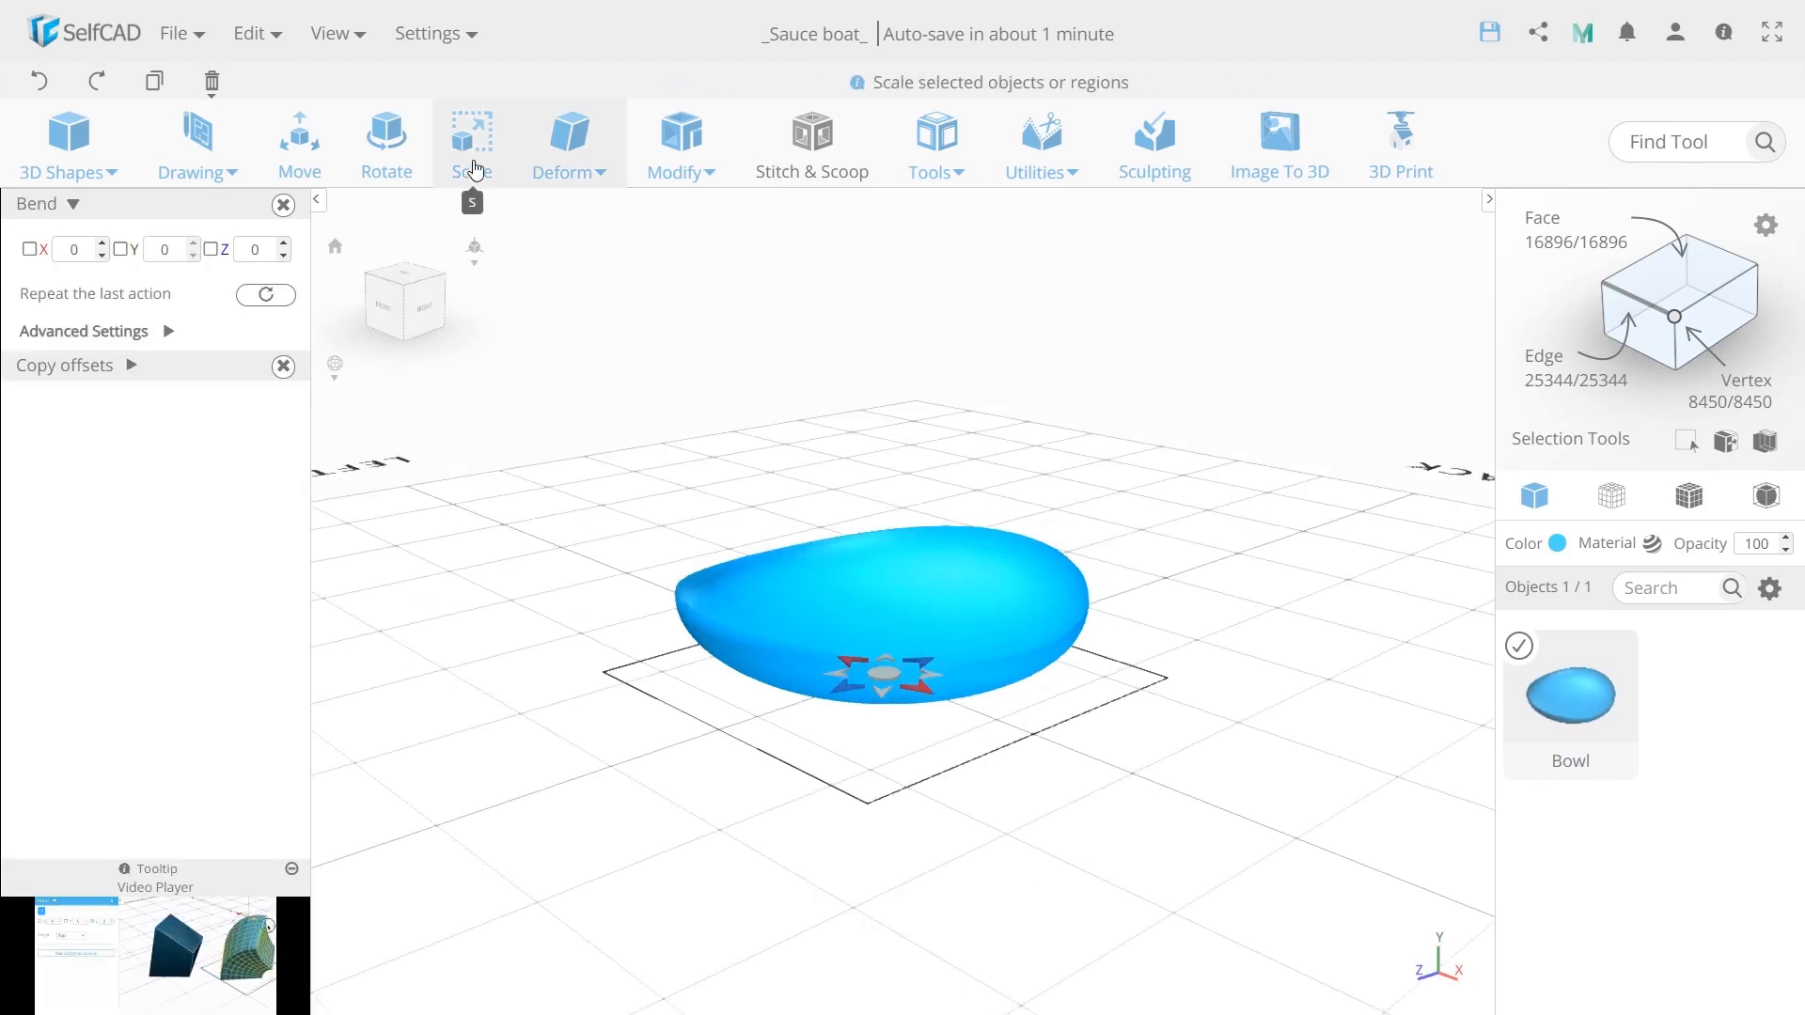
left_click(470, 145)
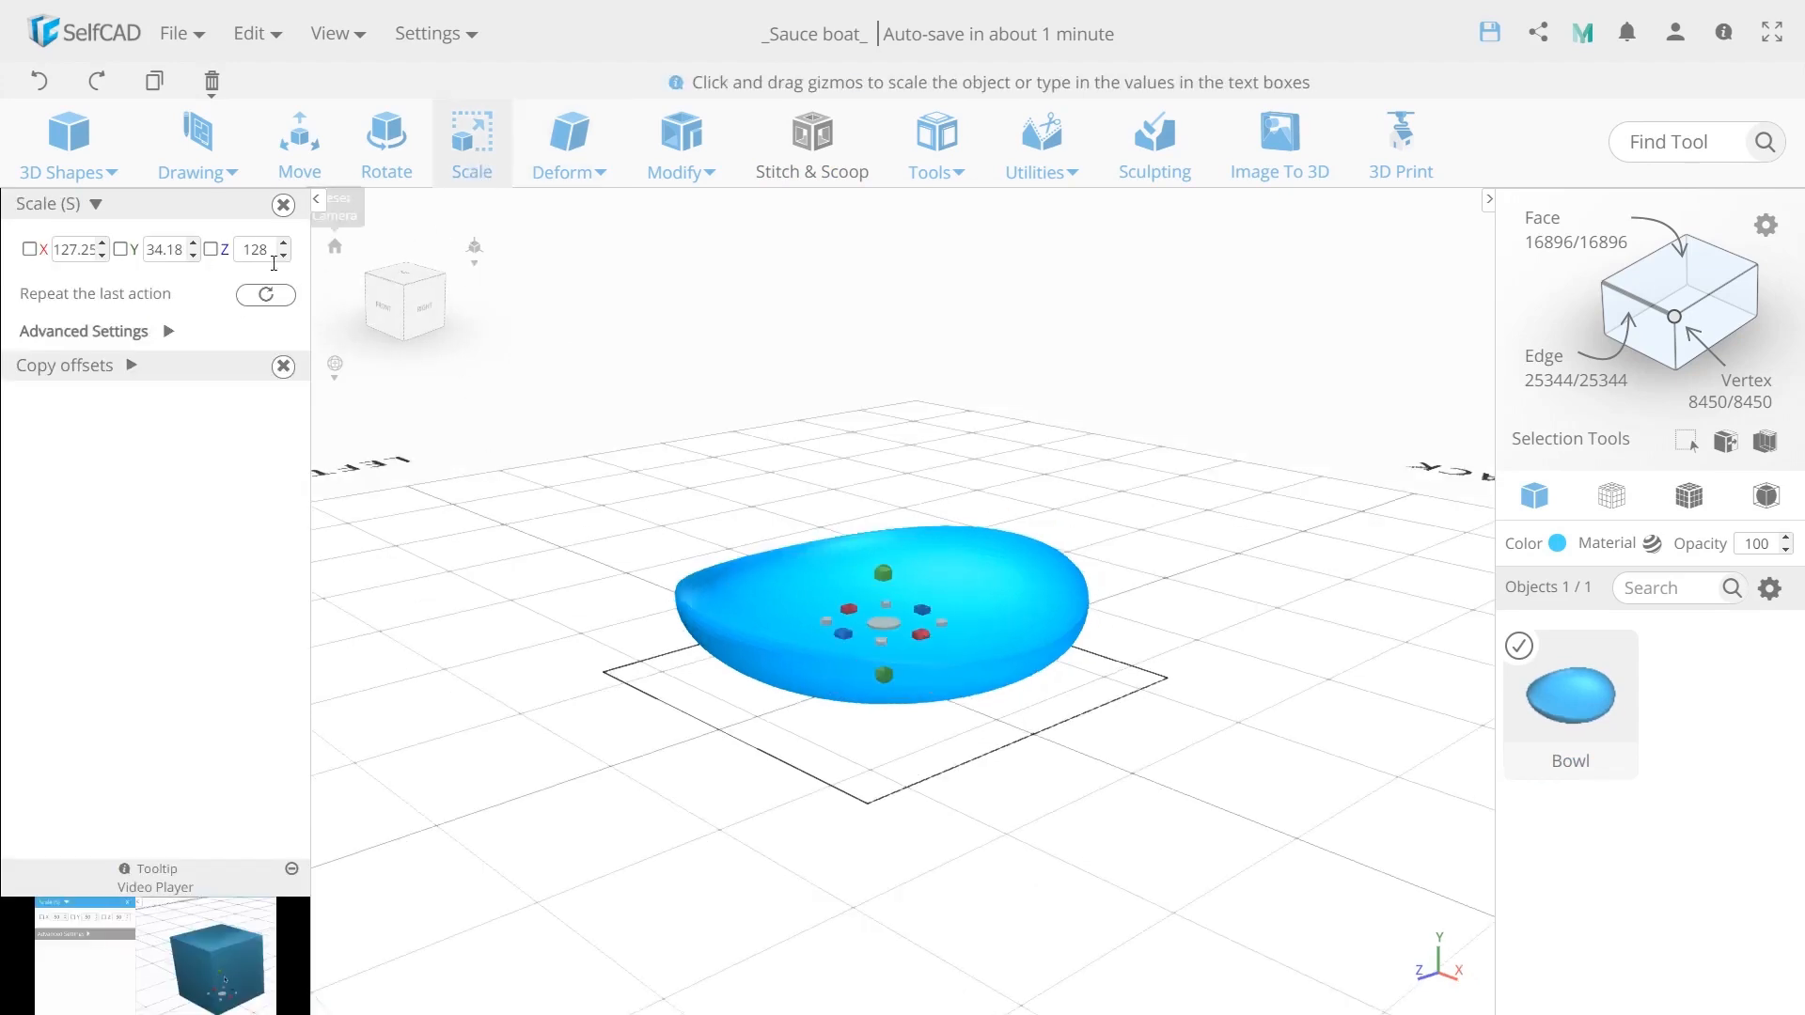
double_click(169, 251)
type("60")
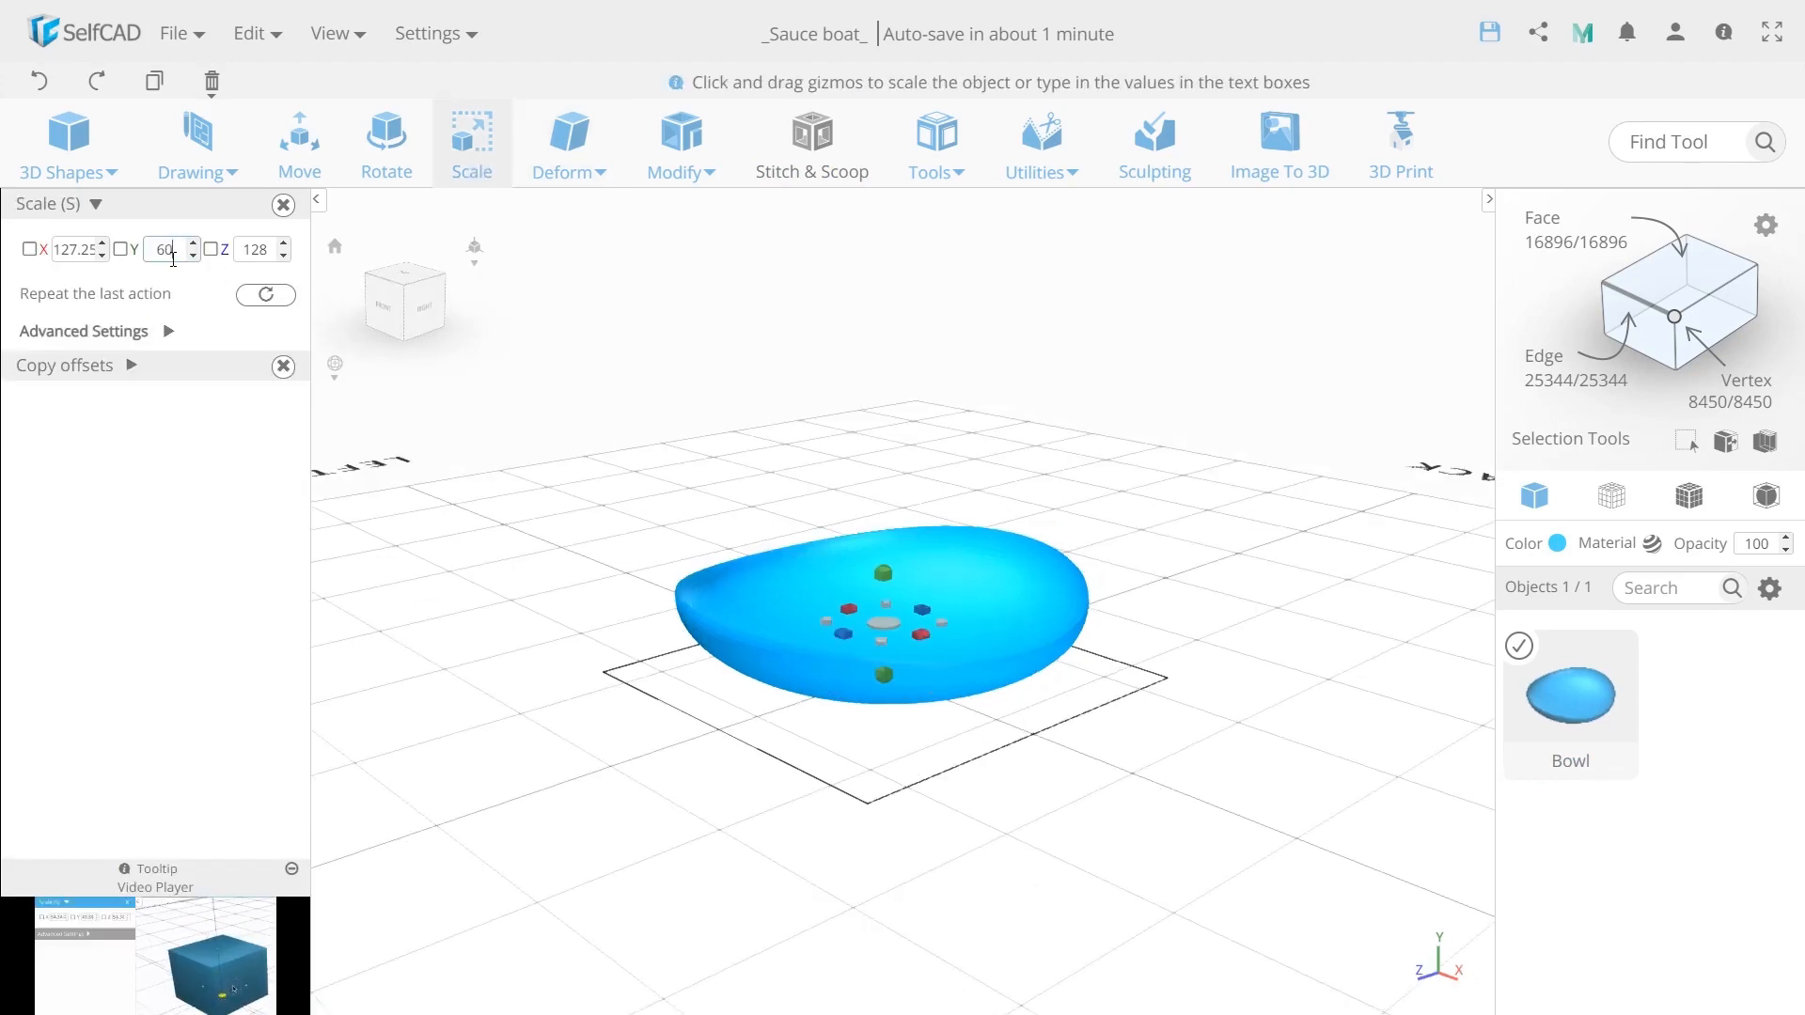
key("Return")
Flatten the bowl's underside by about 7 along Y and center the bowl on the grid.
left_click_drag(573, 548, 564, 633)
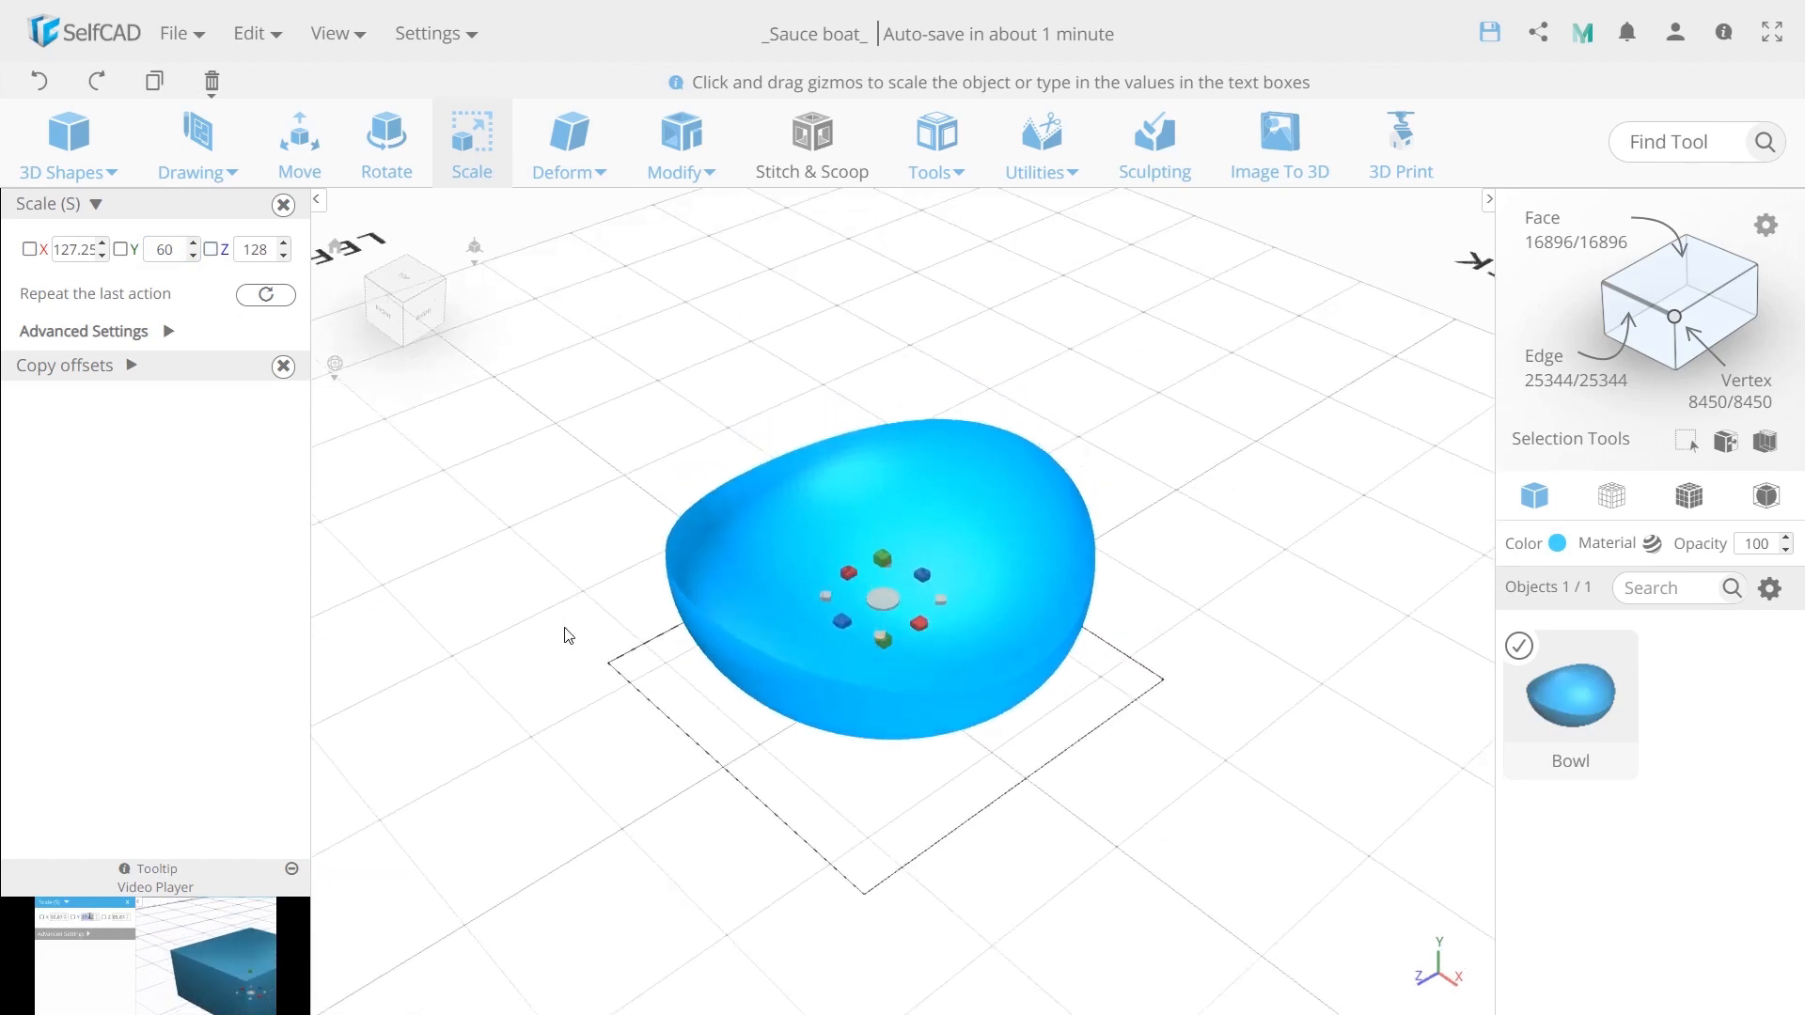
left_click(569, 141)
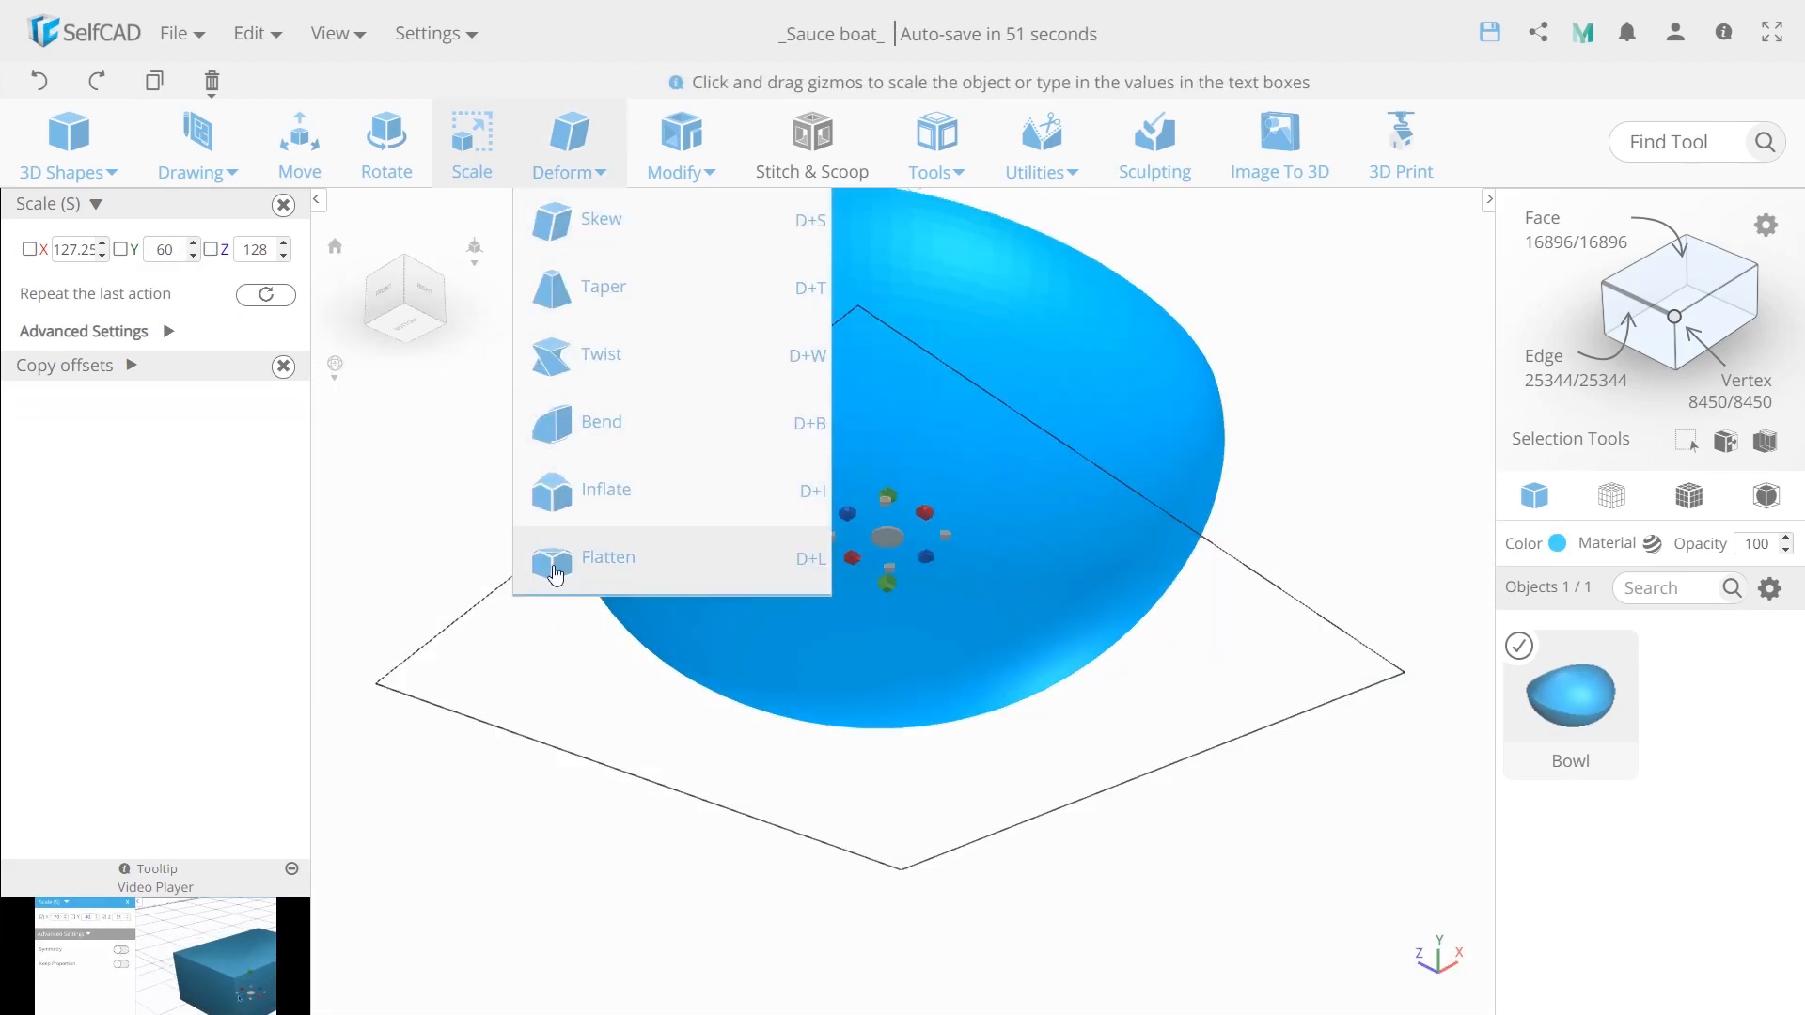
left_click(602, 554)
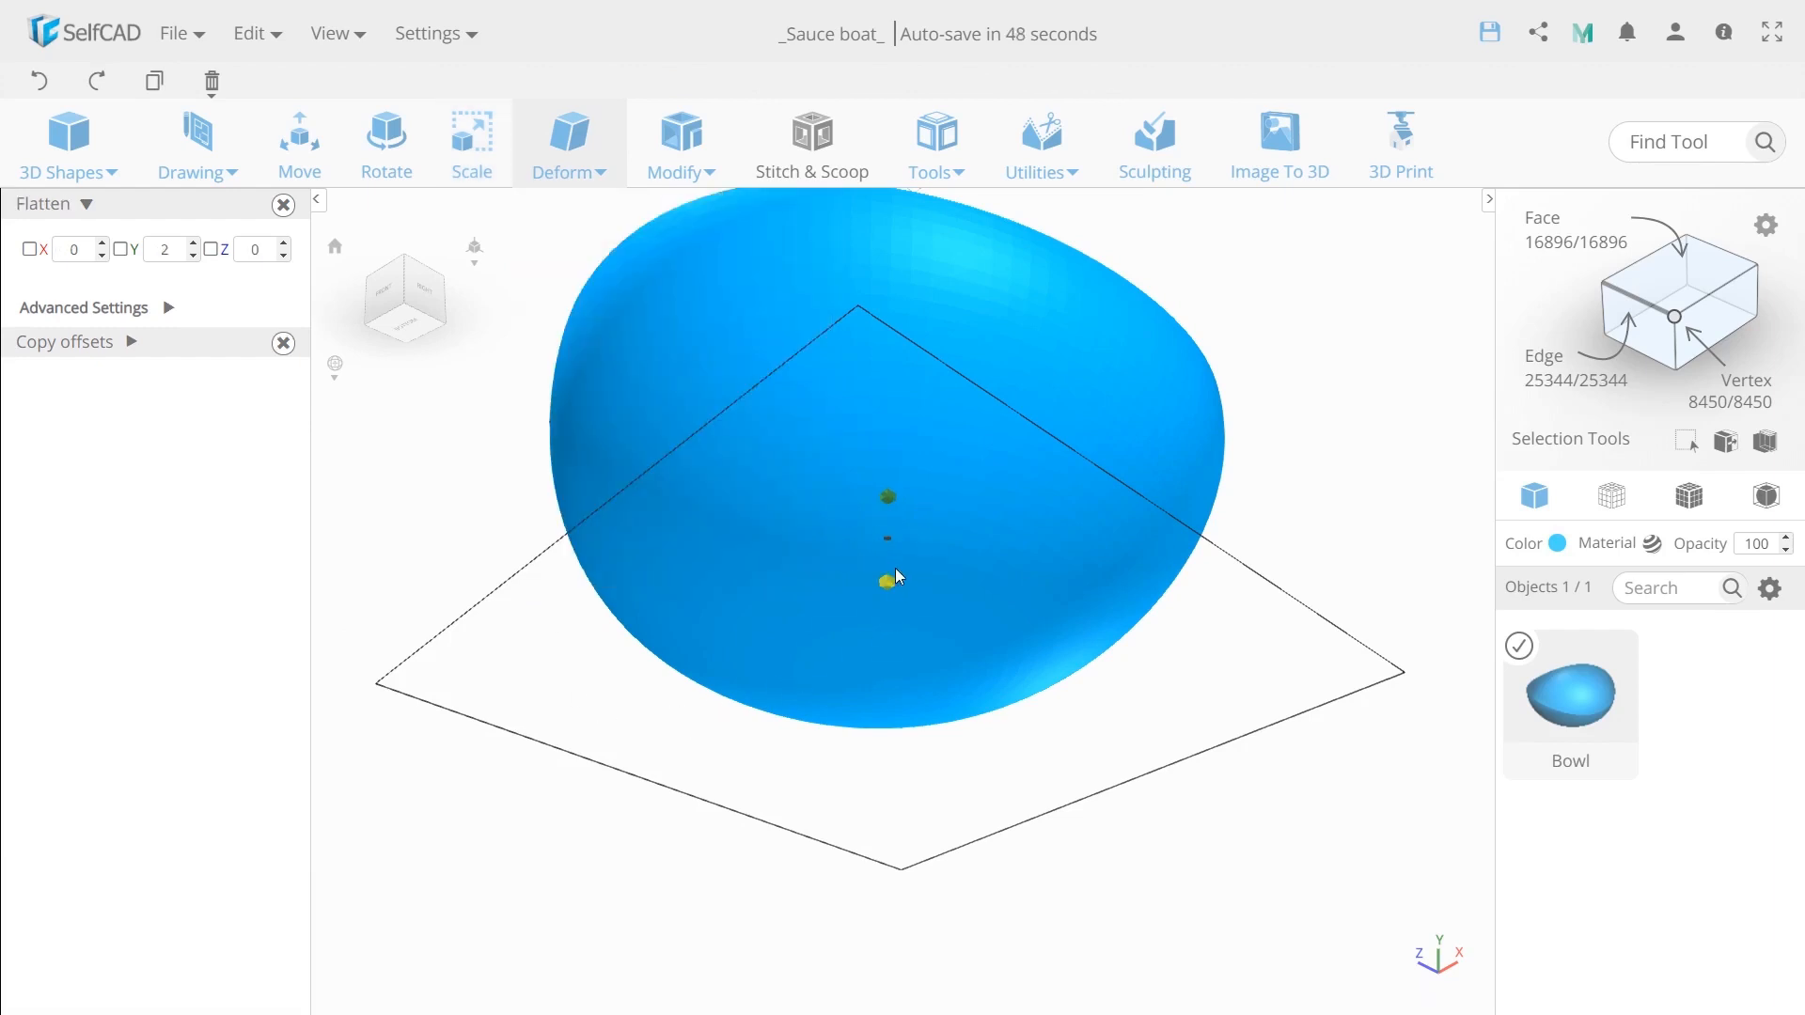
mouse_move(895, 570)
left_mouse_down()
mouse_move(902, 517)
mouse_move(911, 758)
mouse_move(884, 723)
left_mouse_up()
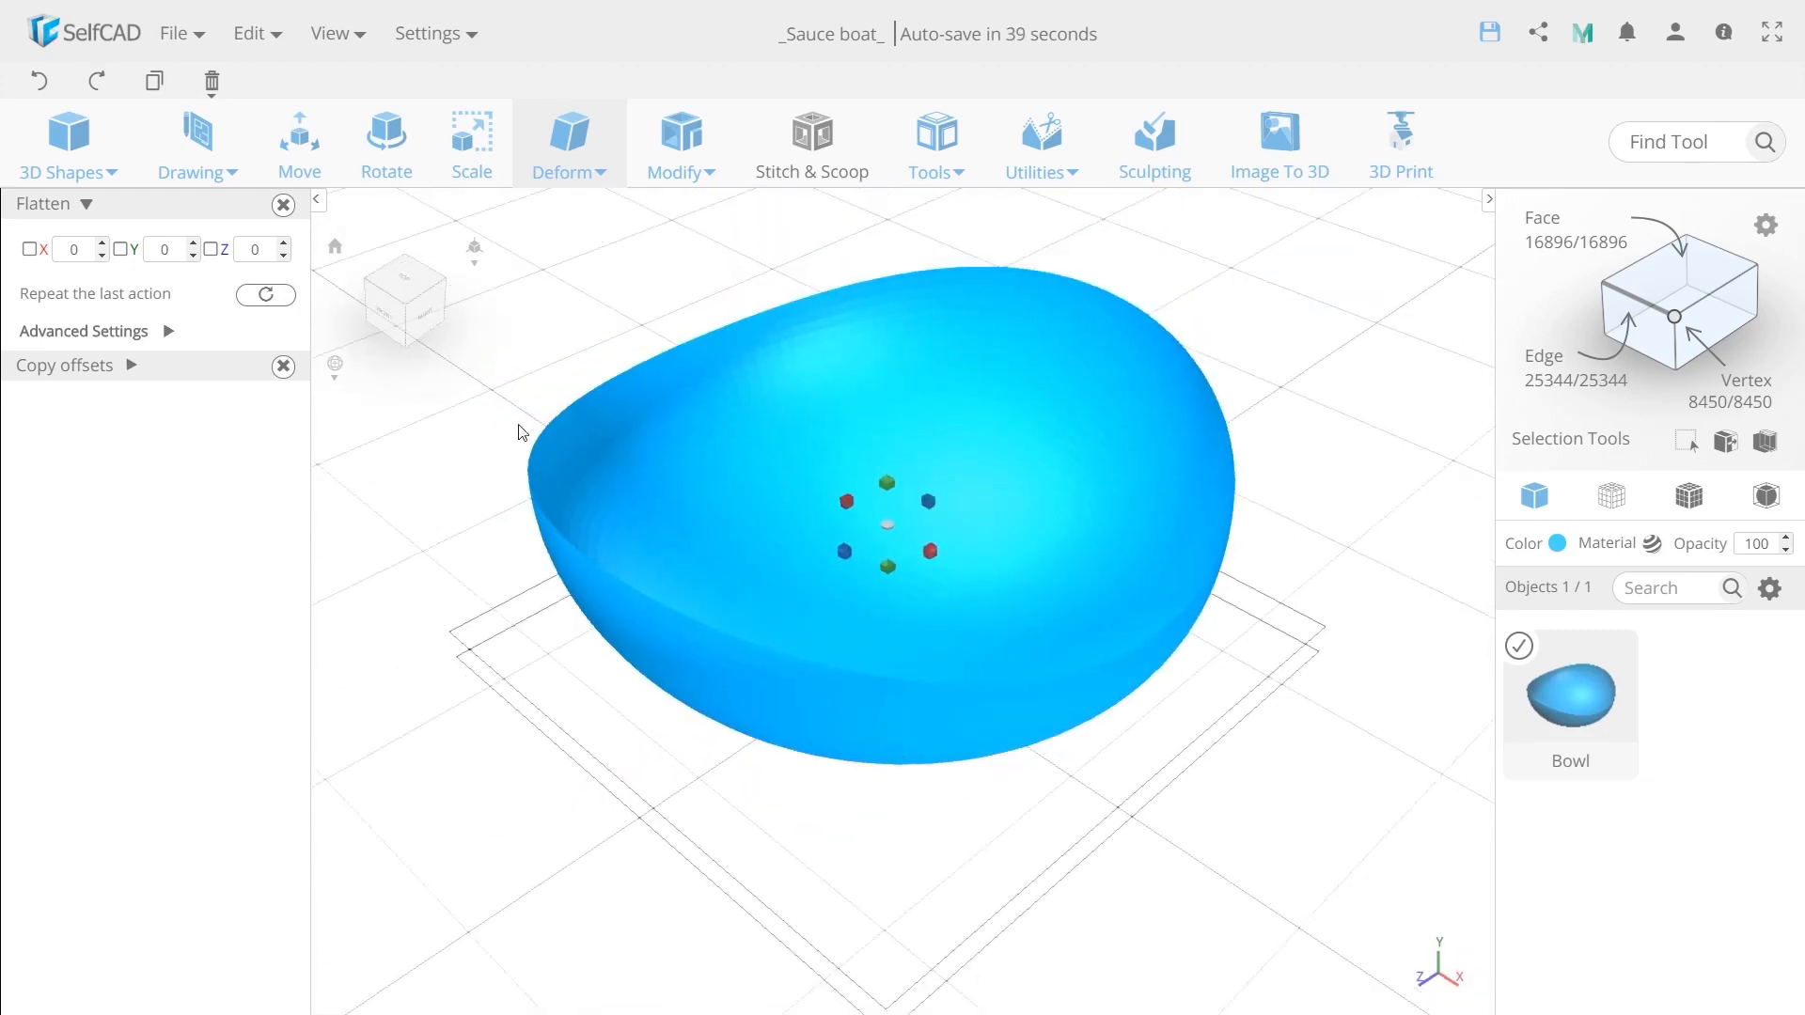
left_click(298, 139)
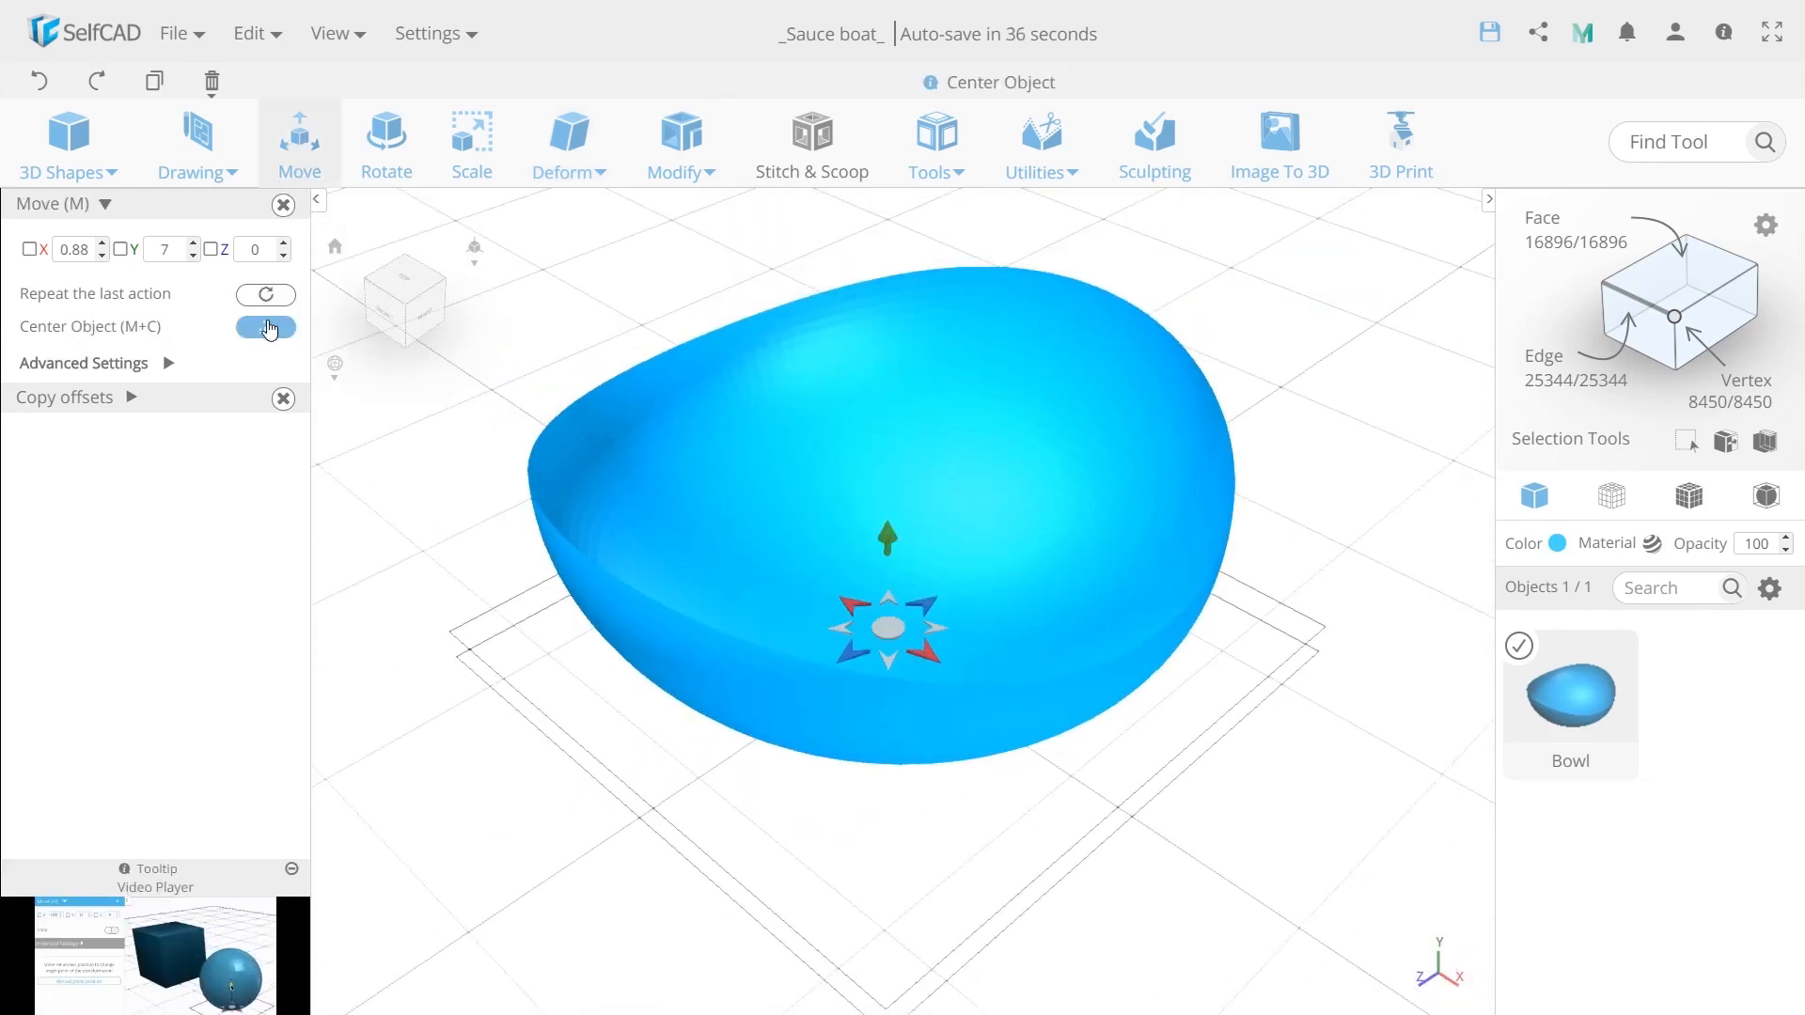
left_click(268, 330)
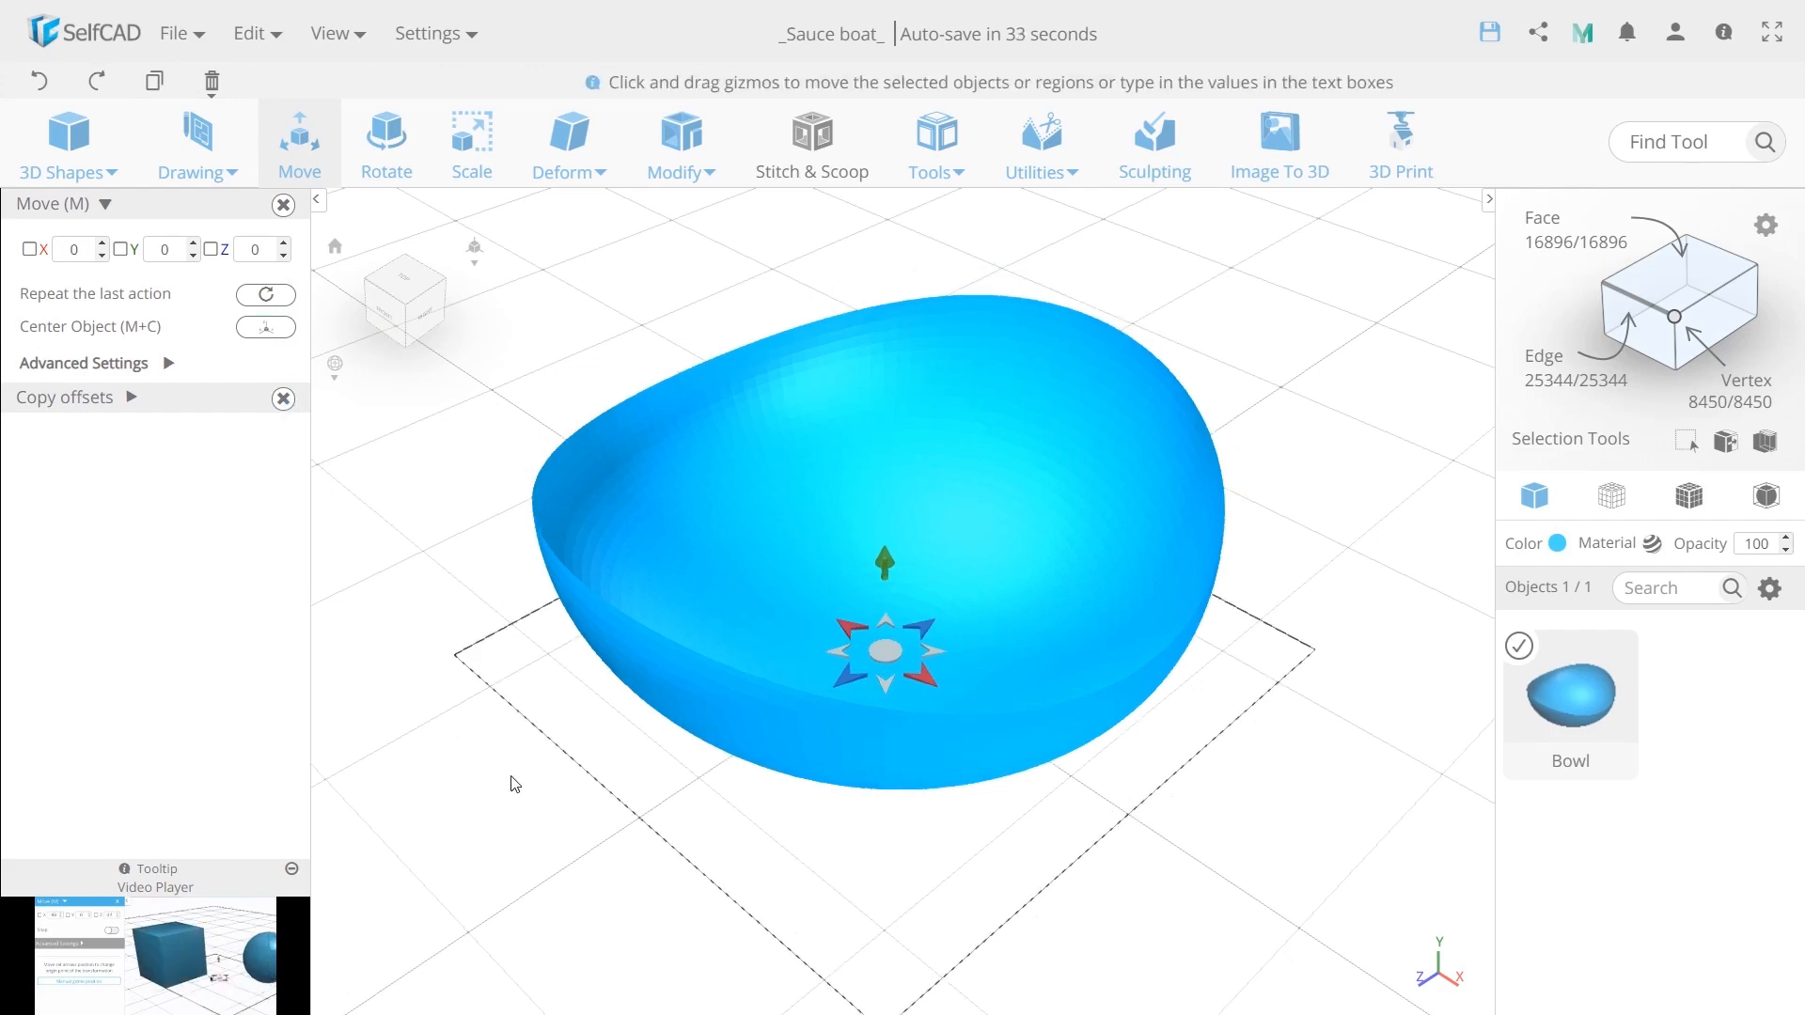
Add a thickness of 1 to the bowl's wall.
left_click(658, 150)
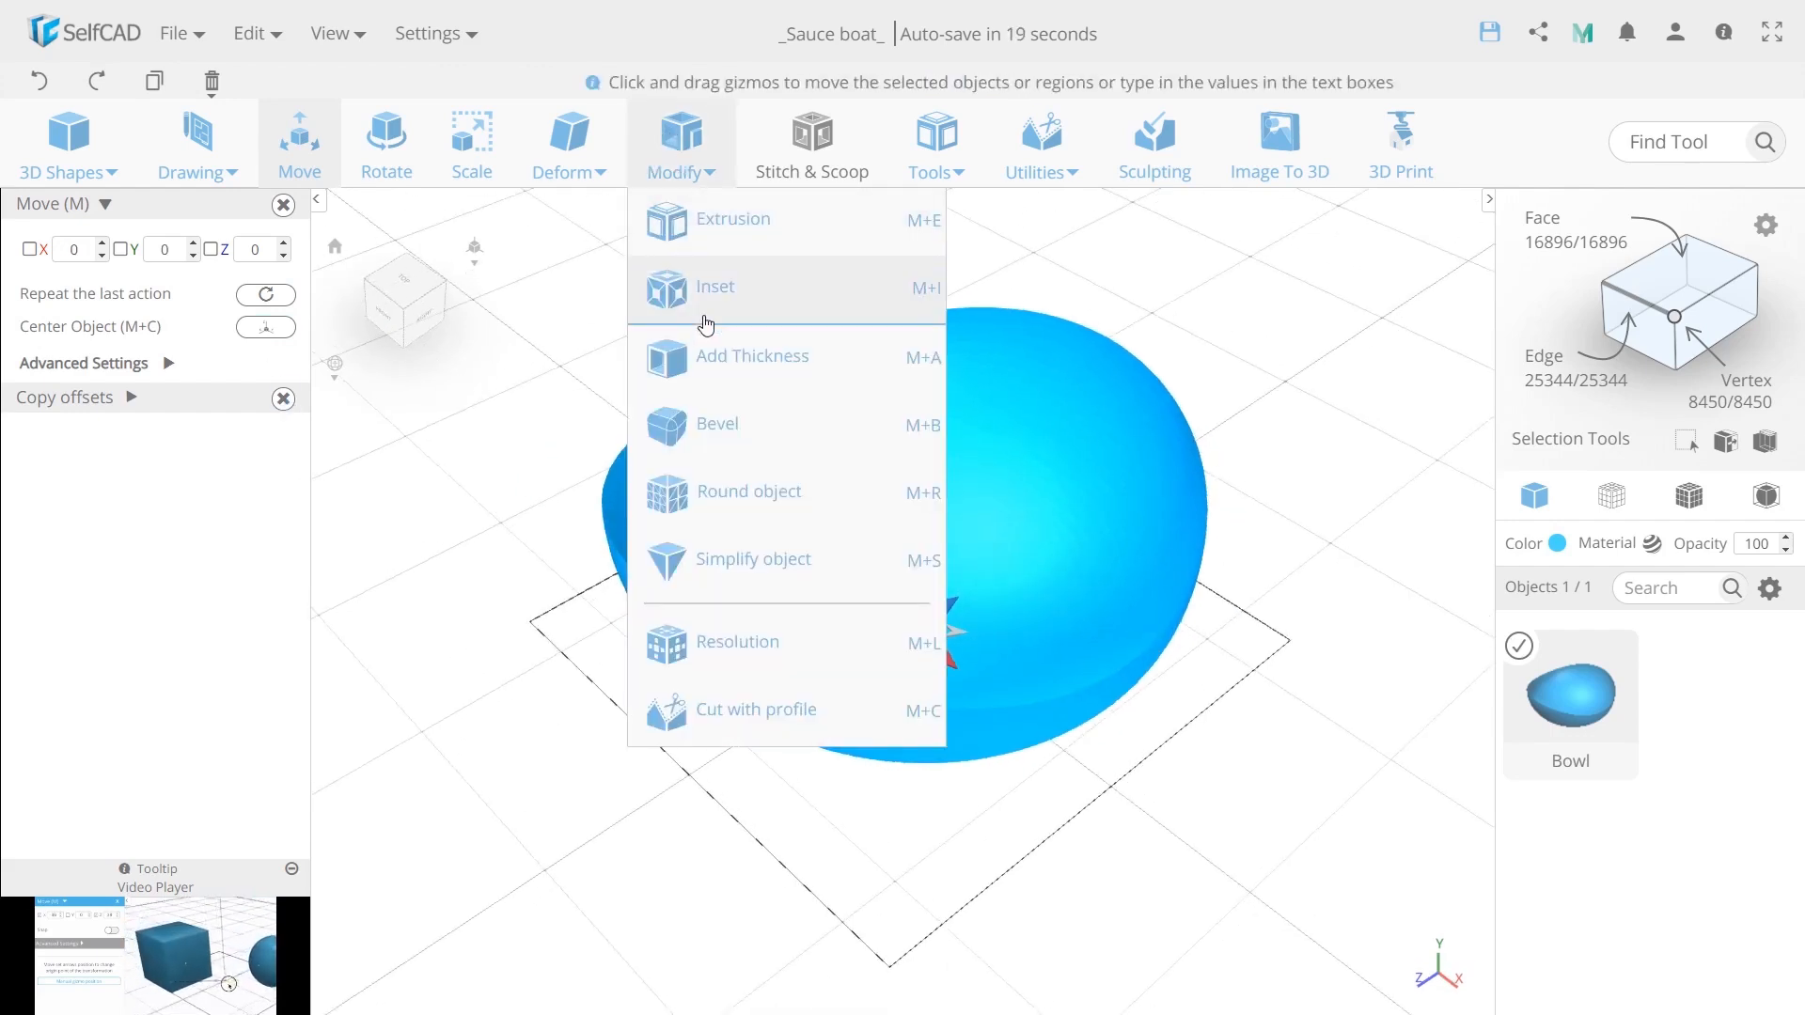
left_click(697, 359)
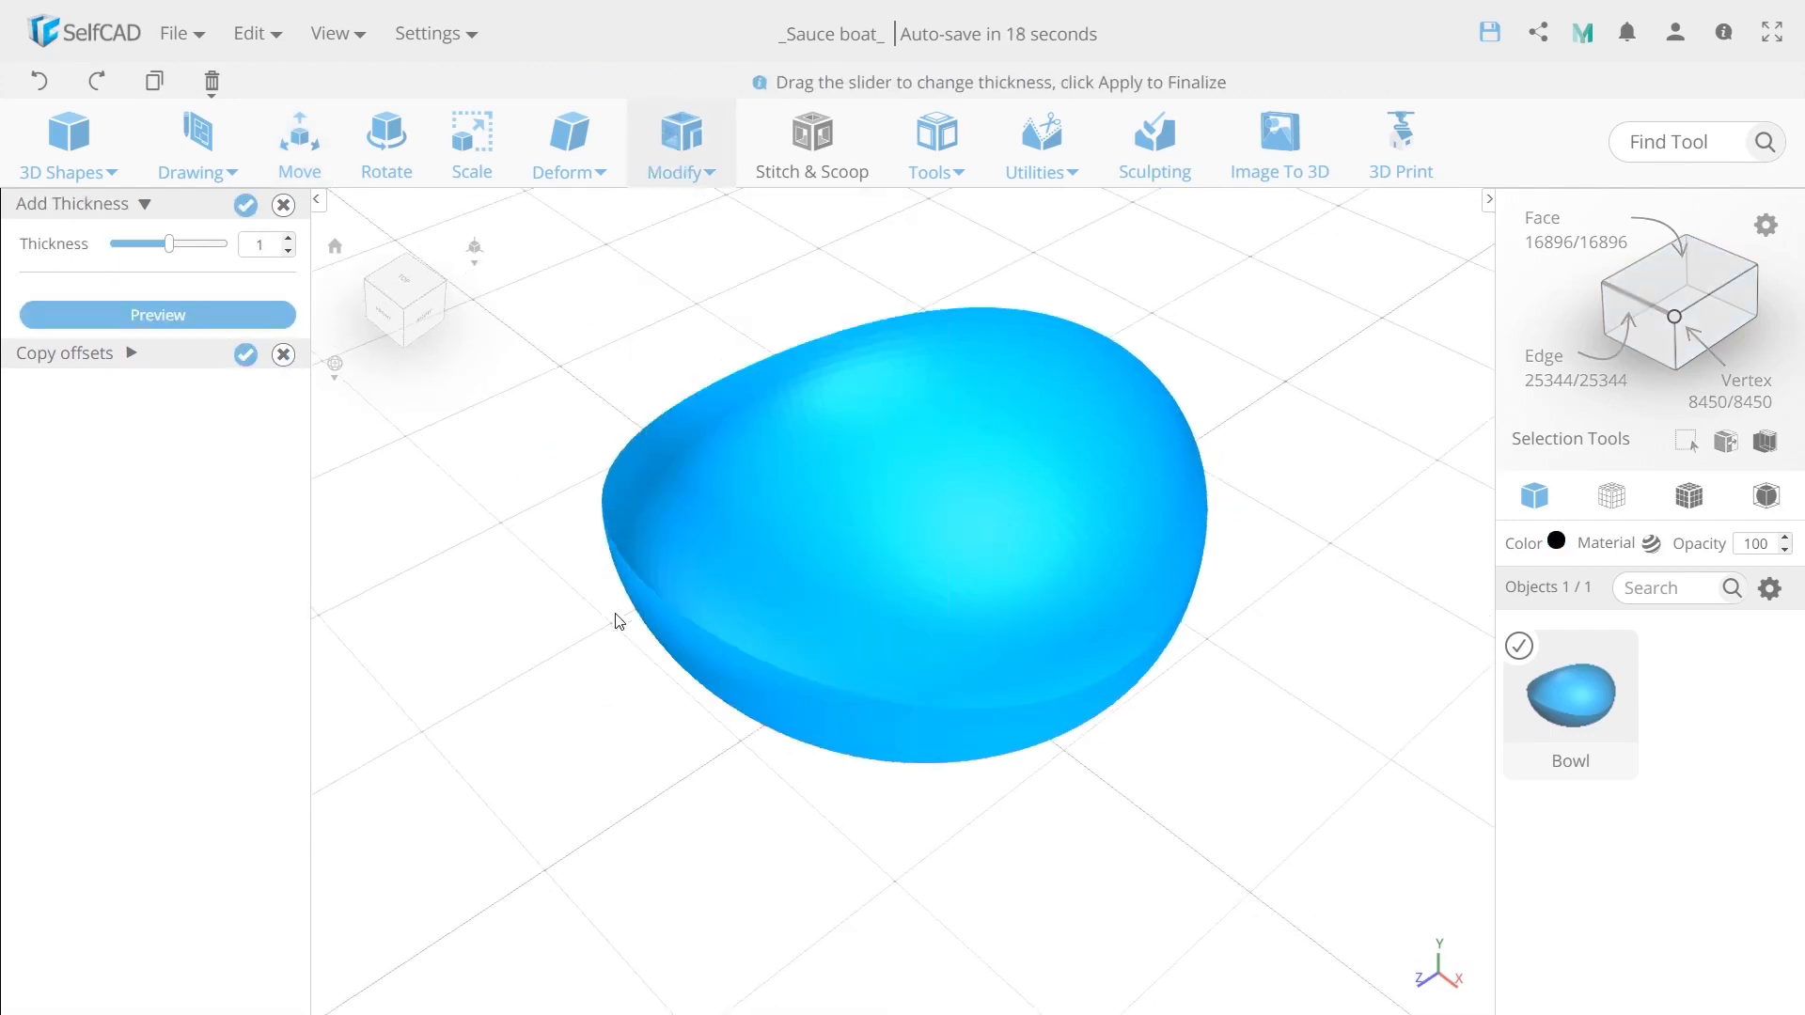
left_click(134, 314)
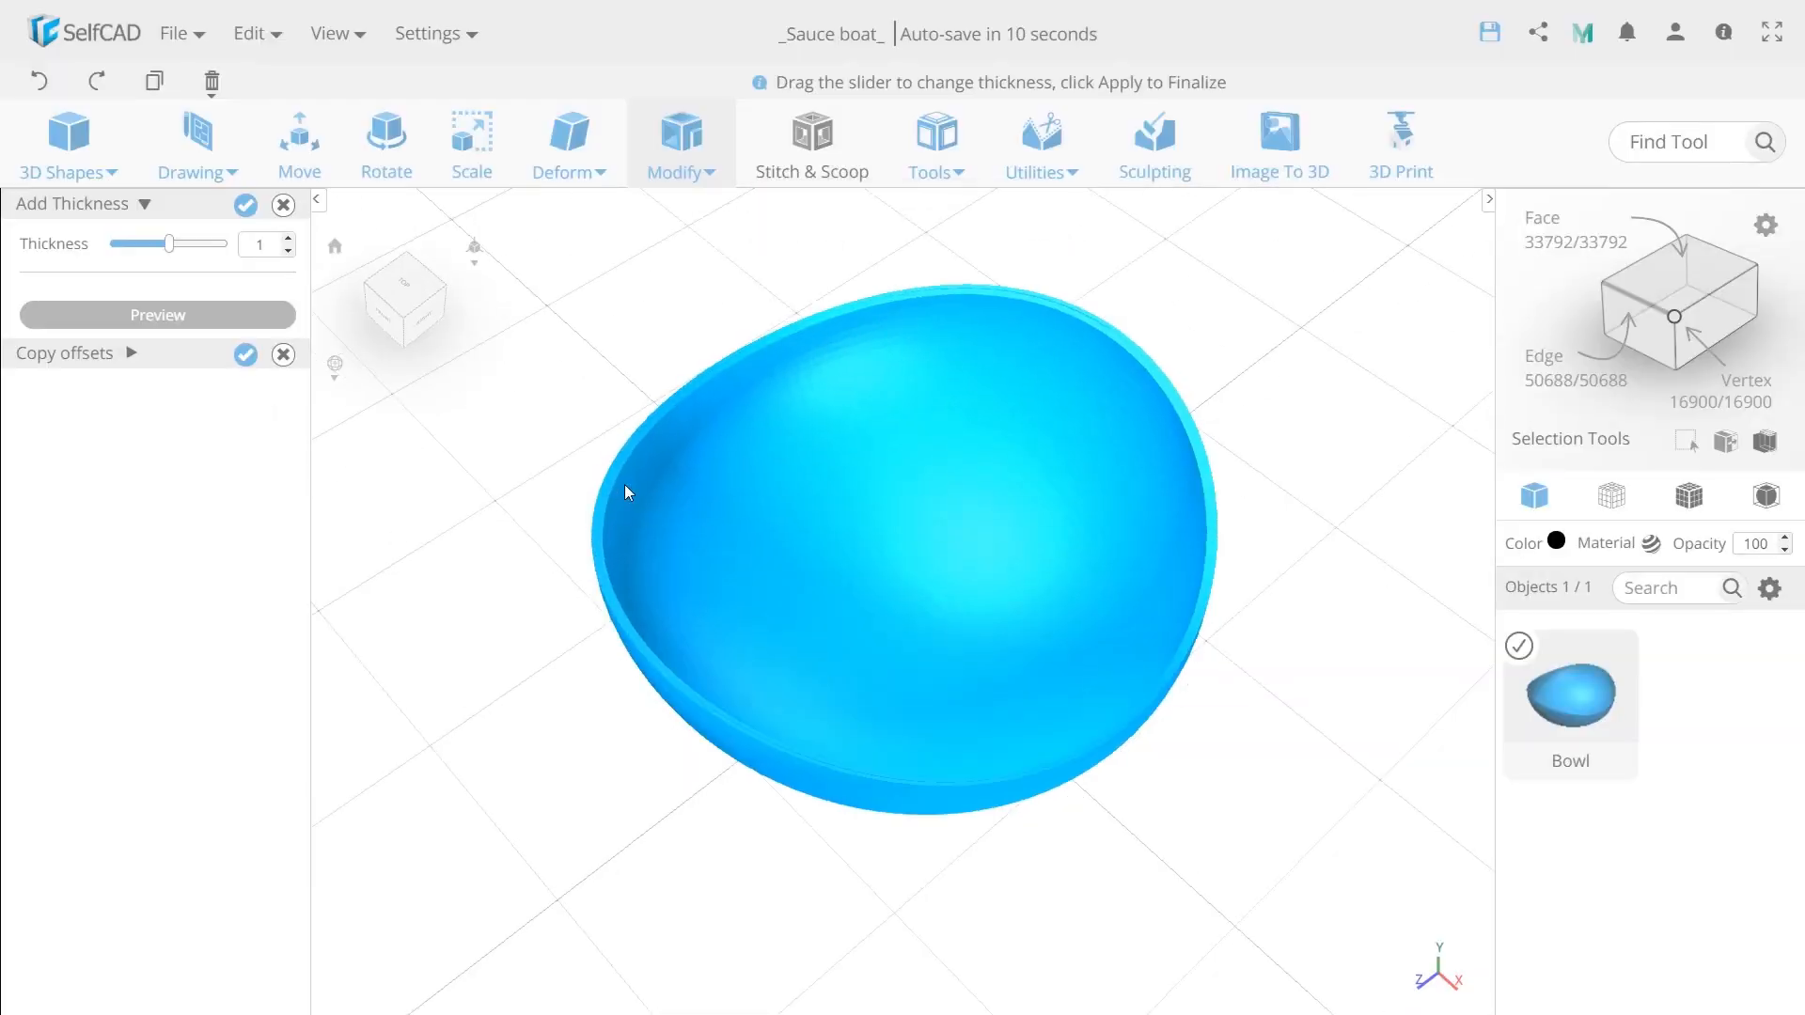
left_click(246, 204)
left_click_drag(460, 686, 760, 730)
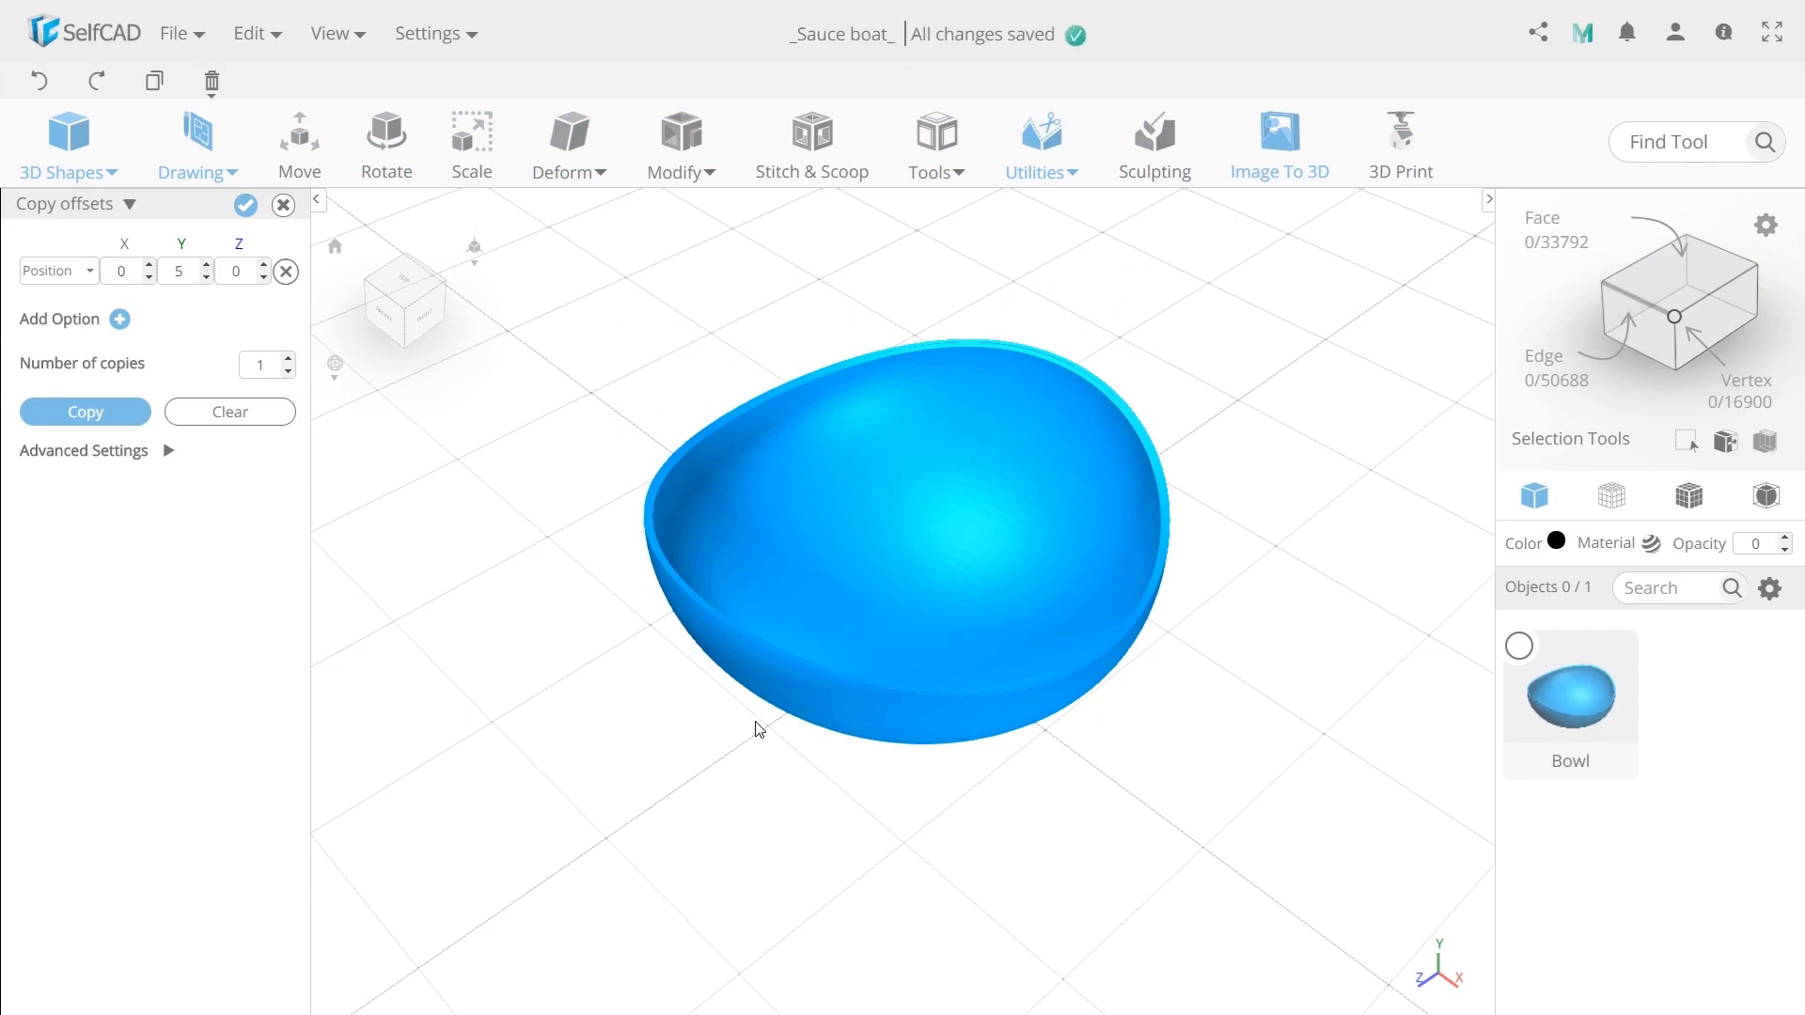
Create a cube shape with width 25, height 50 and depth 30.
mouse_move(69, 150)
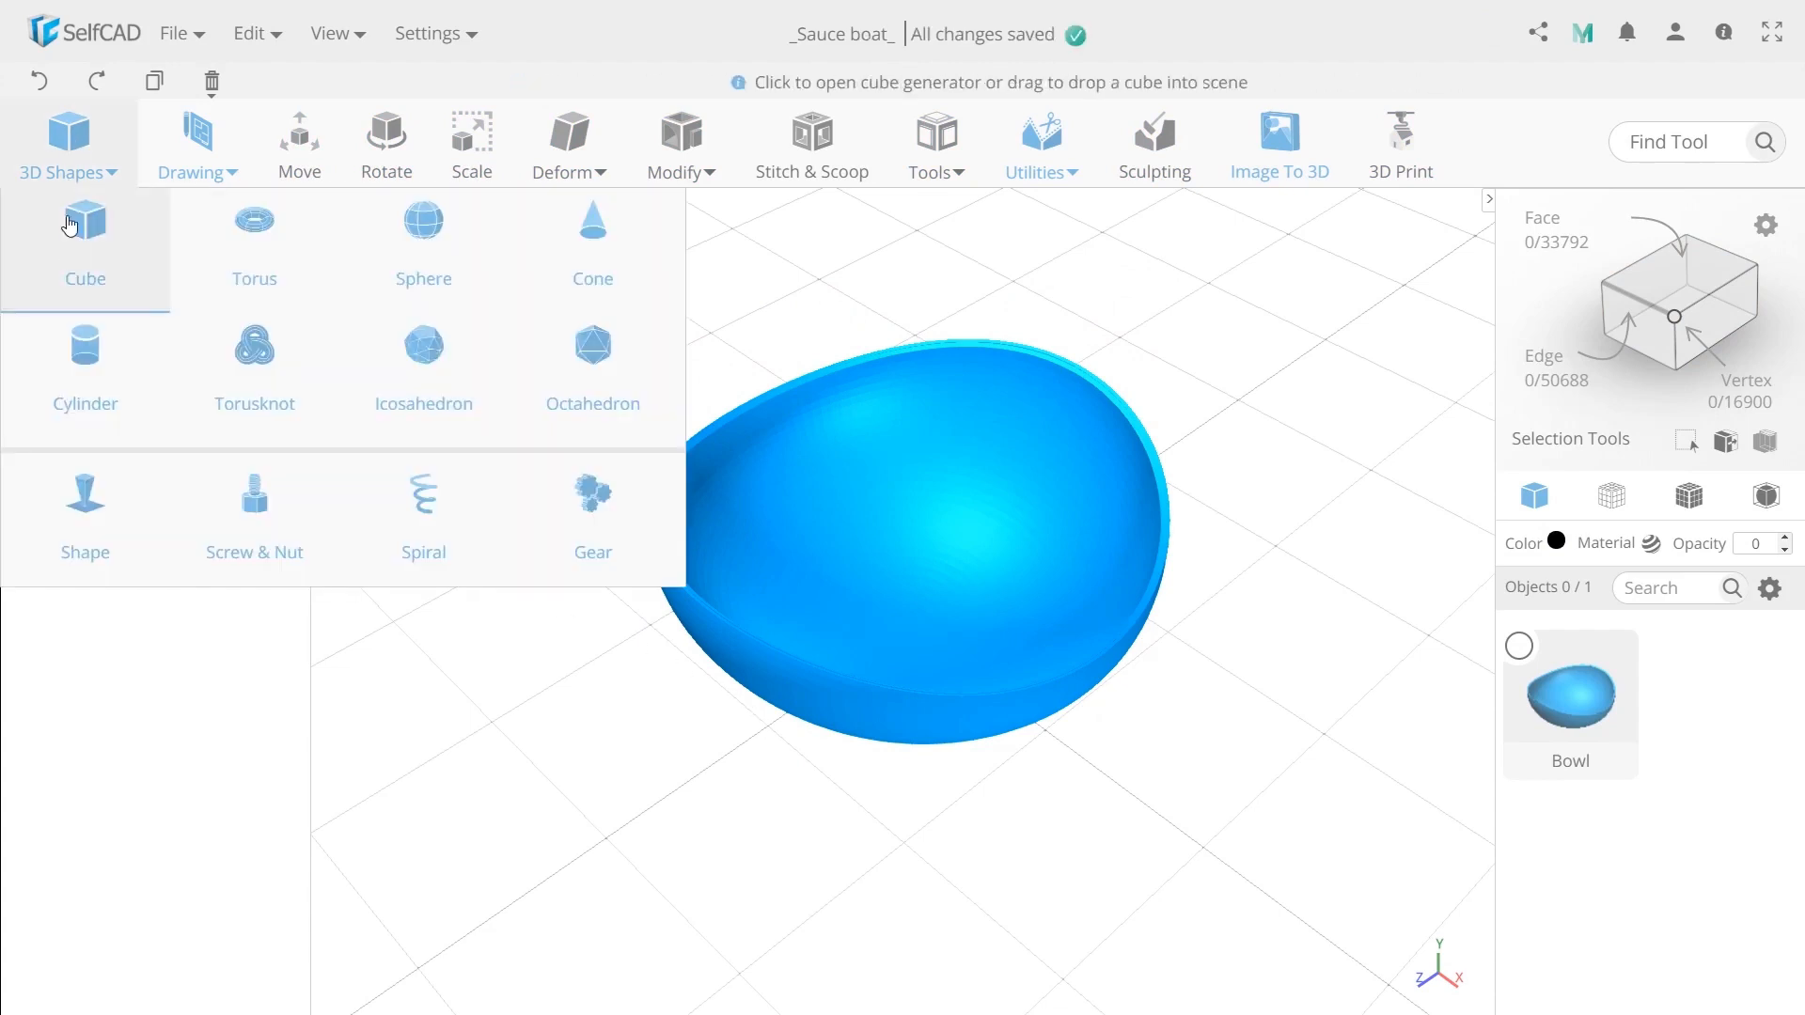
left_click(71, 240)
double_click(271, 247)
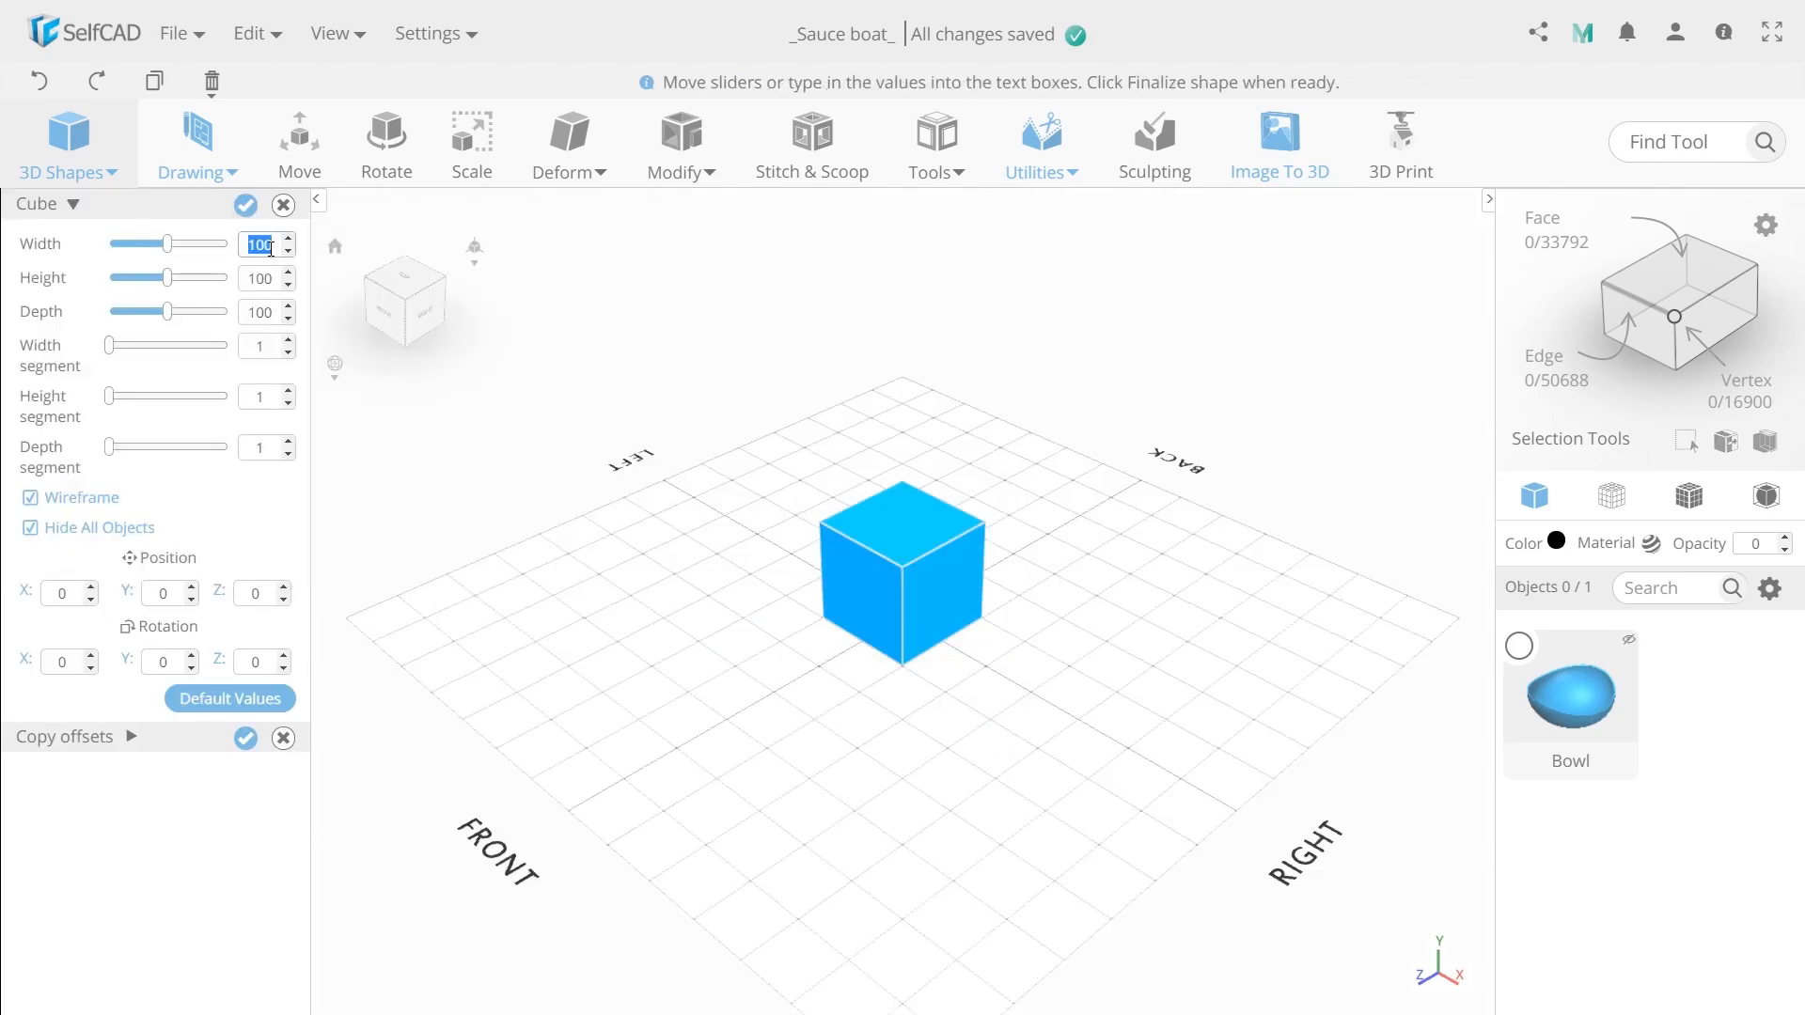
type("25")
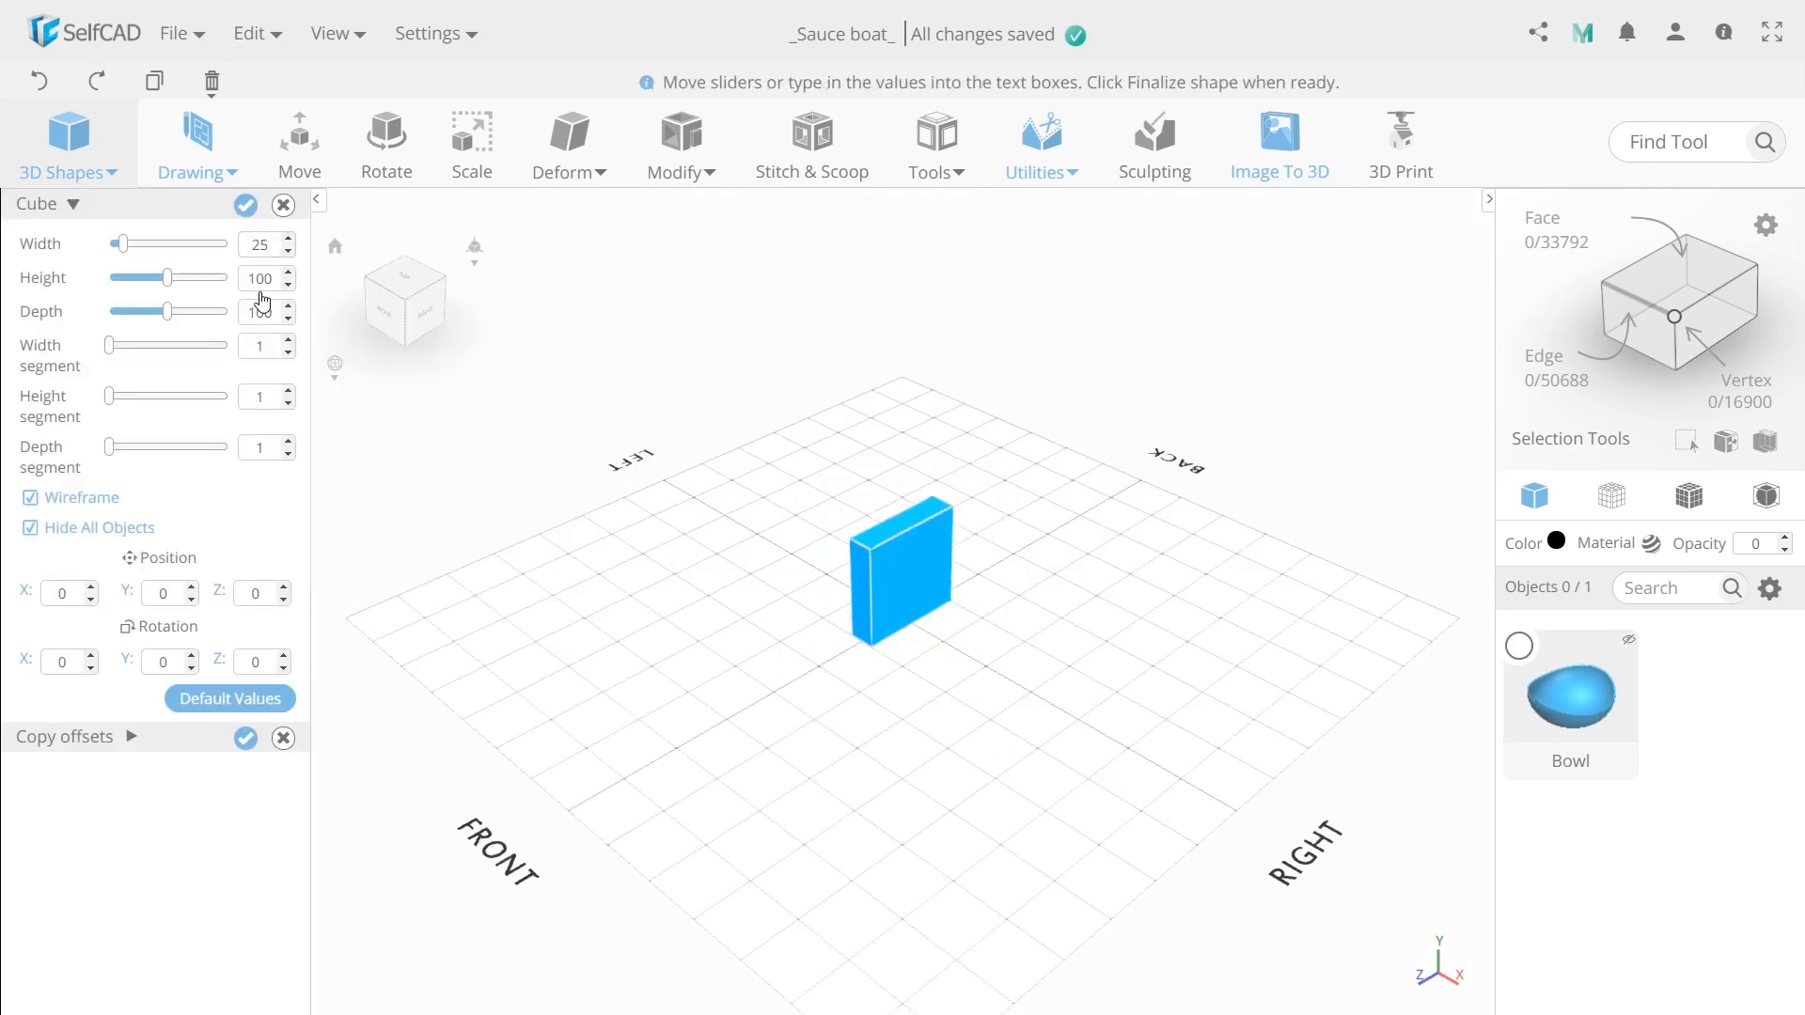
double_click(260, 279)
type("50")
double_click(267, 311)
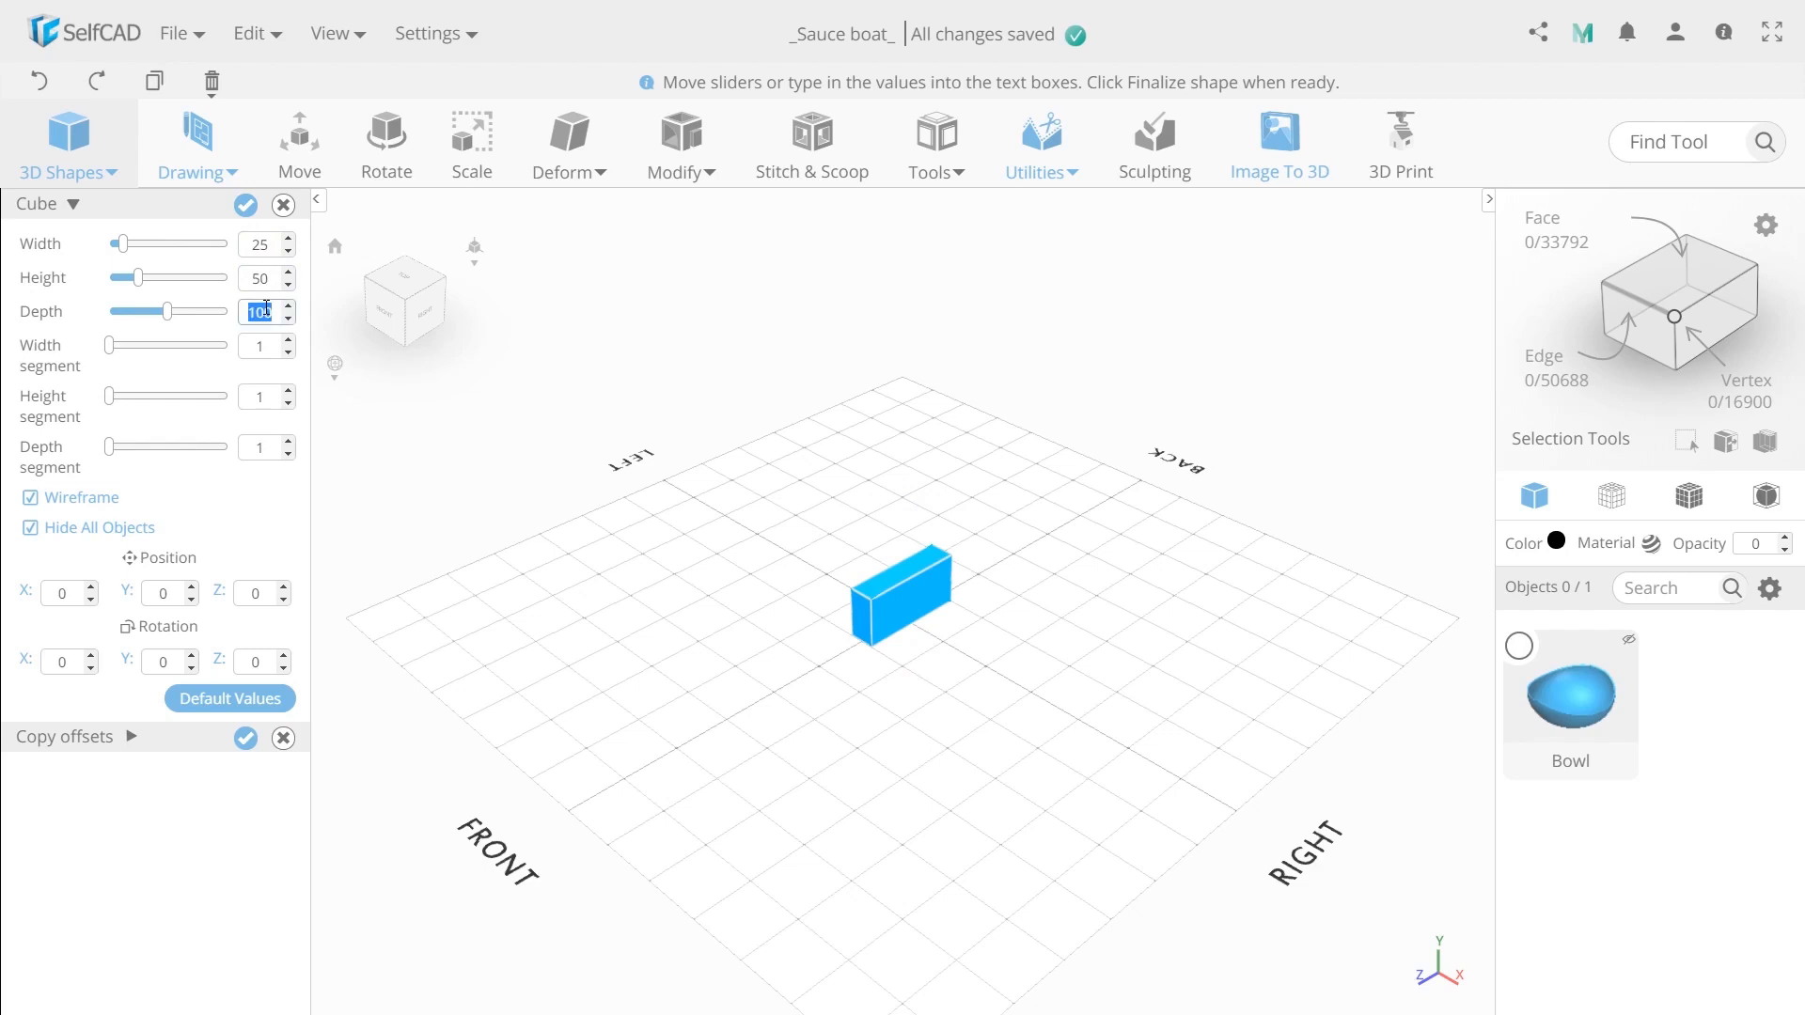
type("30")
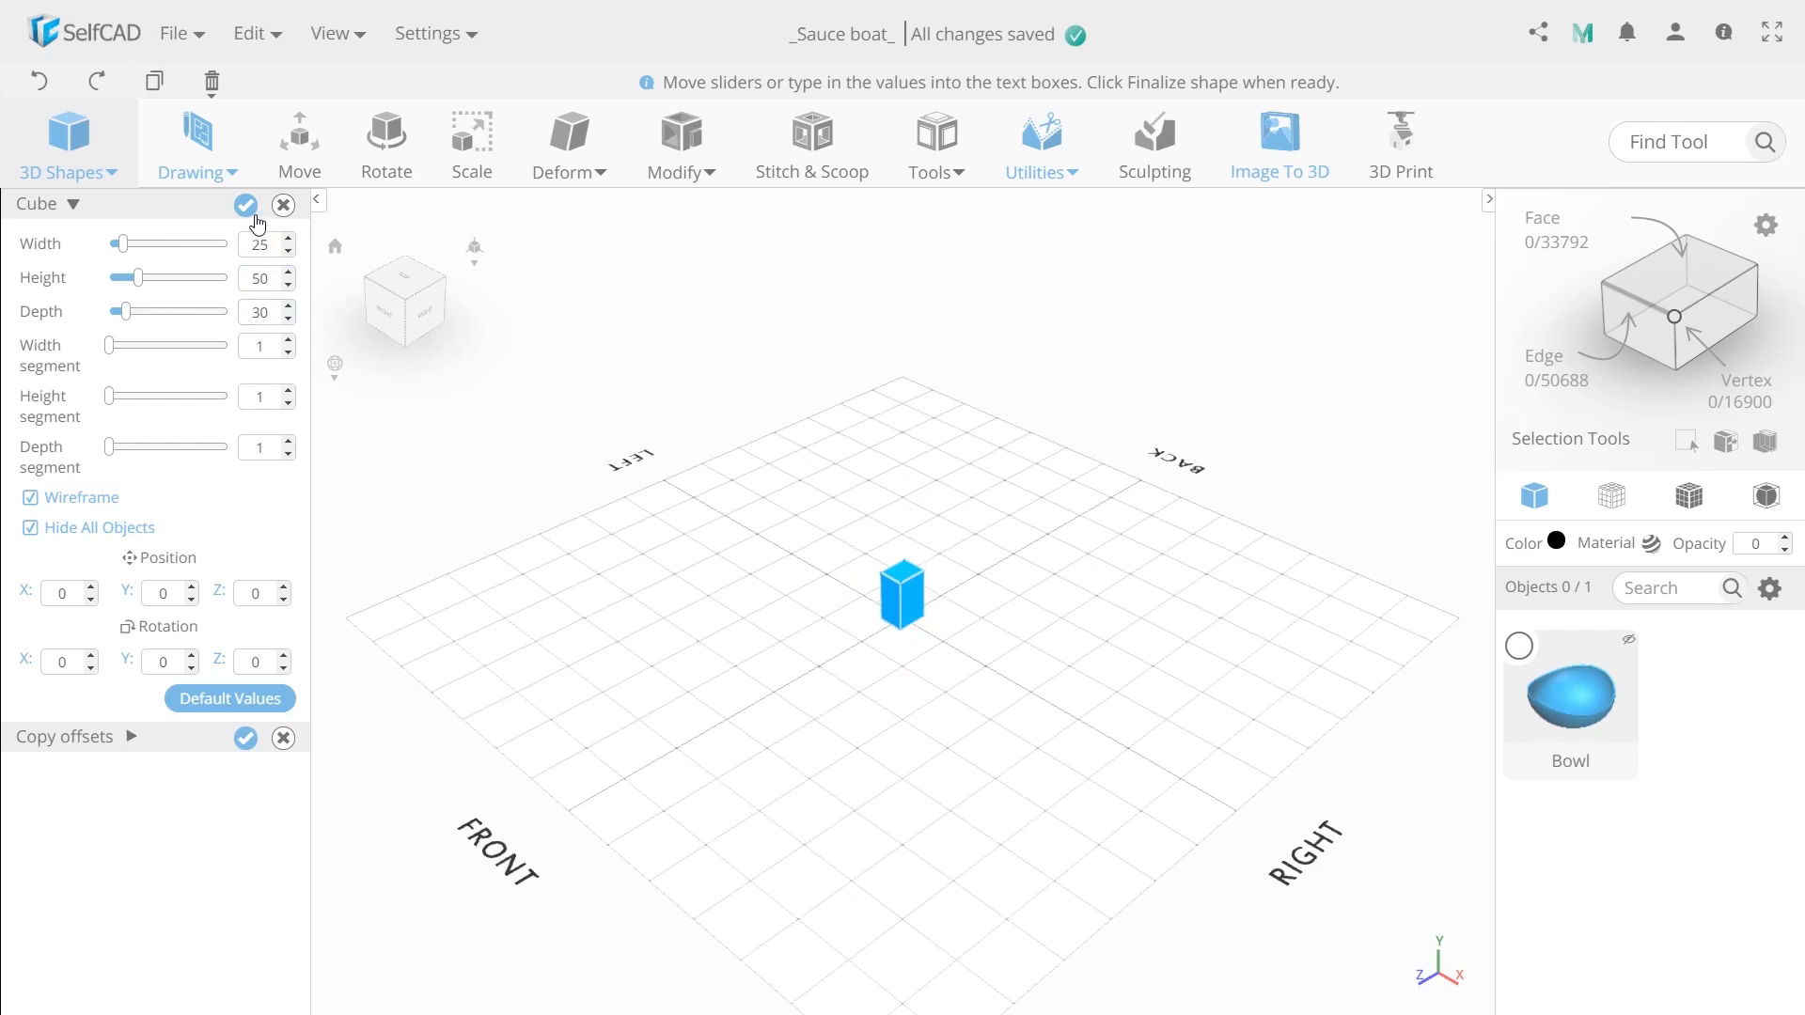
left_click(246, 205)
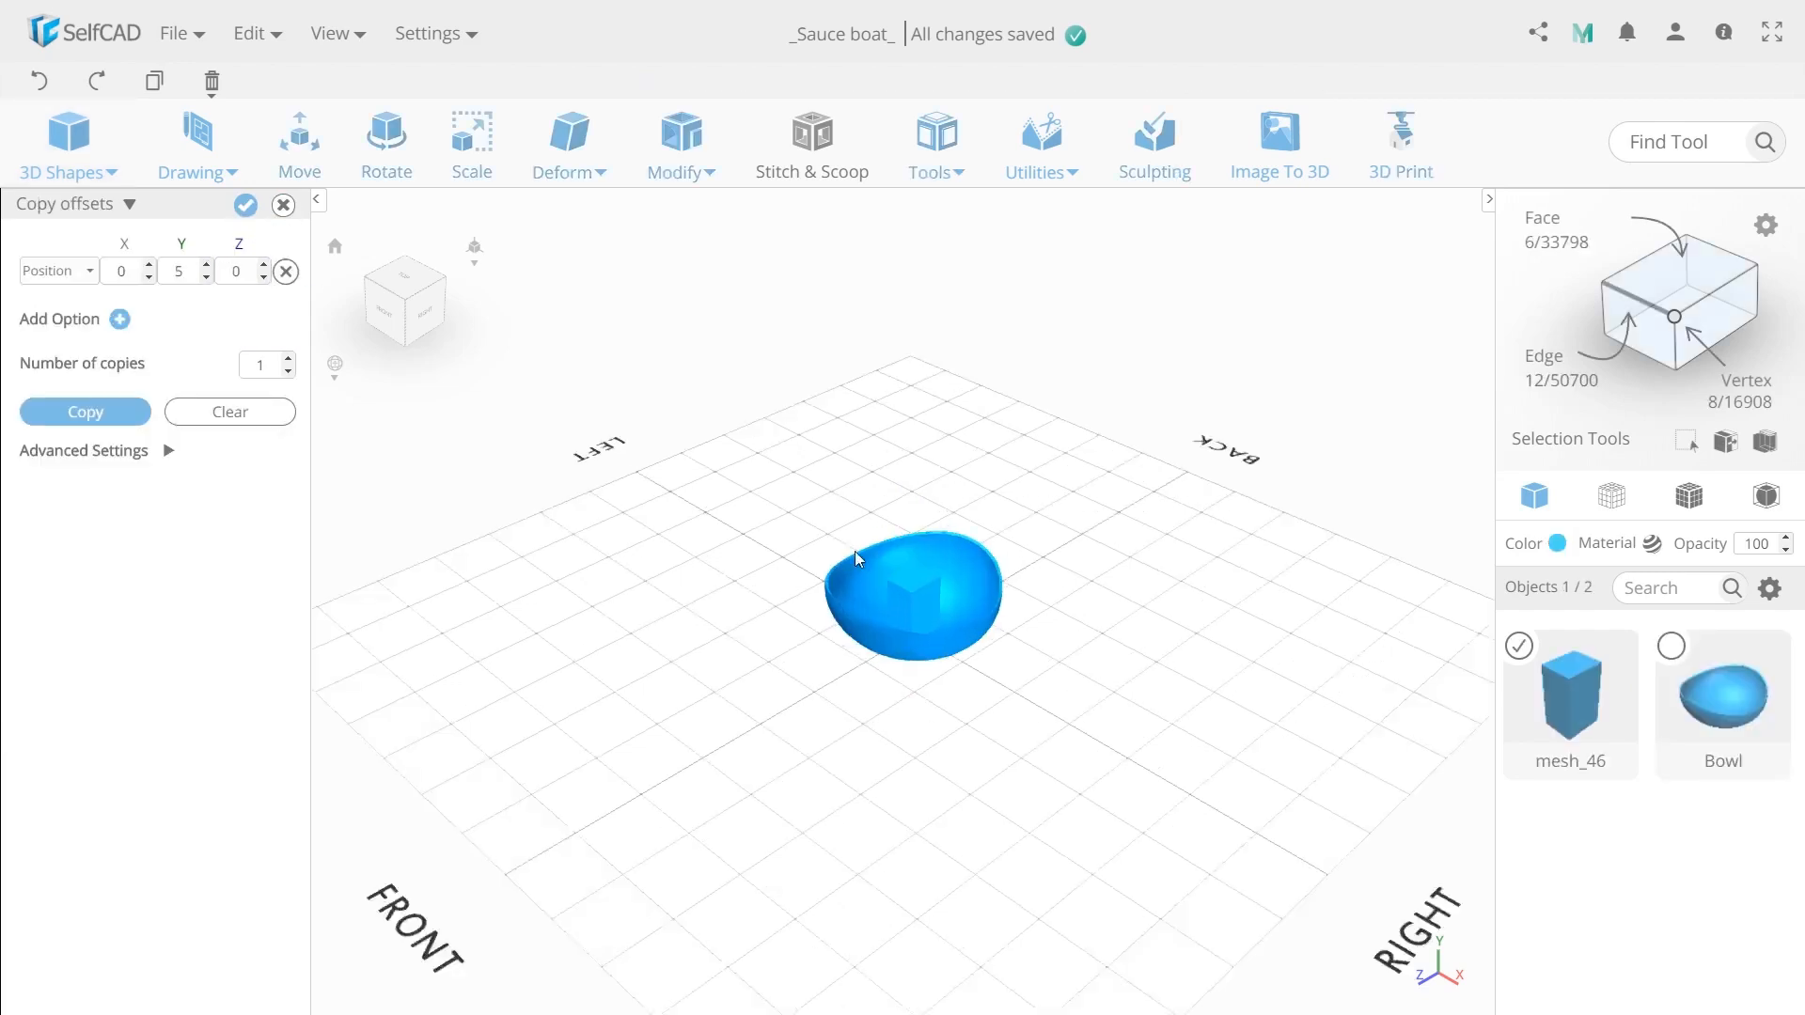
Move the box to the bowl's narrow end, at about Y 36 and Z 60, so it overlaps the wall.
scroll(930, 625, "up", 5)
key("m")
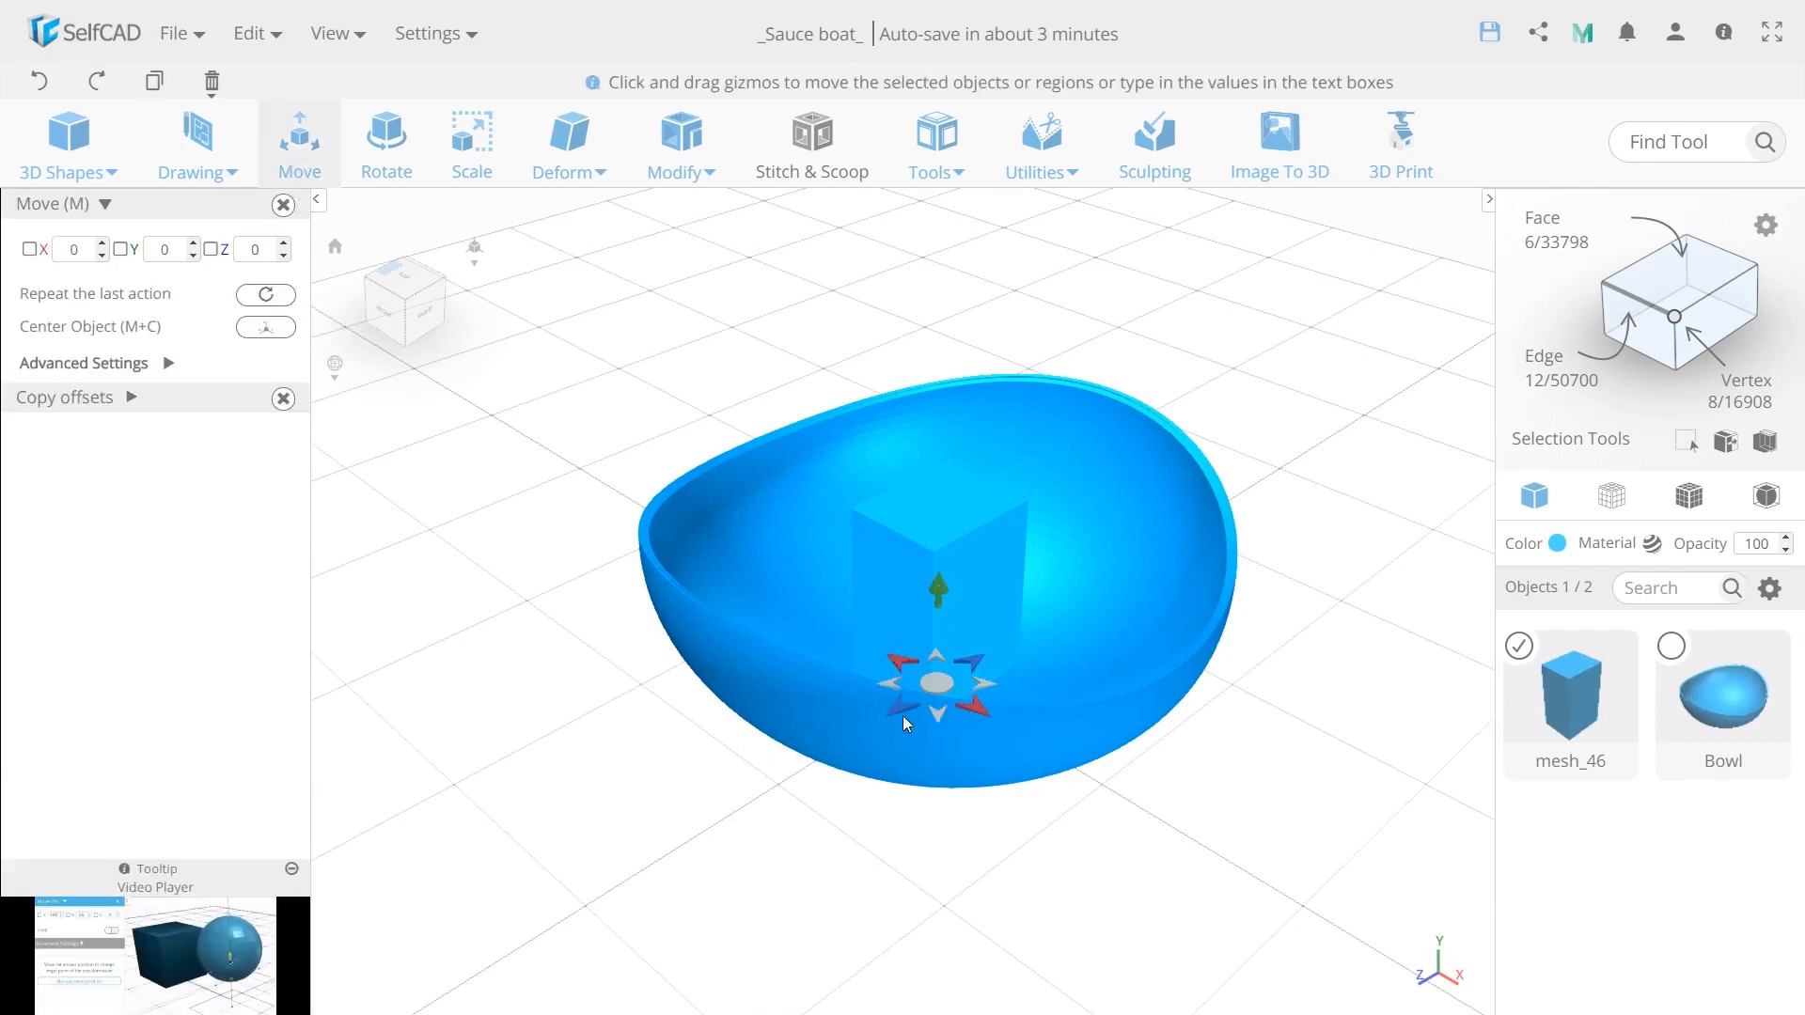
left_click_drag(898, 710, 706, 829)
left_click_drag(738, 729, 718, 564)
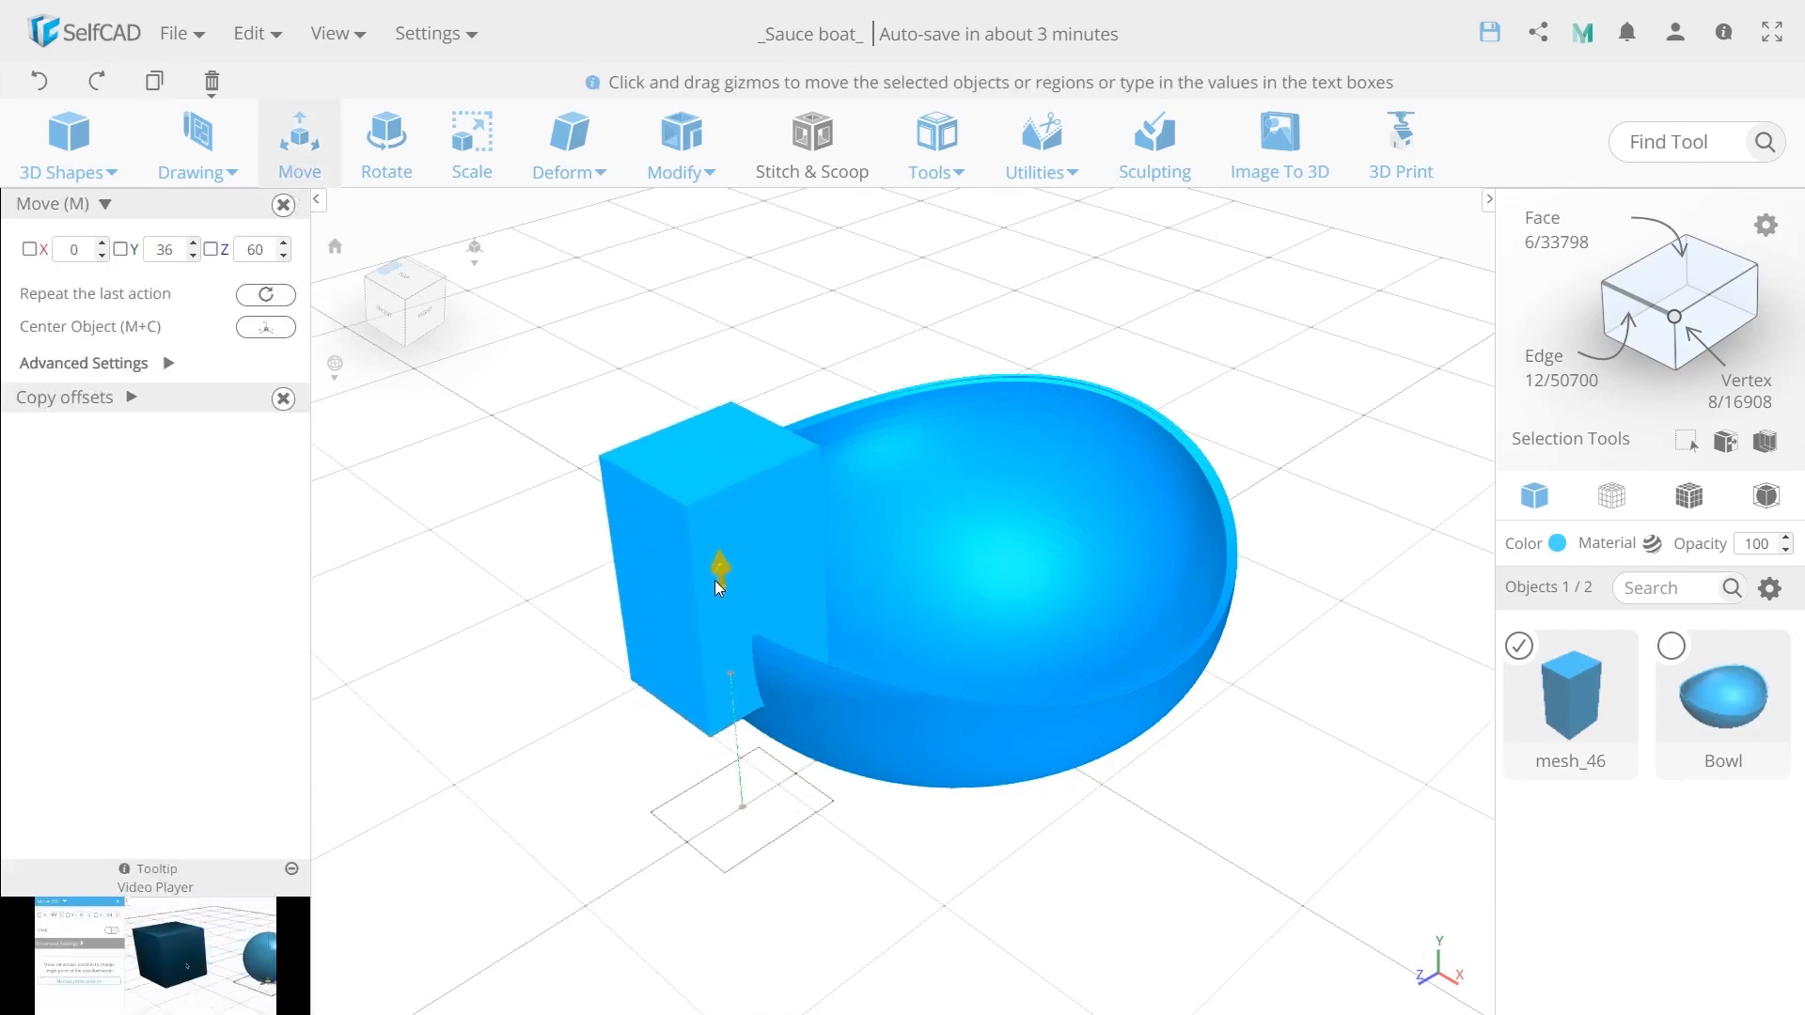
Copy the bowl in place with a Y offset of 0 and intersect the copy with the box.
double_click(182, 270)
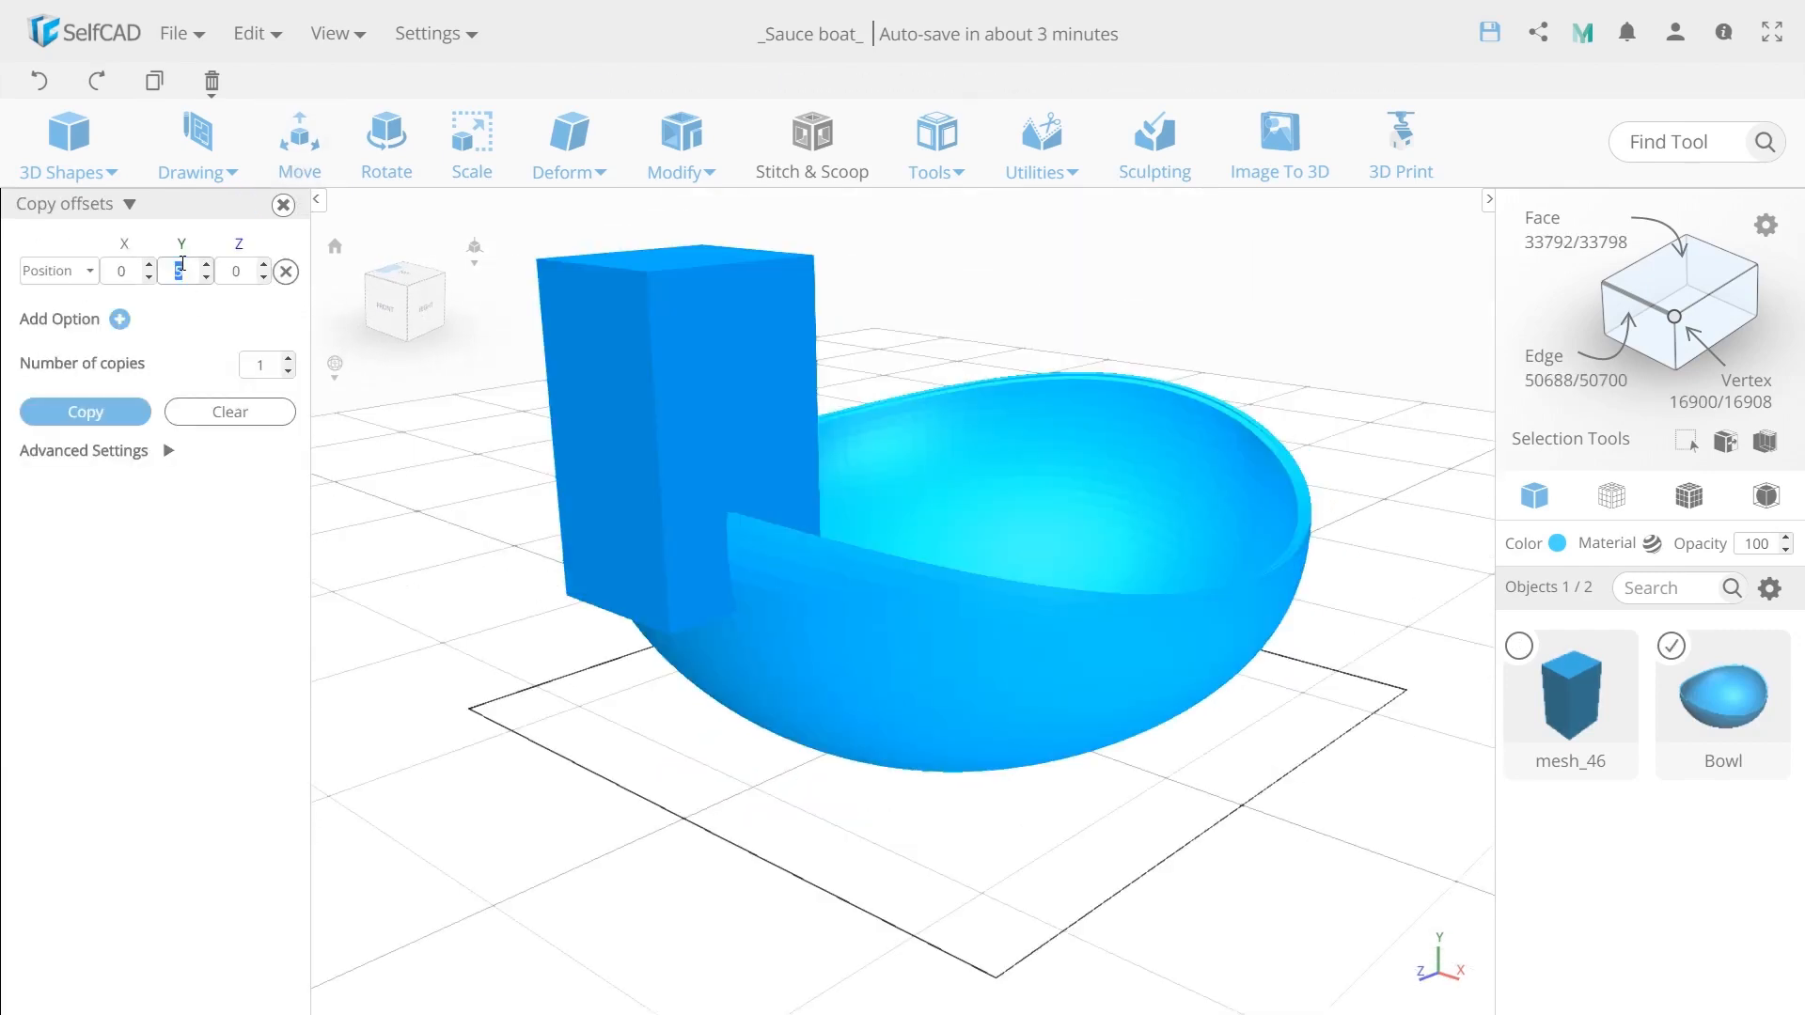
left_click(118, 411)
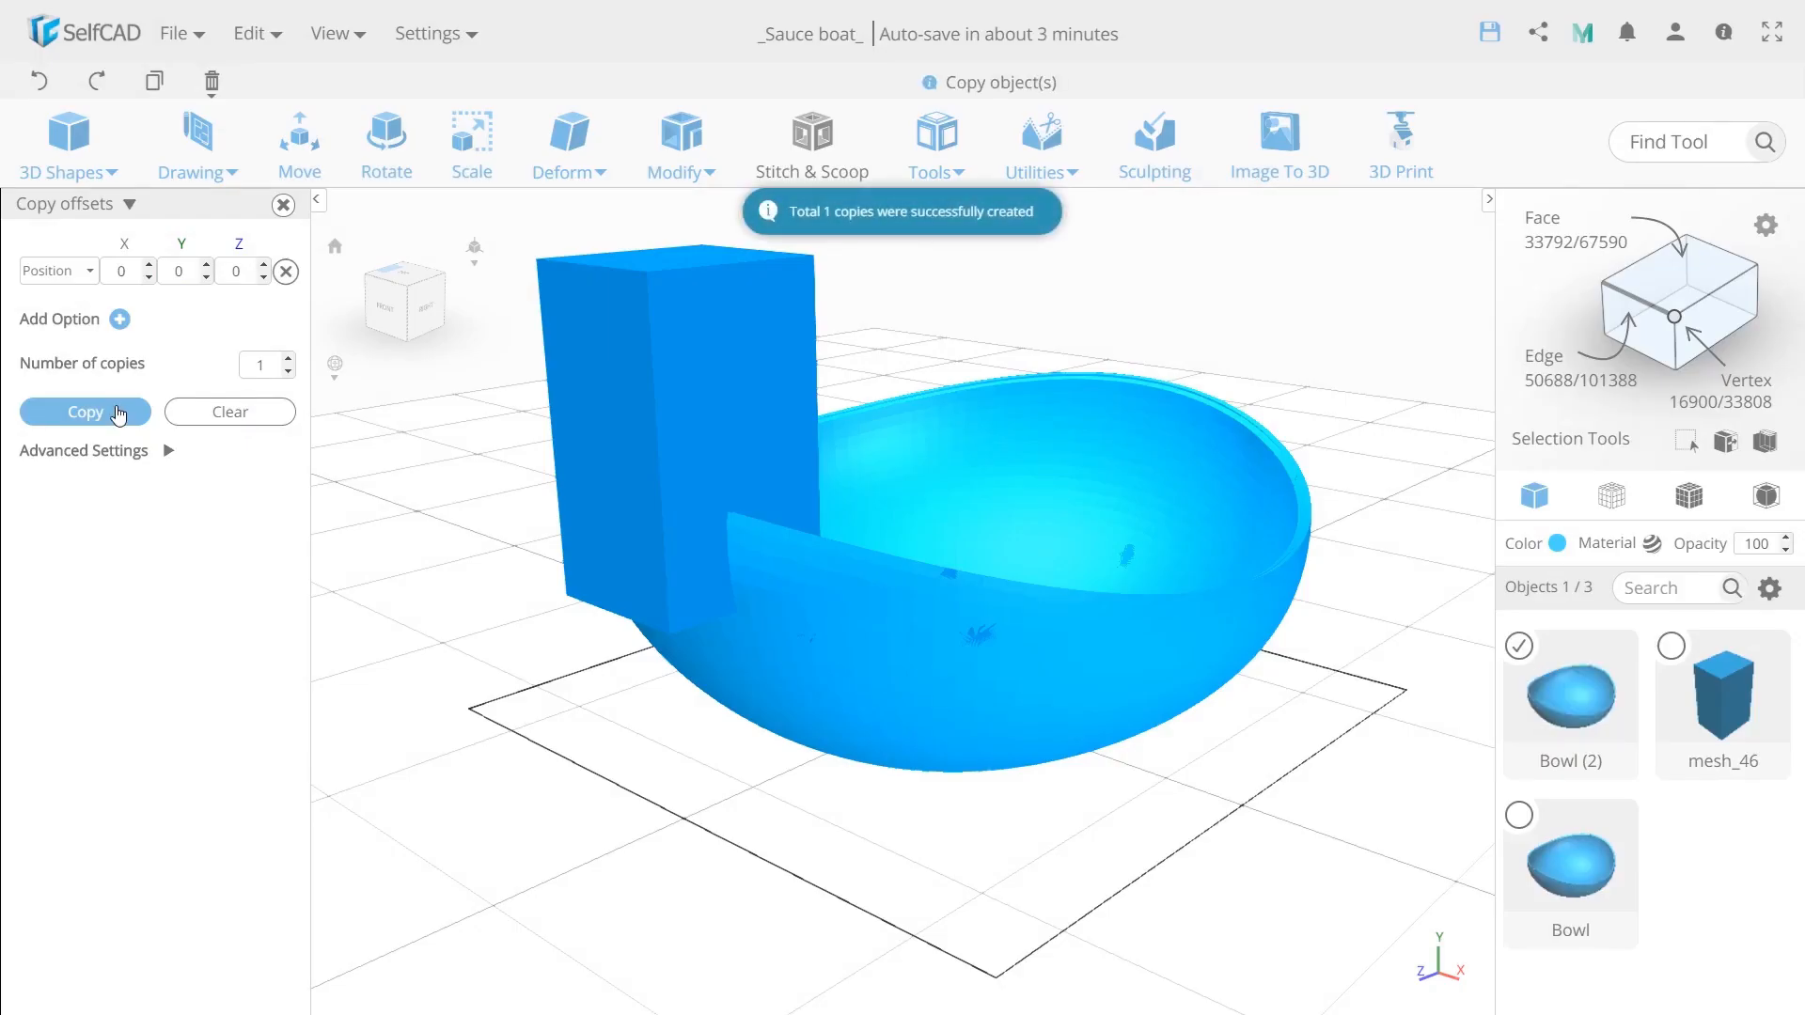
left_click(623, 427)
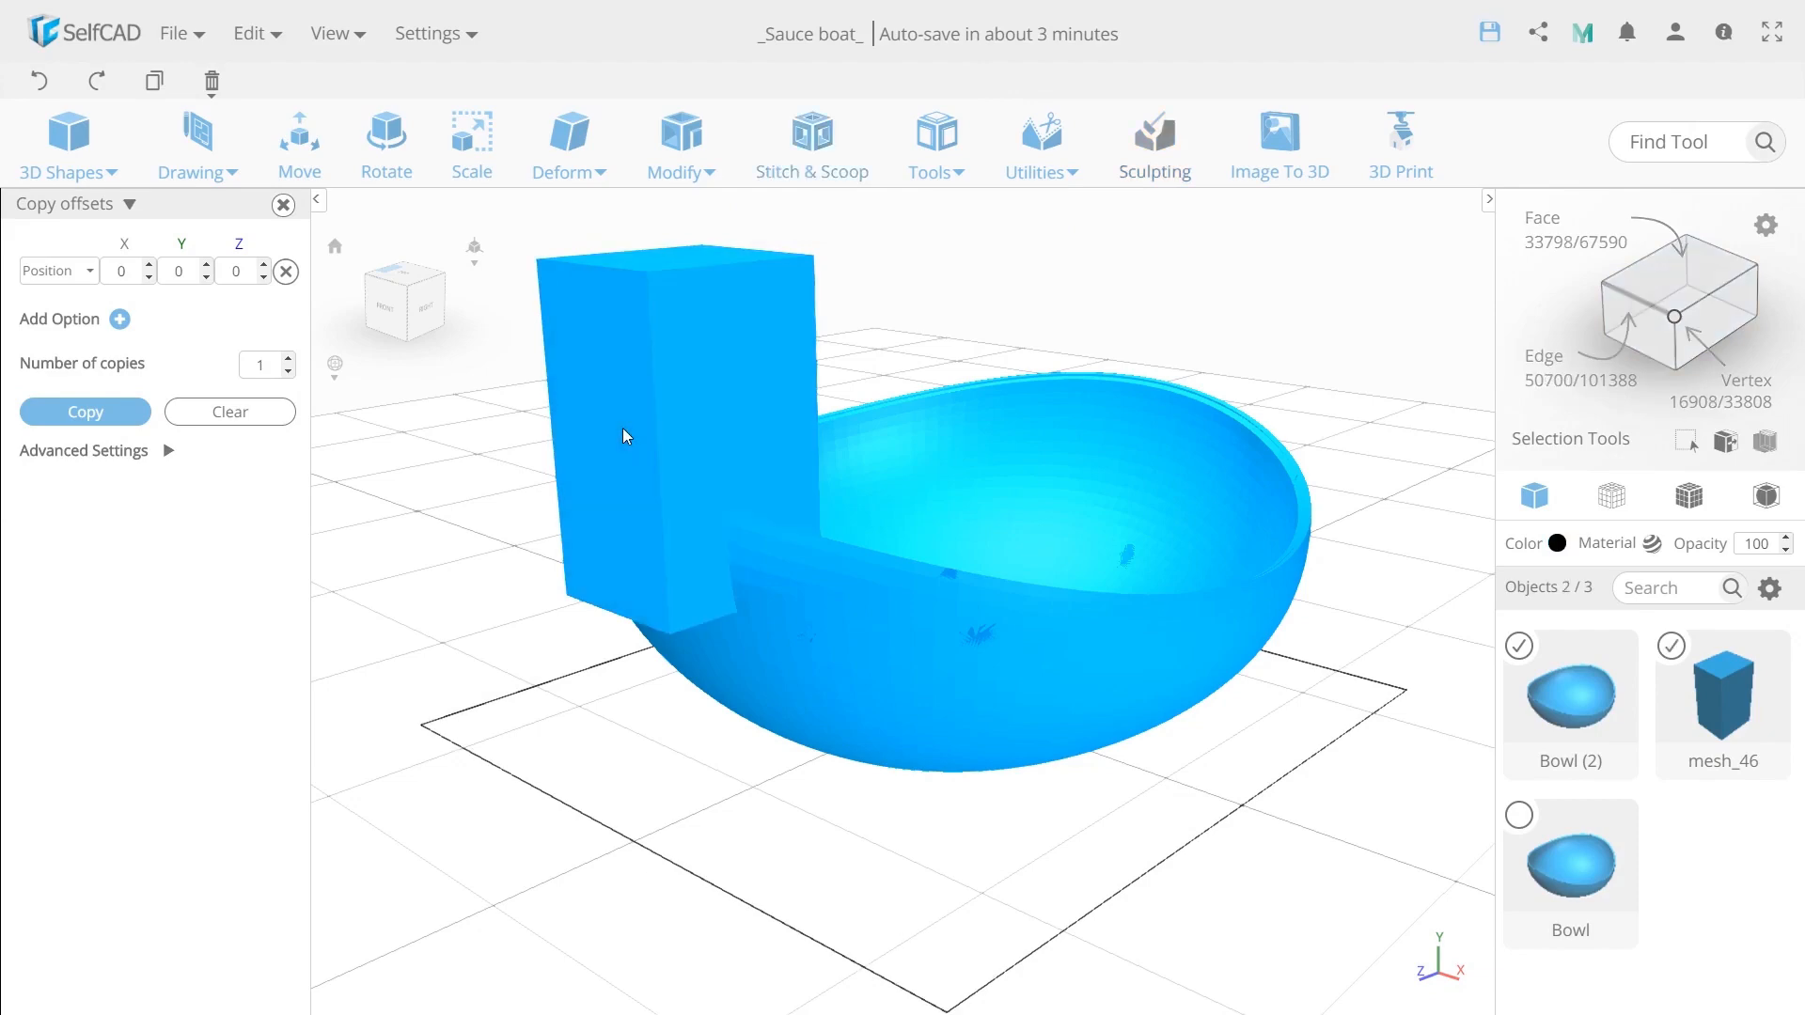
left_click(807, 132)
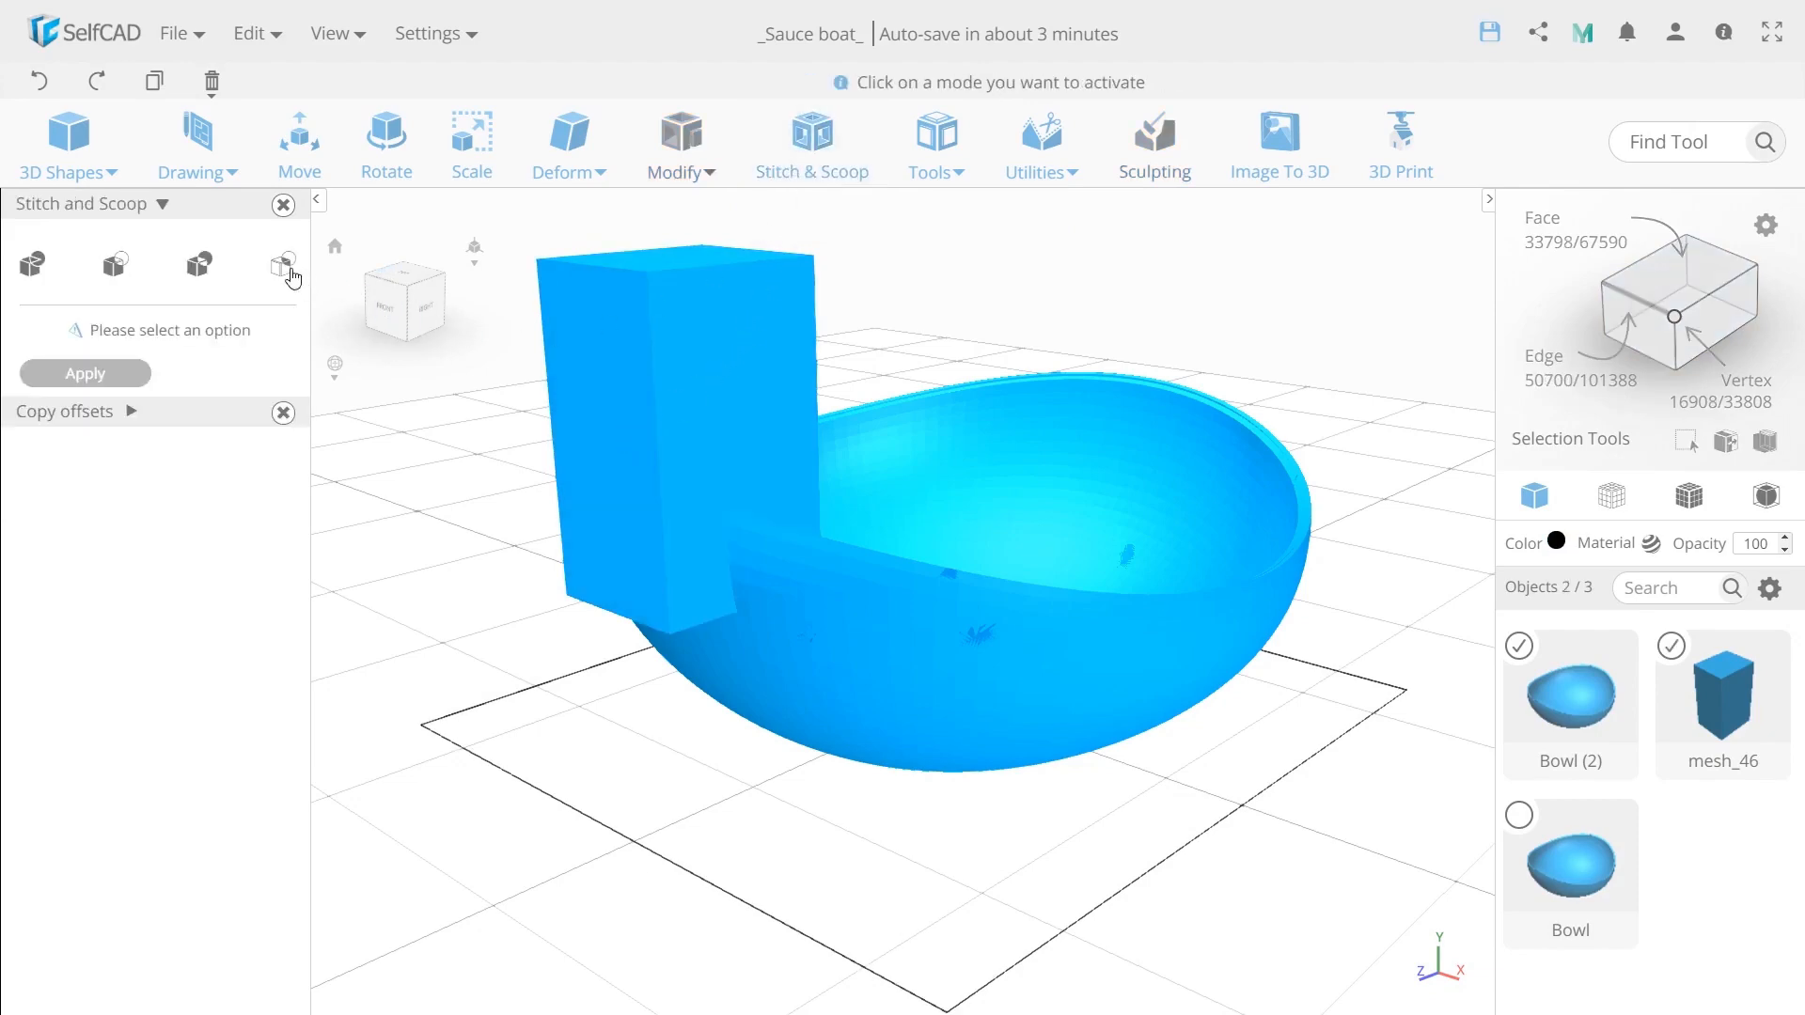
left_click(290, 269)
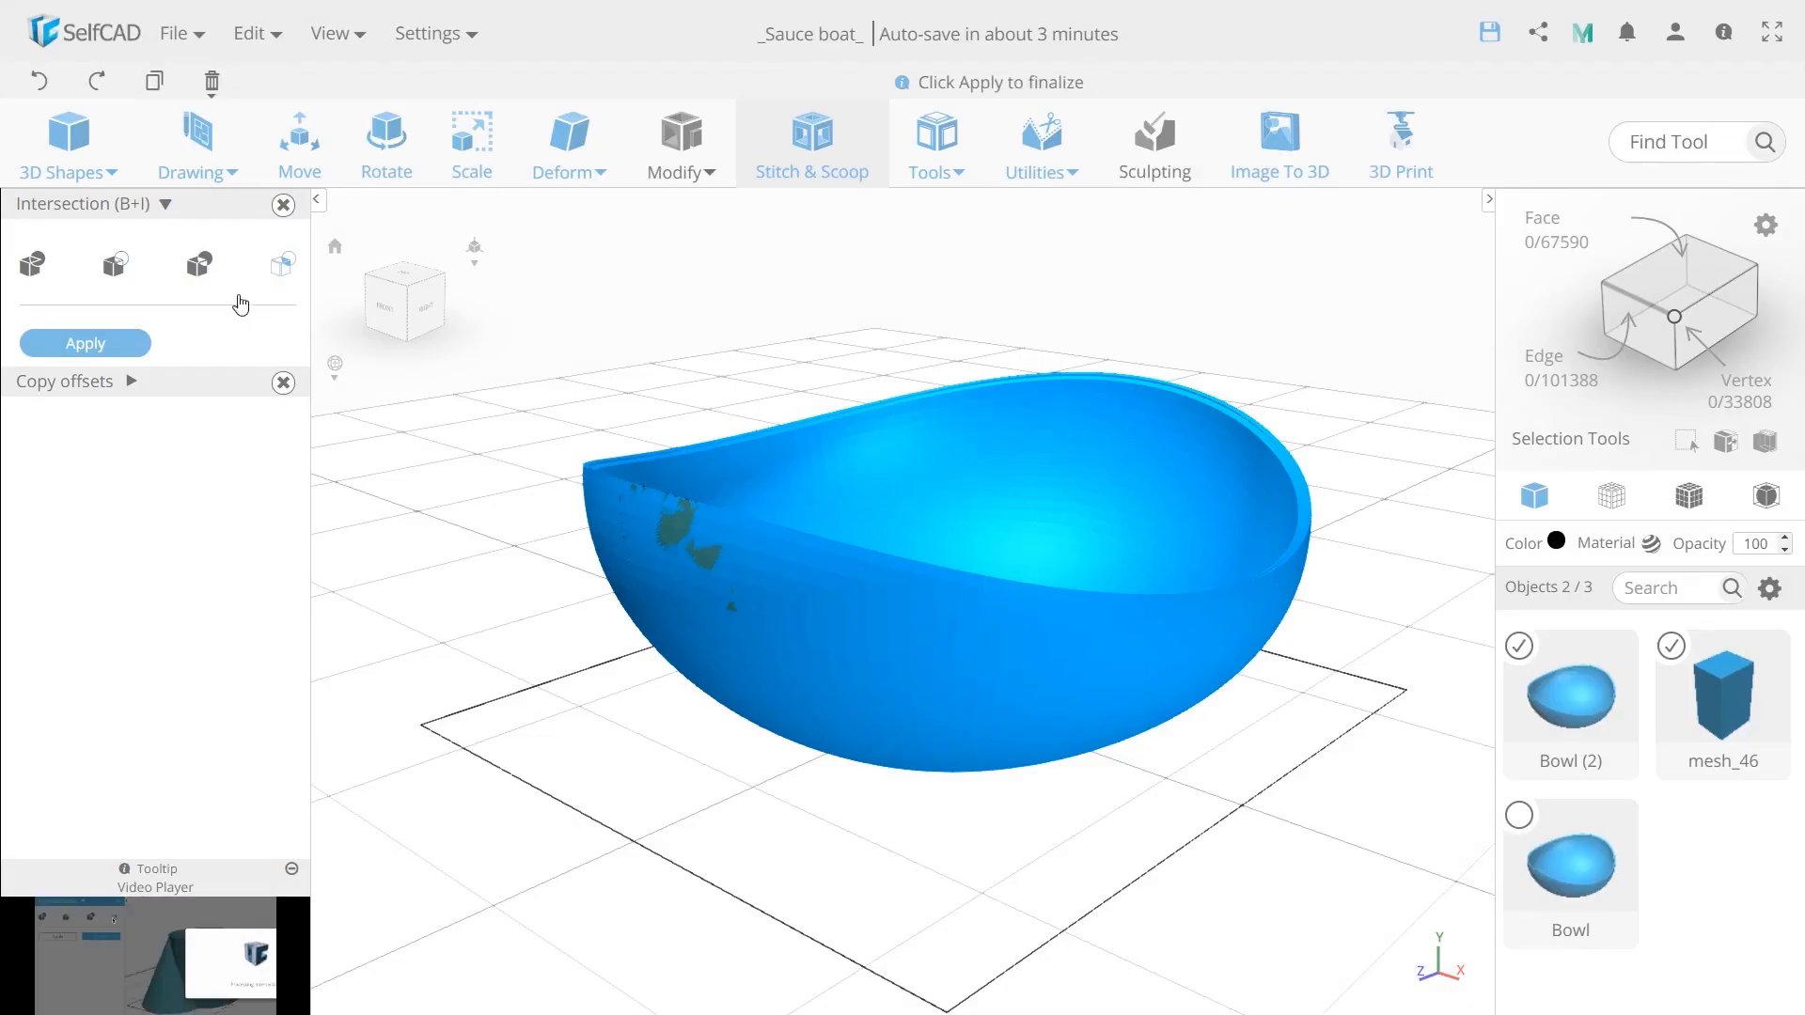
left_click(91, 344)
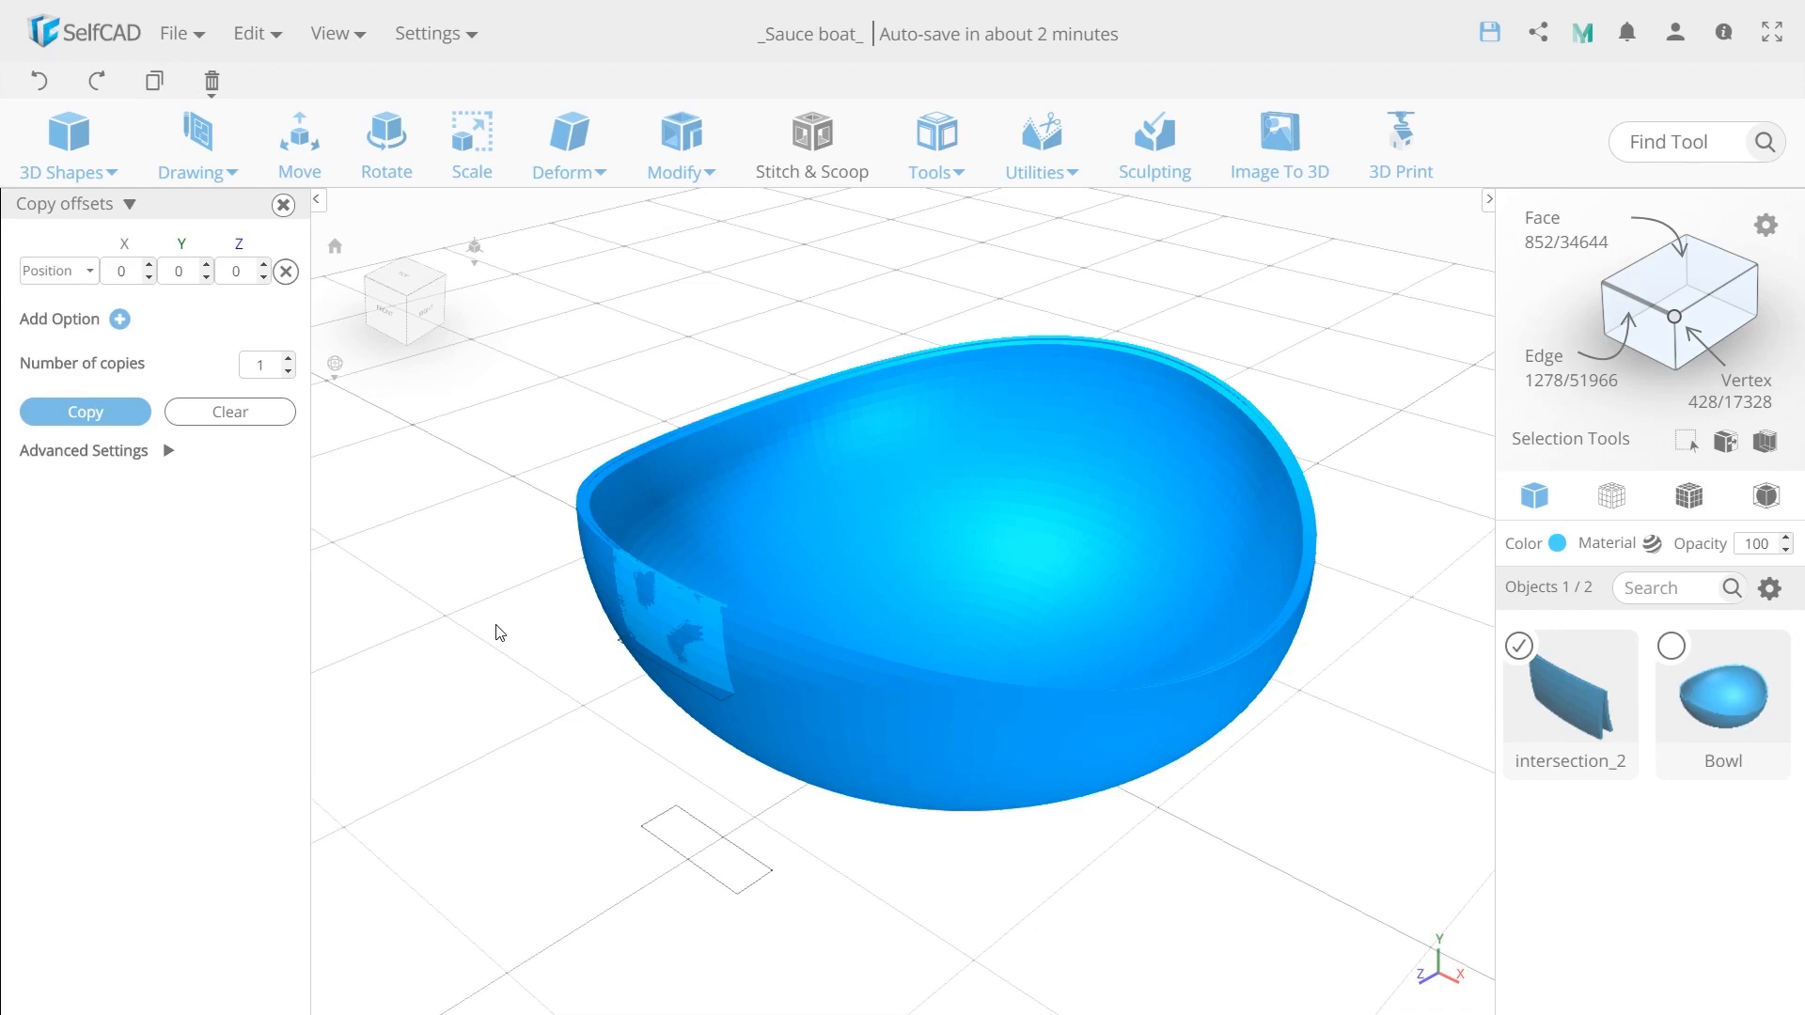
Scale the intersection piece proportionally to an X size of 30.
key("m")
scroll(844, 649, "up", 3)
scroll(844, 649, "down", 1)
right_click_drag(845, 636, 858, 581)
left_click(492, 163)
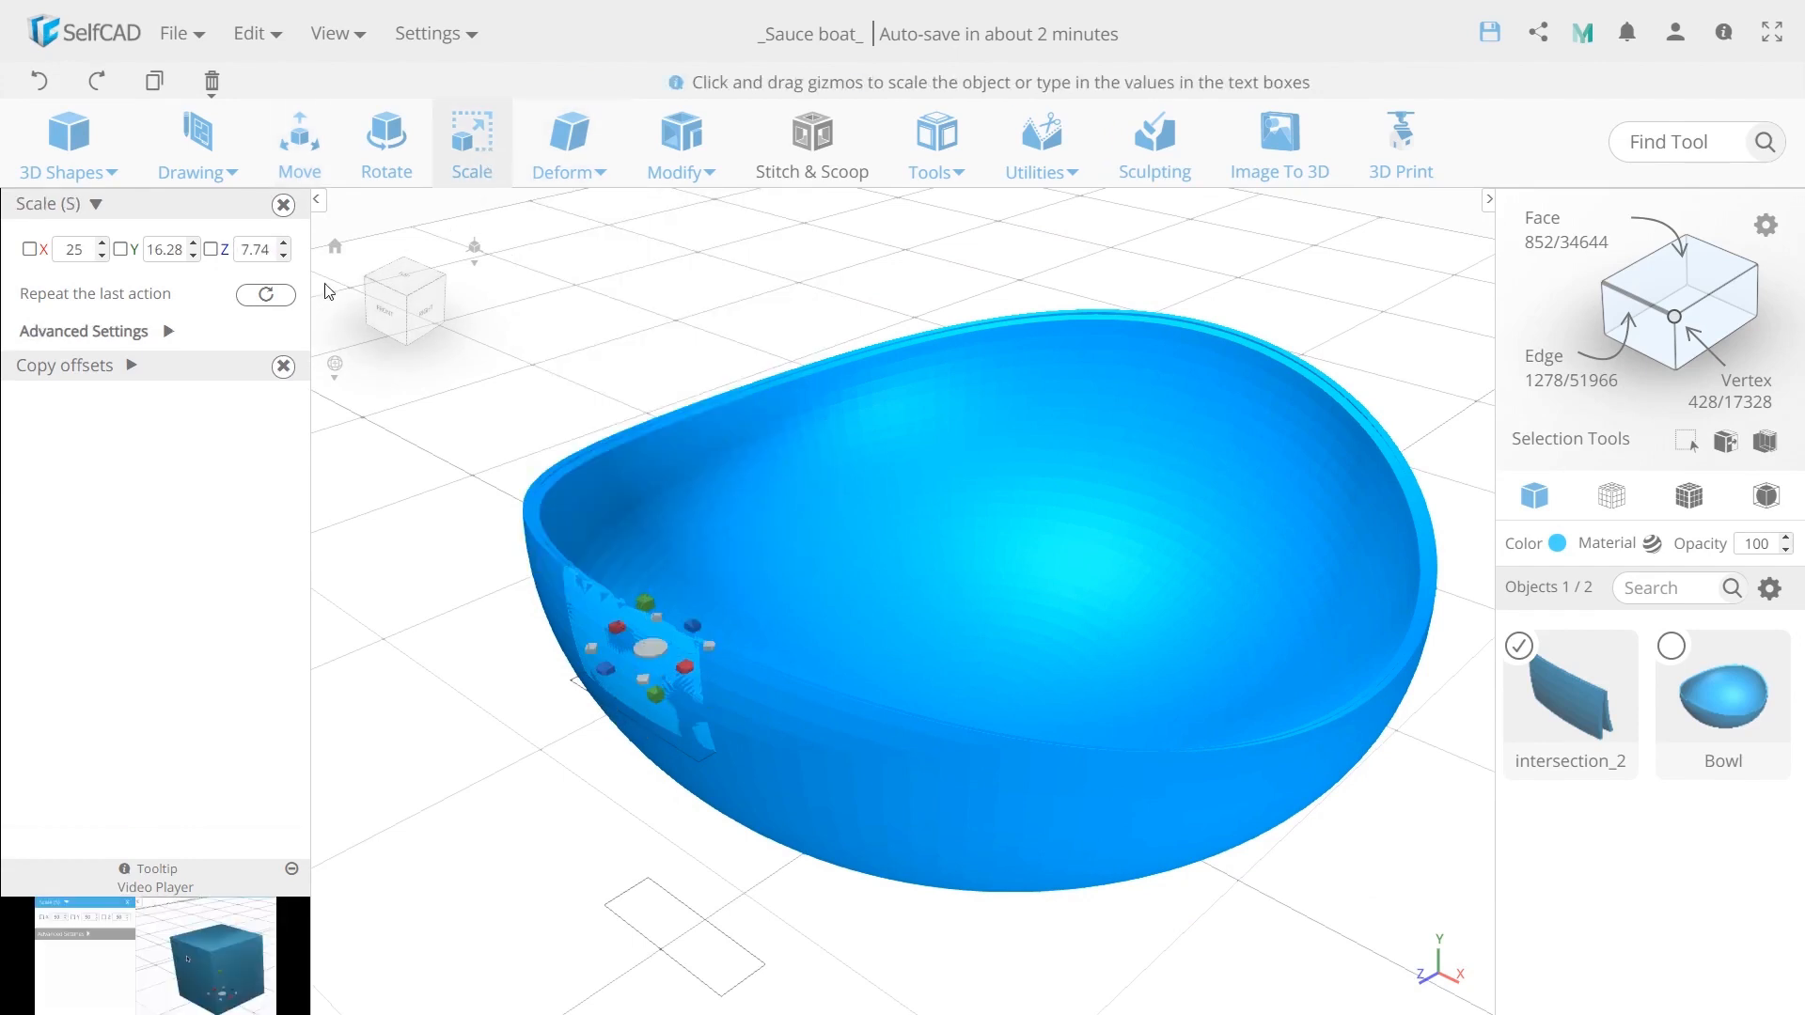
left_click(168, 332)
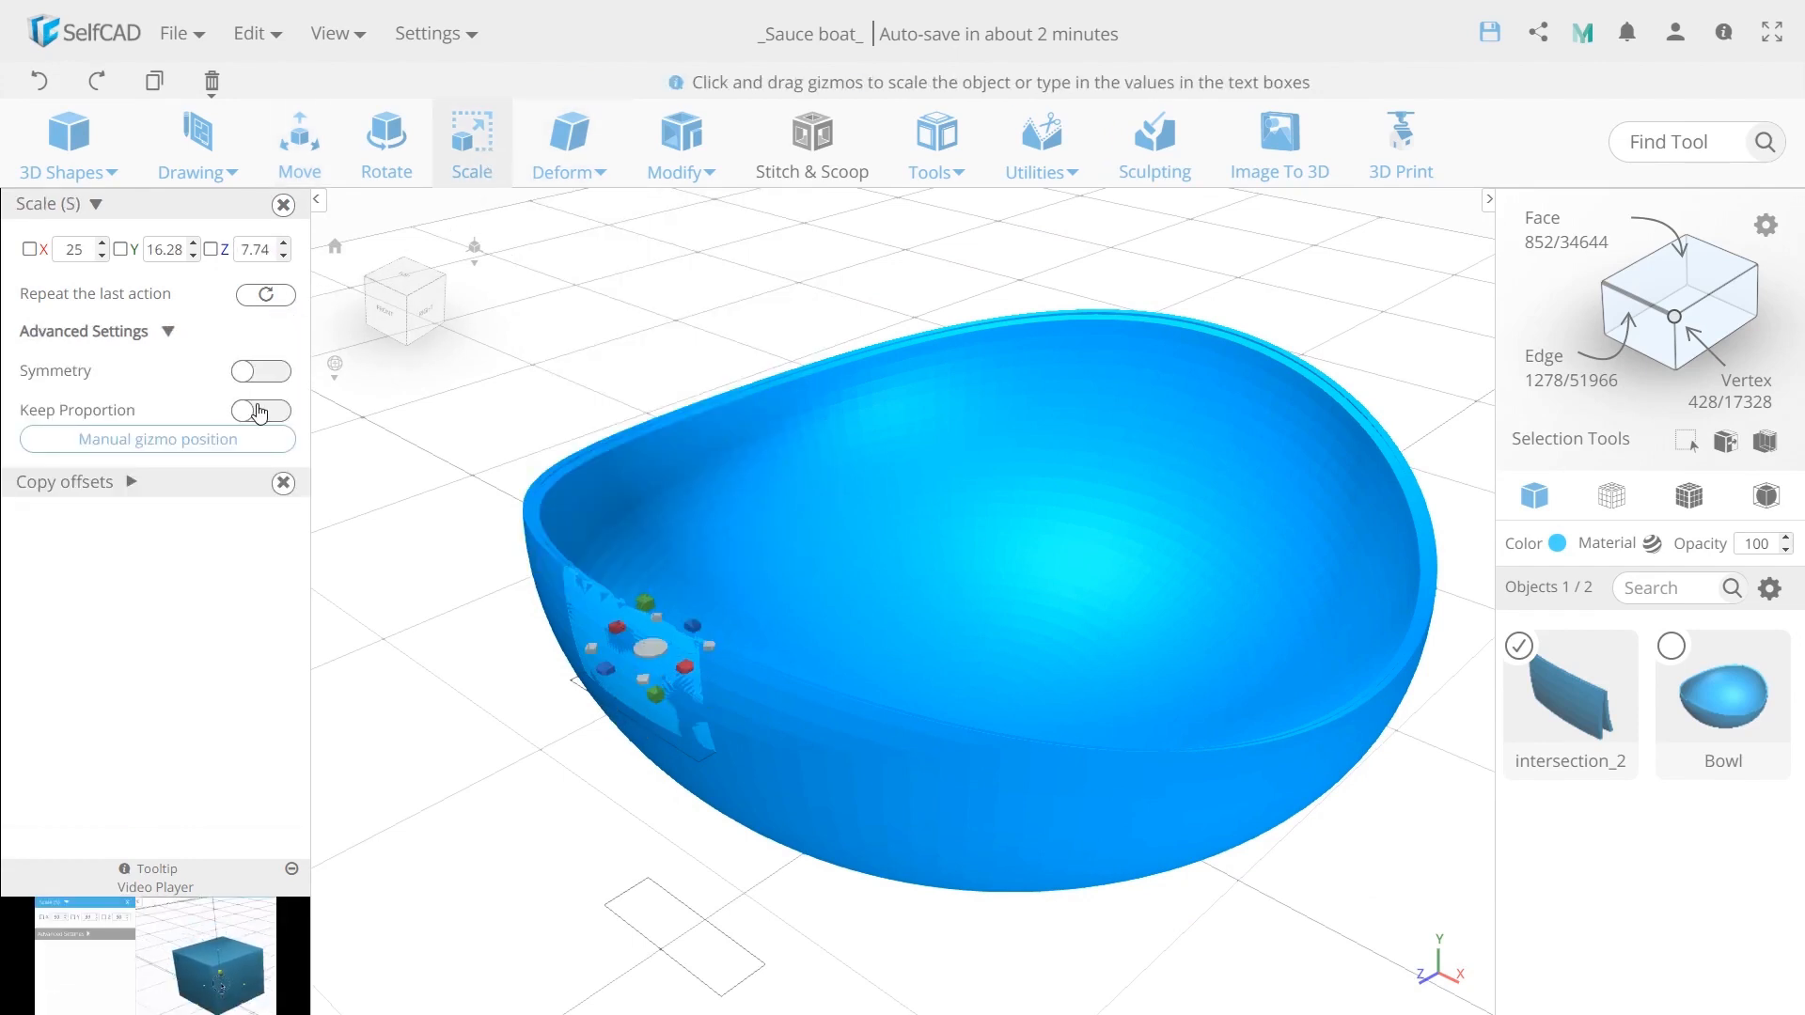
left_click(261, 411)
double_click(73, 249)
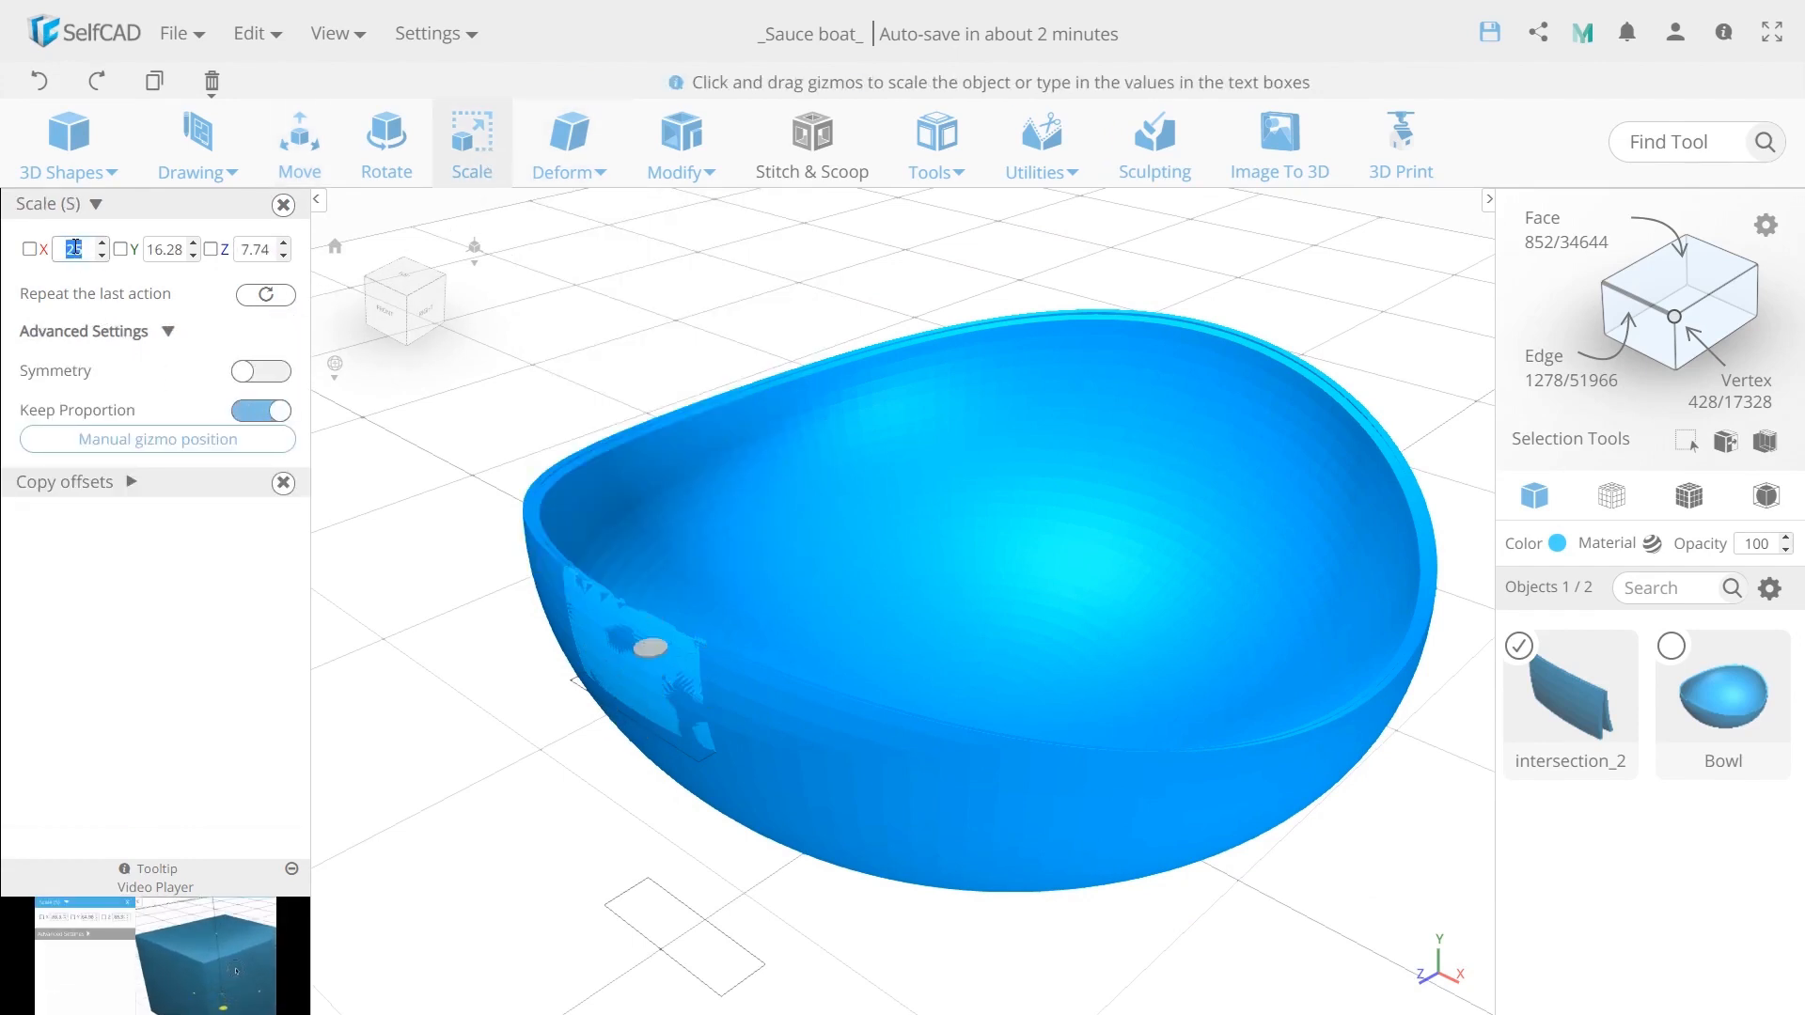
key("Return")
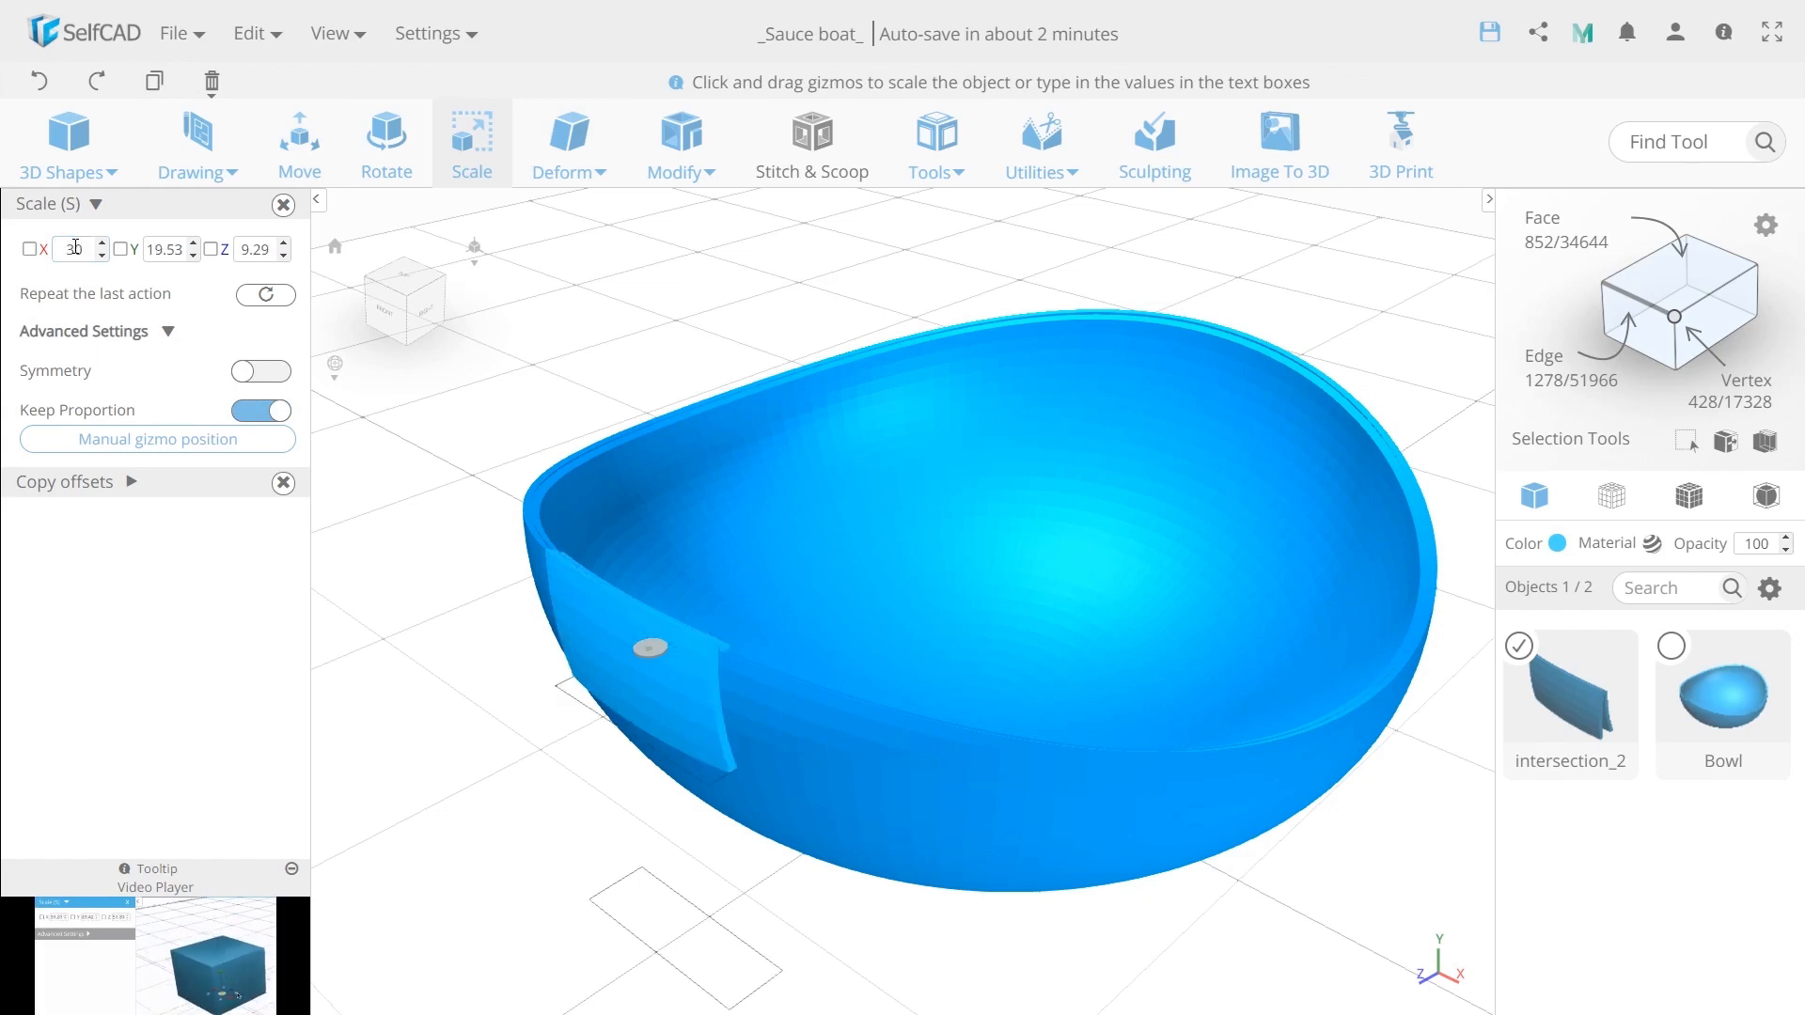
Turn off proportional scaling and set the intersection piece's Z size to 20.
left_click(247, 412)
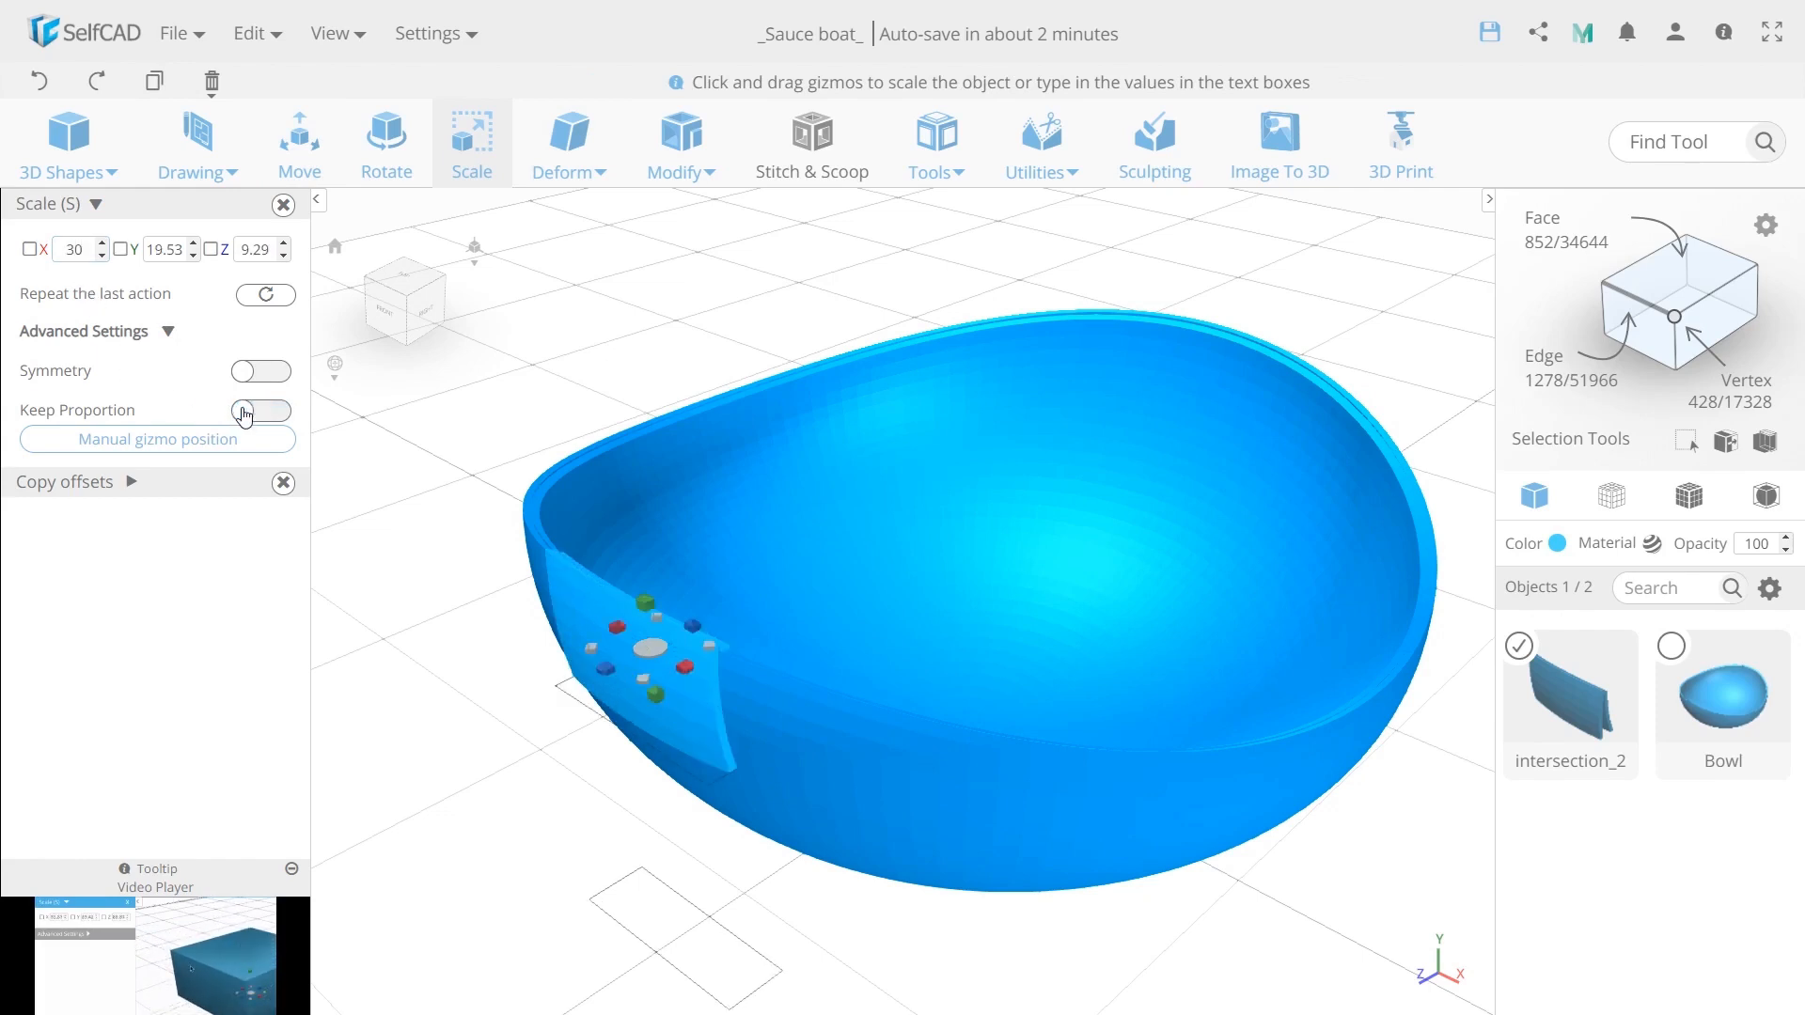
double_click(255, 249)
type("2")
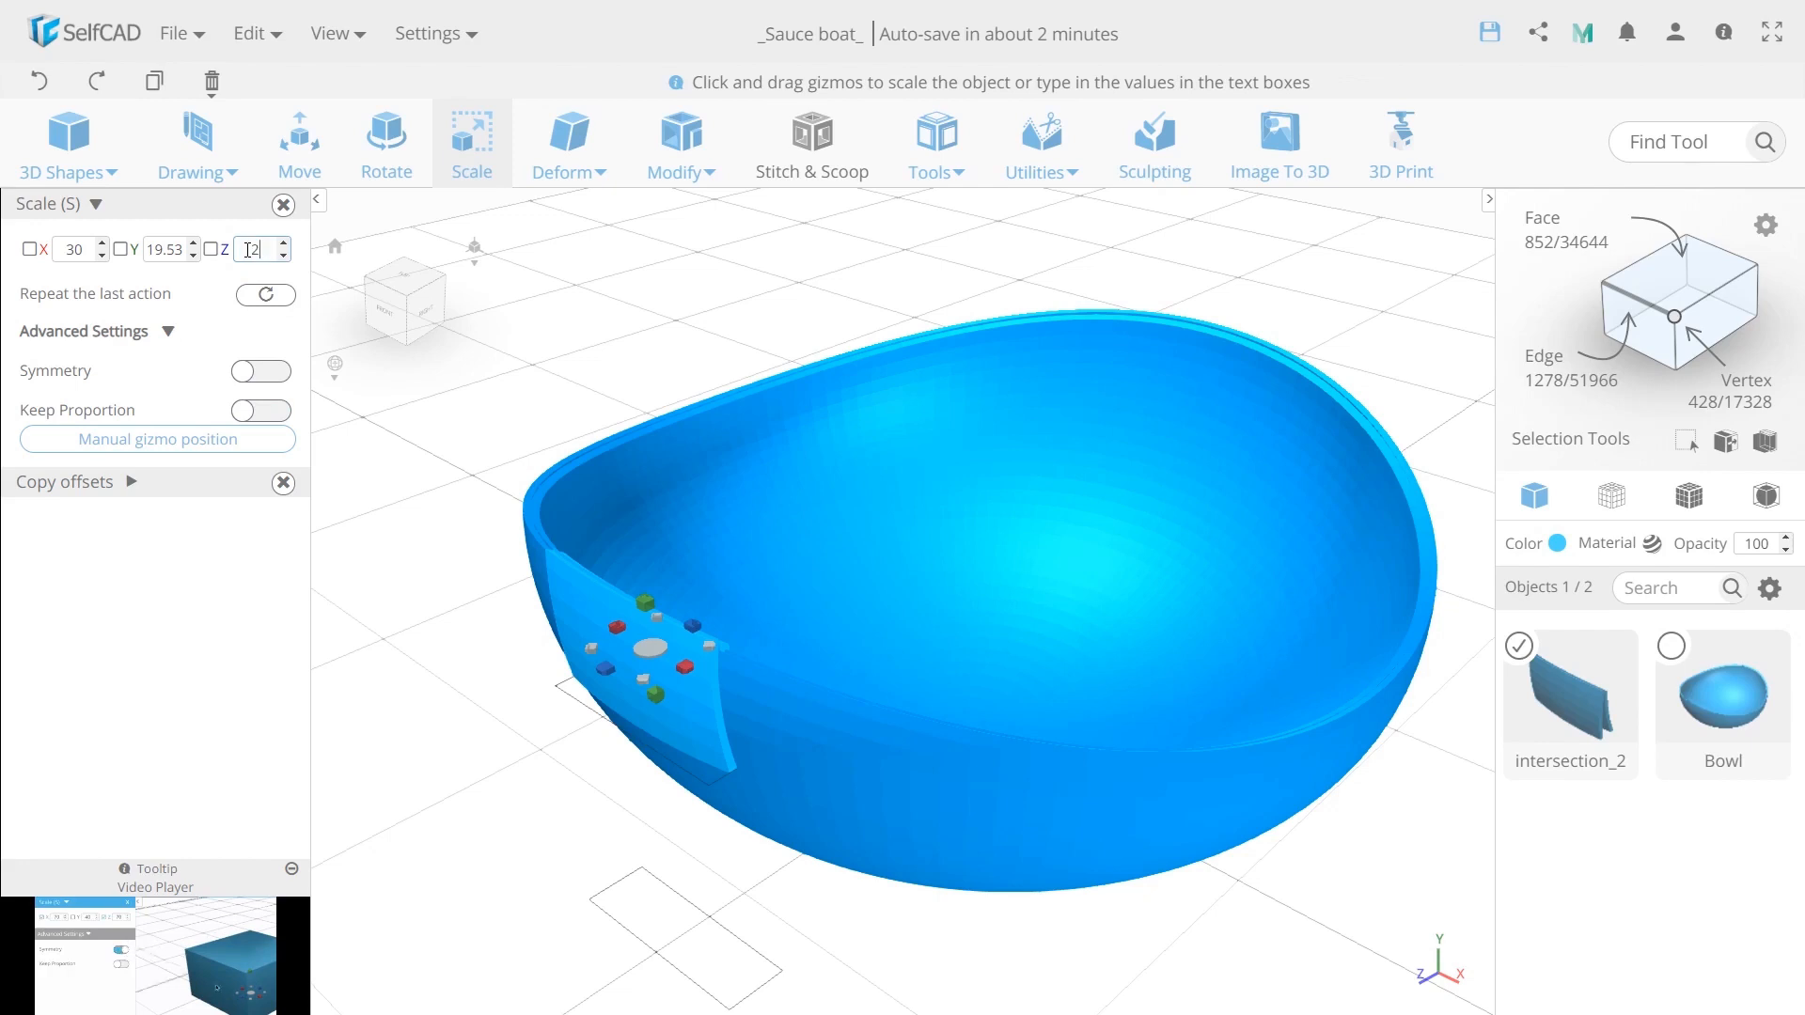
type("0")
key("Return")
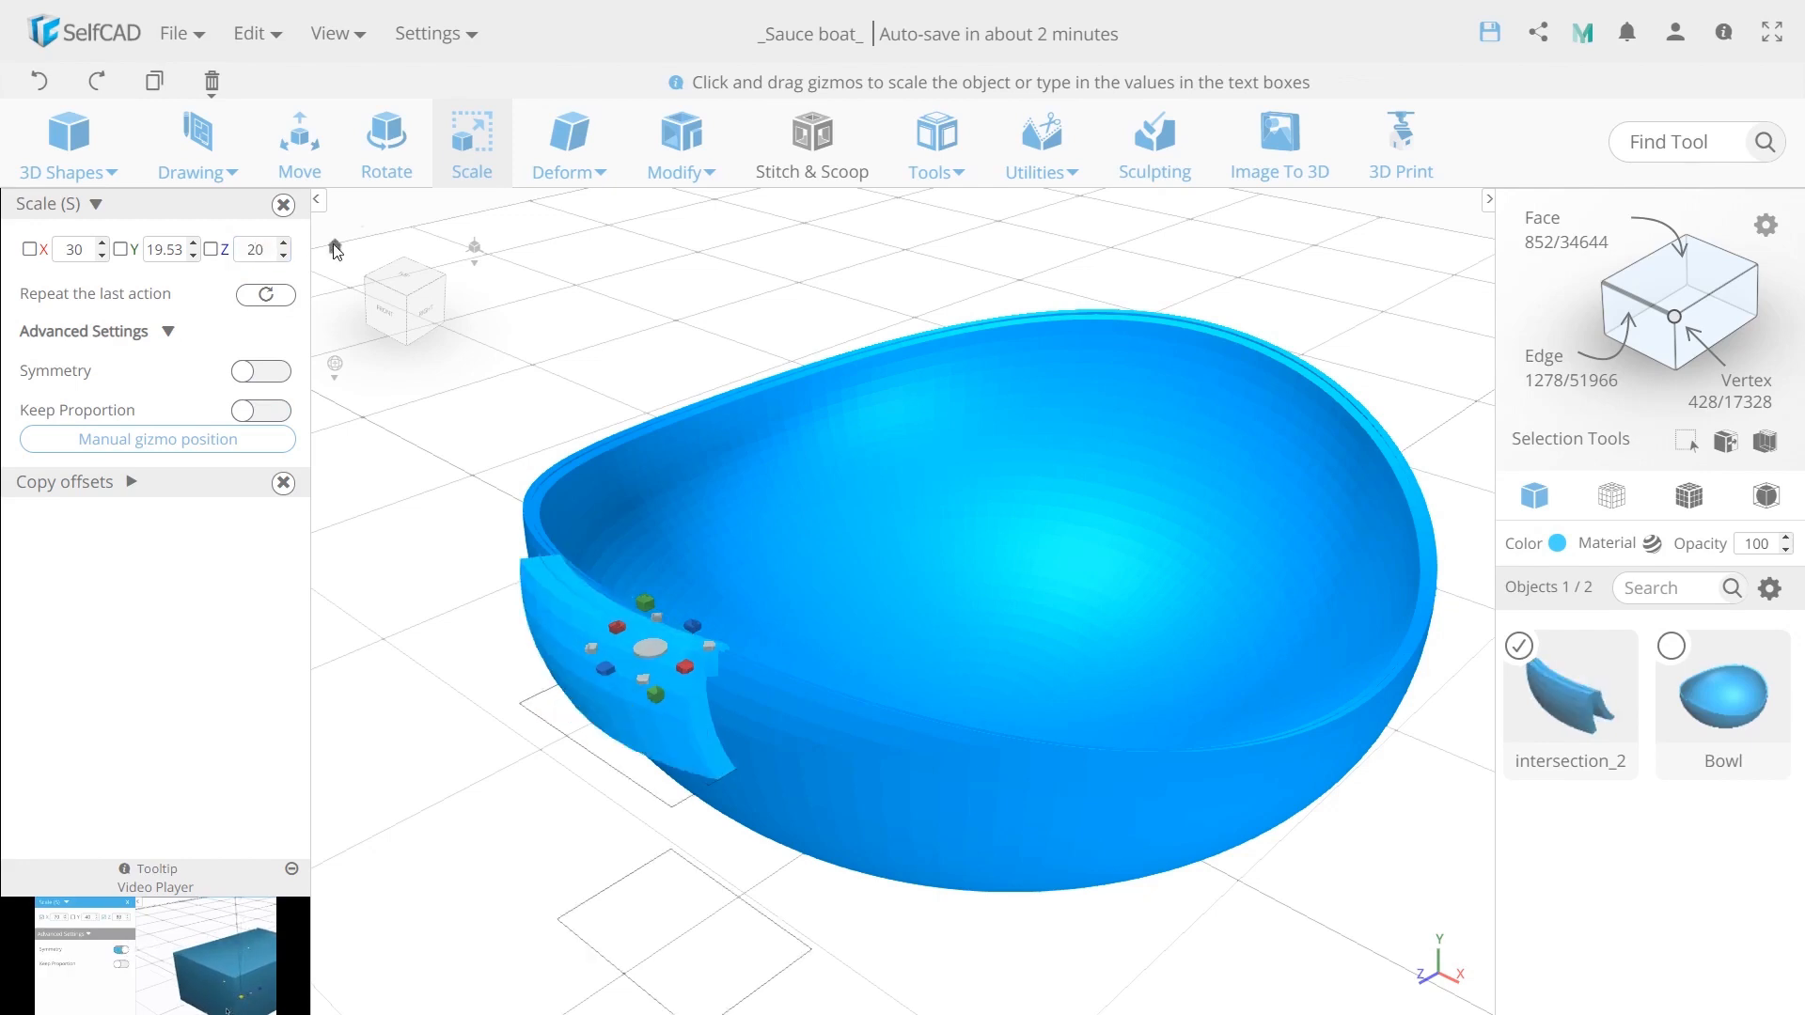
Raise the intersection piece to about Y 37.37 and rotate it slightly to fit the bowl's rim.
left_click(303, 152)
scroll(679, 677, "up", 3)
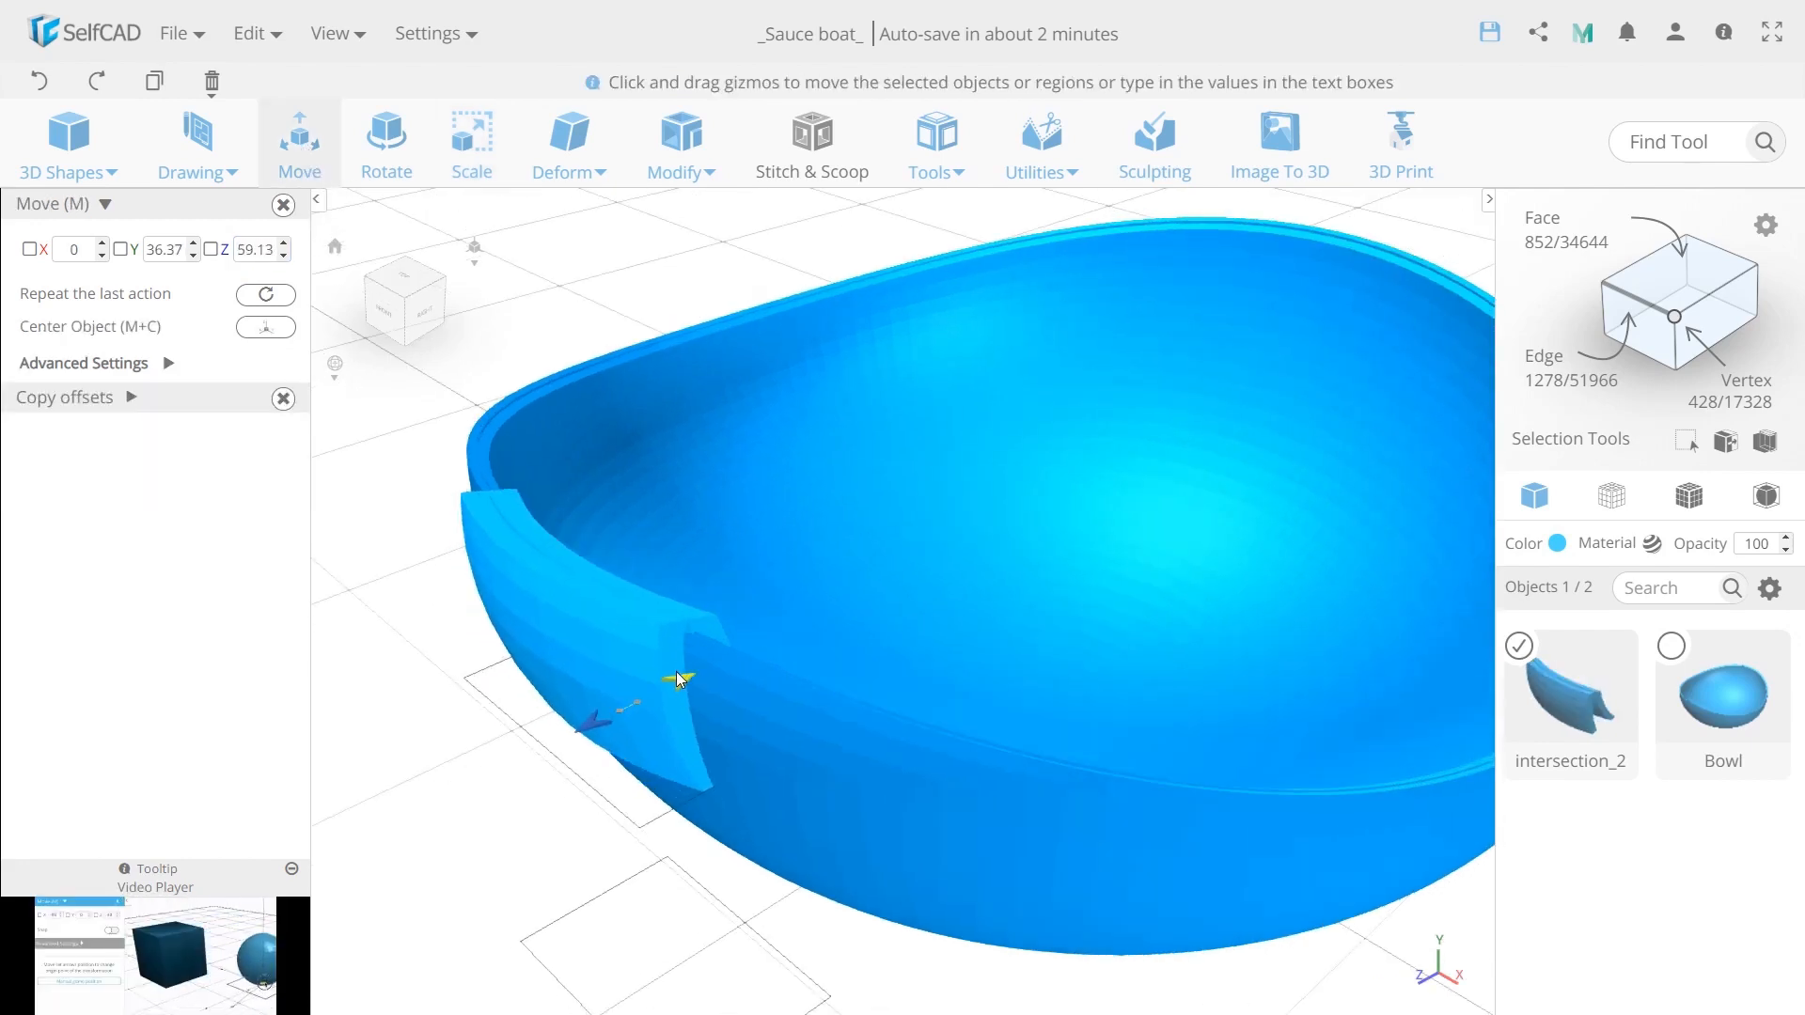
left_click_drag(624, 613, 444, 544)
scroll(444, 544, "up", 2)
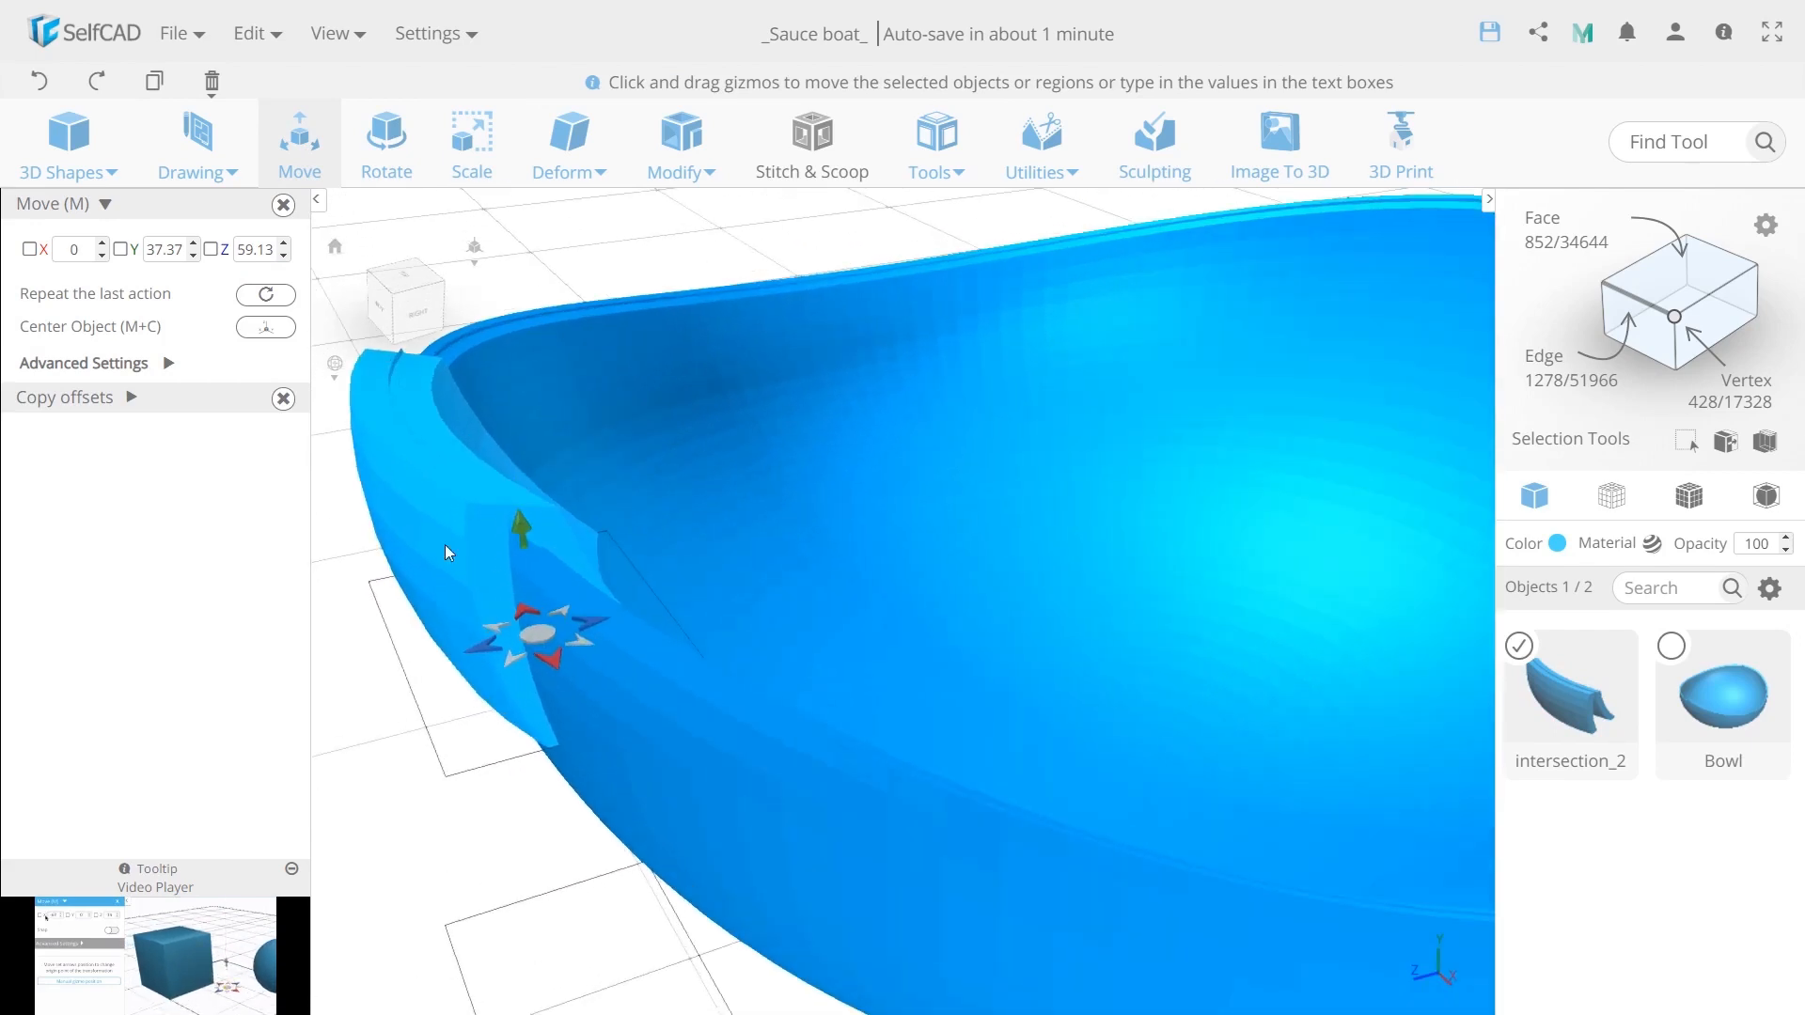
key("r")
left_click_drag(362, 520, 365, 524)
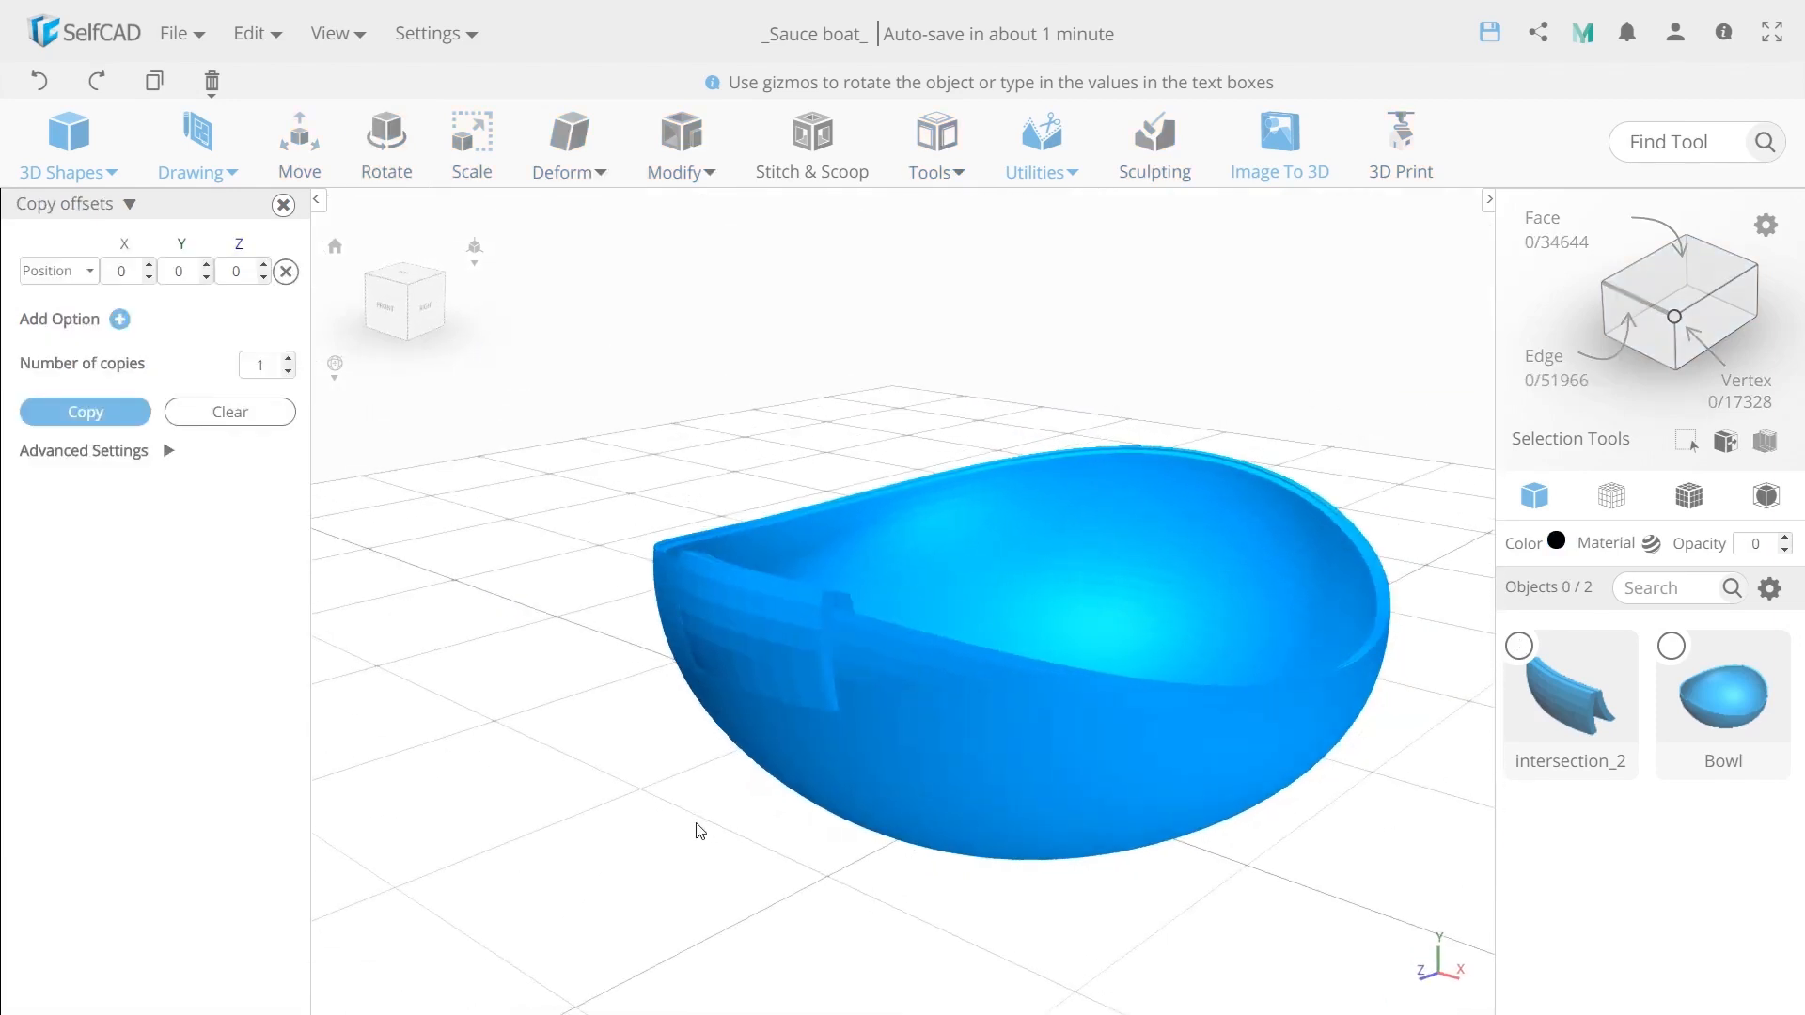
Create a sphere with a radius of 16.
right_click_drag(1020, 828, 942, 864)
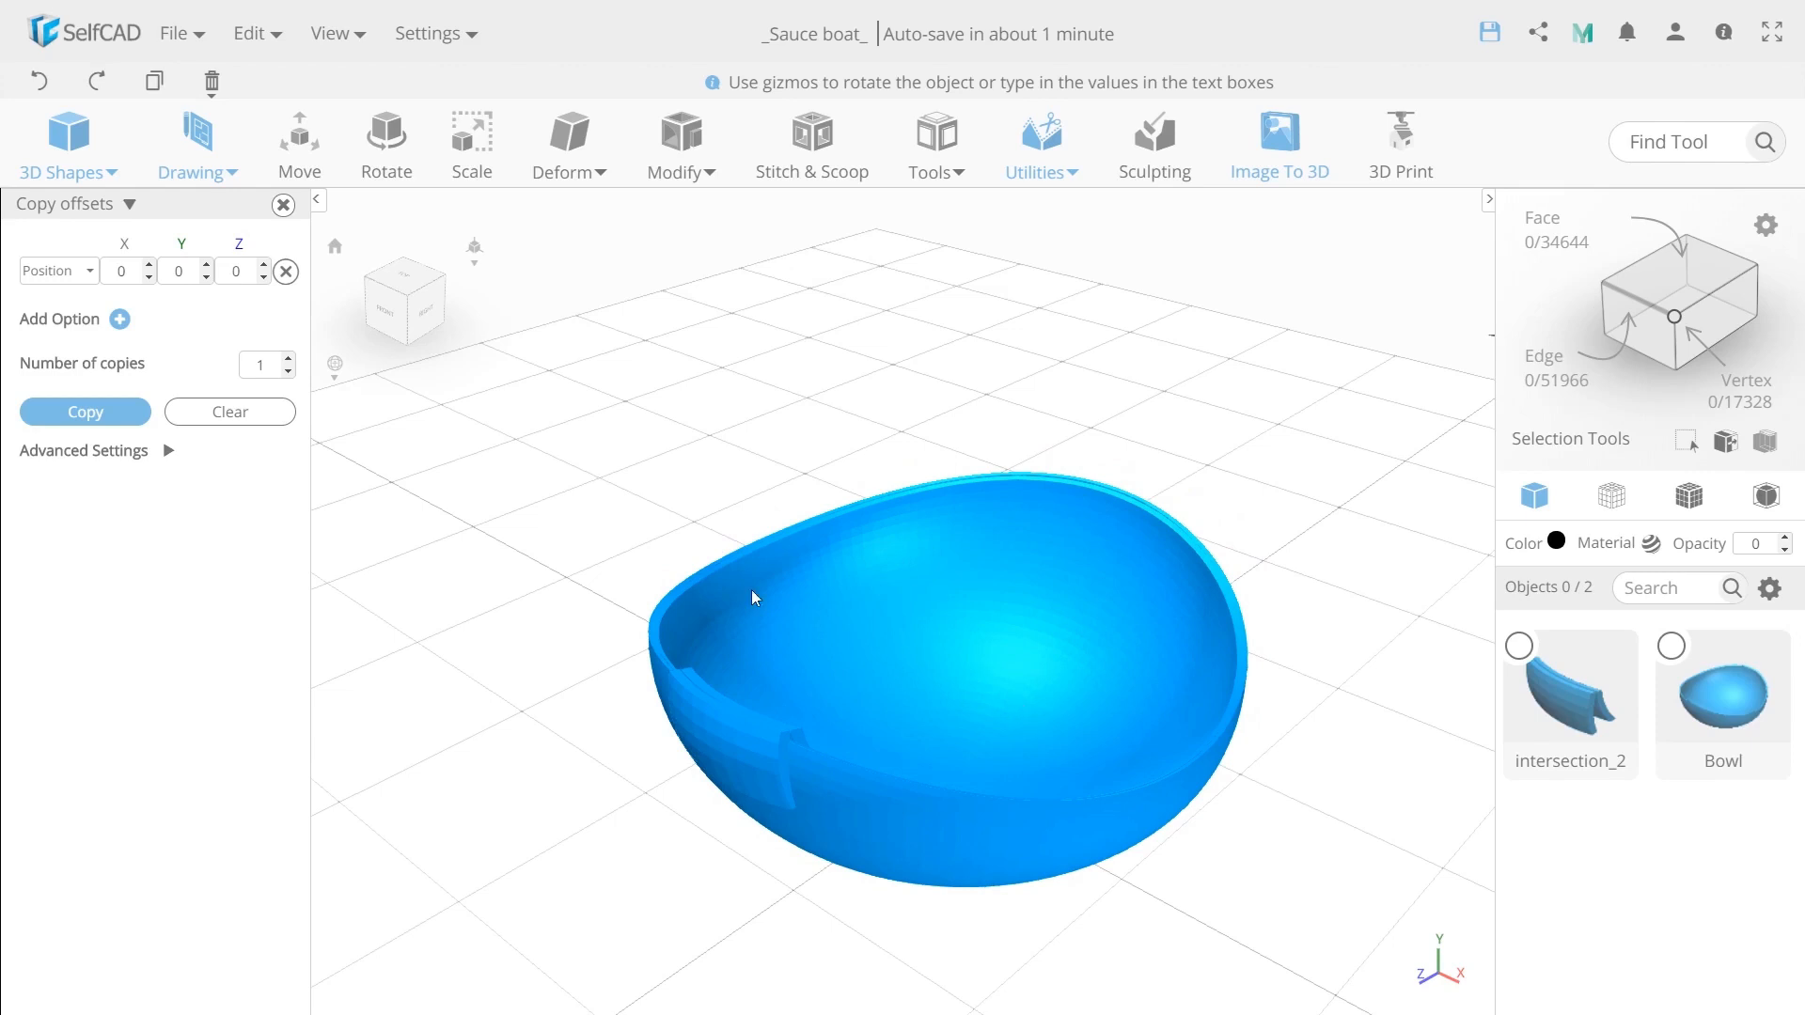
left_click(68, 172)
left_click(407, 270)
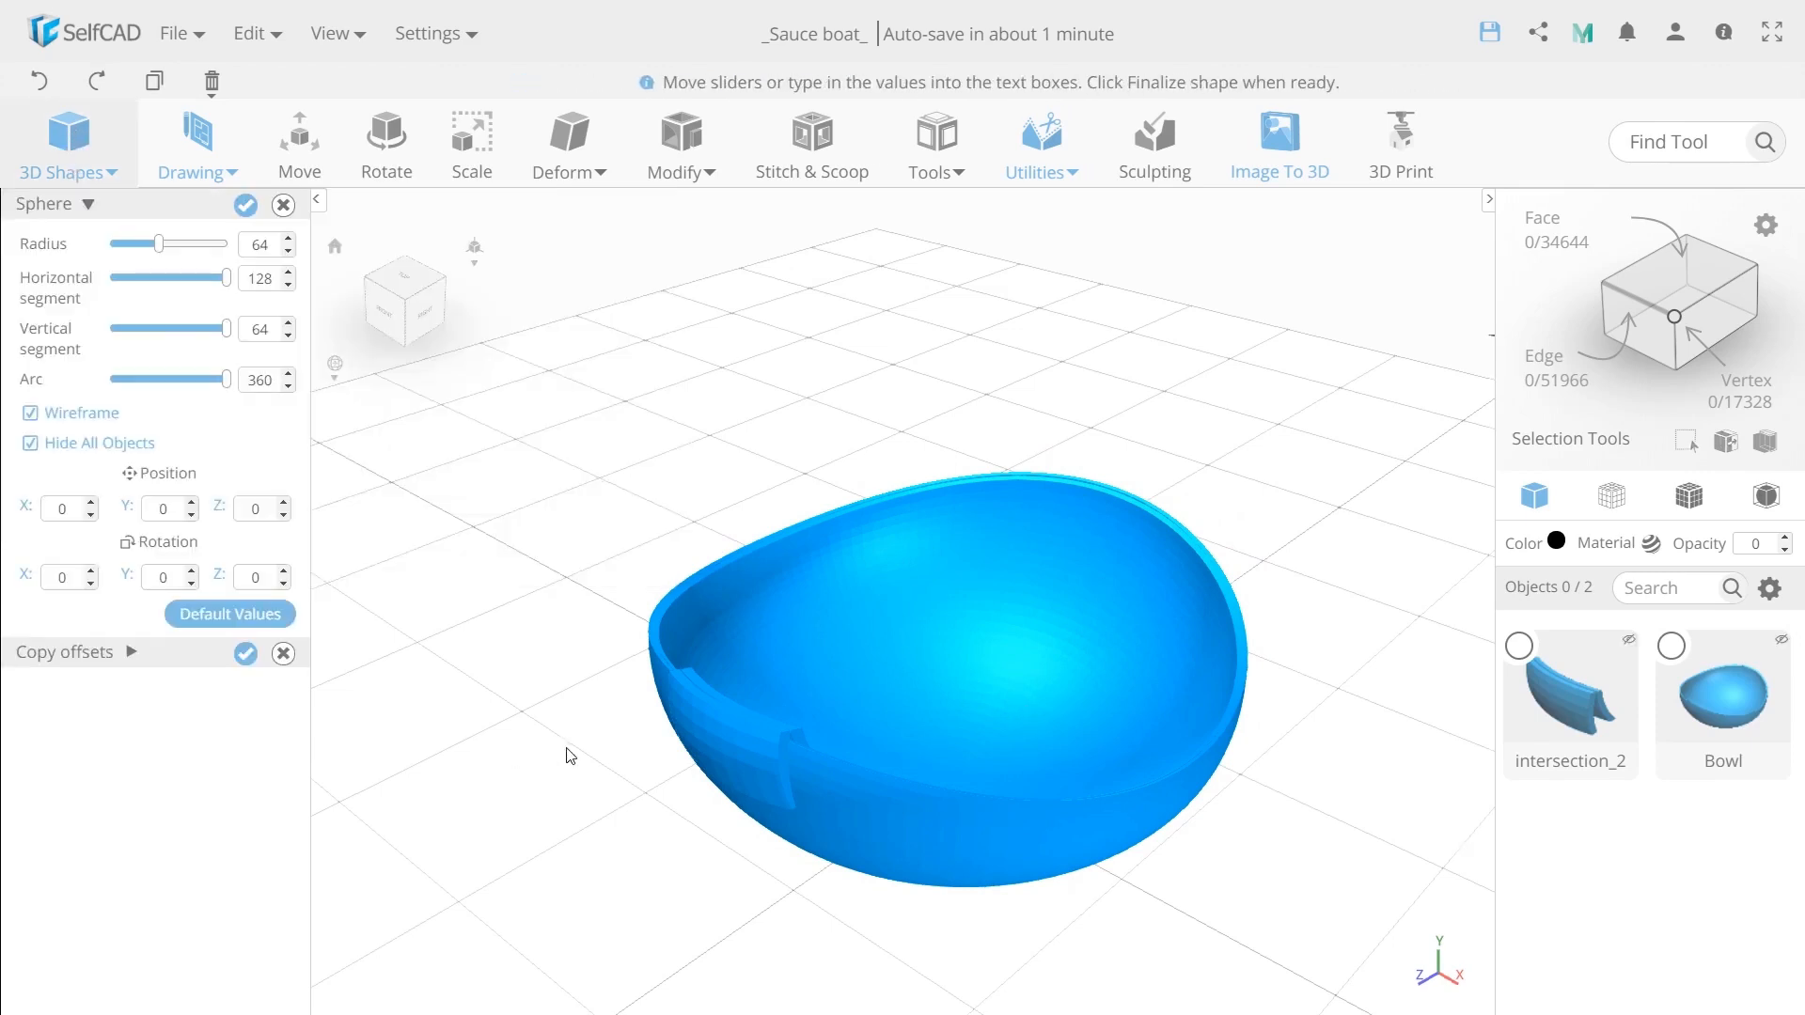
left_click(256, 240)
type("1")
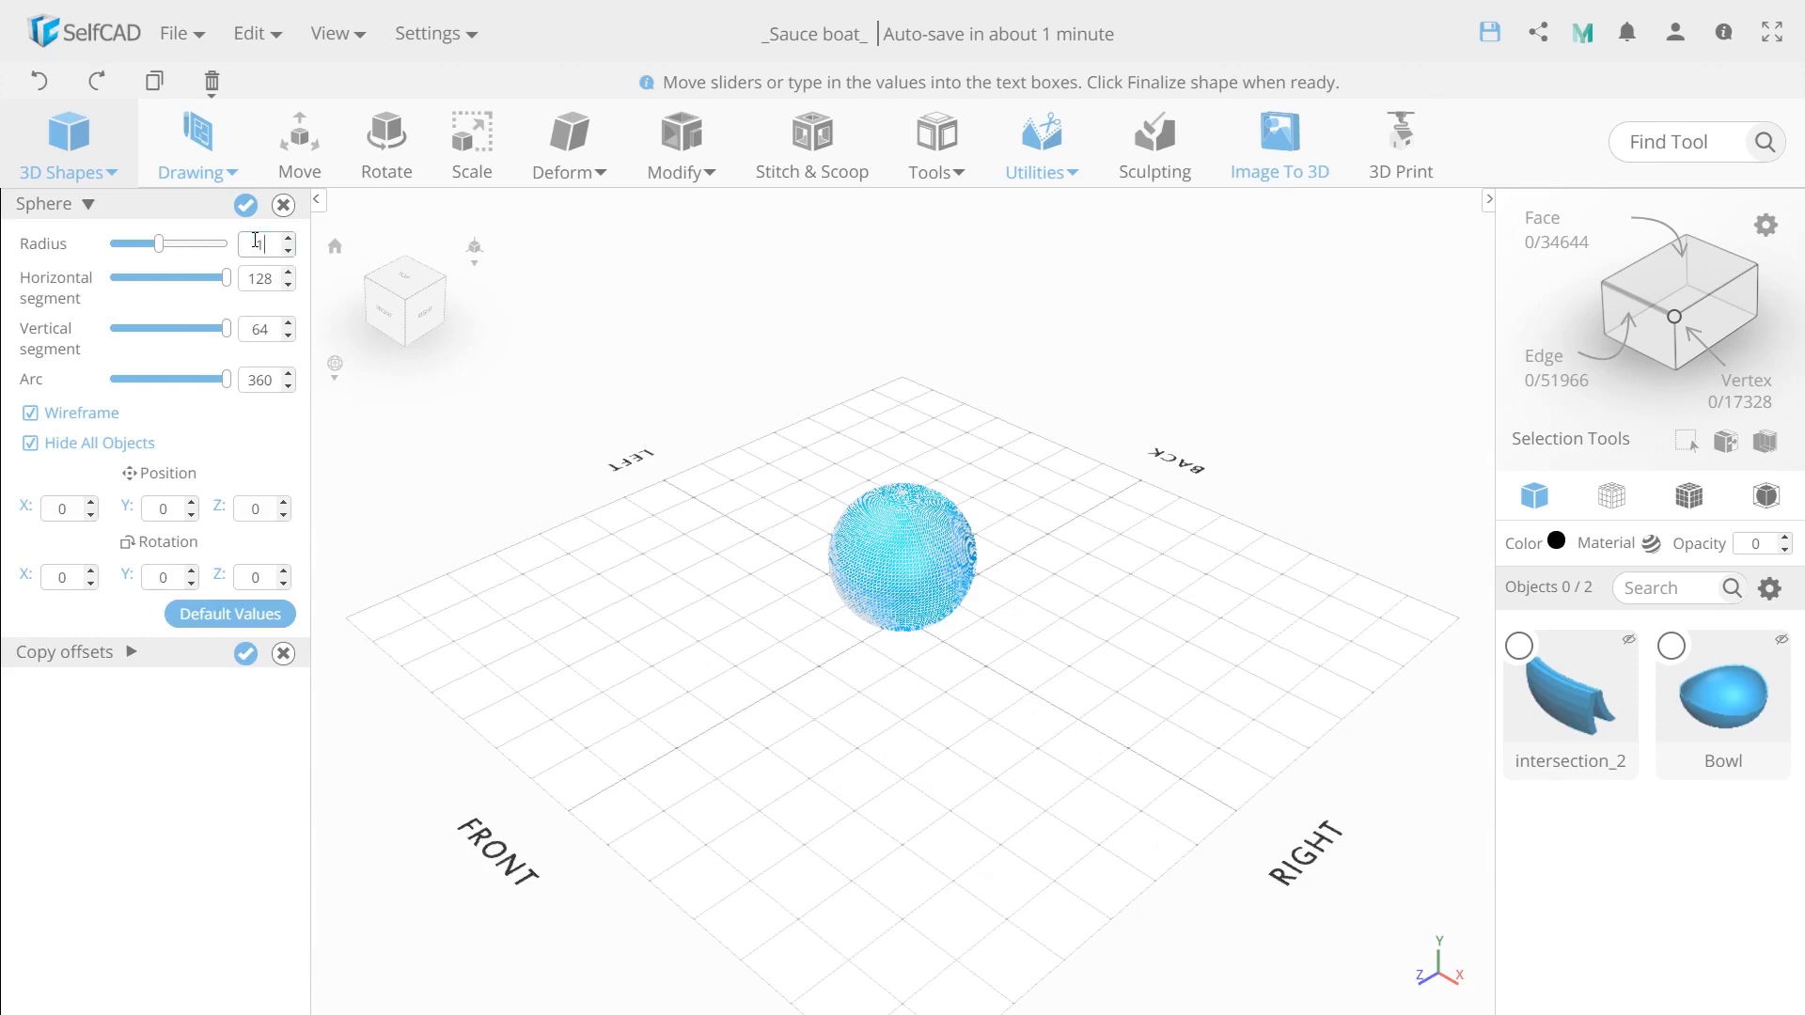
type("6")
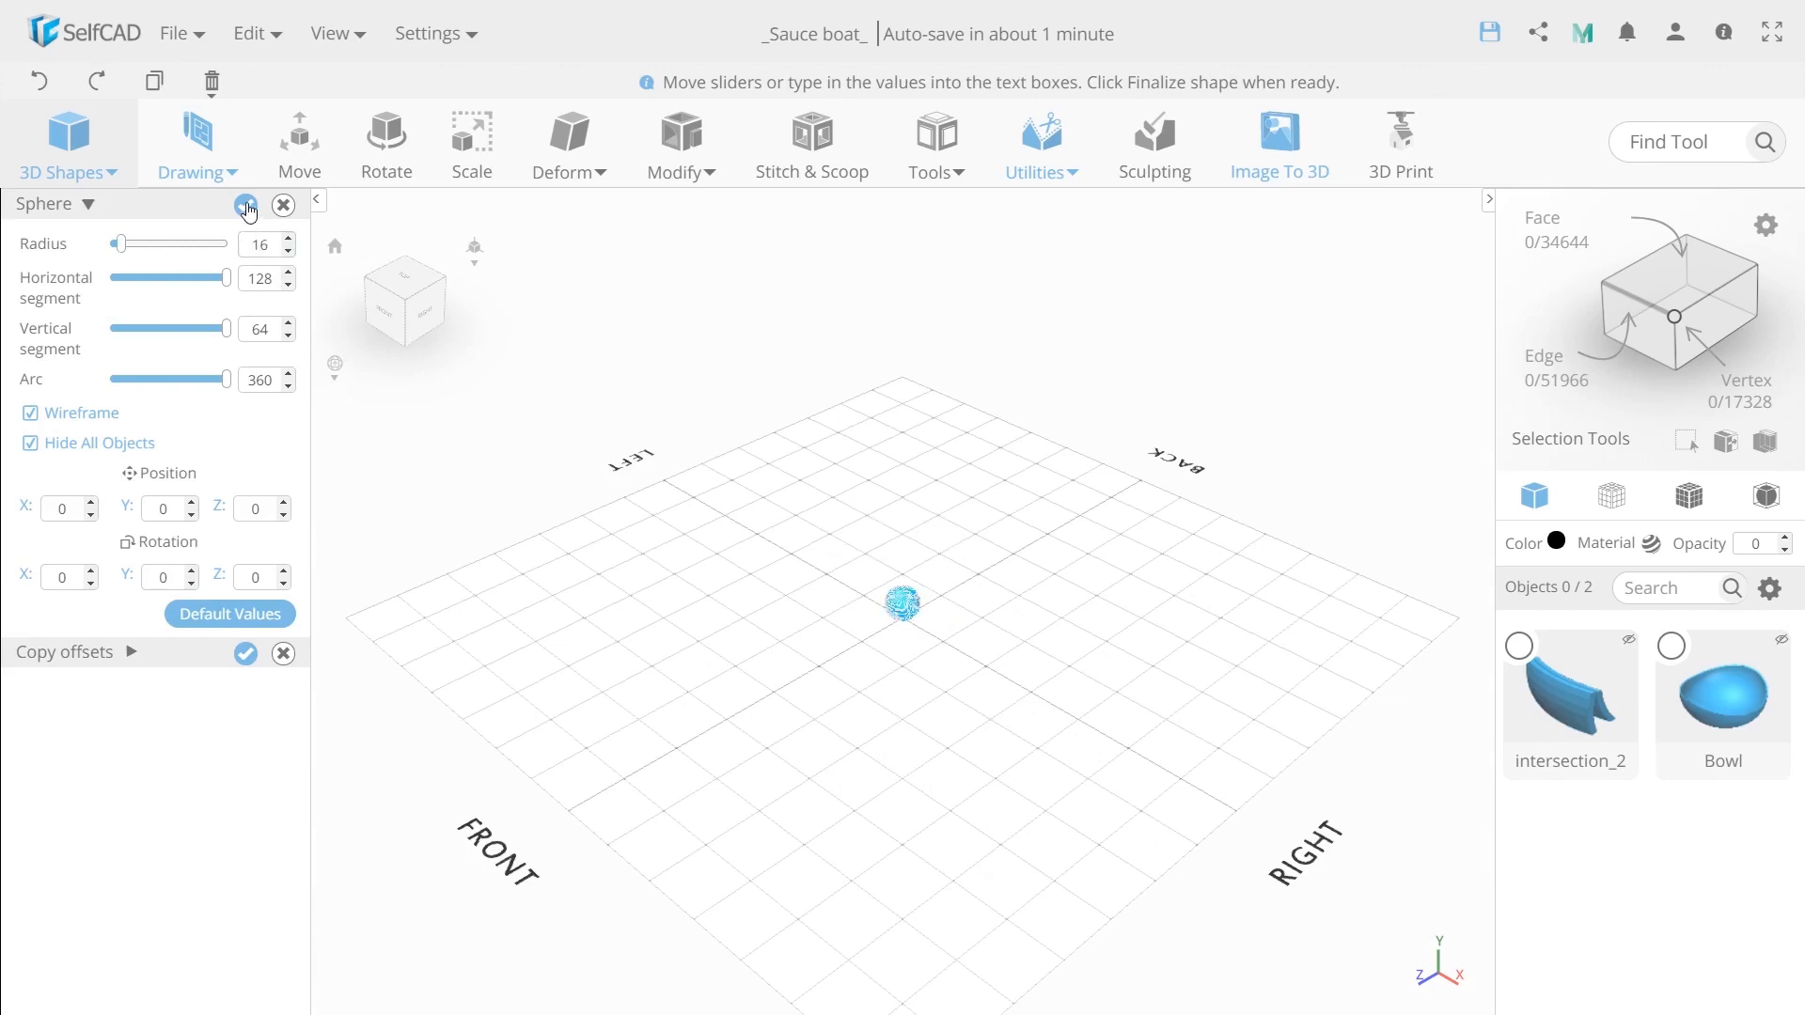
left_click(246, 206)
Isolate the small sphere so that the bowl and the intersection piece are hidden.
left_click(1770, 588)
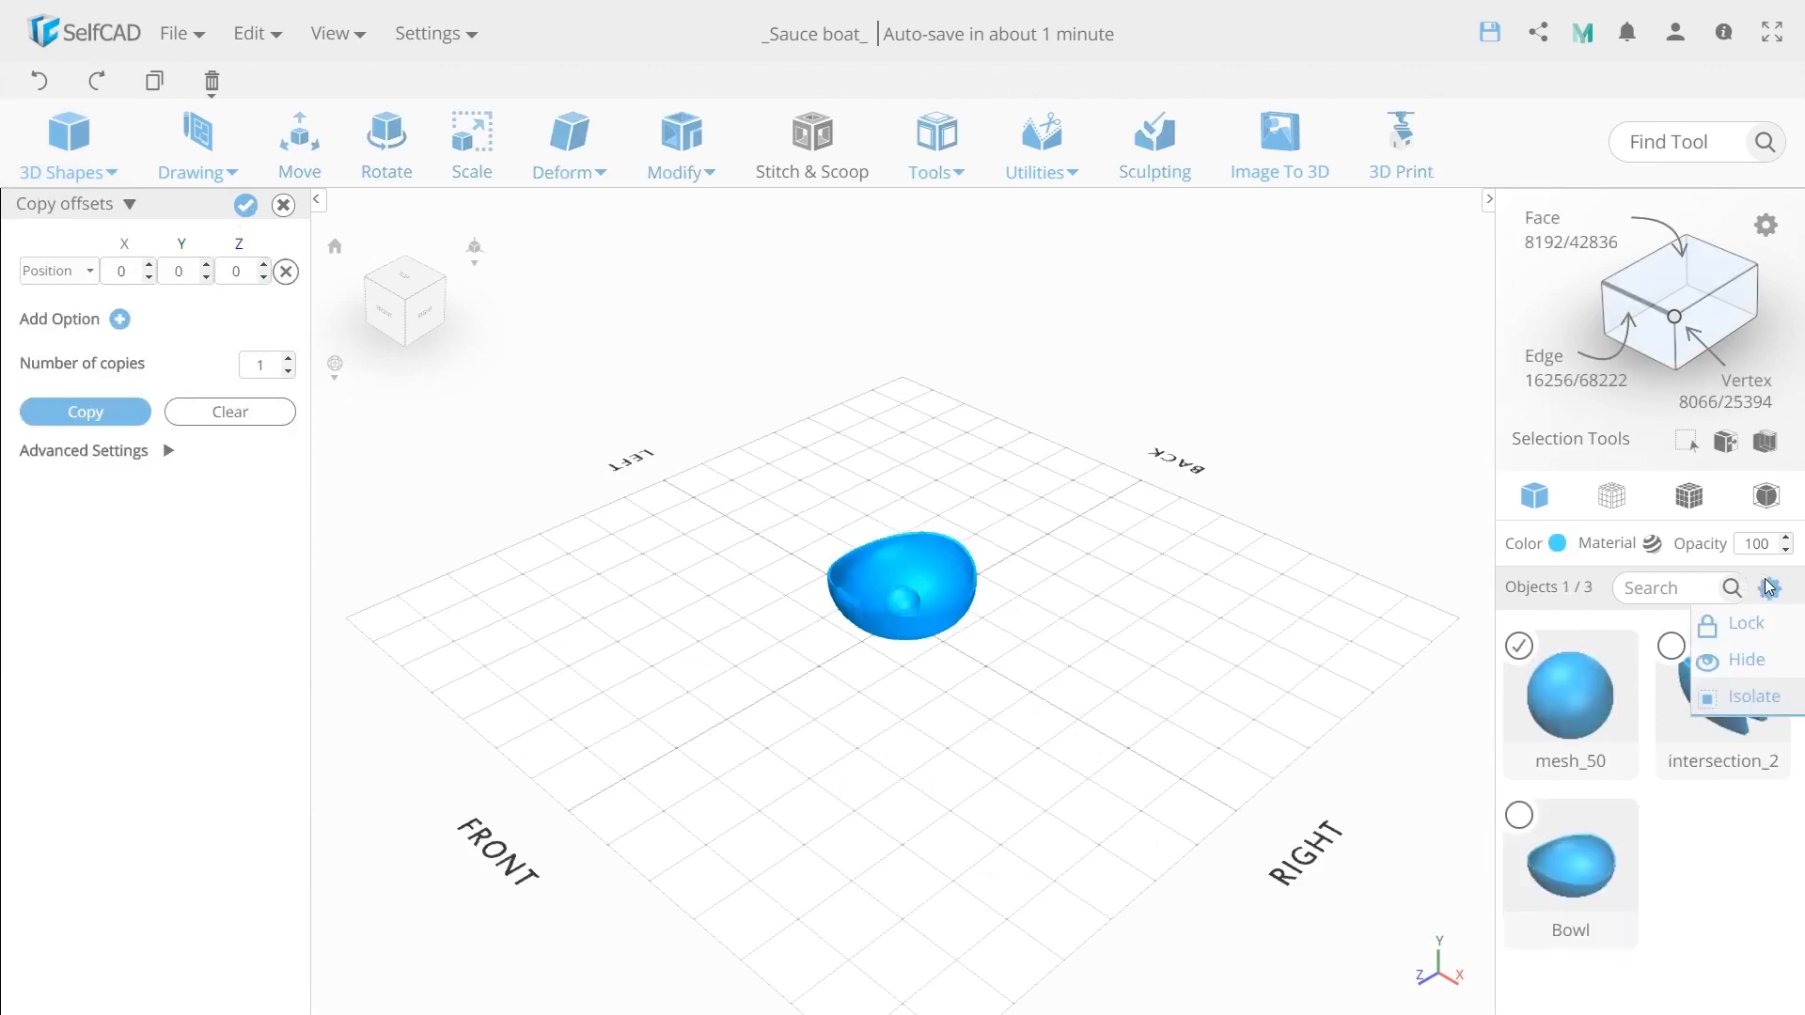
left_click(1757, 697)
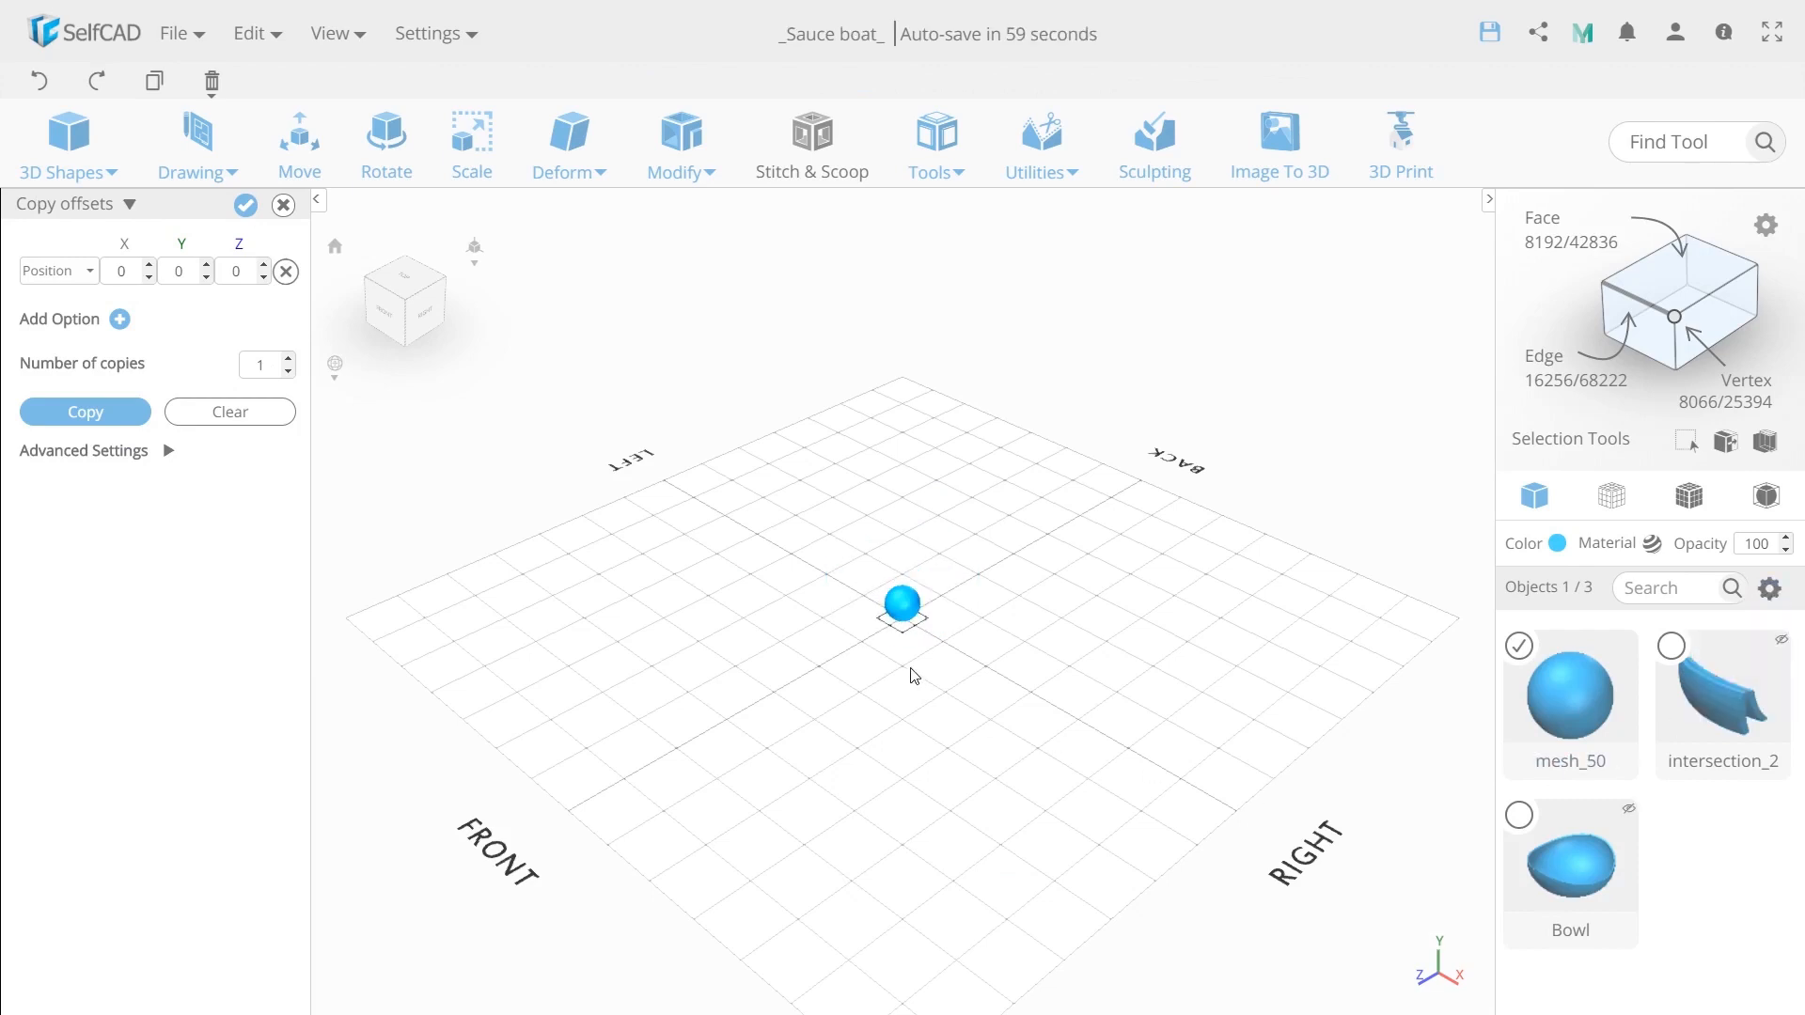
scroll(903, 607, "up", 5)
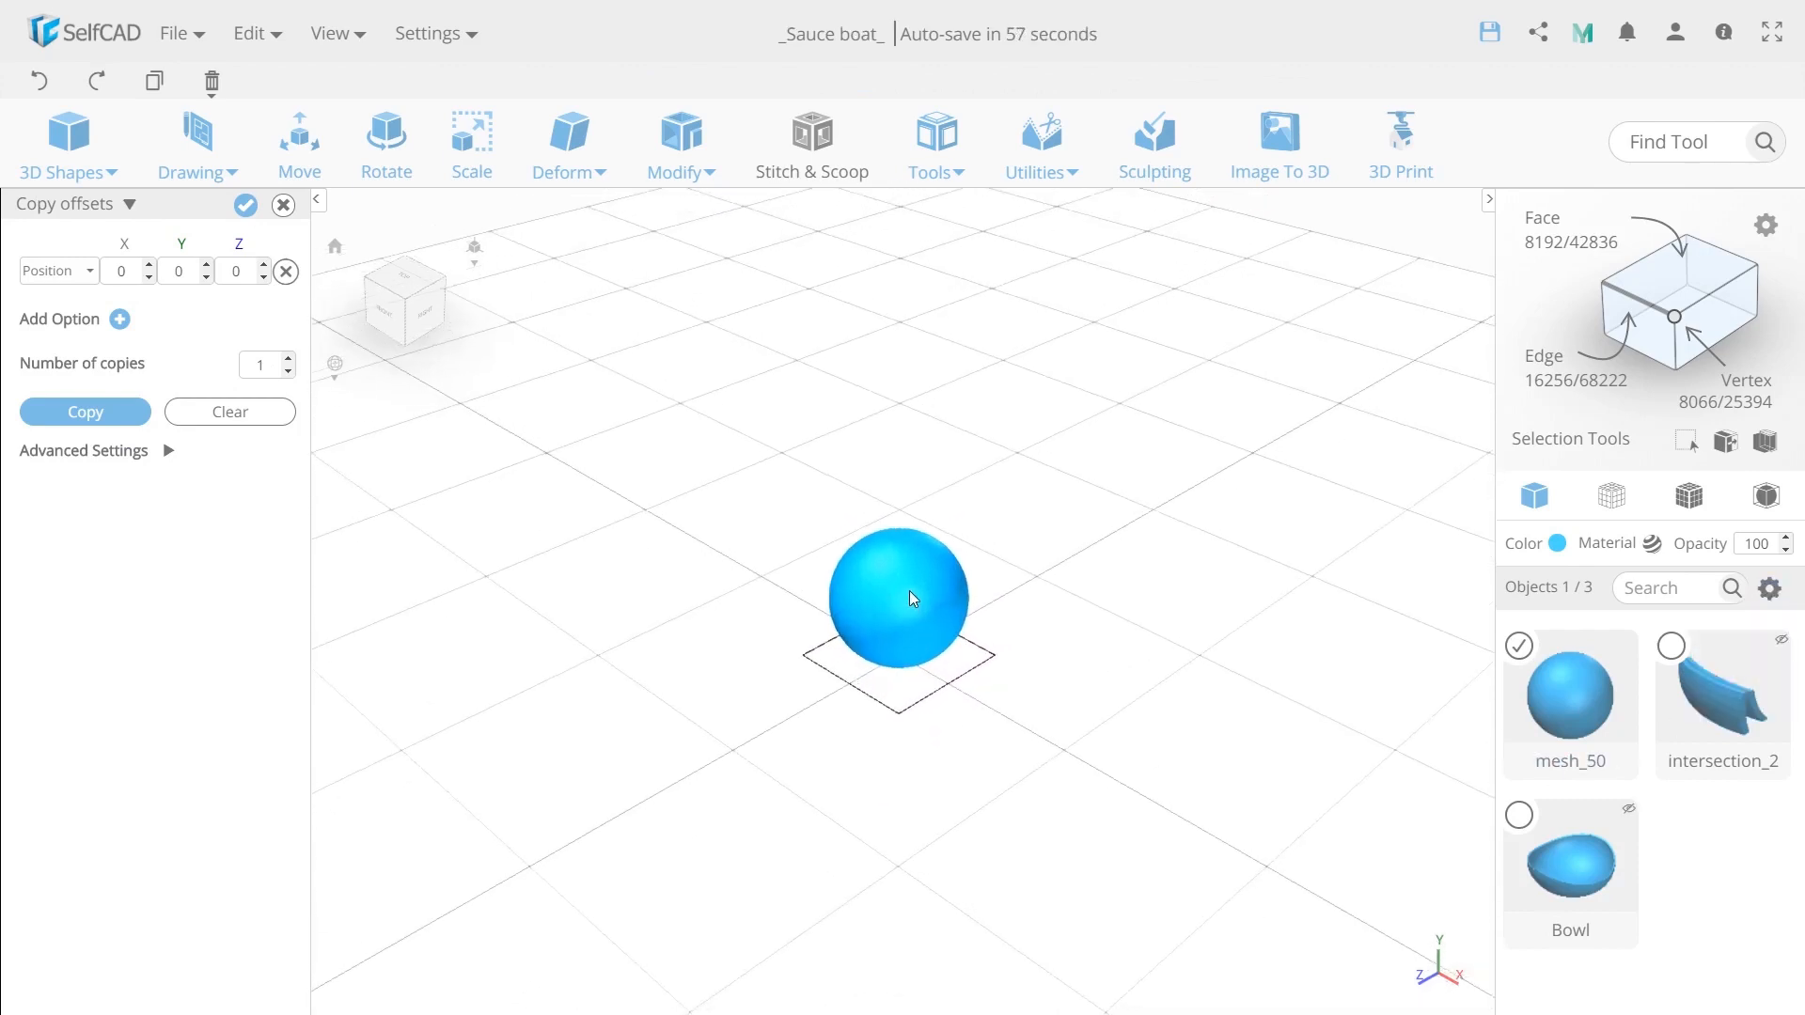
Flatten the sphere by scaling its Y size to 26.
left_click_drag(910, 598, 879, 608)
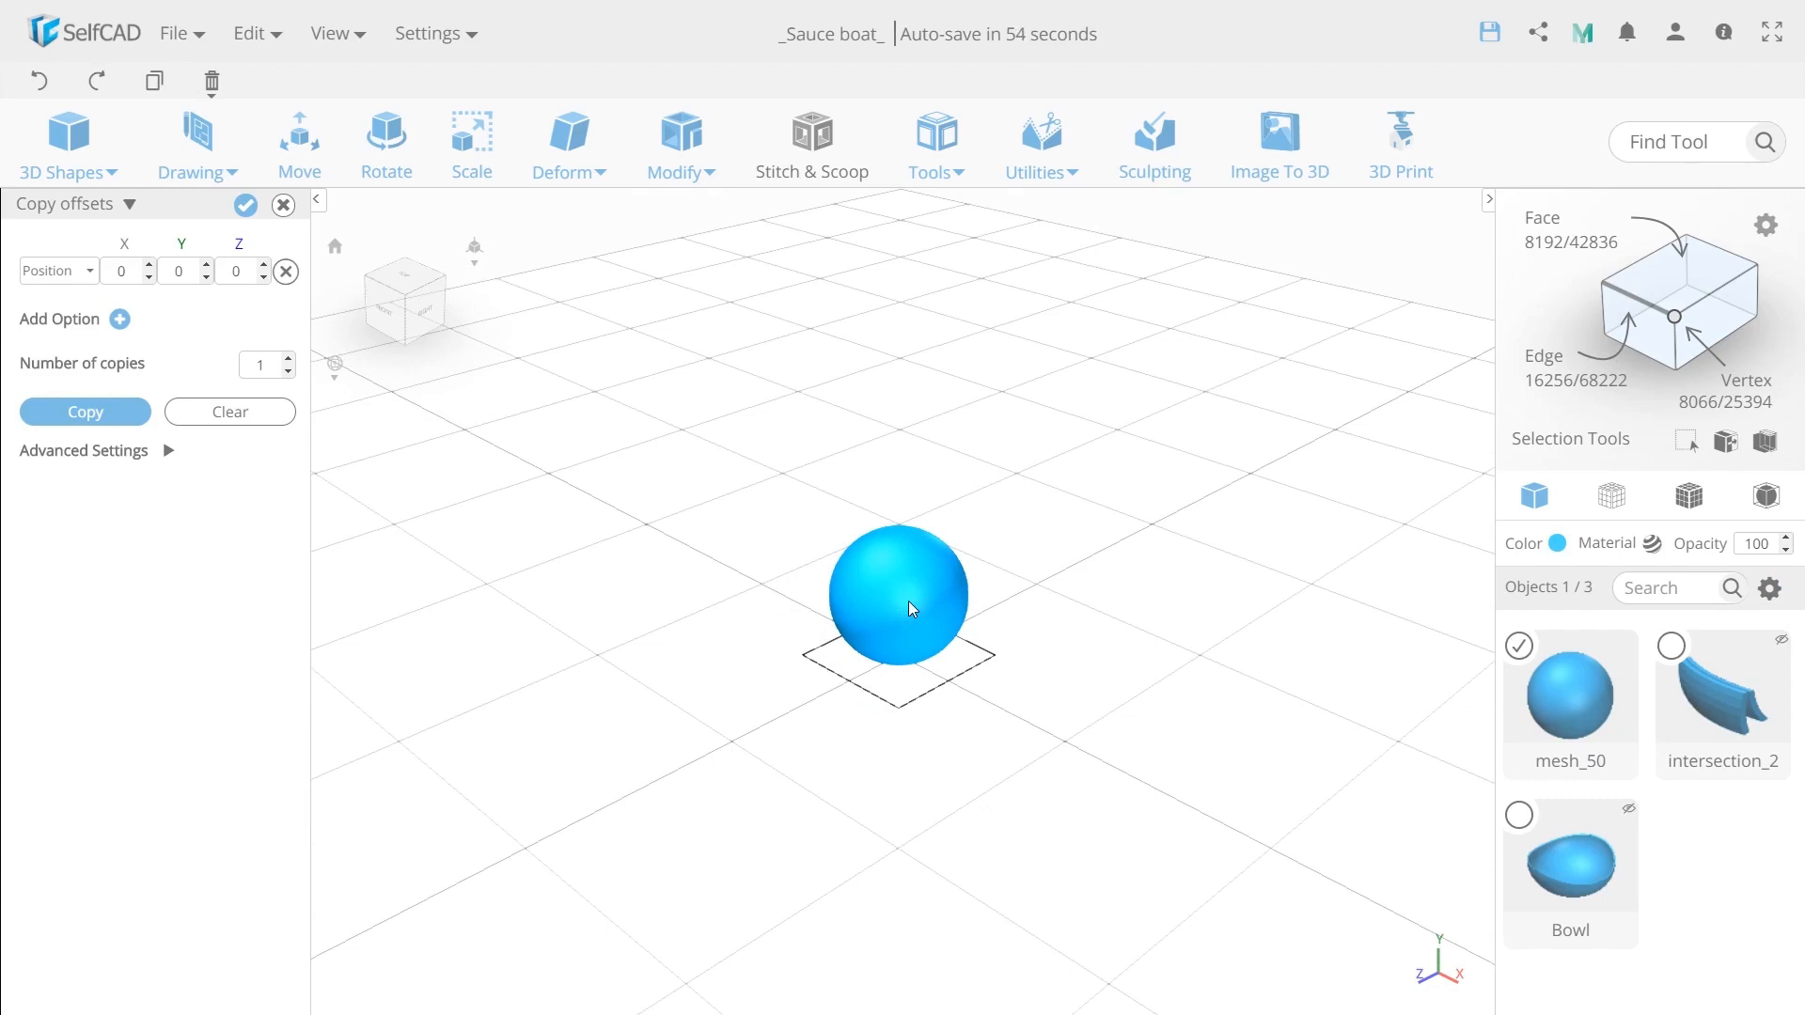
left_click(464, 142)
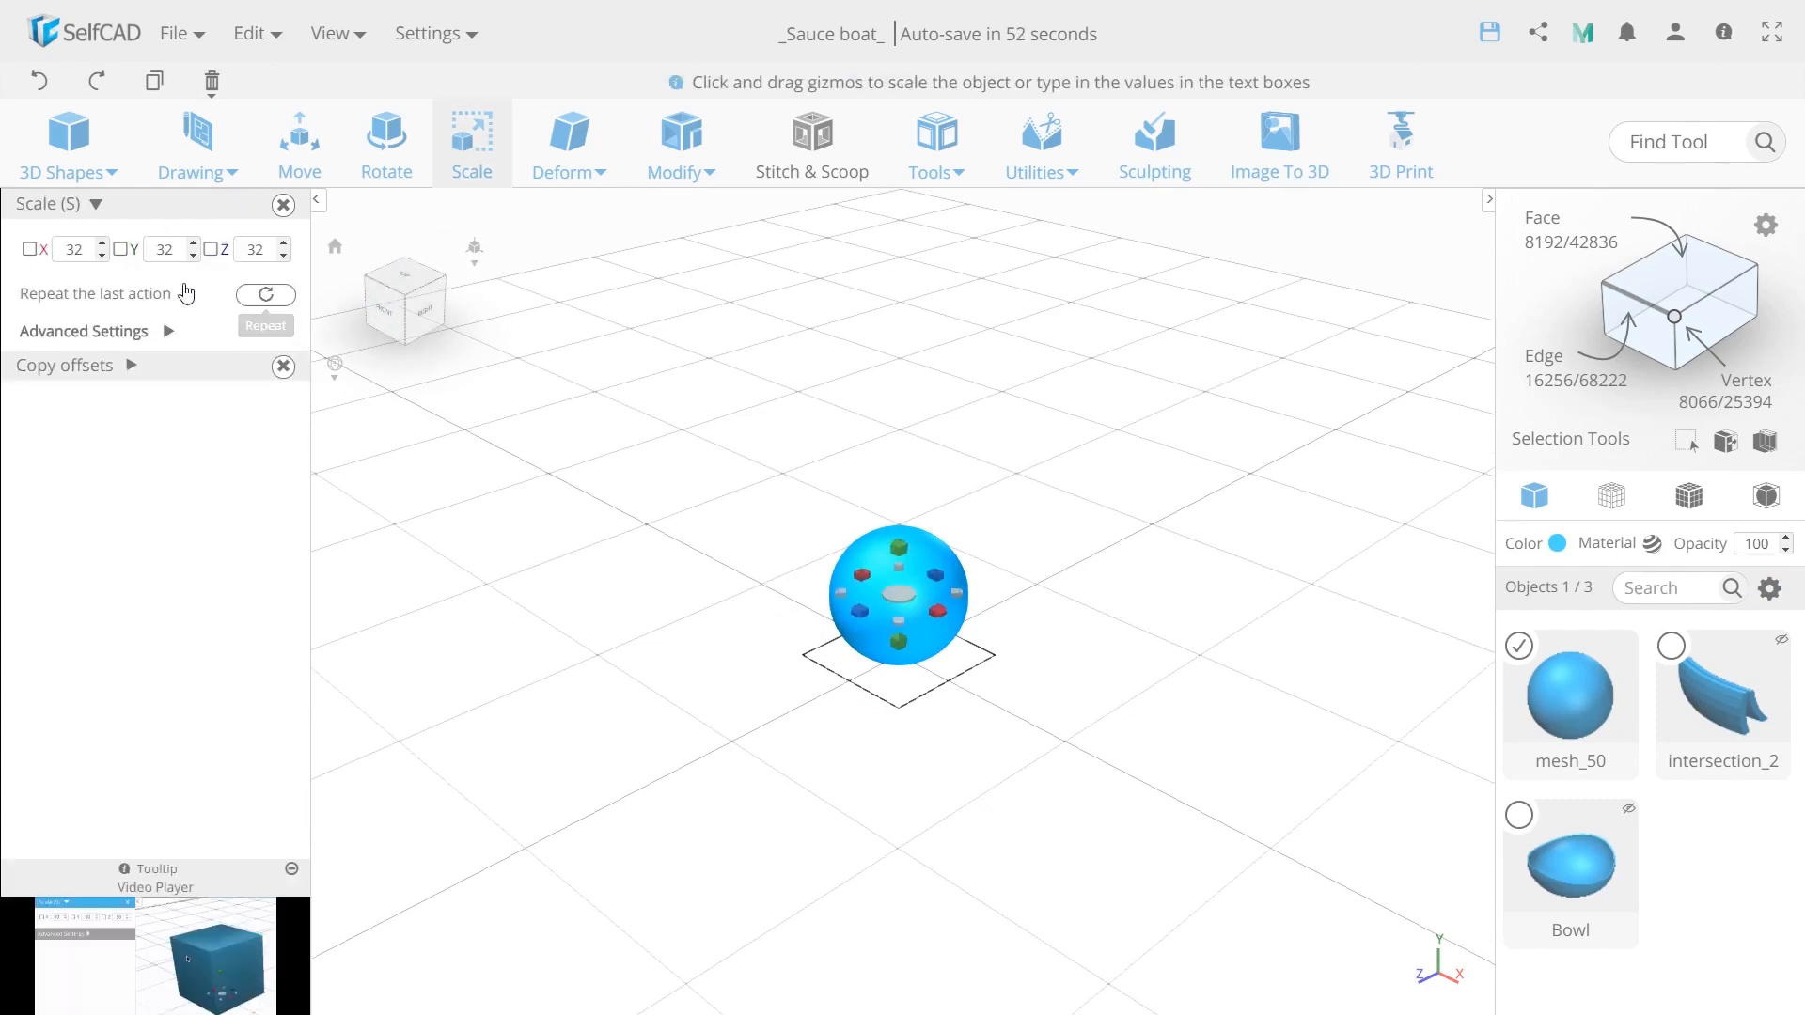
double_click(166, 248)
type("26")
key("Return")
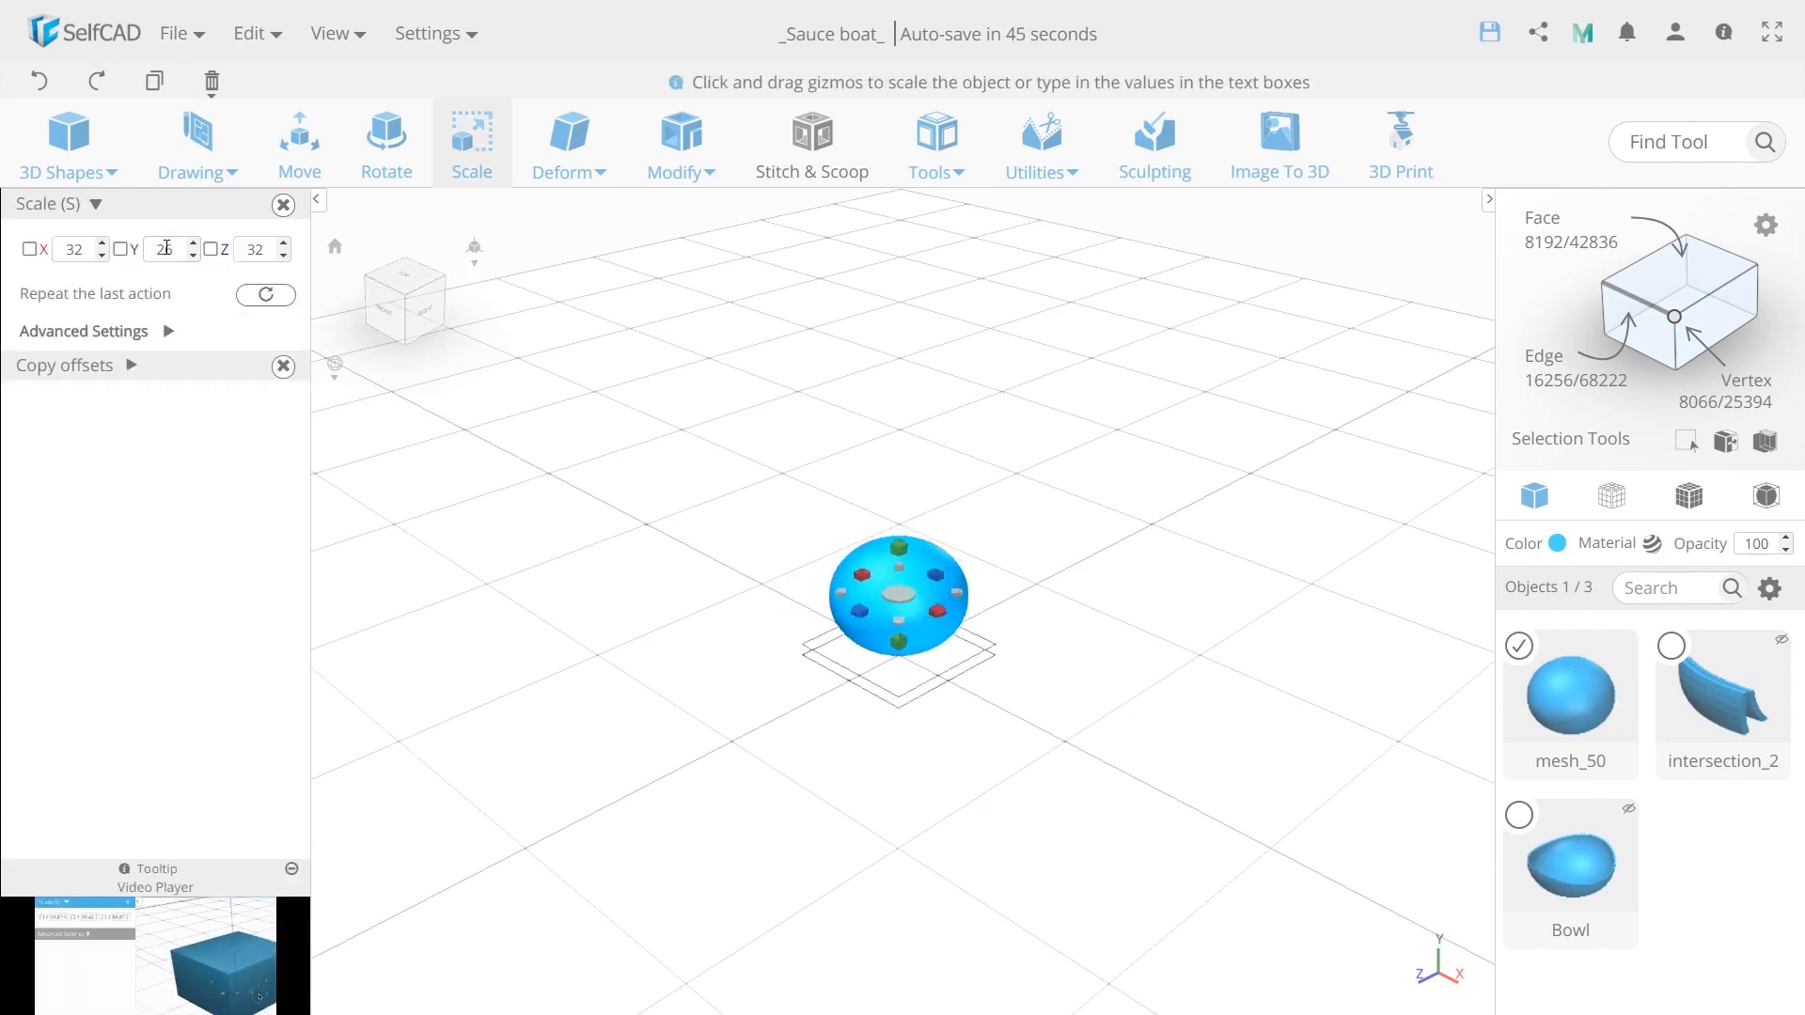
Lower the flattened sphere onto the grid and make one copy of it offset by 3 in Y.
left_click(297, 143)
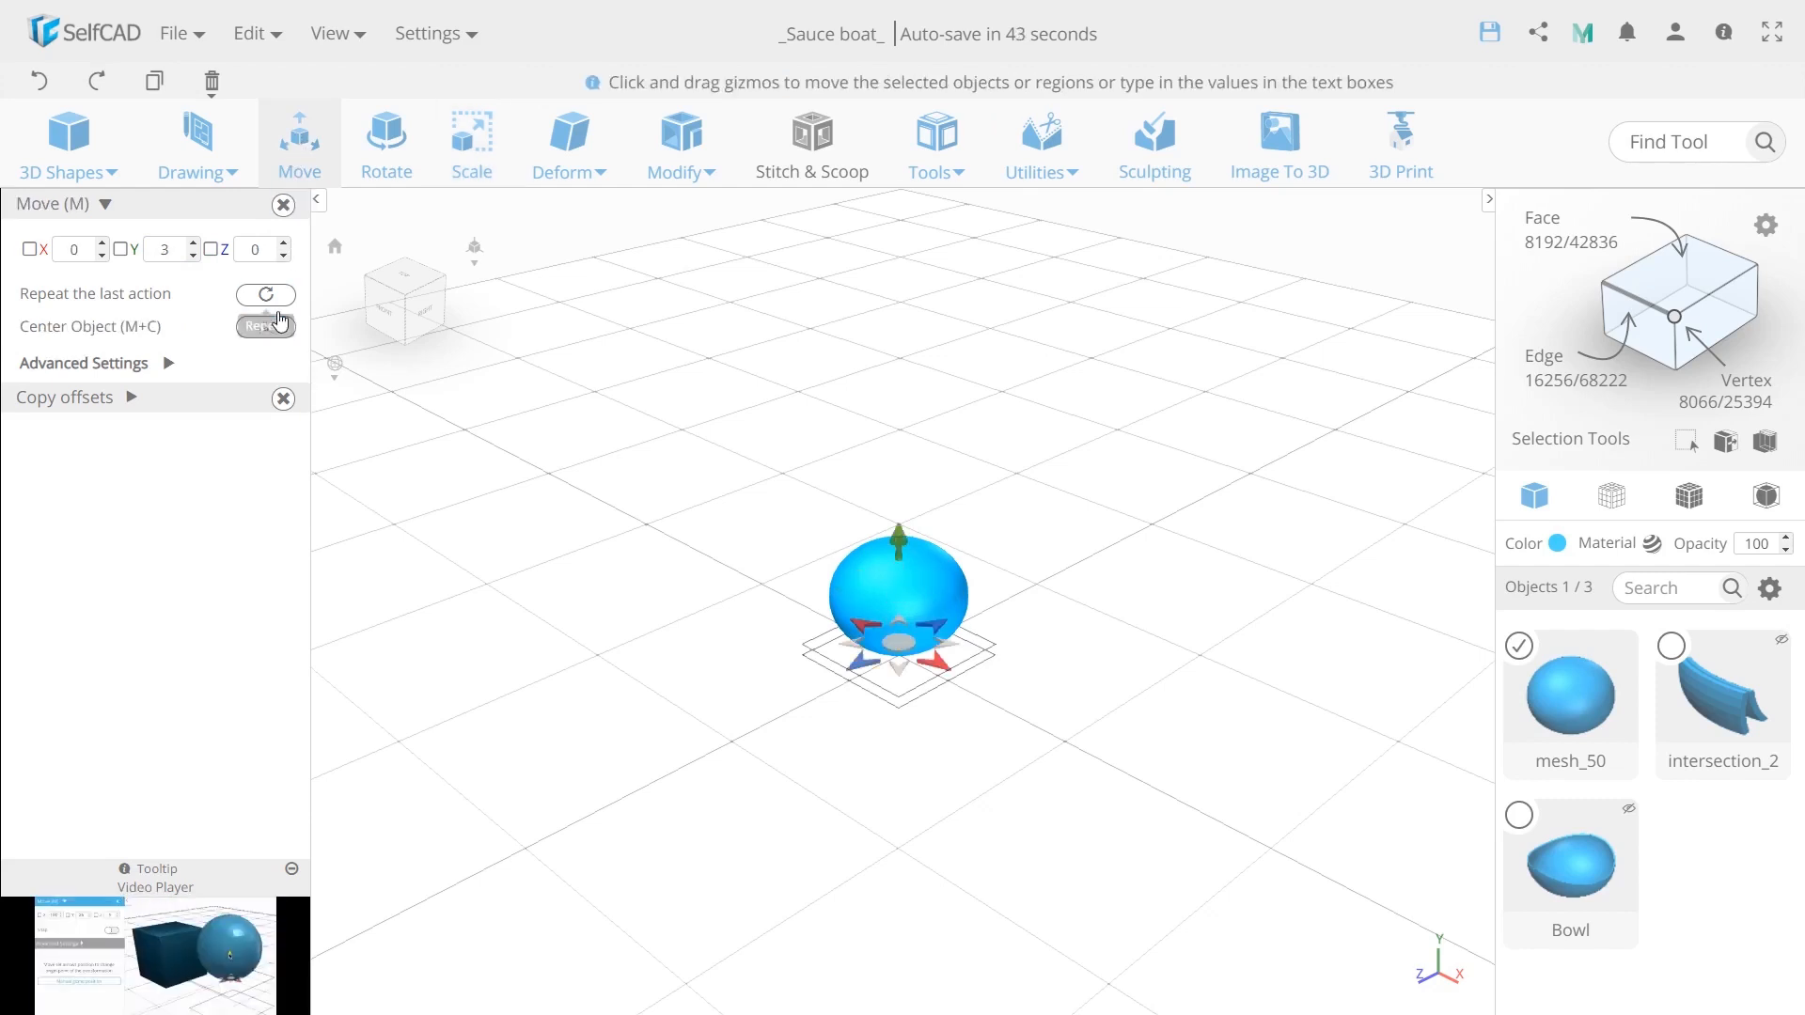
left_click(89, 399)
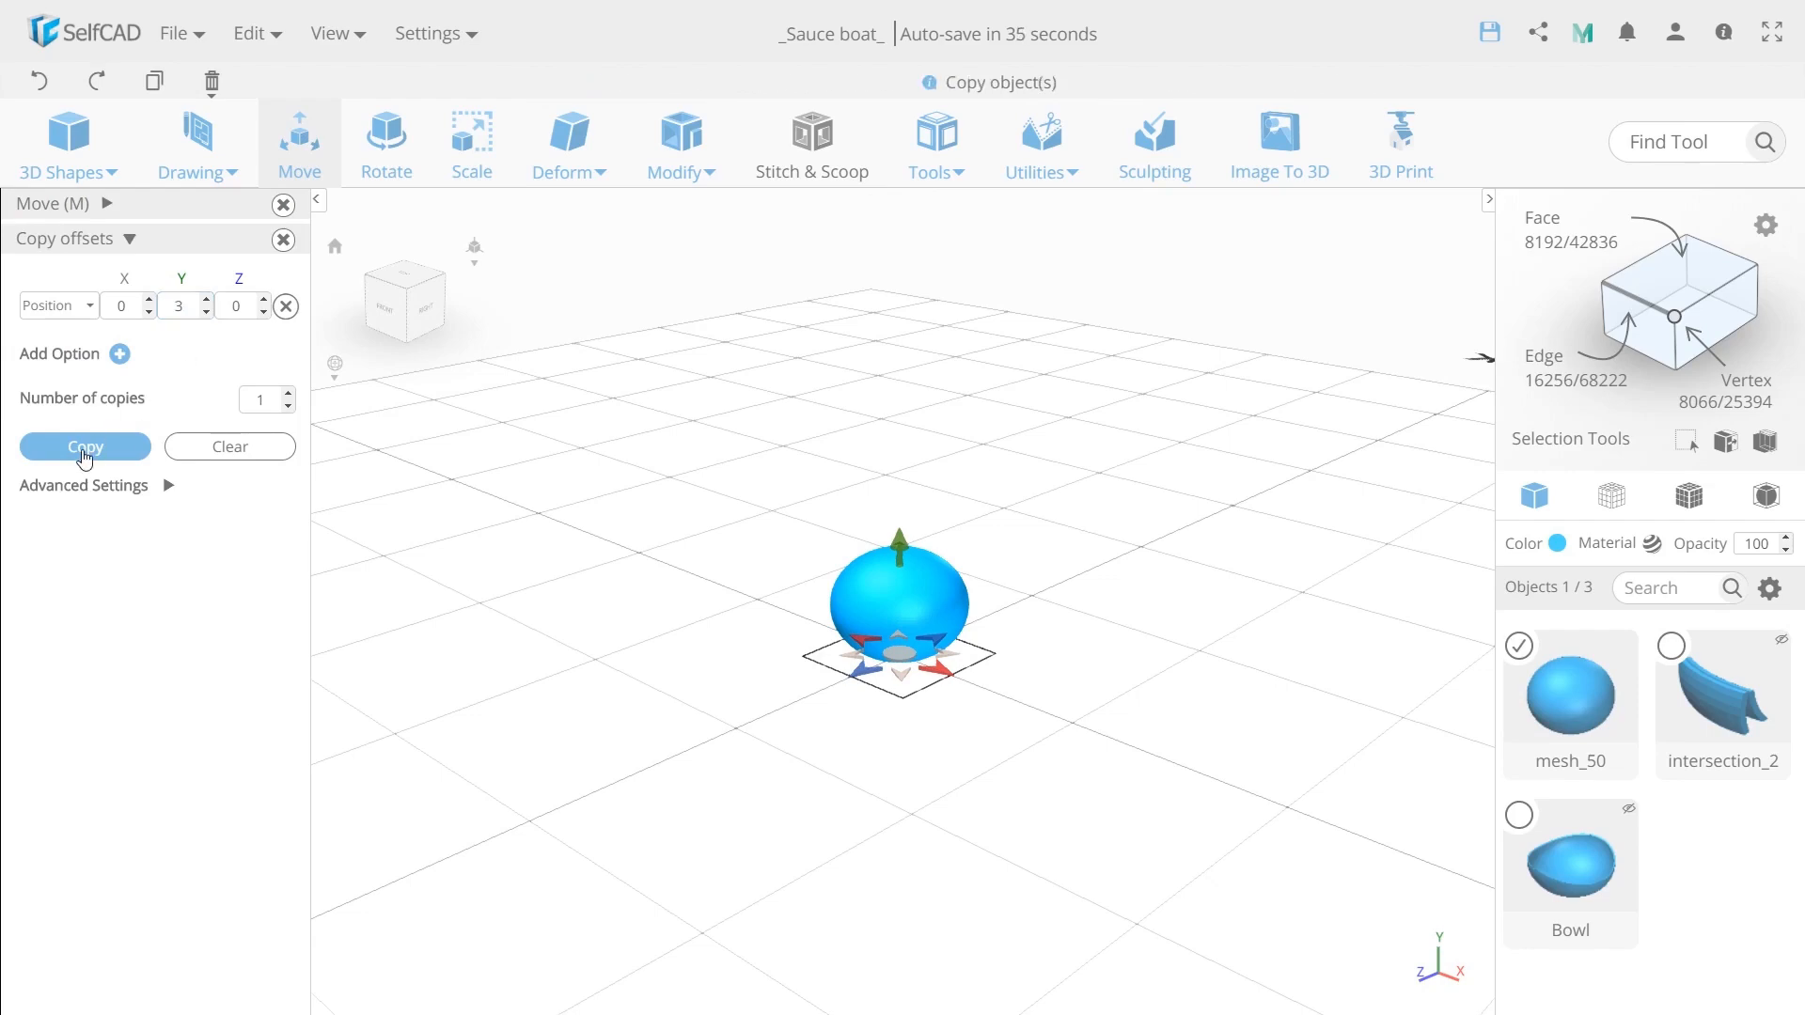
left_click(84, 447)
scroll(896, 655, "up", 3)
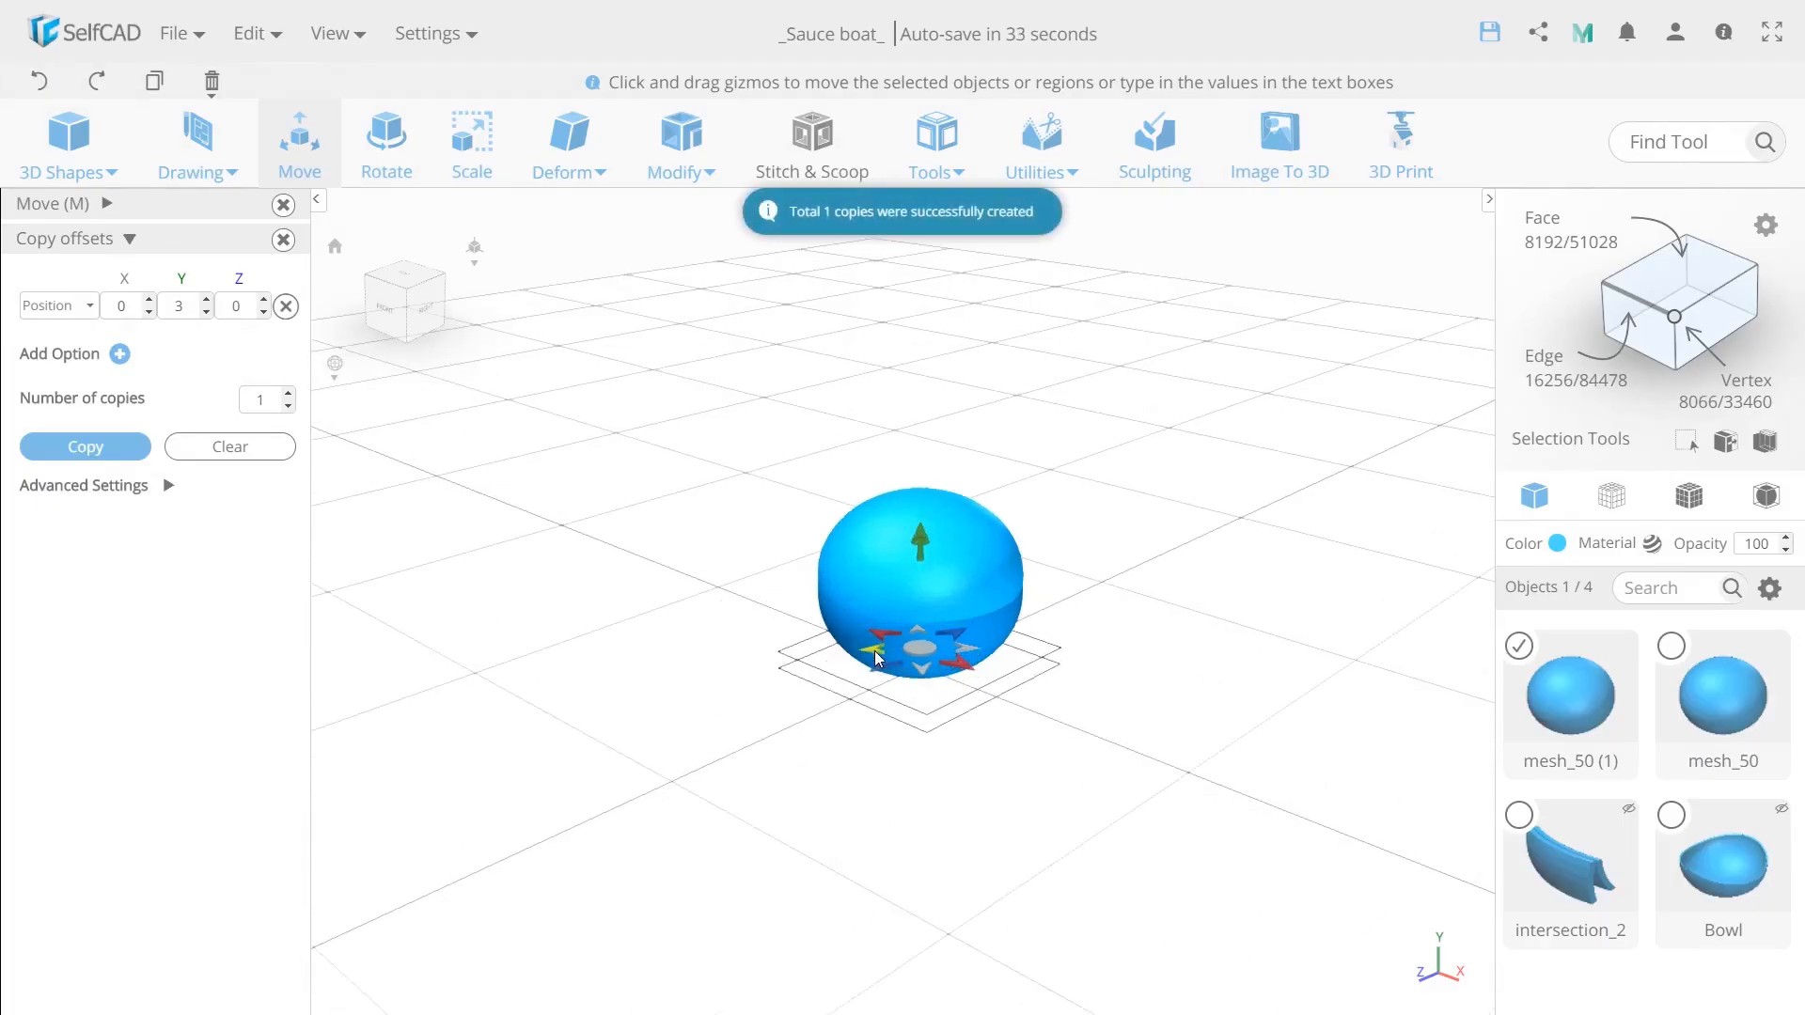
Subtract the upper copy, mesh_50 (1), from the lower flattened sphere with the Difference operation.
key("ctrl+a")
left_click(811, 146)
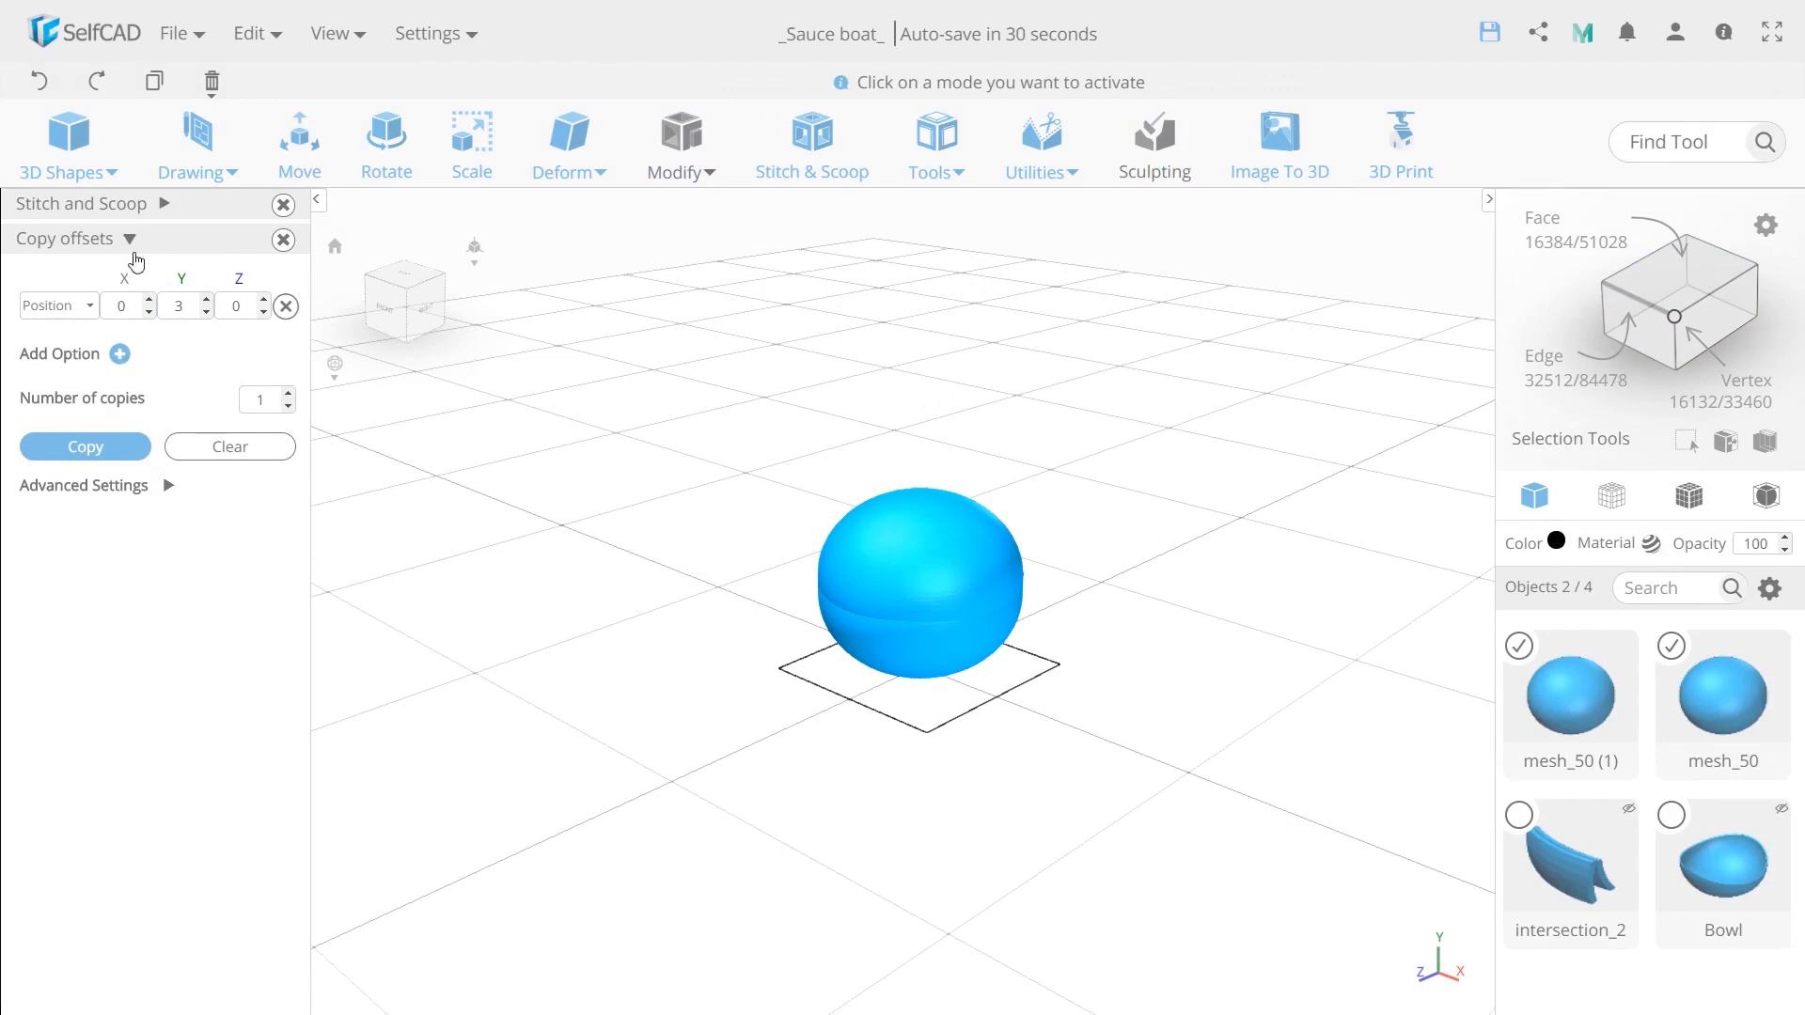
left_click(149, 211)
left_click(116, 263)
left_click(77, 362)
left_click(53, 387)
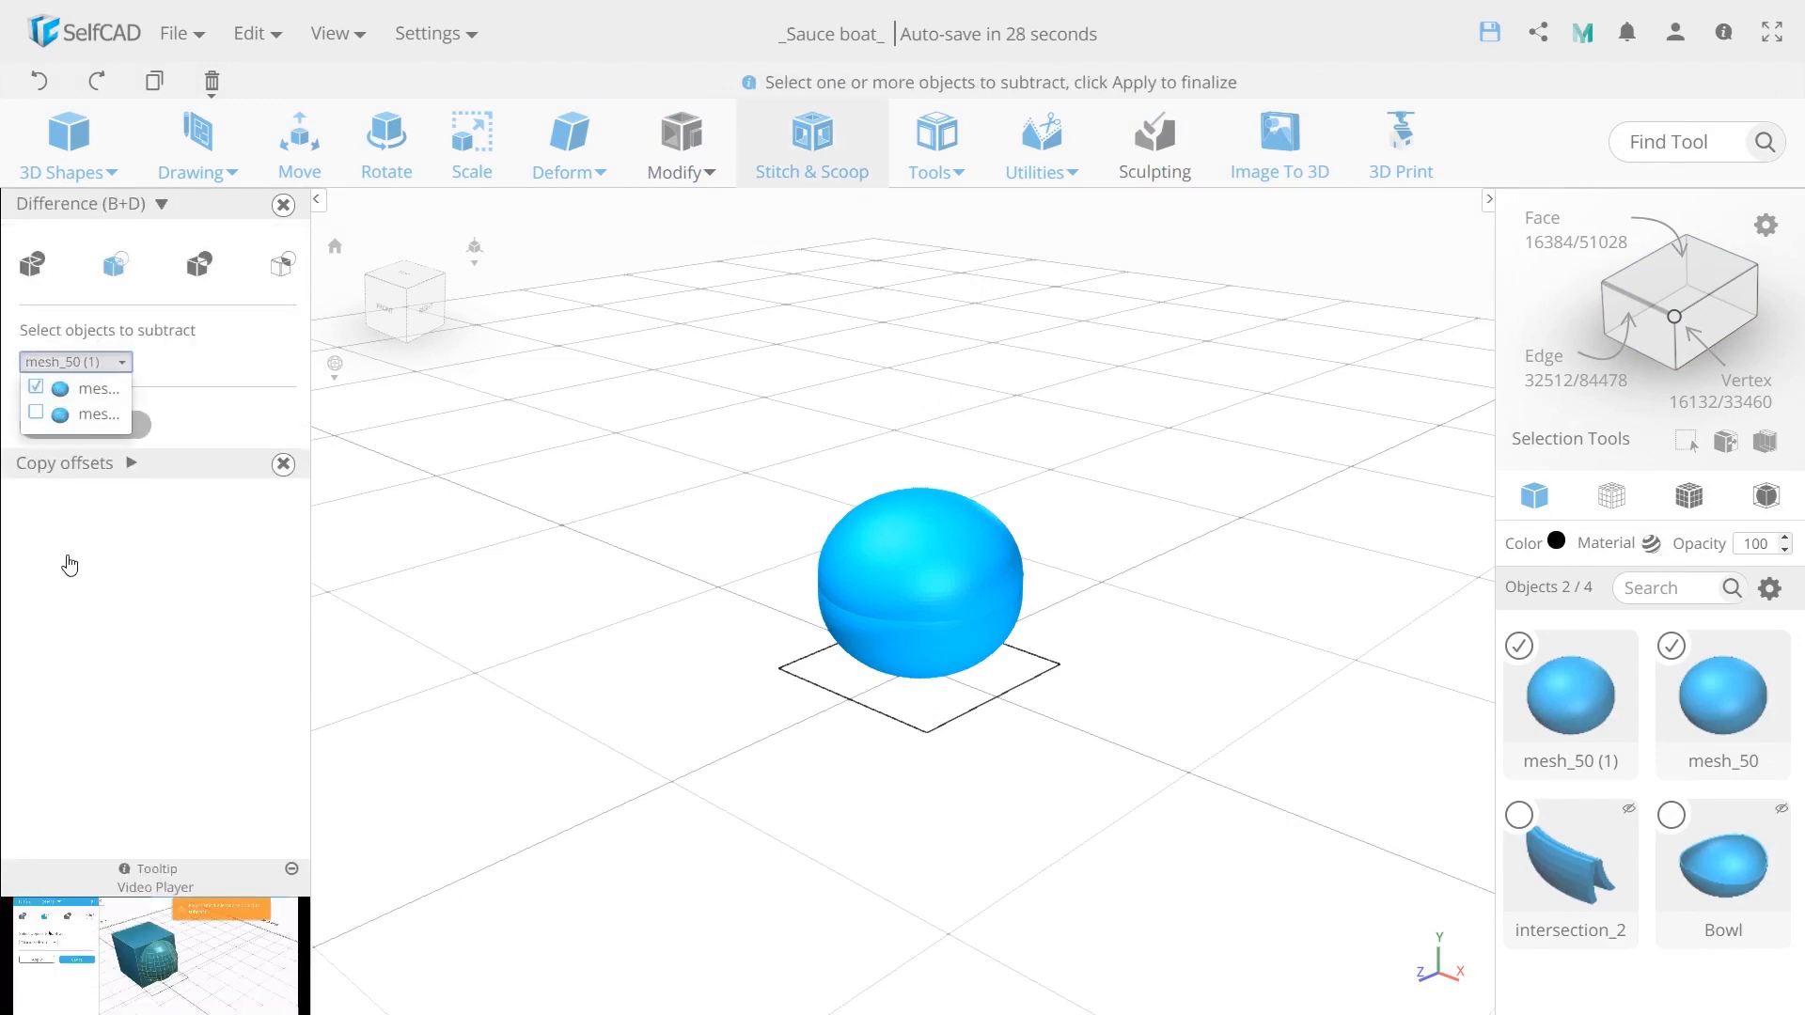
left_click(68, 559)
left_click(42, 421)
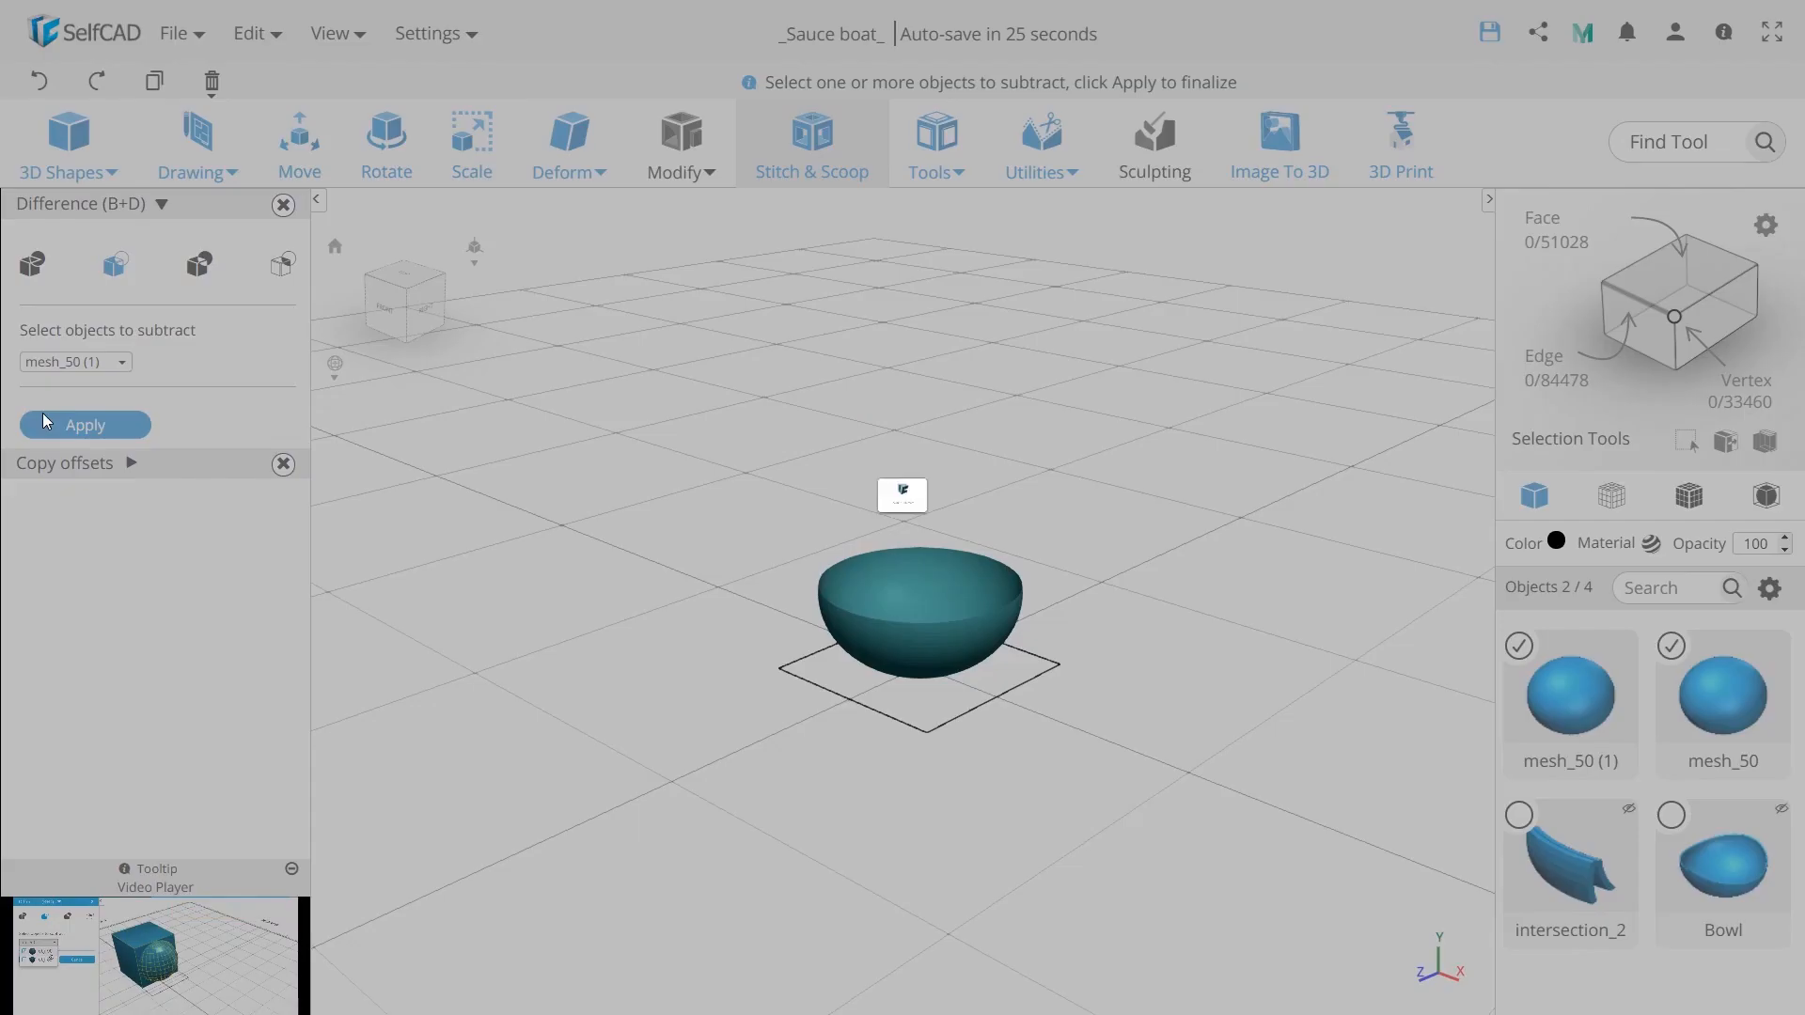
Duplicate the small half-bowl in place with a Y offset of 0, and hide the copy.
scroll(929, 649, "up", 3)
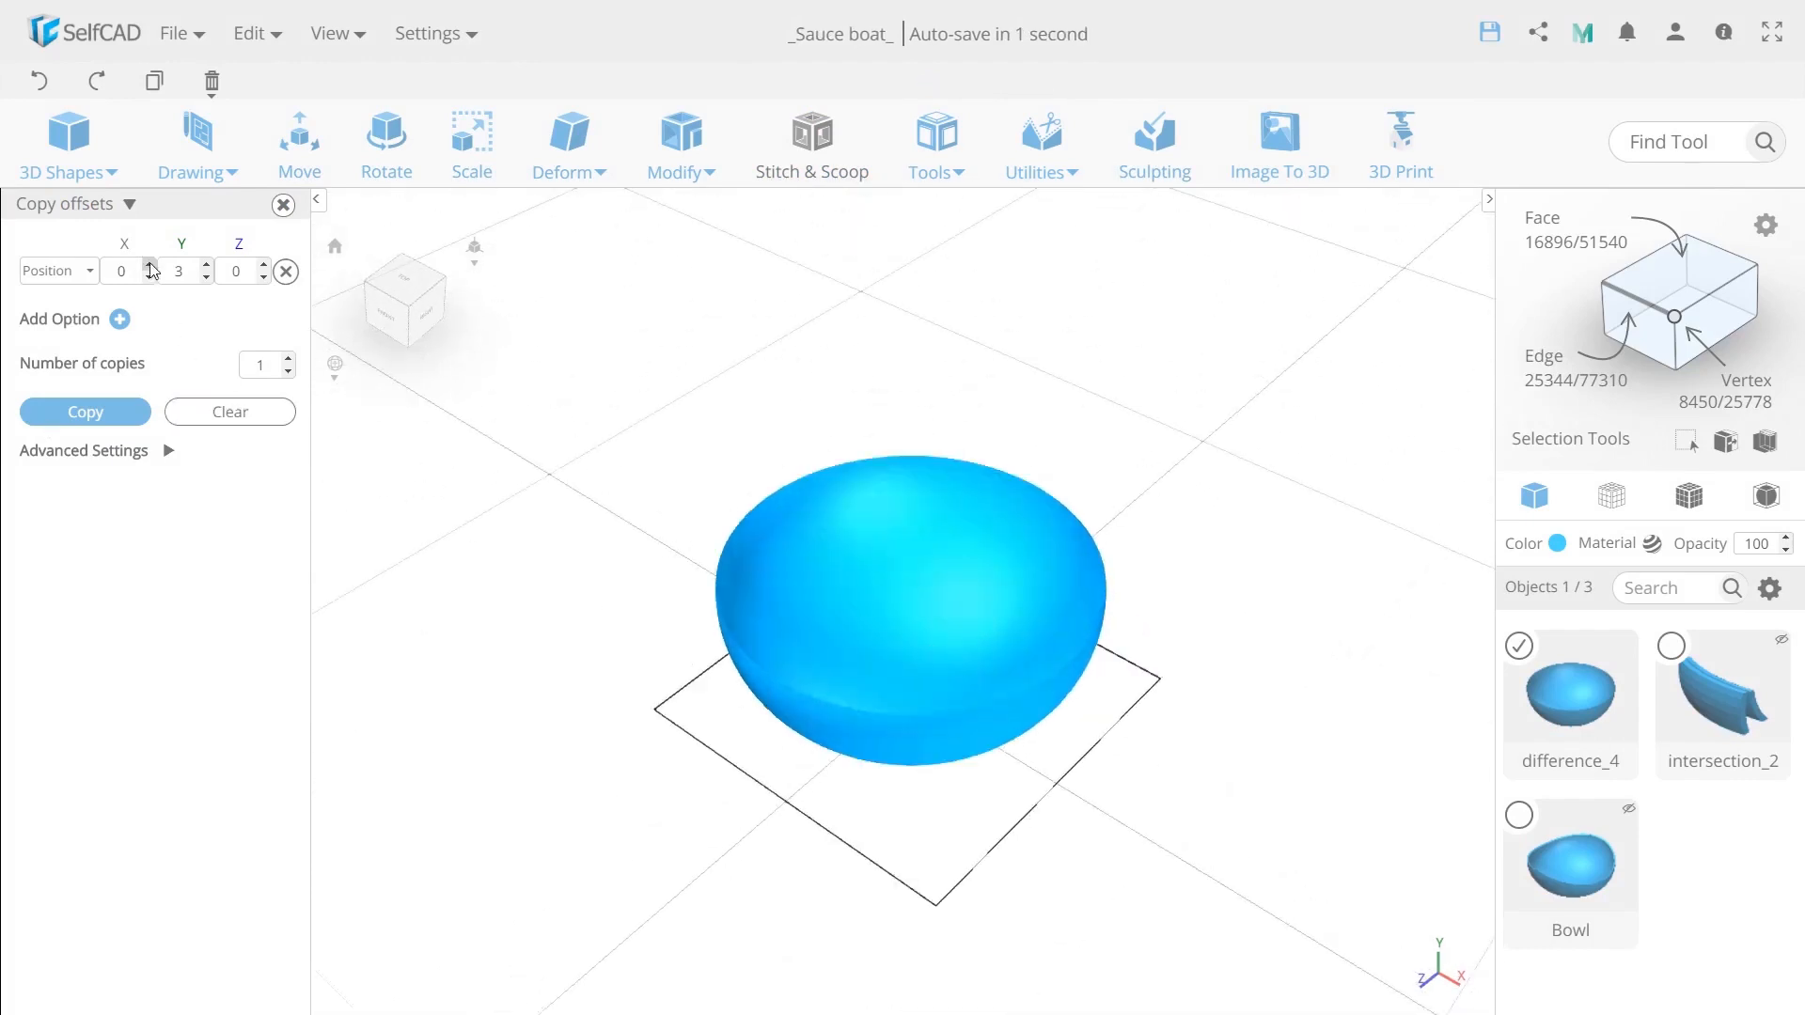
type("0")
left_click(99, 412)
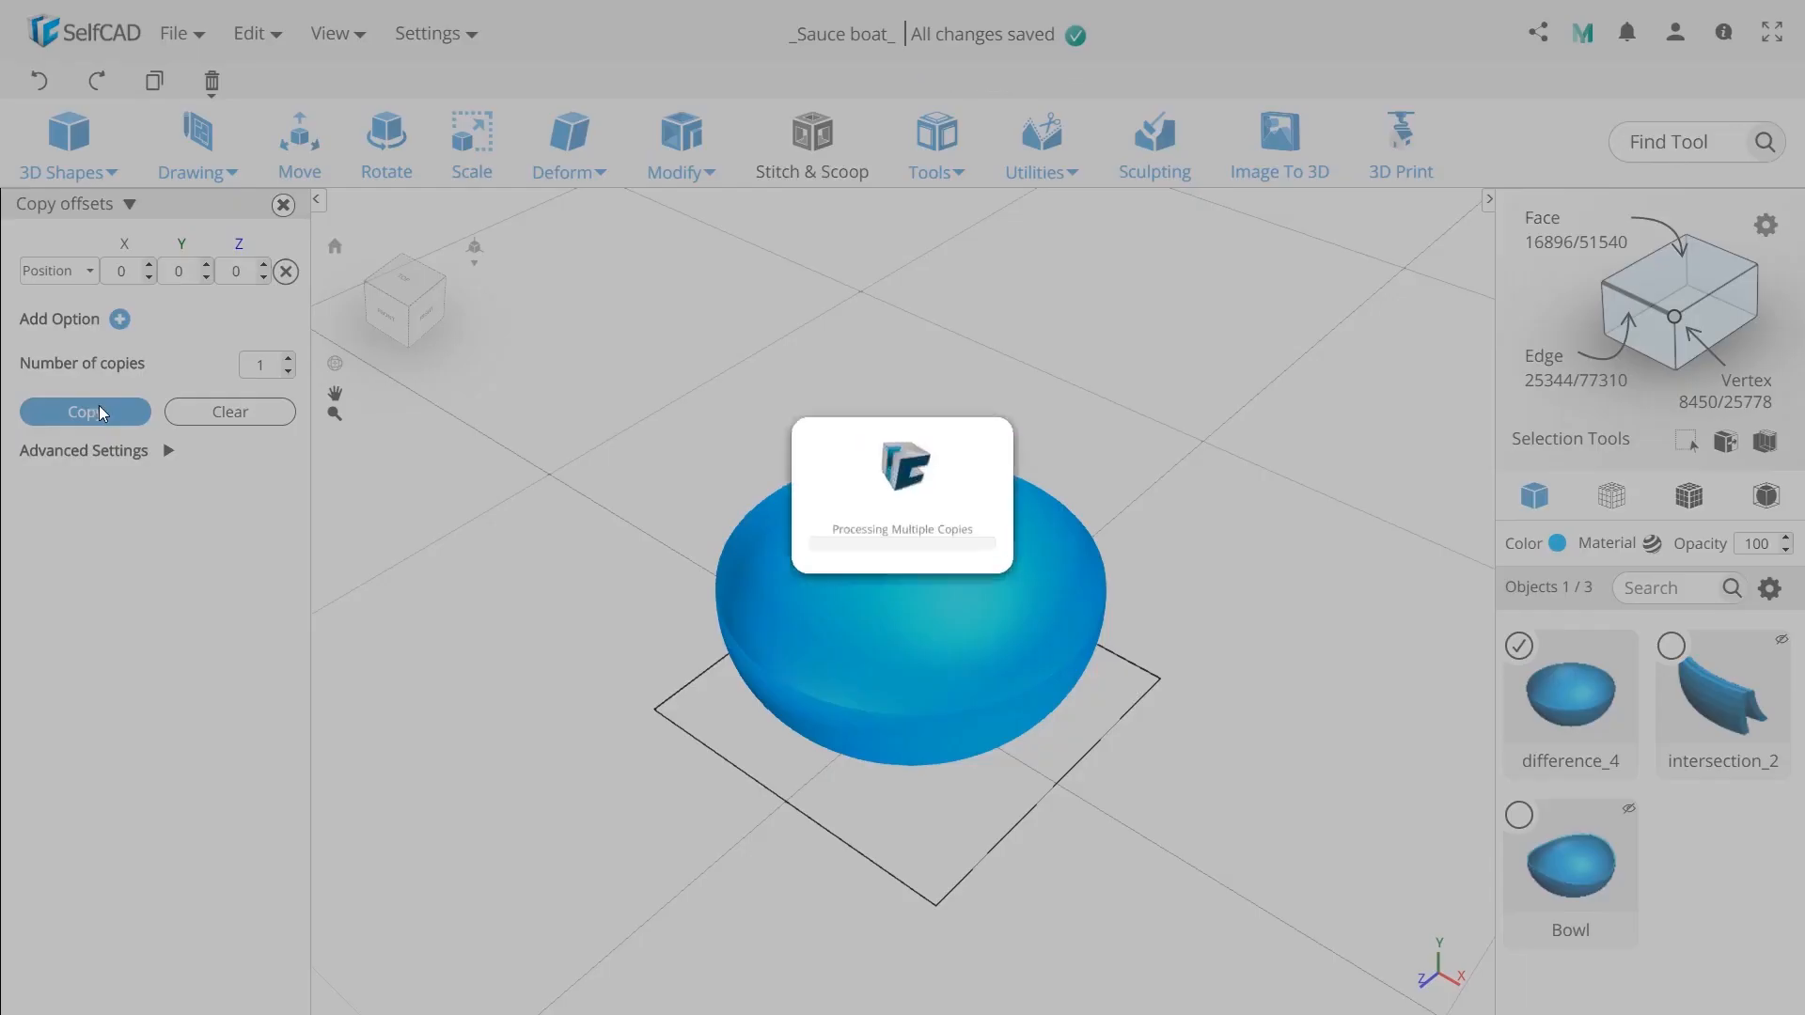
left_click(1769, 587)
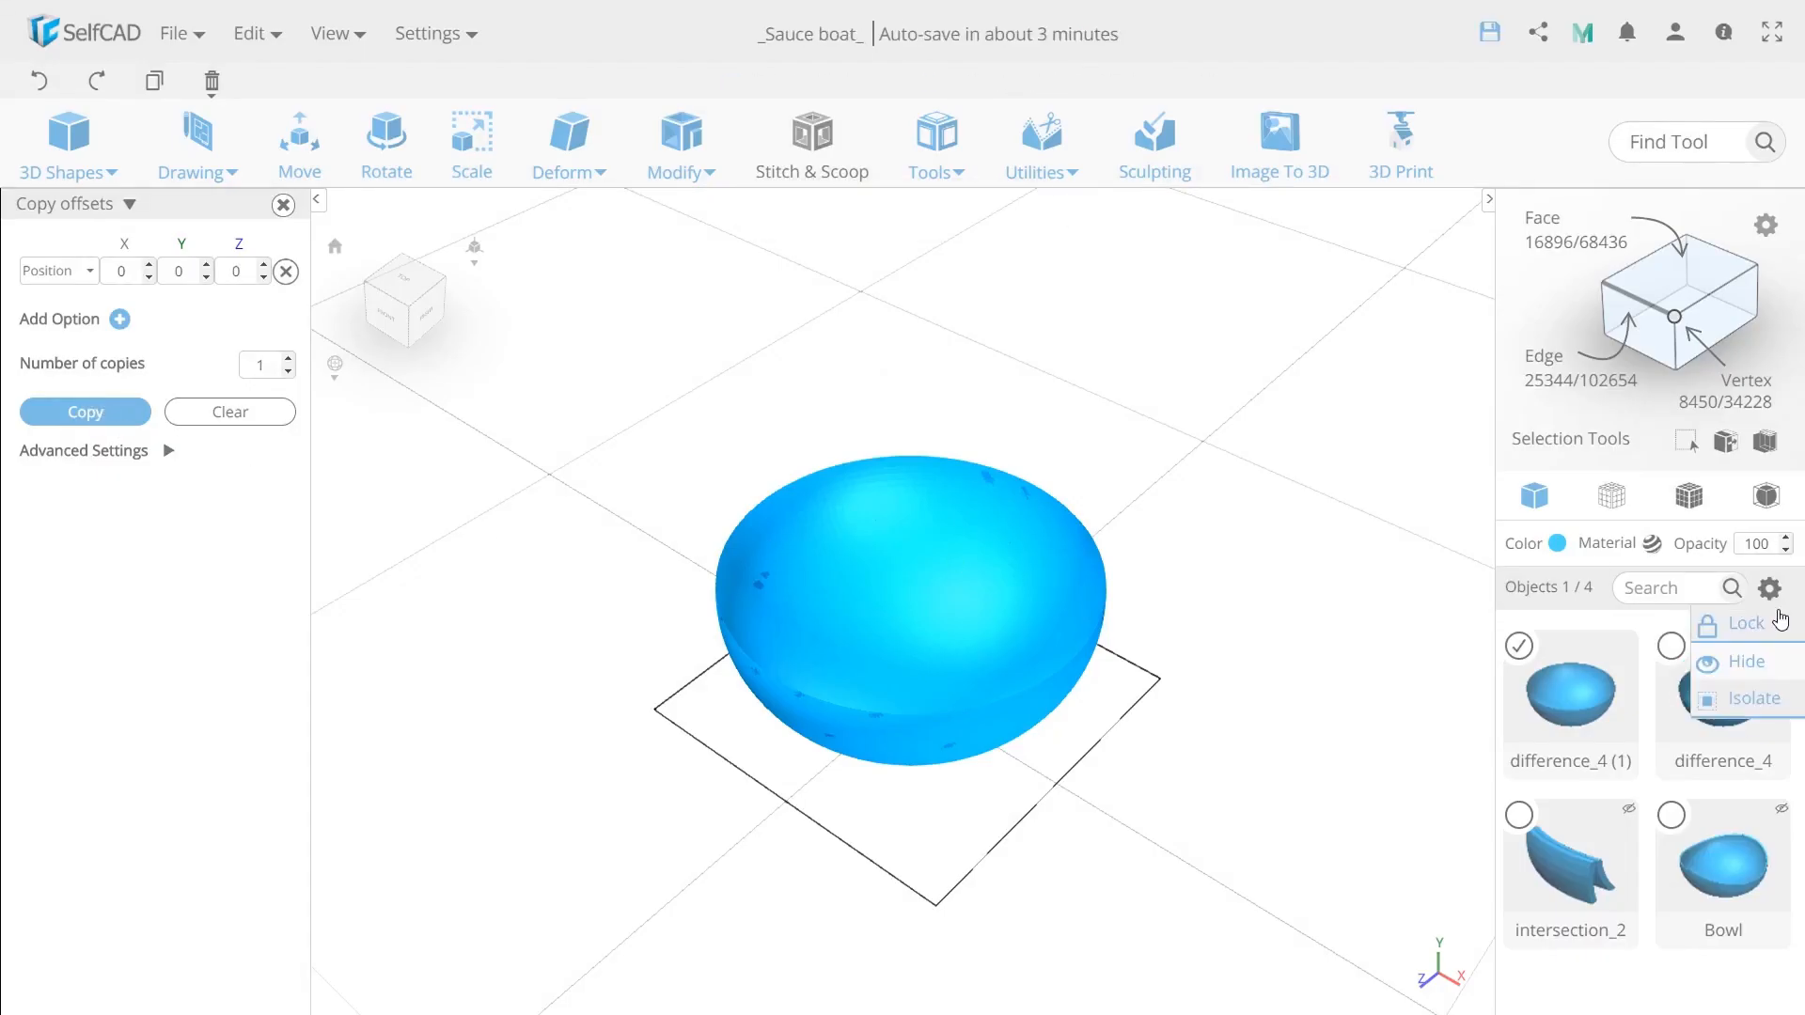
left_click(1762, 663)
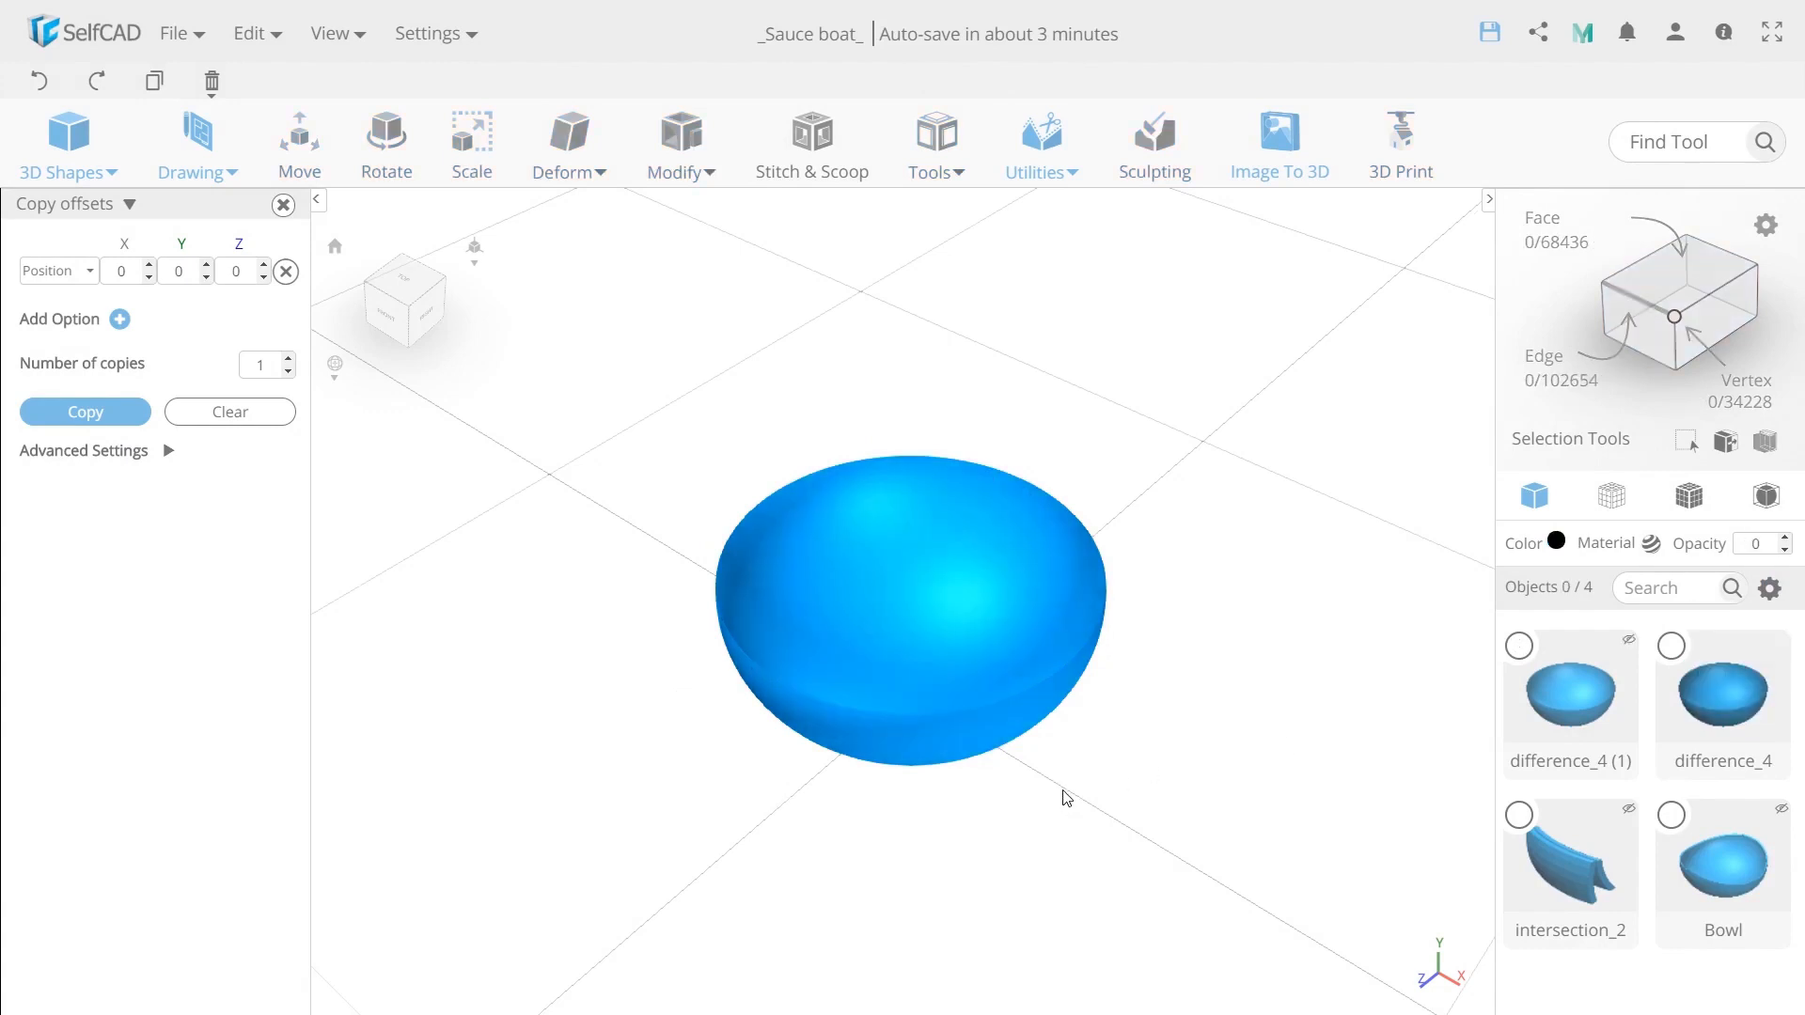
Add a thickness of 1 to the remaining visible small bowl.
left_click(934, 630)
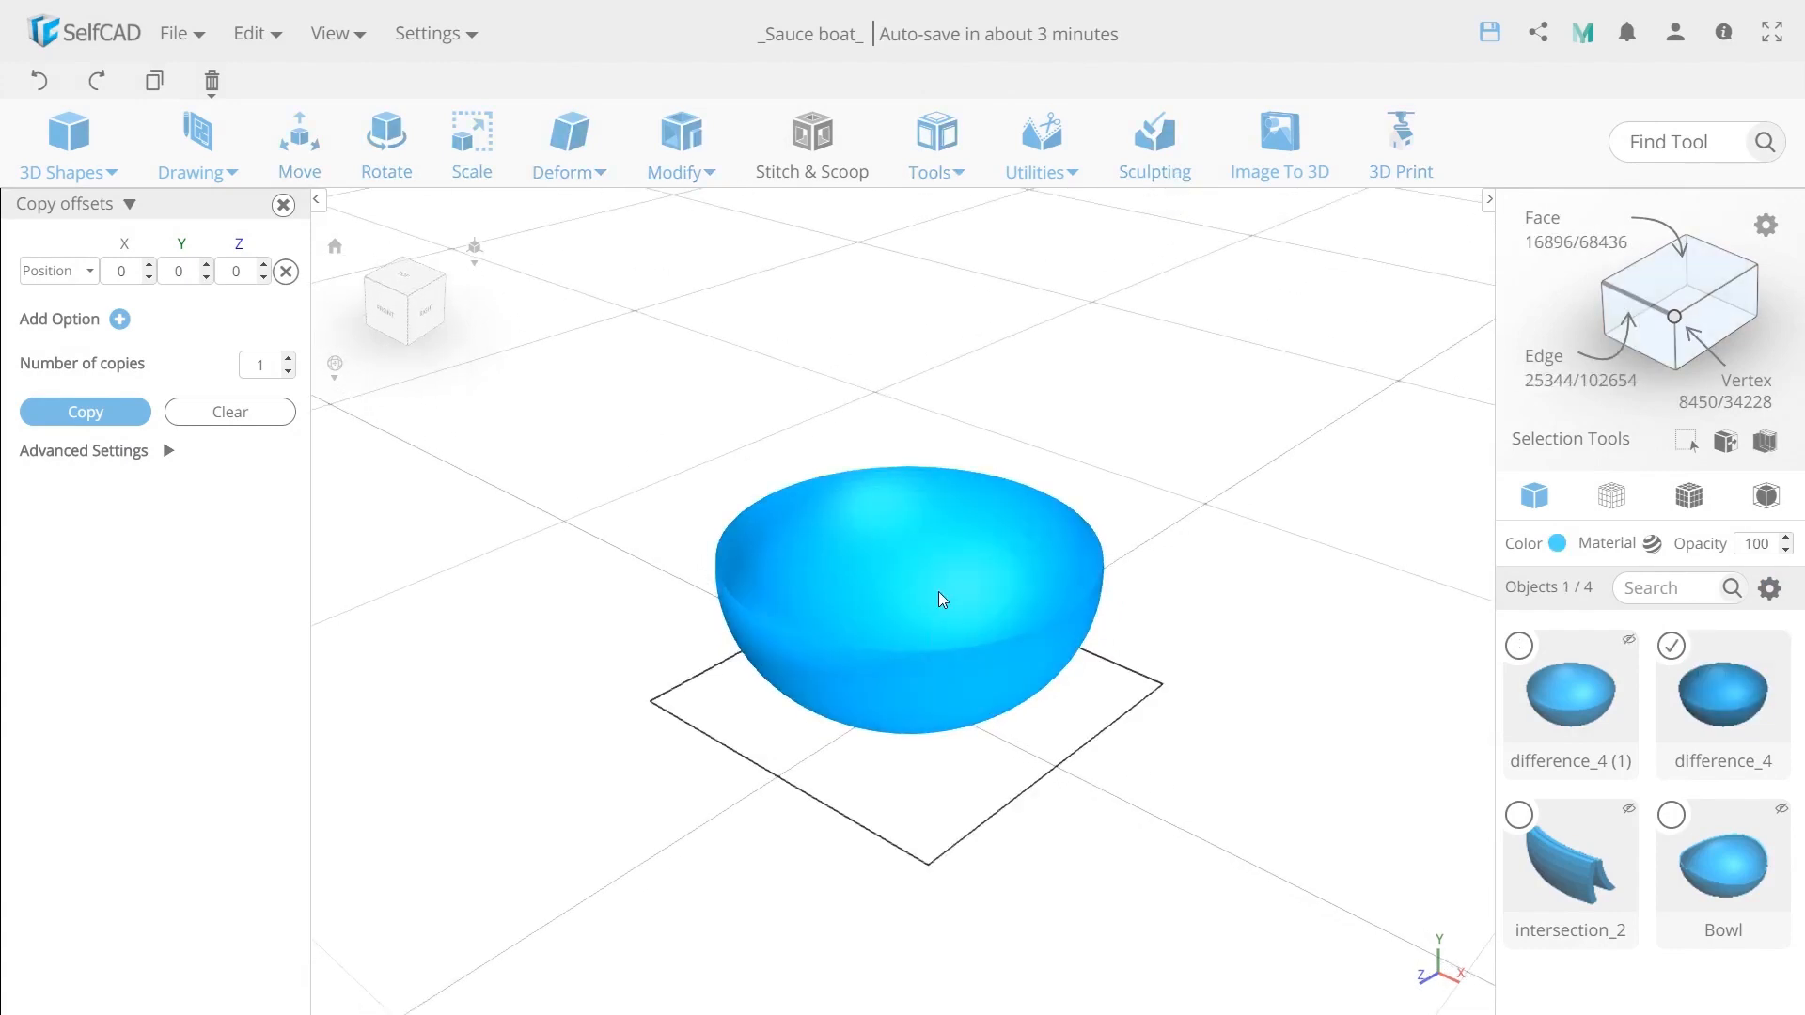
mouse_move(666, 171)
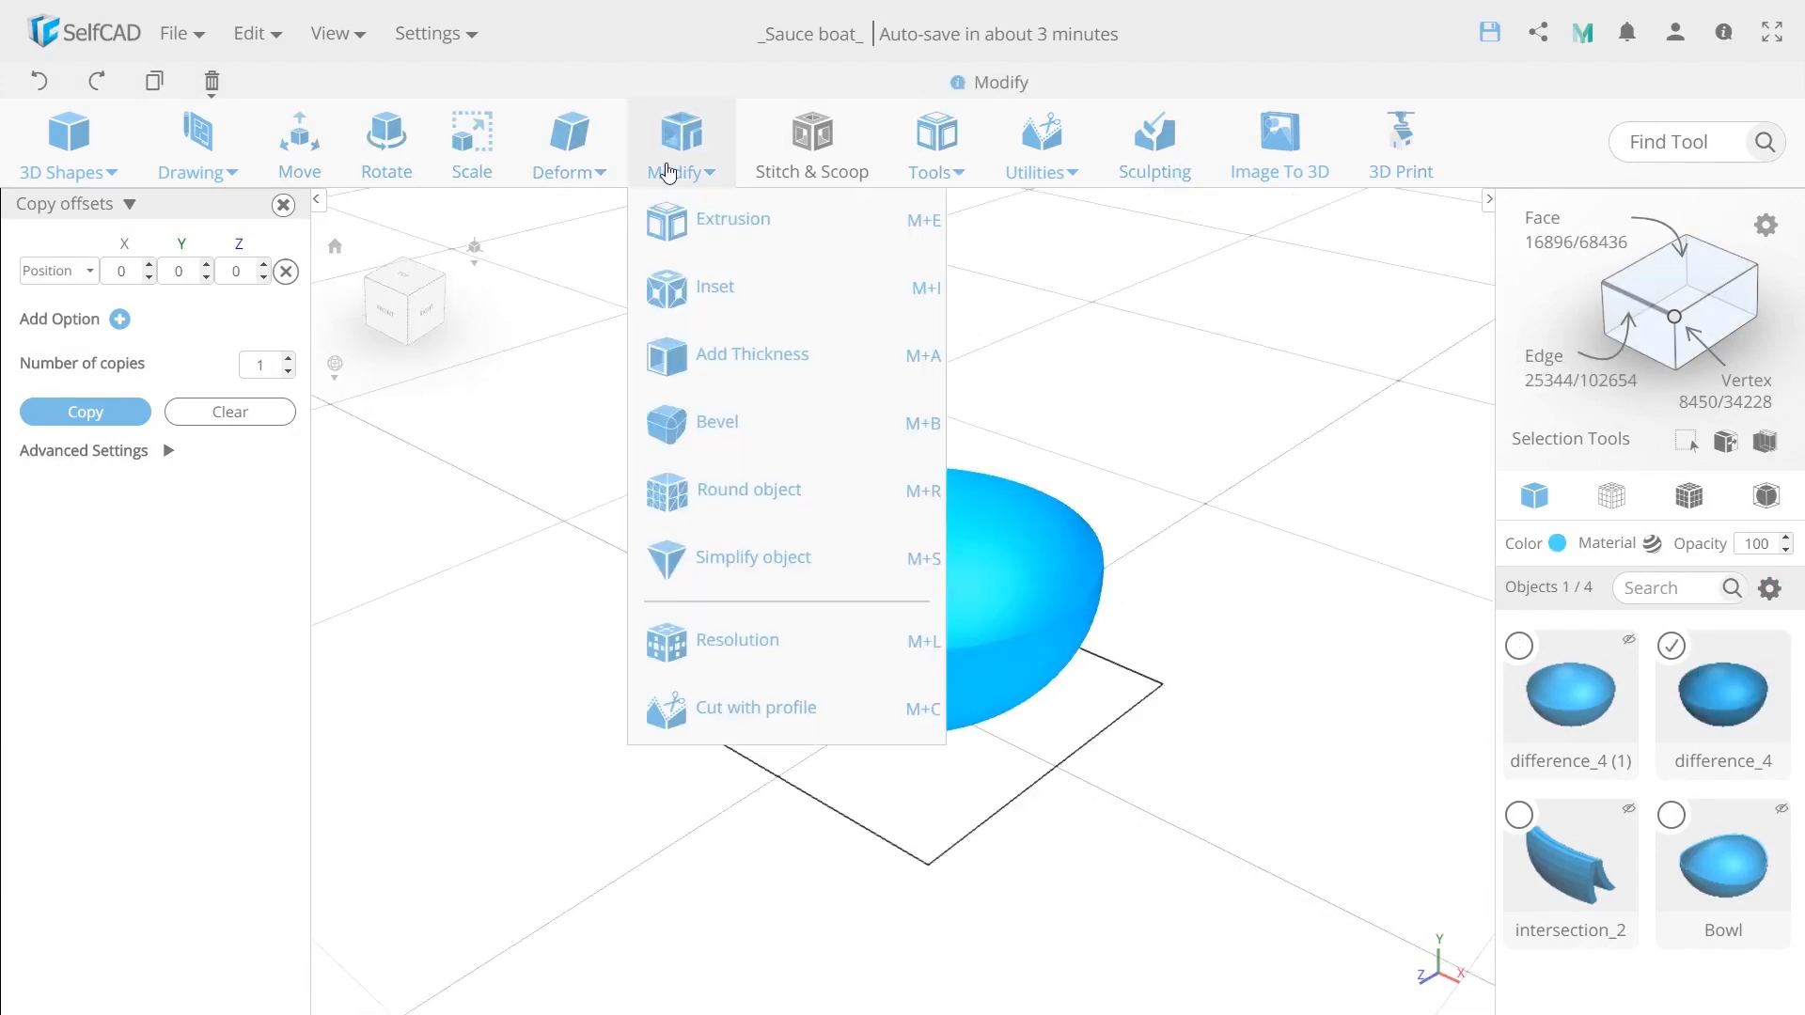
left_click(678, 366)
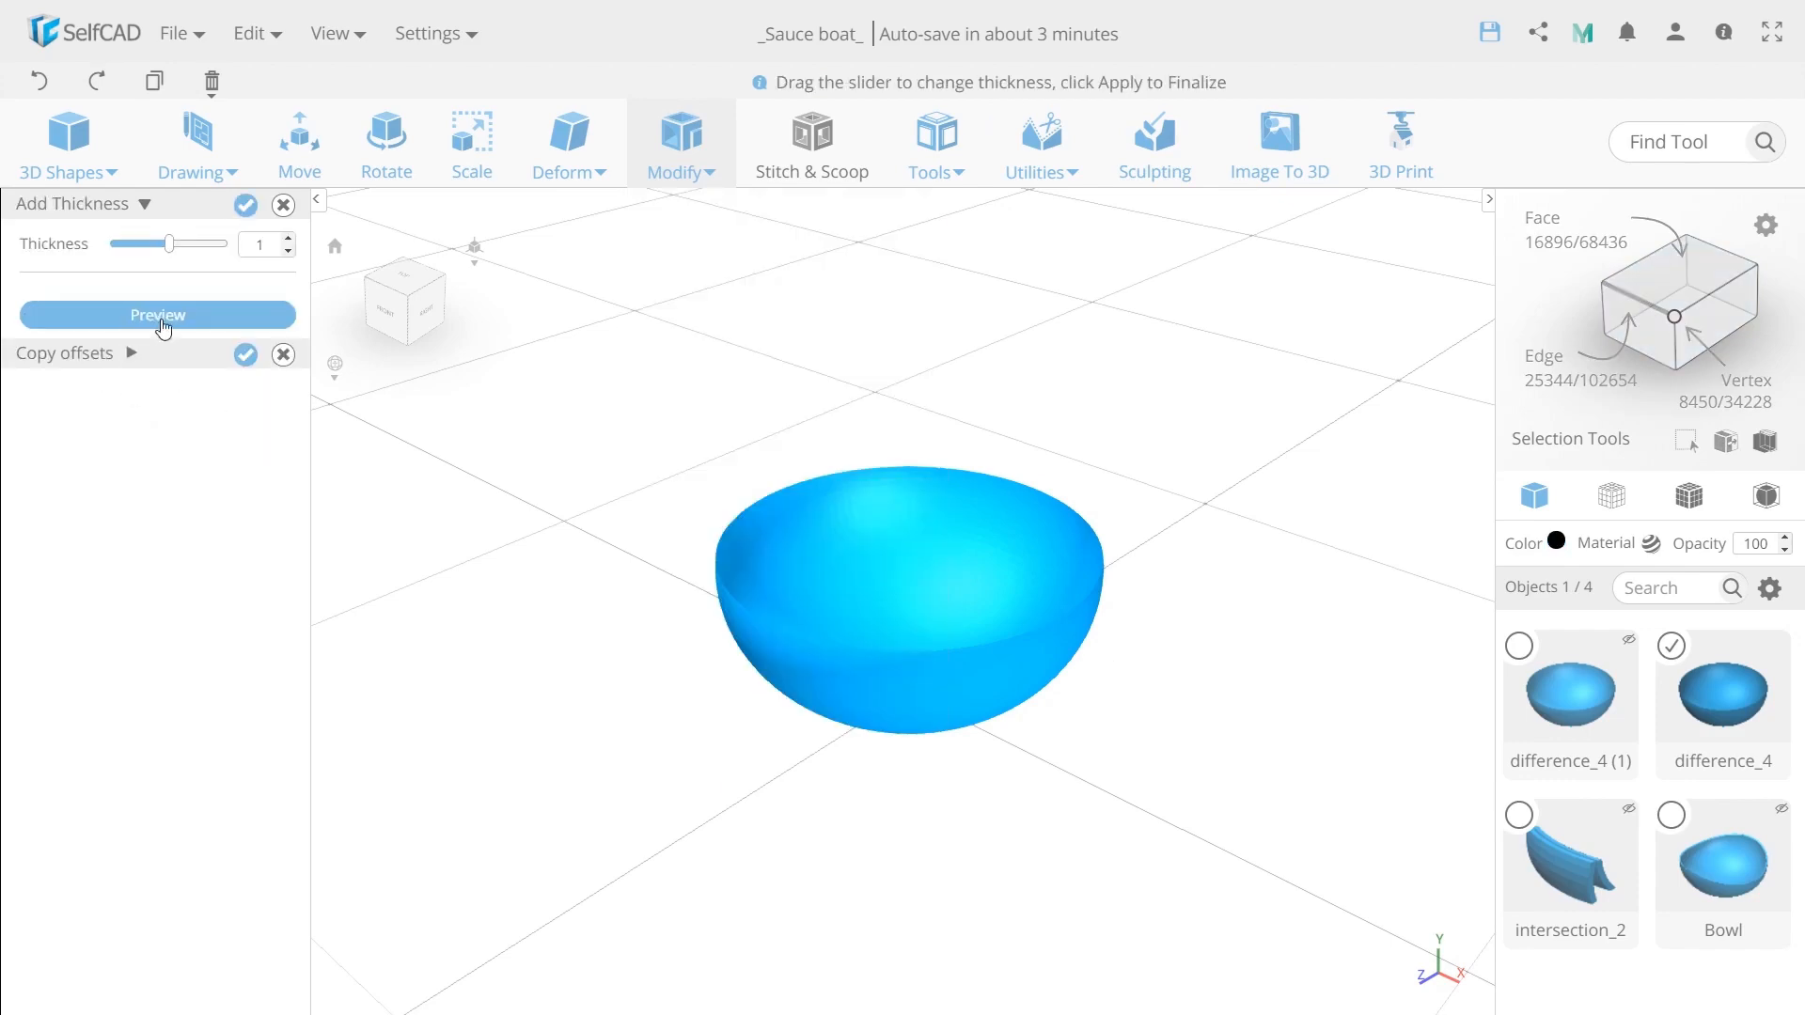
left_click(246, 204)
mouse_move(596, 125)
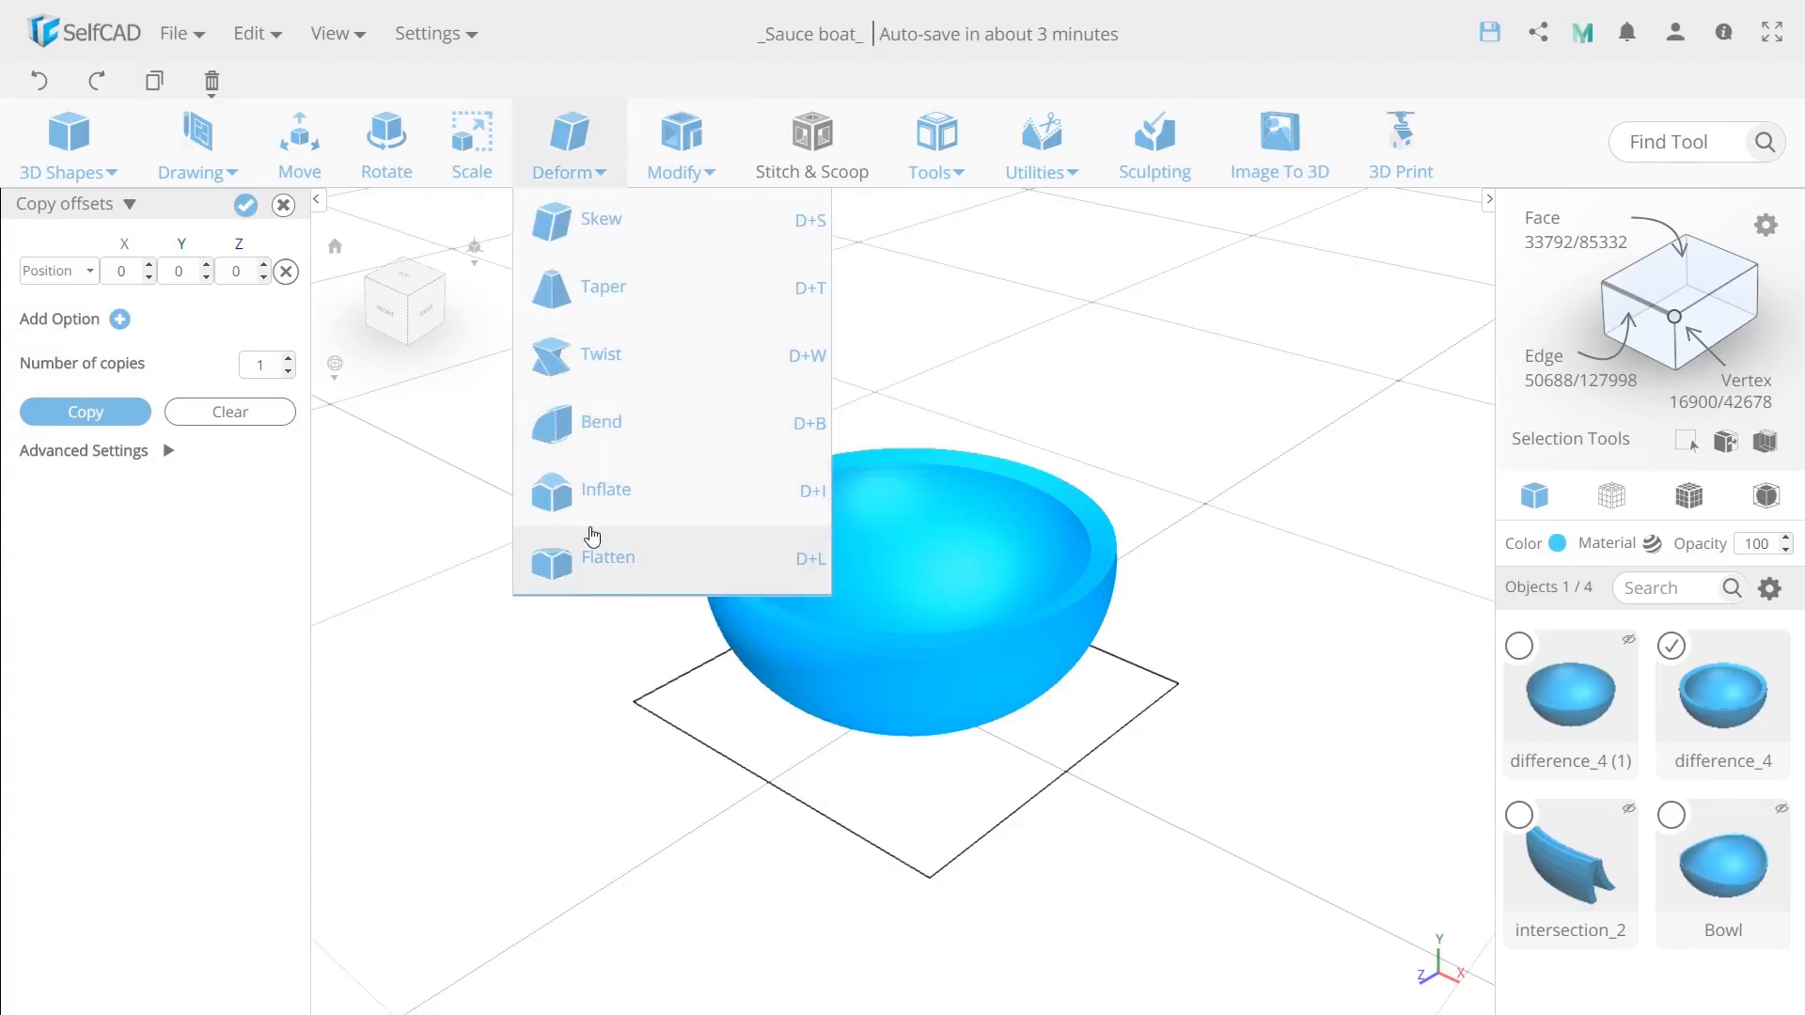
left_click(602, 493)
mouse_move(906, 516)
left_mouse_down()
mouse_move(905, 549)
mouse_move(895, 517)
left_mouse_up()
mouse_move(658, 688)
left_mouse_down()
mouse_move(661, 740)
mouse_move(658, 691)
left_mouse_up()
left_click(283, 205)
Raise the thickened small bowl to Y 58.
left_click(304, 141)
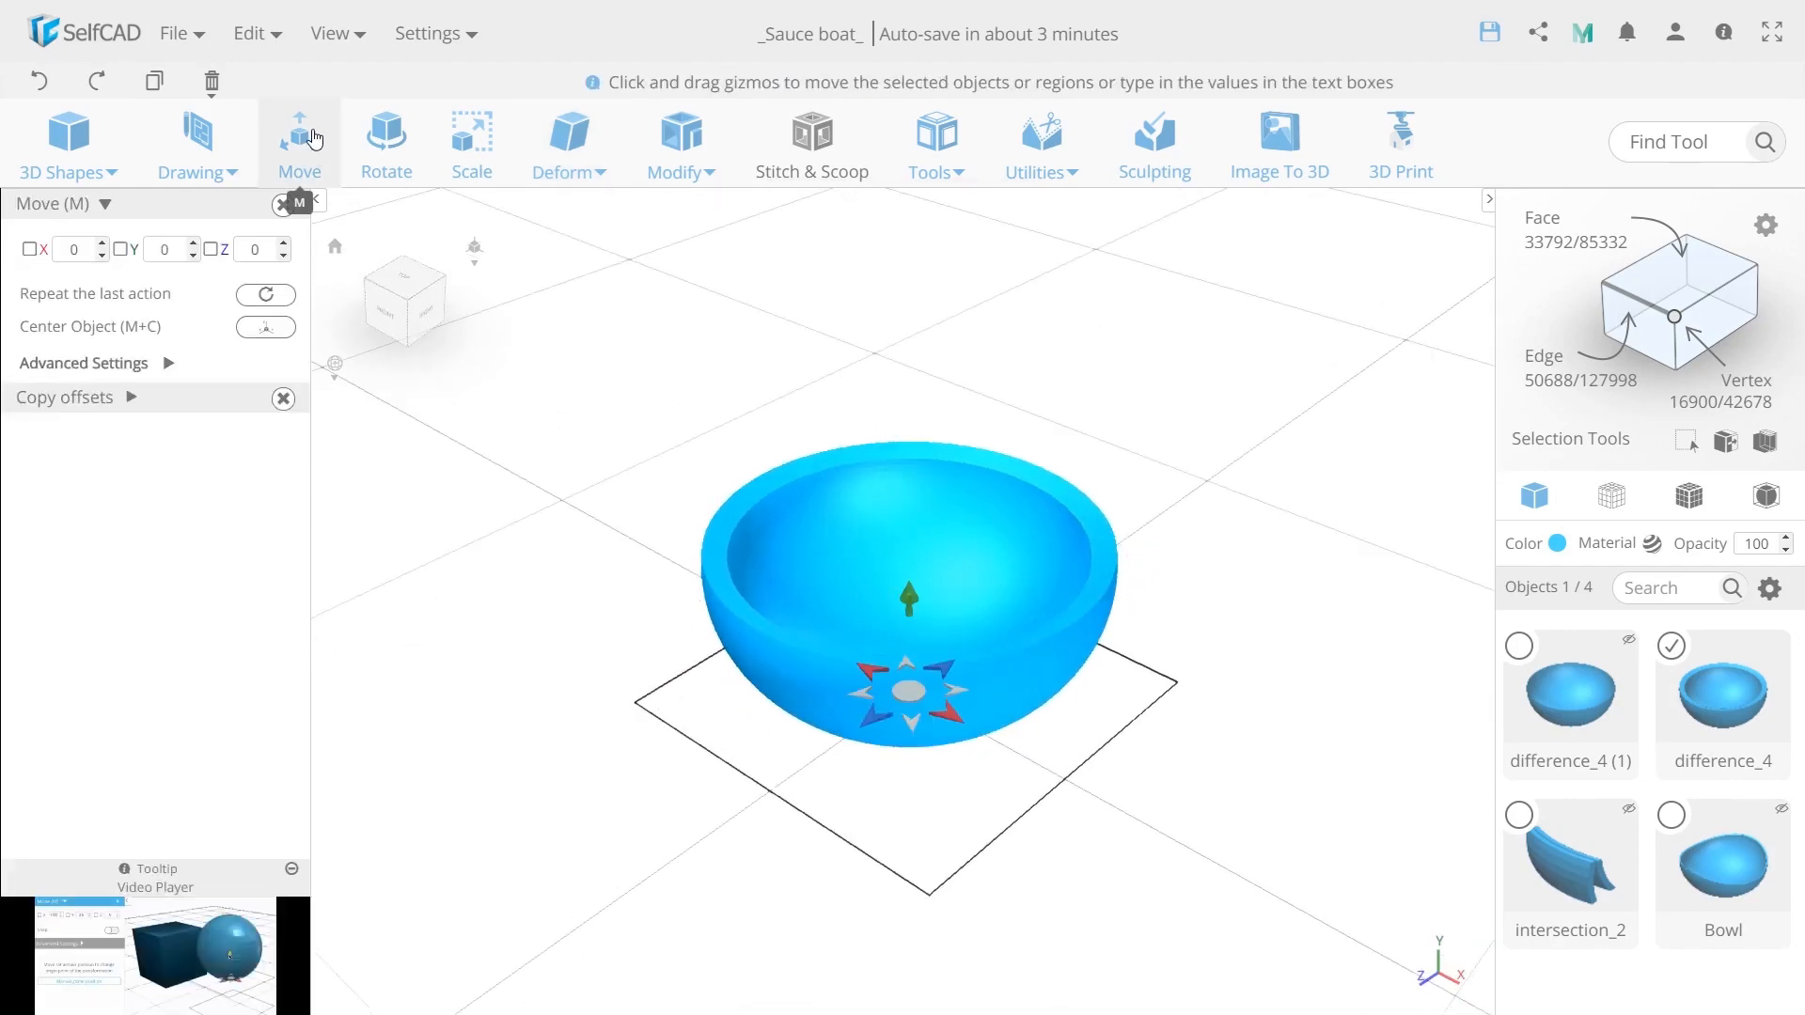
left_click(170, 252)
type("58")
key("Return")
scroll(844, 517, "down", 5)
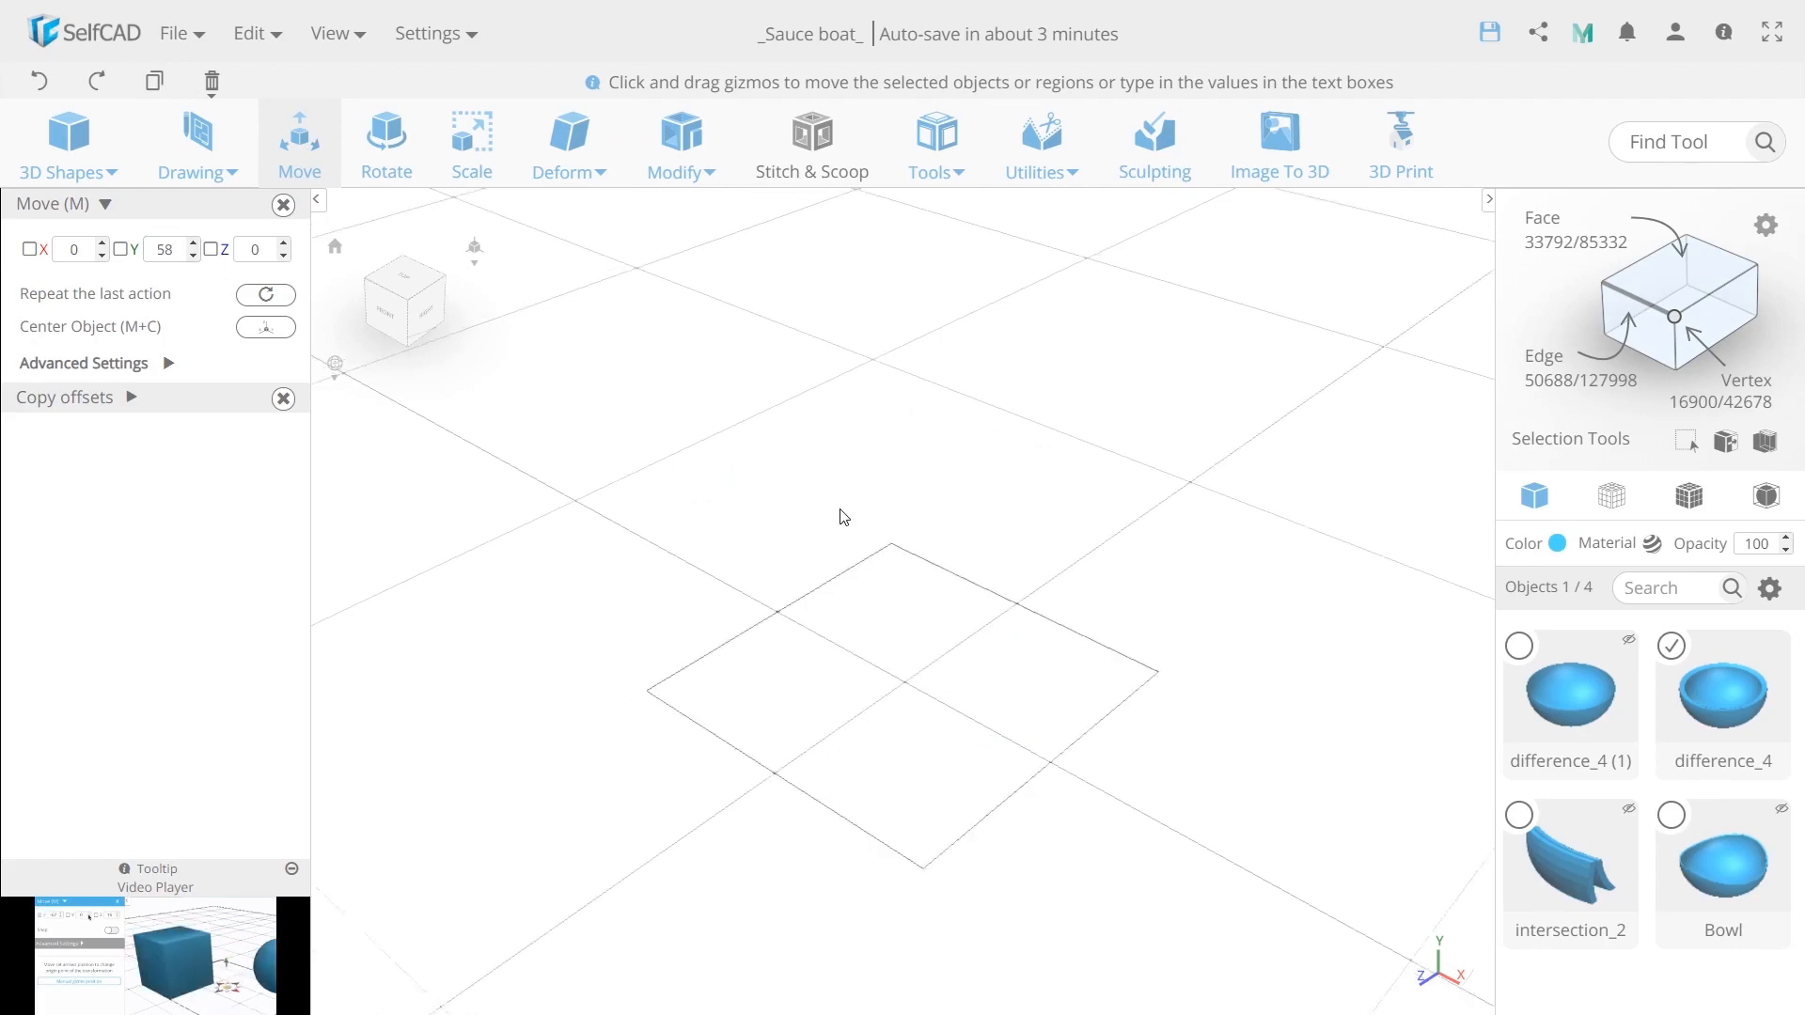
scroll(875, 613, "down", 3)
Show the large bowl and the intersection piece again and clear the selection.
left_click(1780, 810)
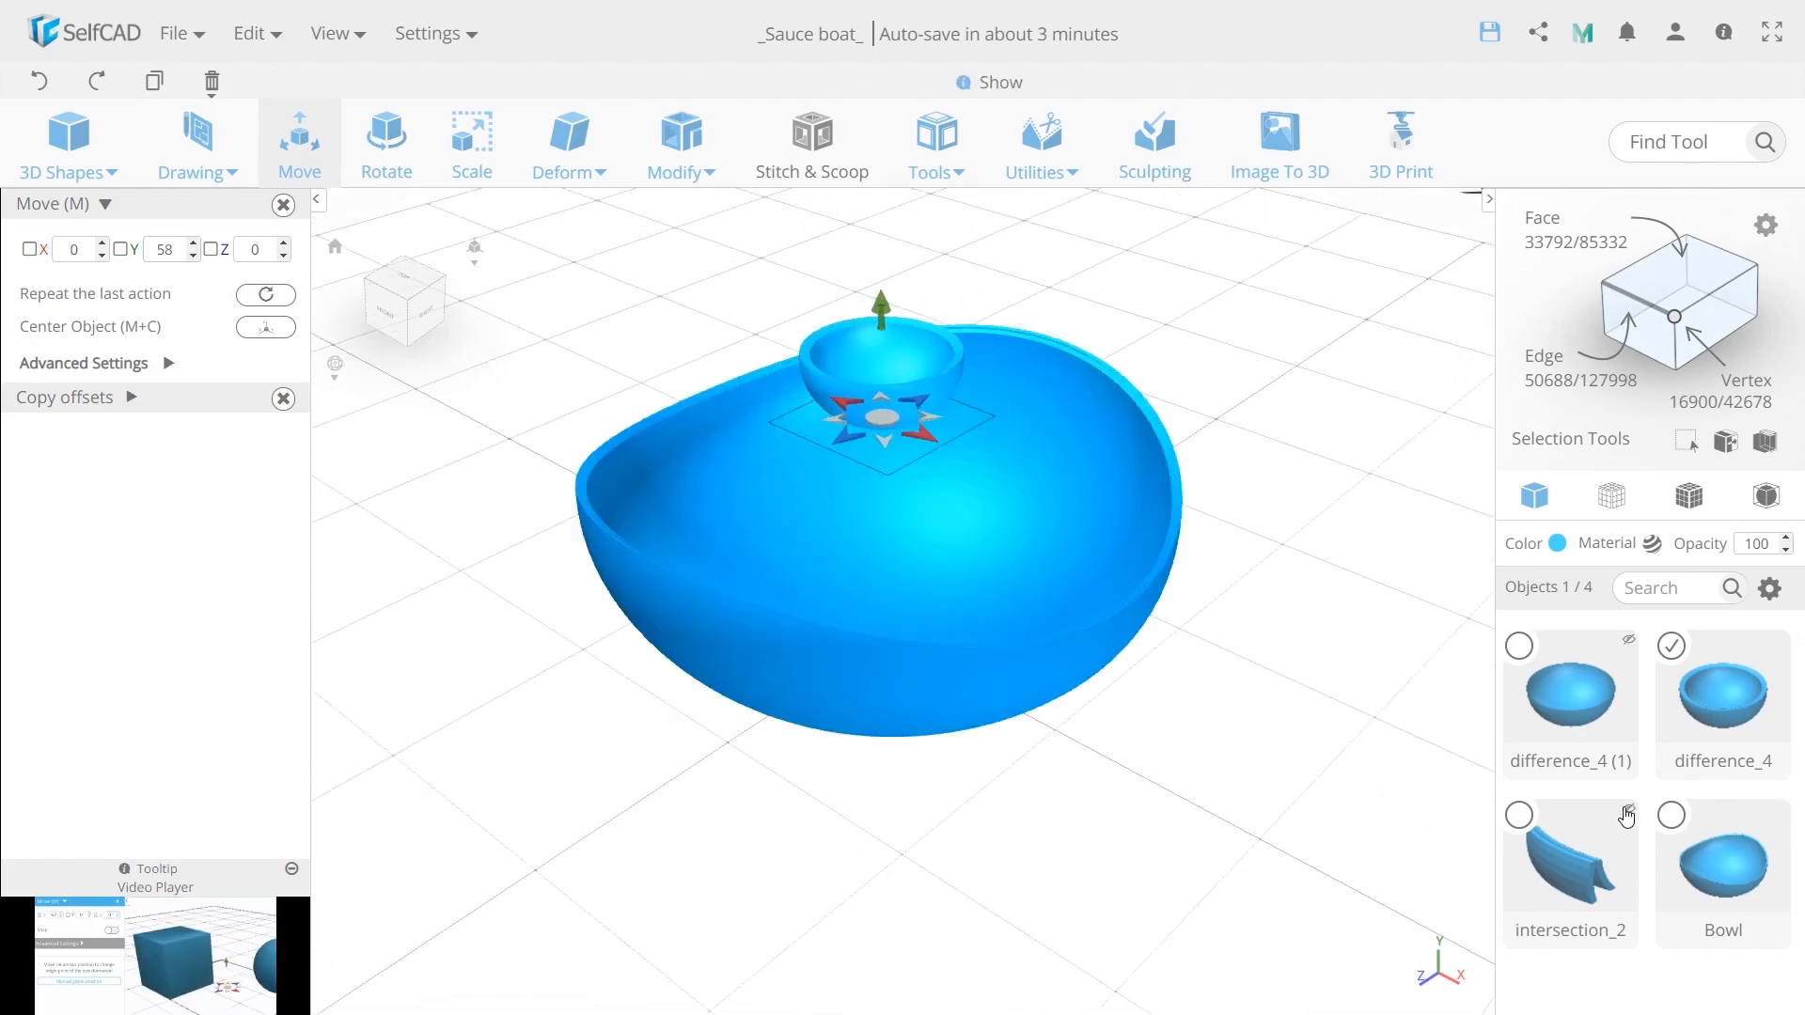
left_click(1627, 810)
left_click_drag(1067, 722, 1026, 697)
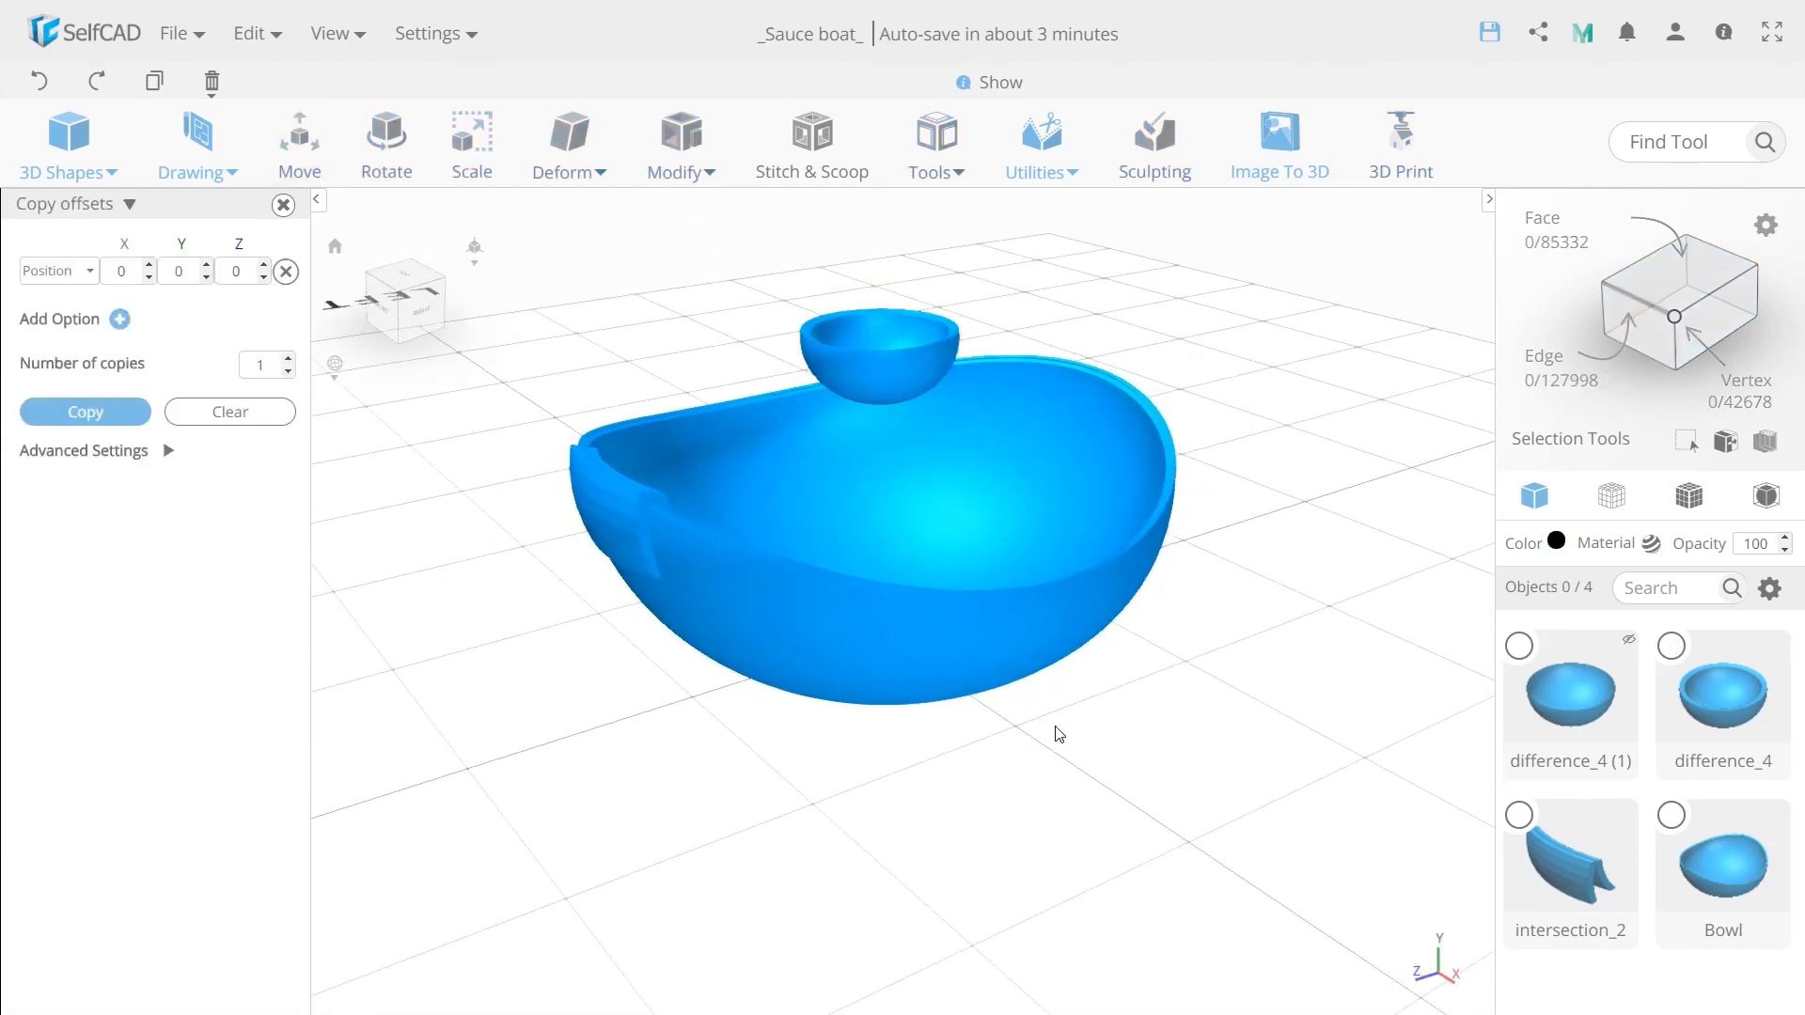
left_click_drag(1055, 729, 1113, 822)
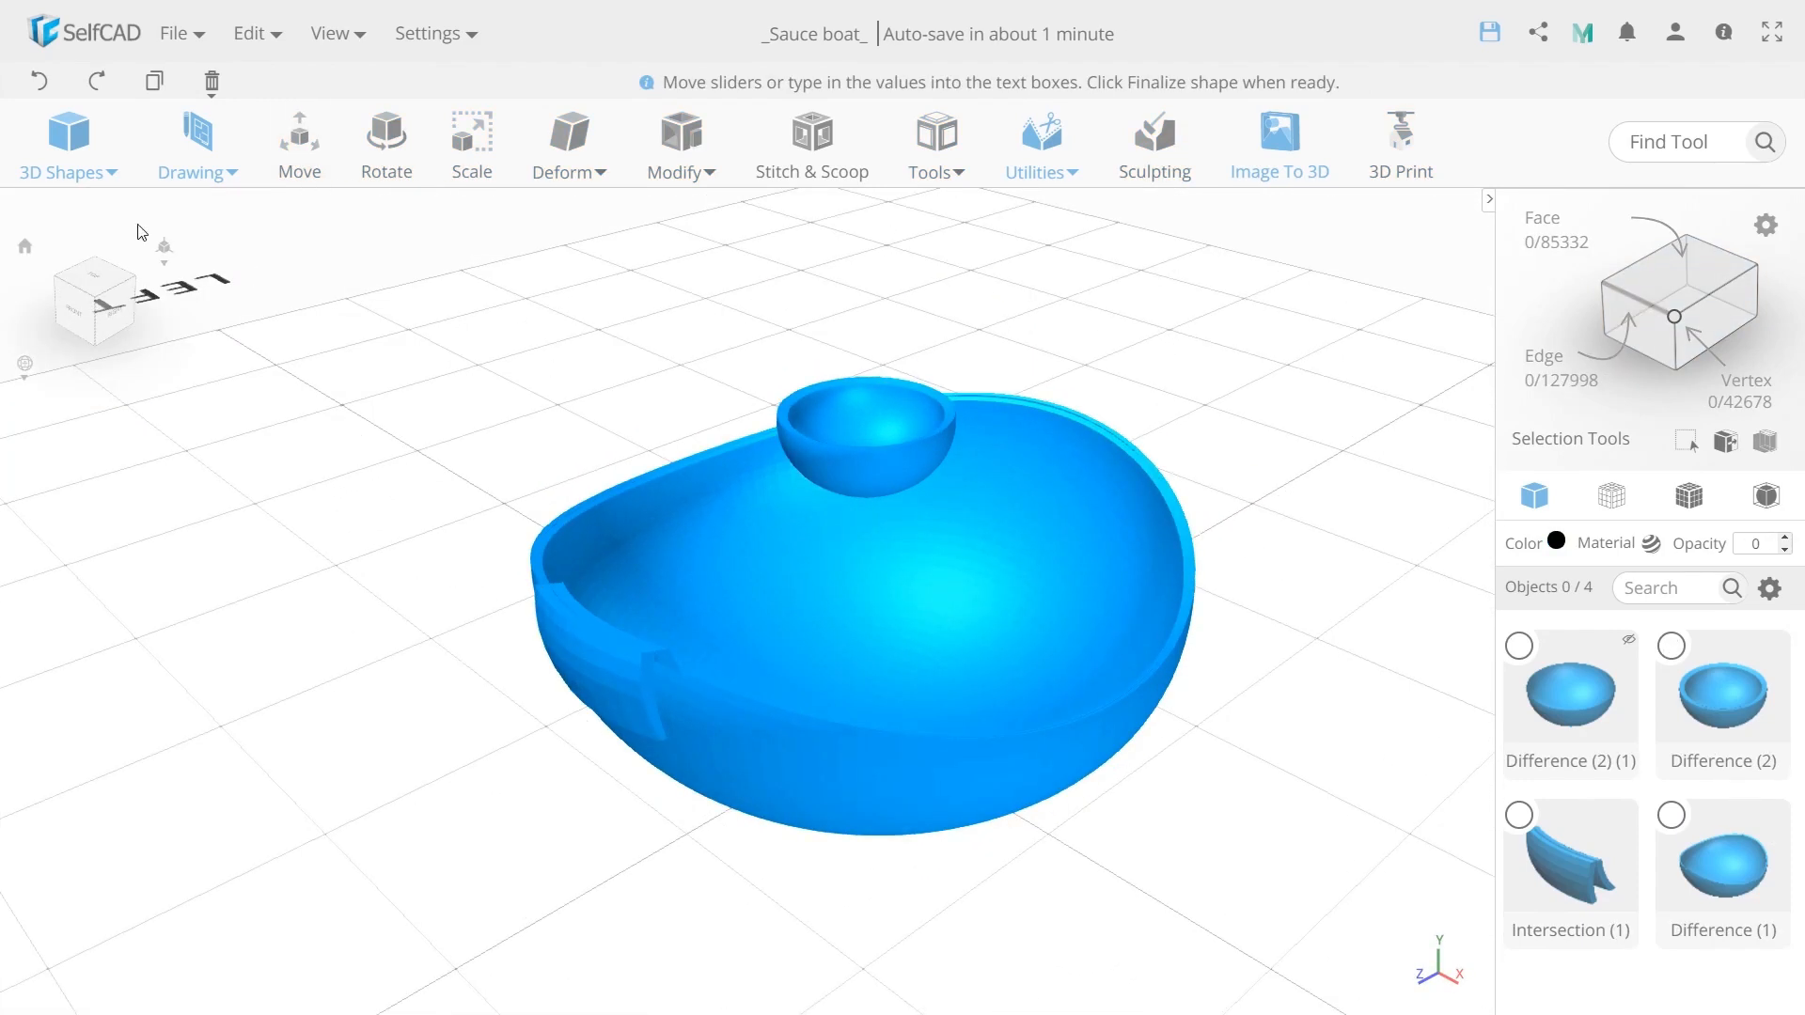
Create a box 25 wide, 60 high and 5 deep.
left_click(68, 141)
left_click(85, 233)
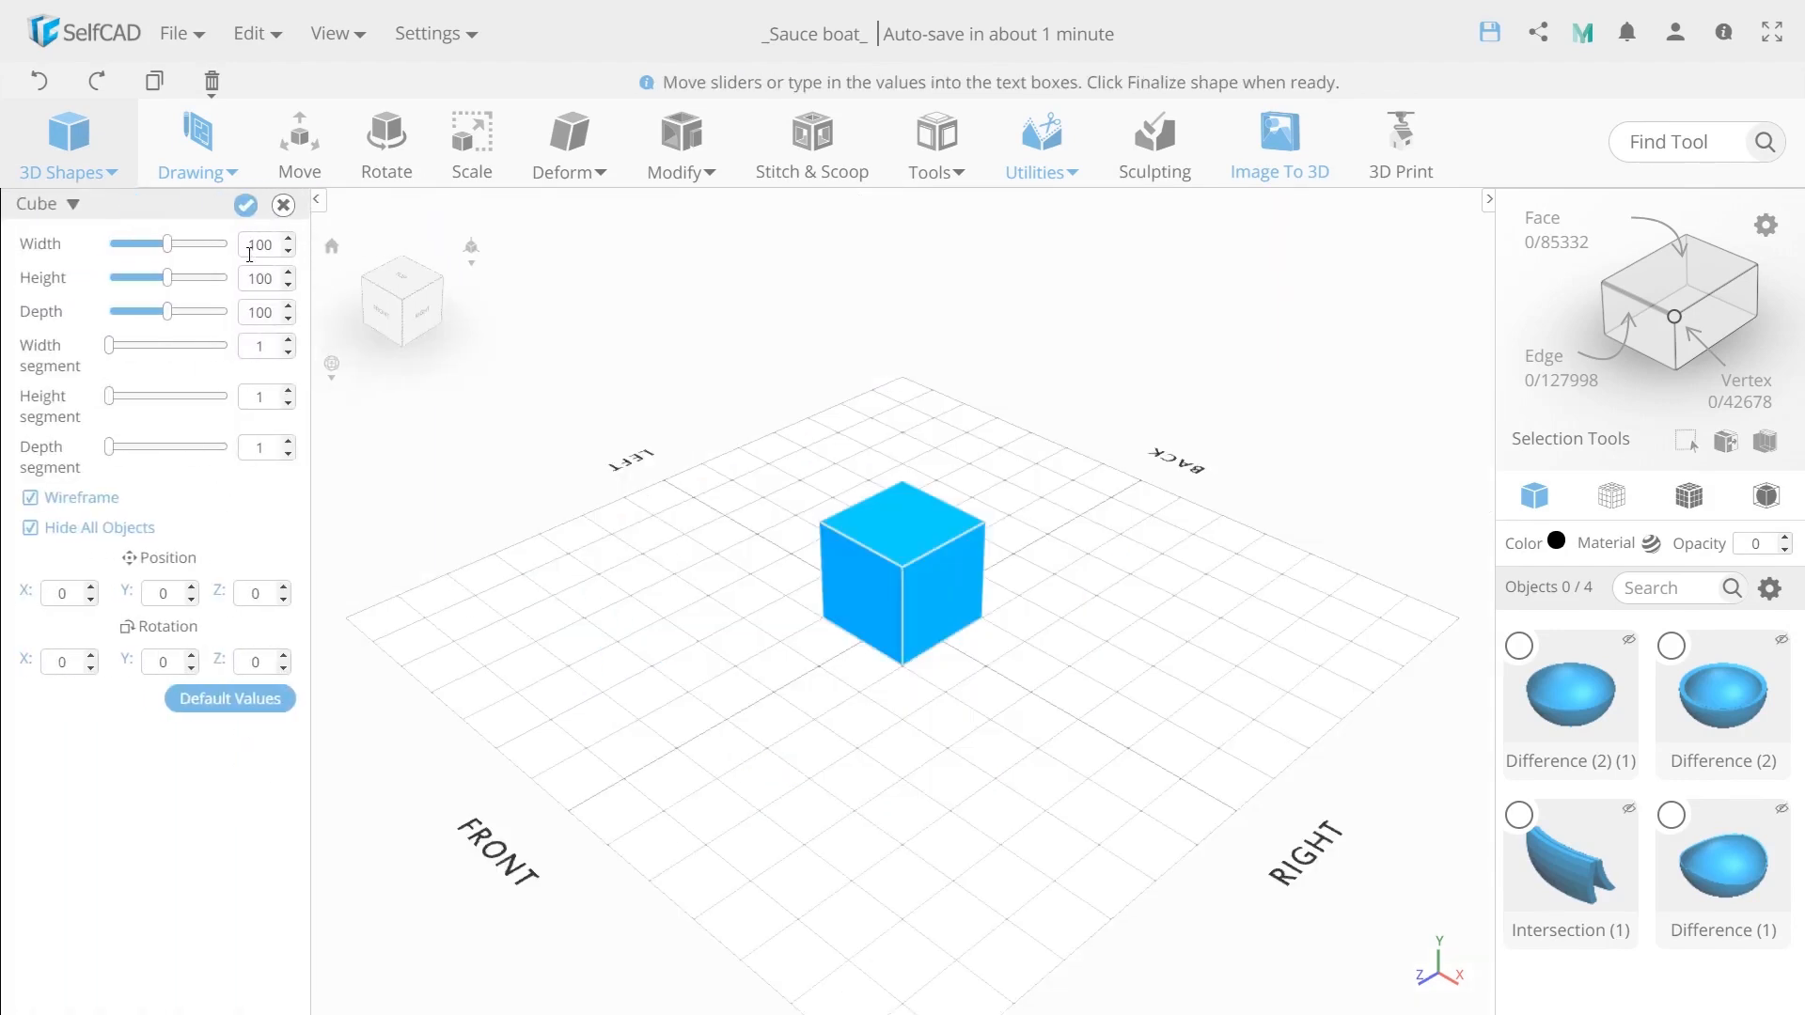
key("Return")
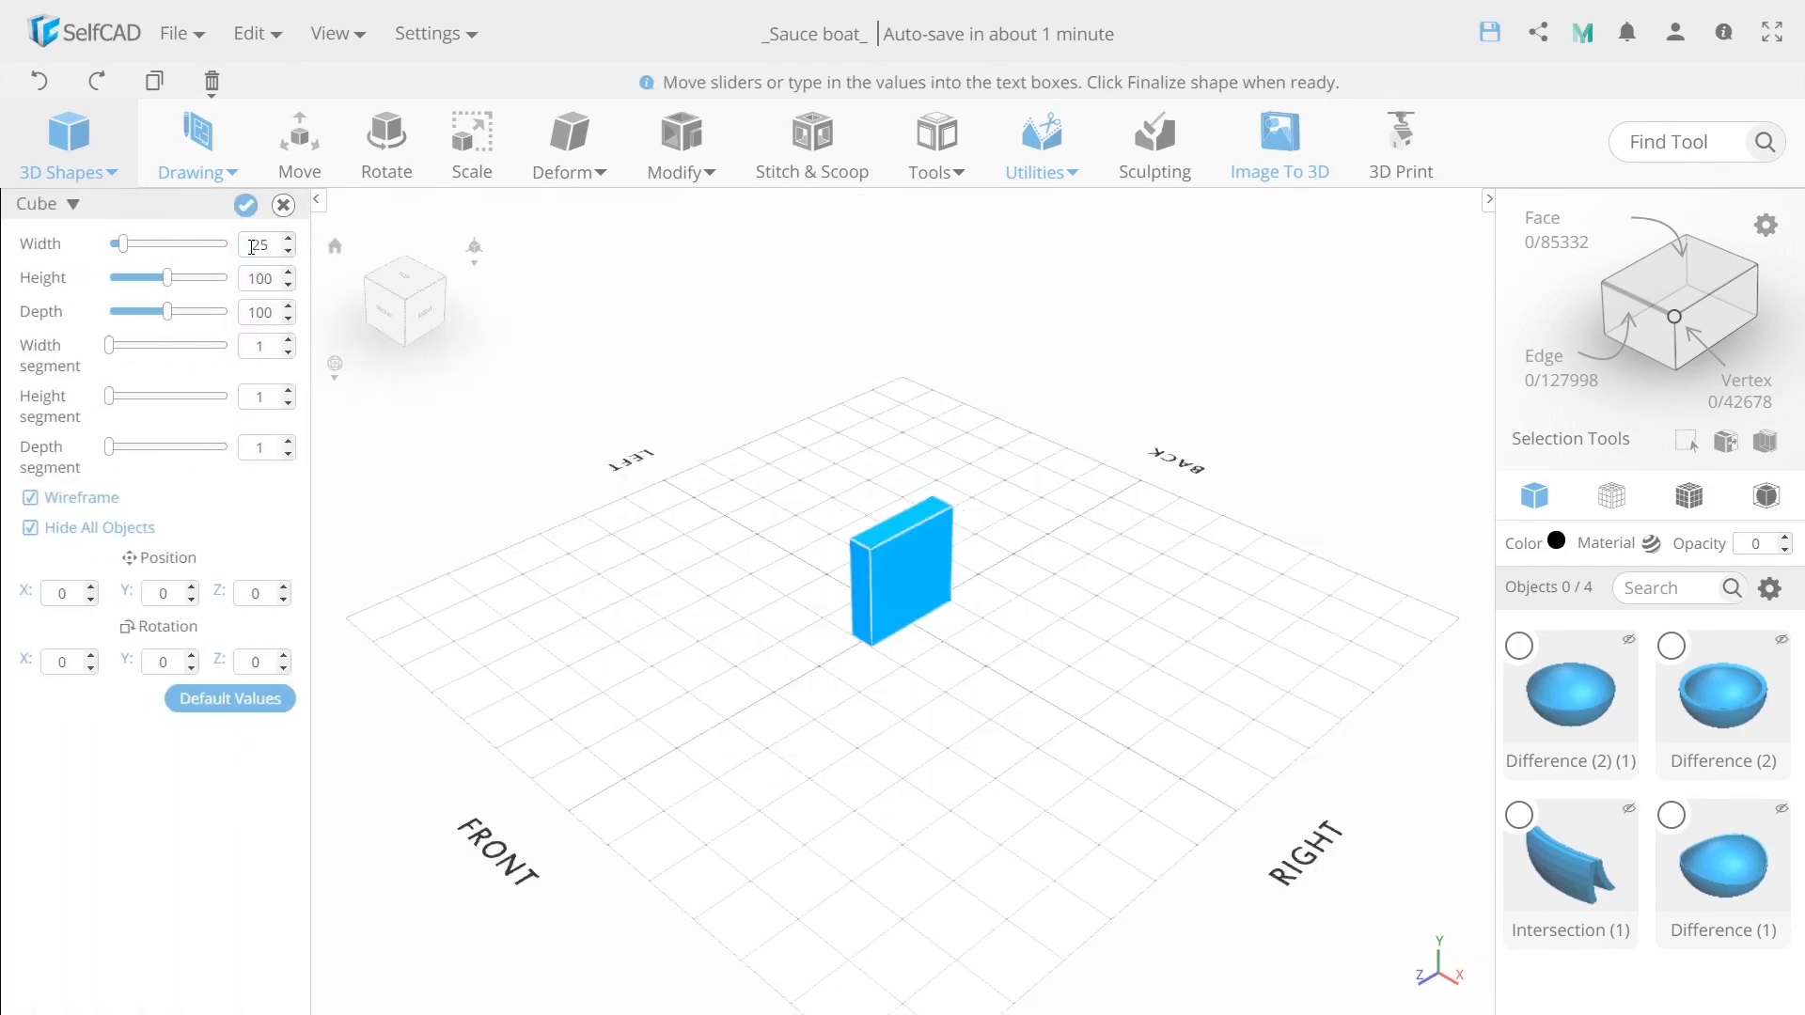
left_click(253, 282)
type("60")
key("Return")
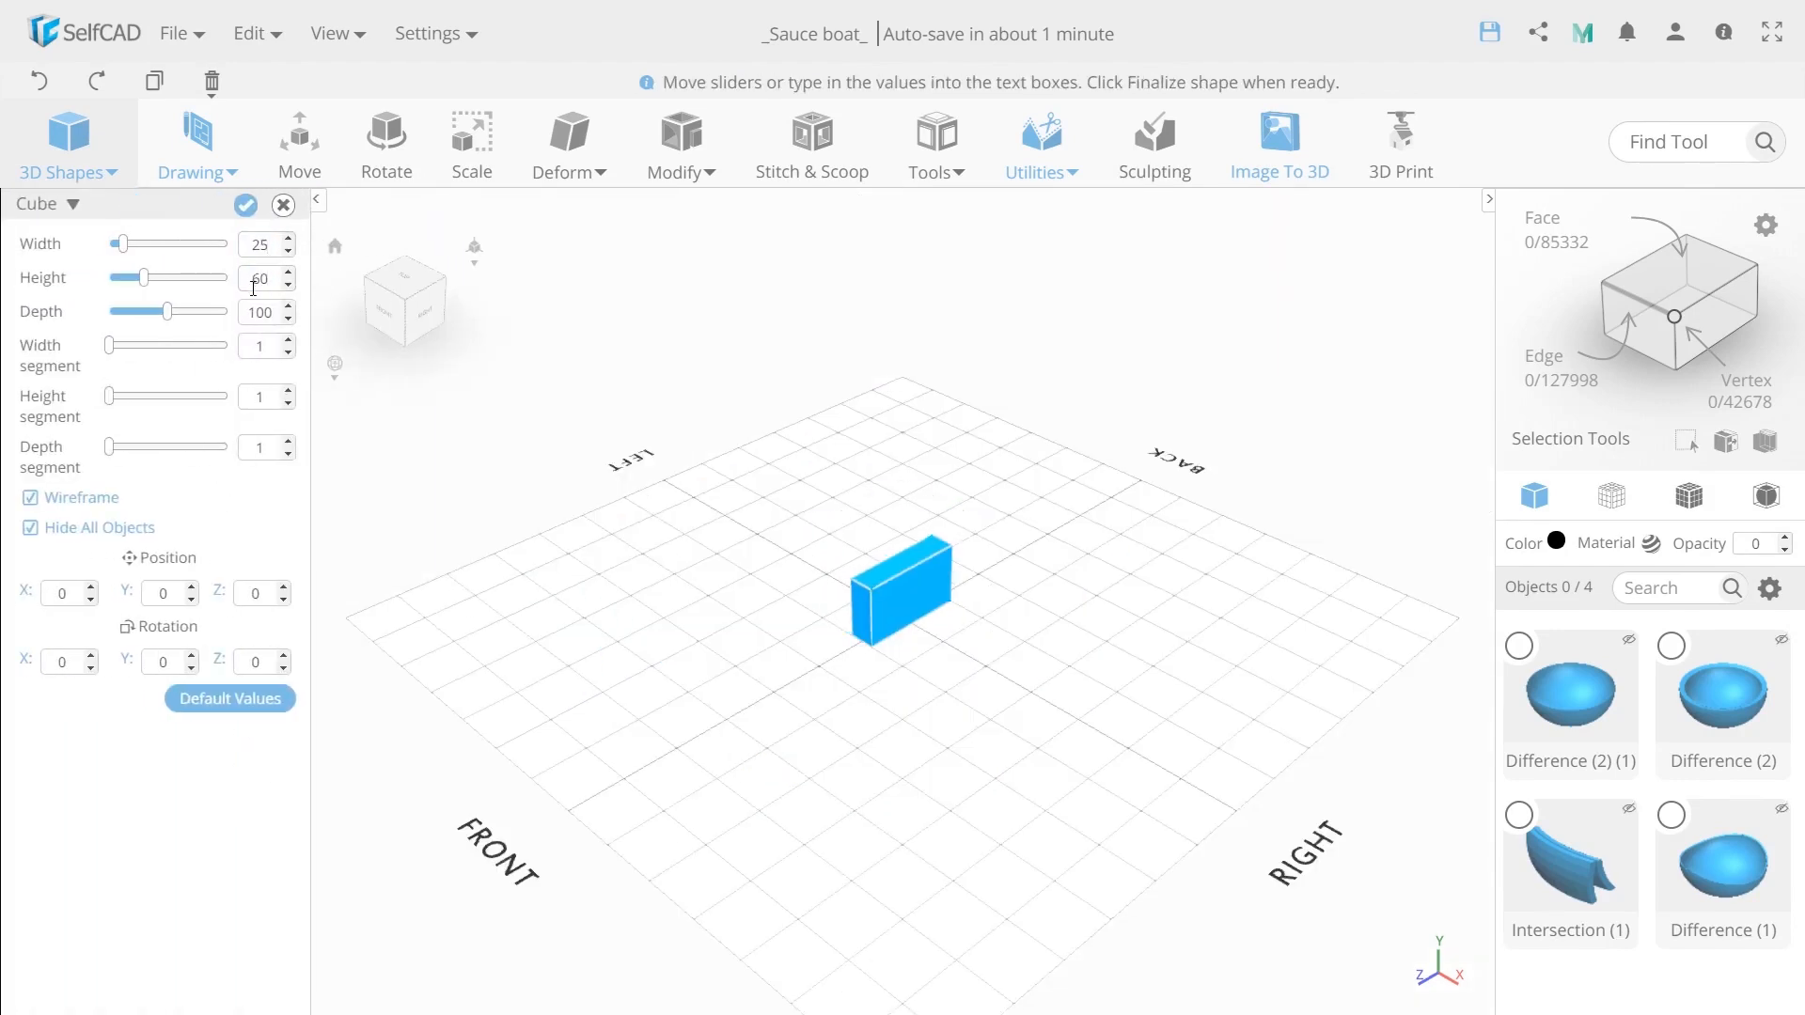
left_click(254, 313)
type("15")
key("Return")
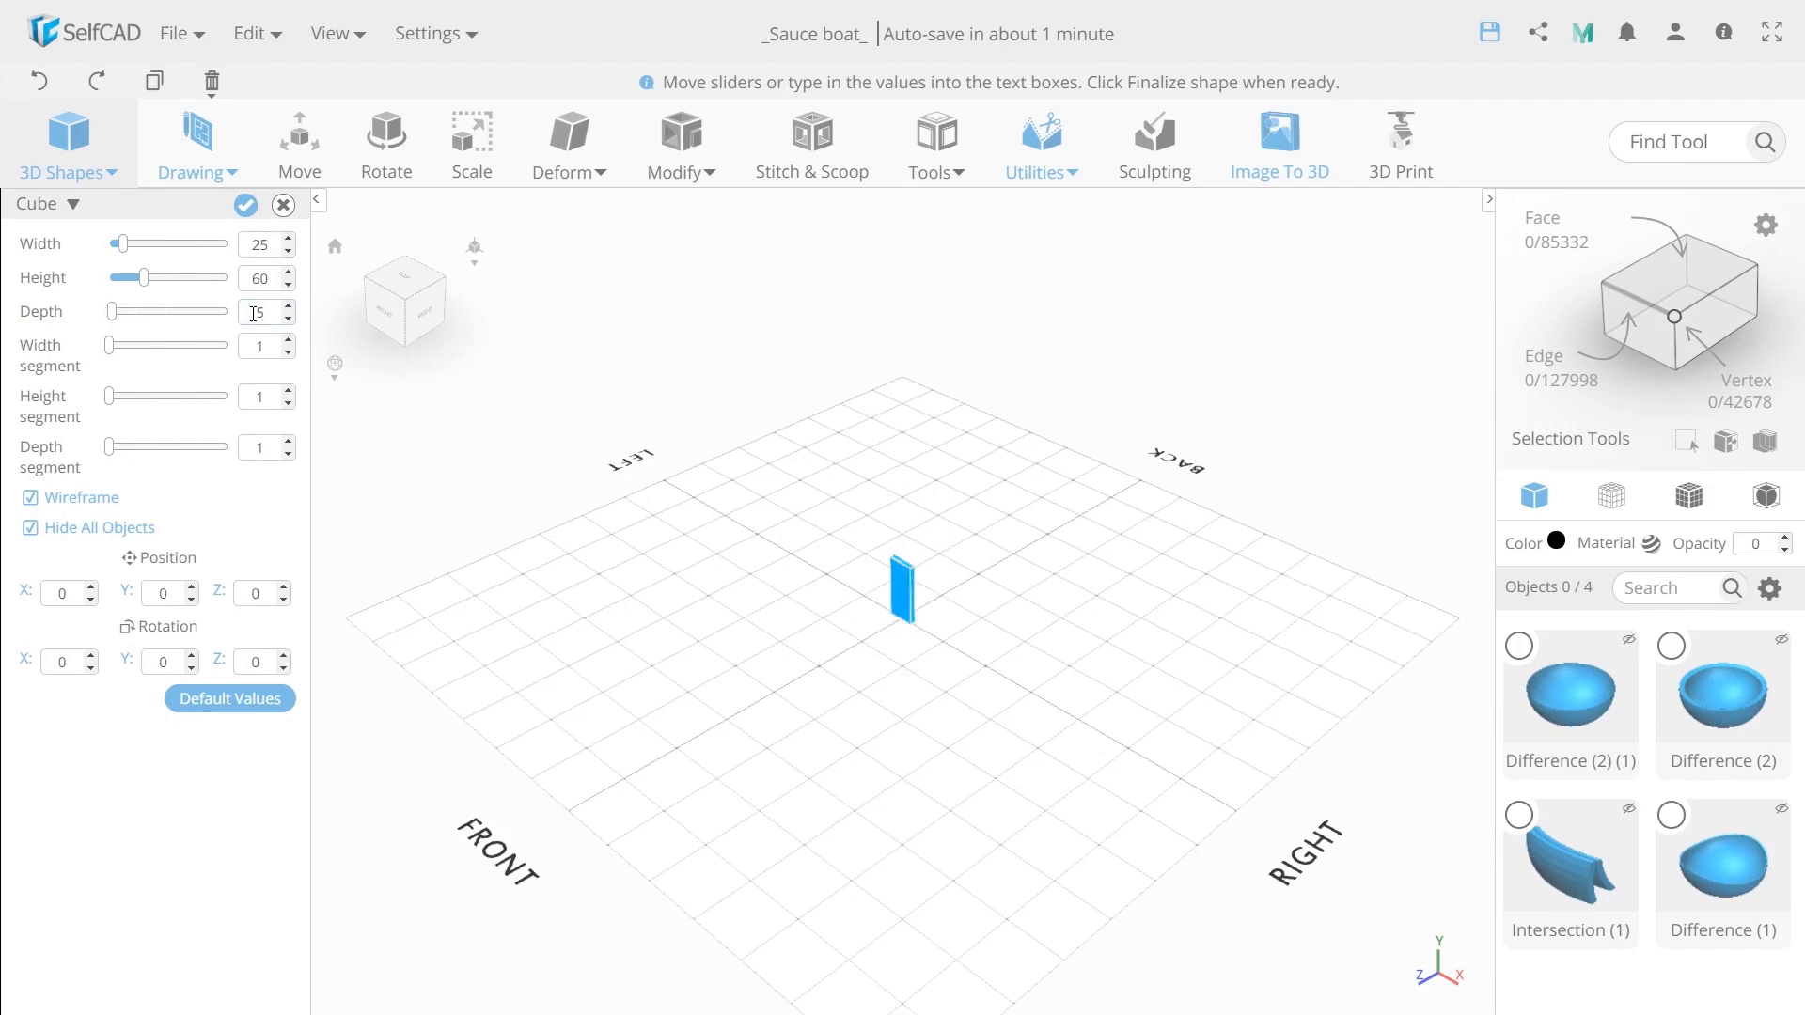
left_click(245, 204)
scroll(905, 549, "up", 10)
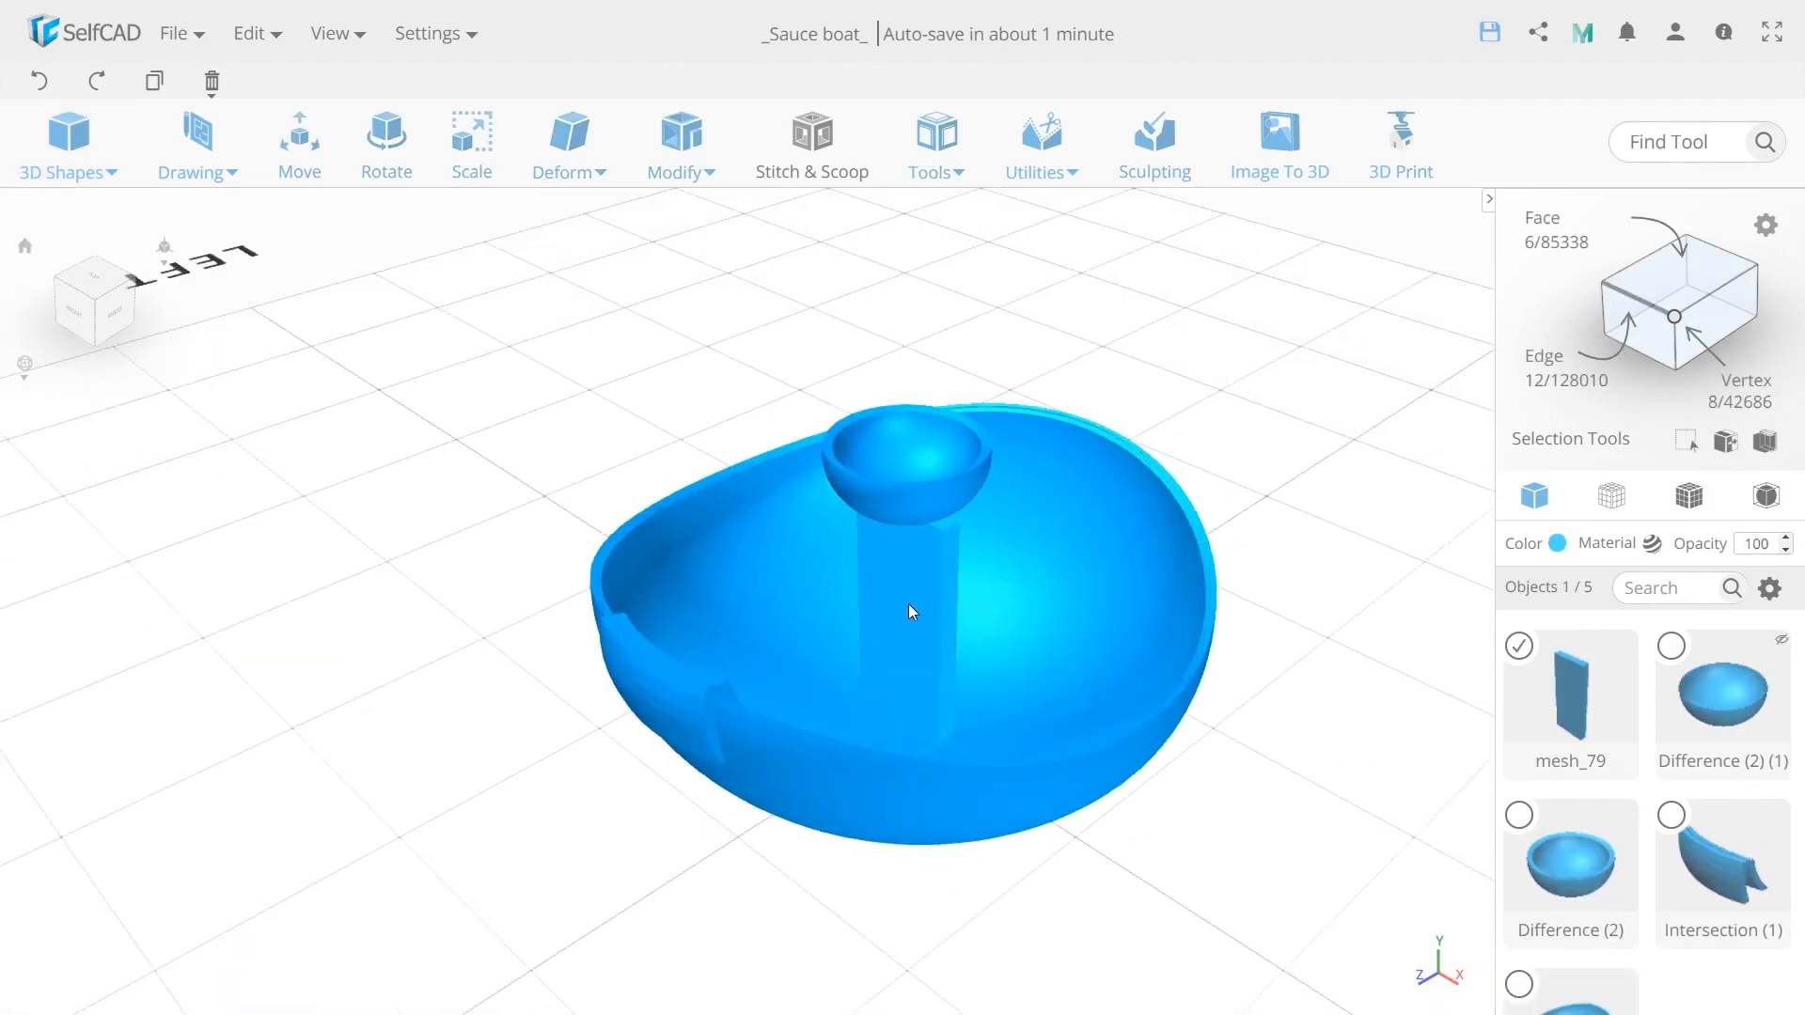
Rename the intersection piece as Connector and the large bowl as Bowl.
double_click(1723, 836)
type("Connector")
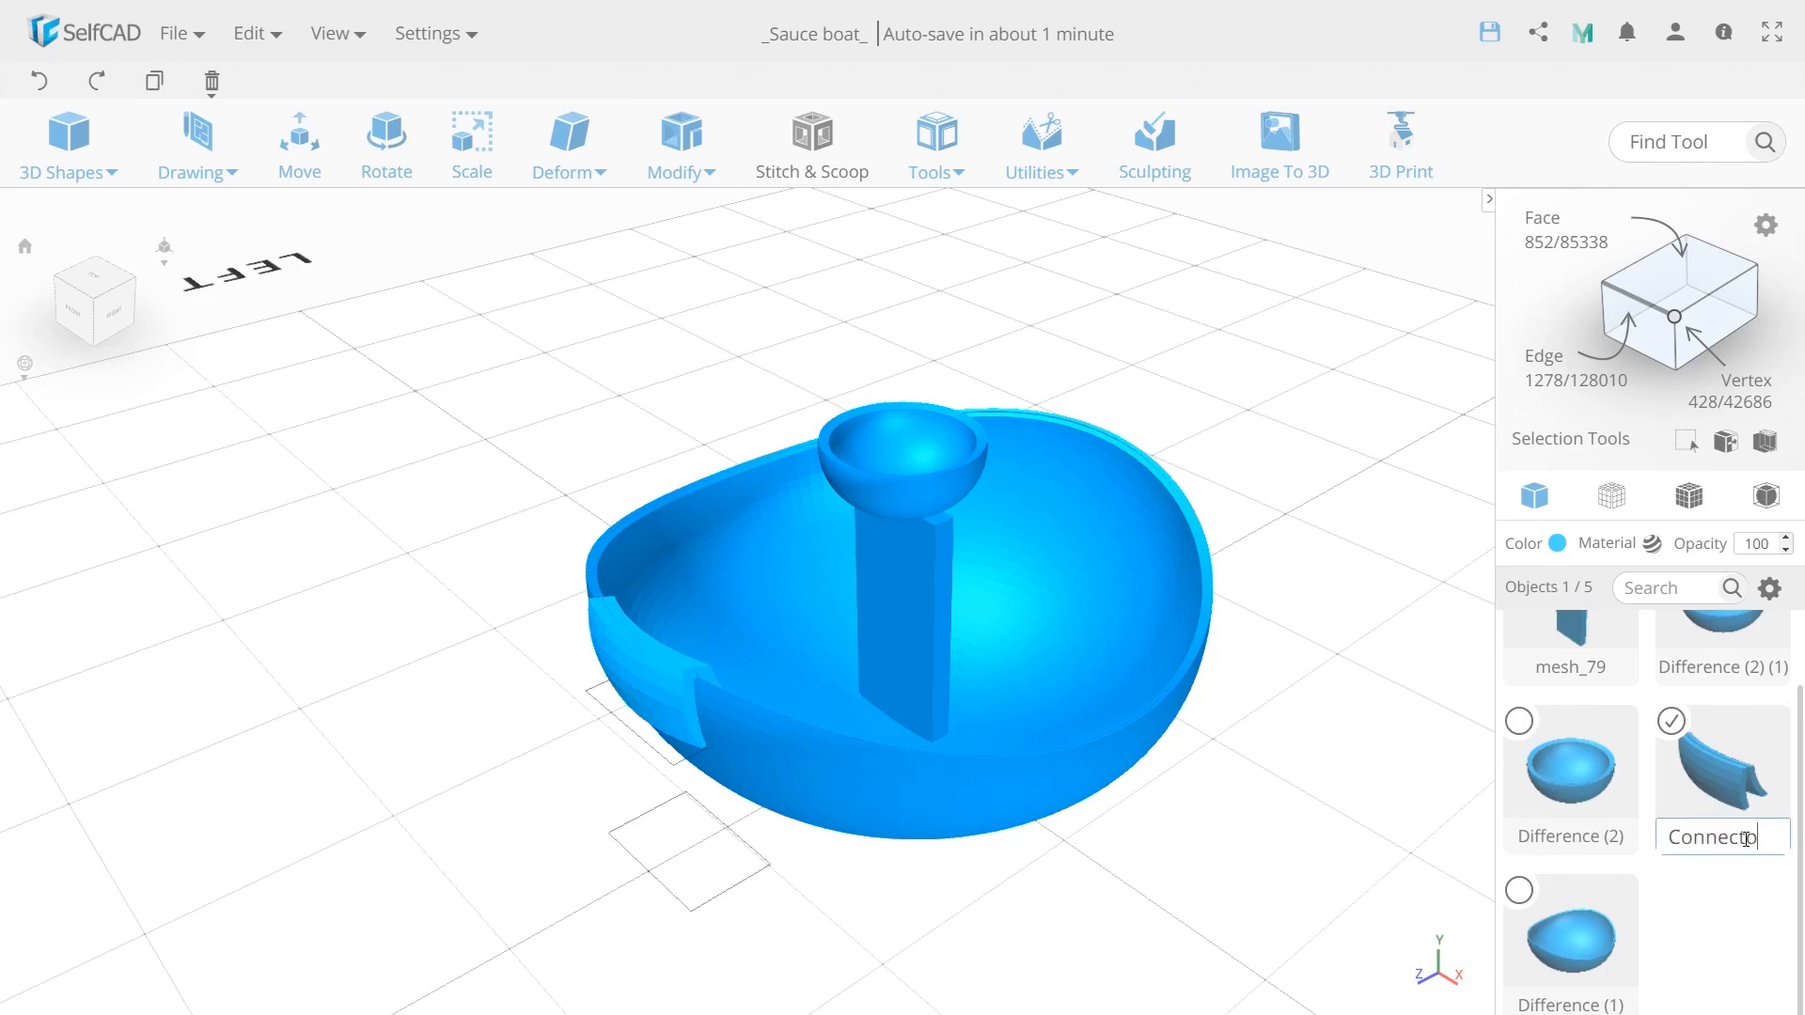
key("Return")
left_click(898, 819)
double_click(1538, 998)
type("Bowl")
key("Return")
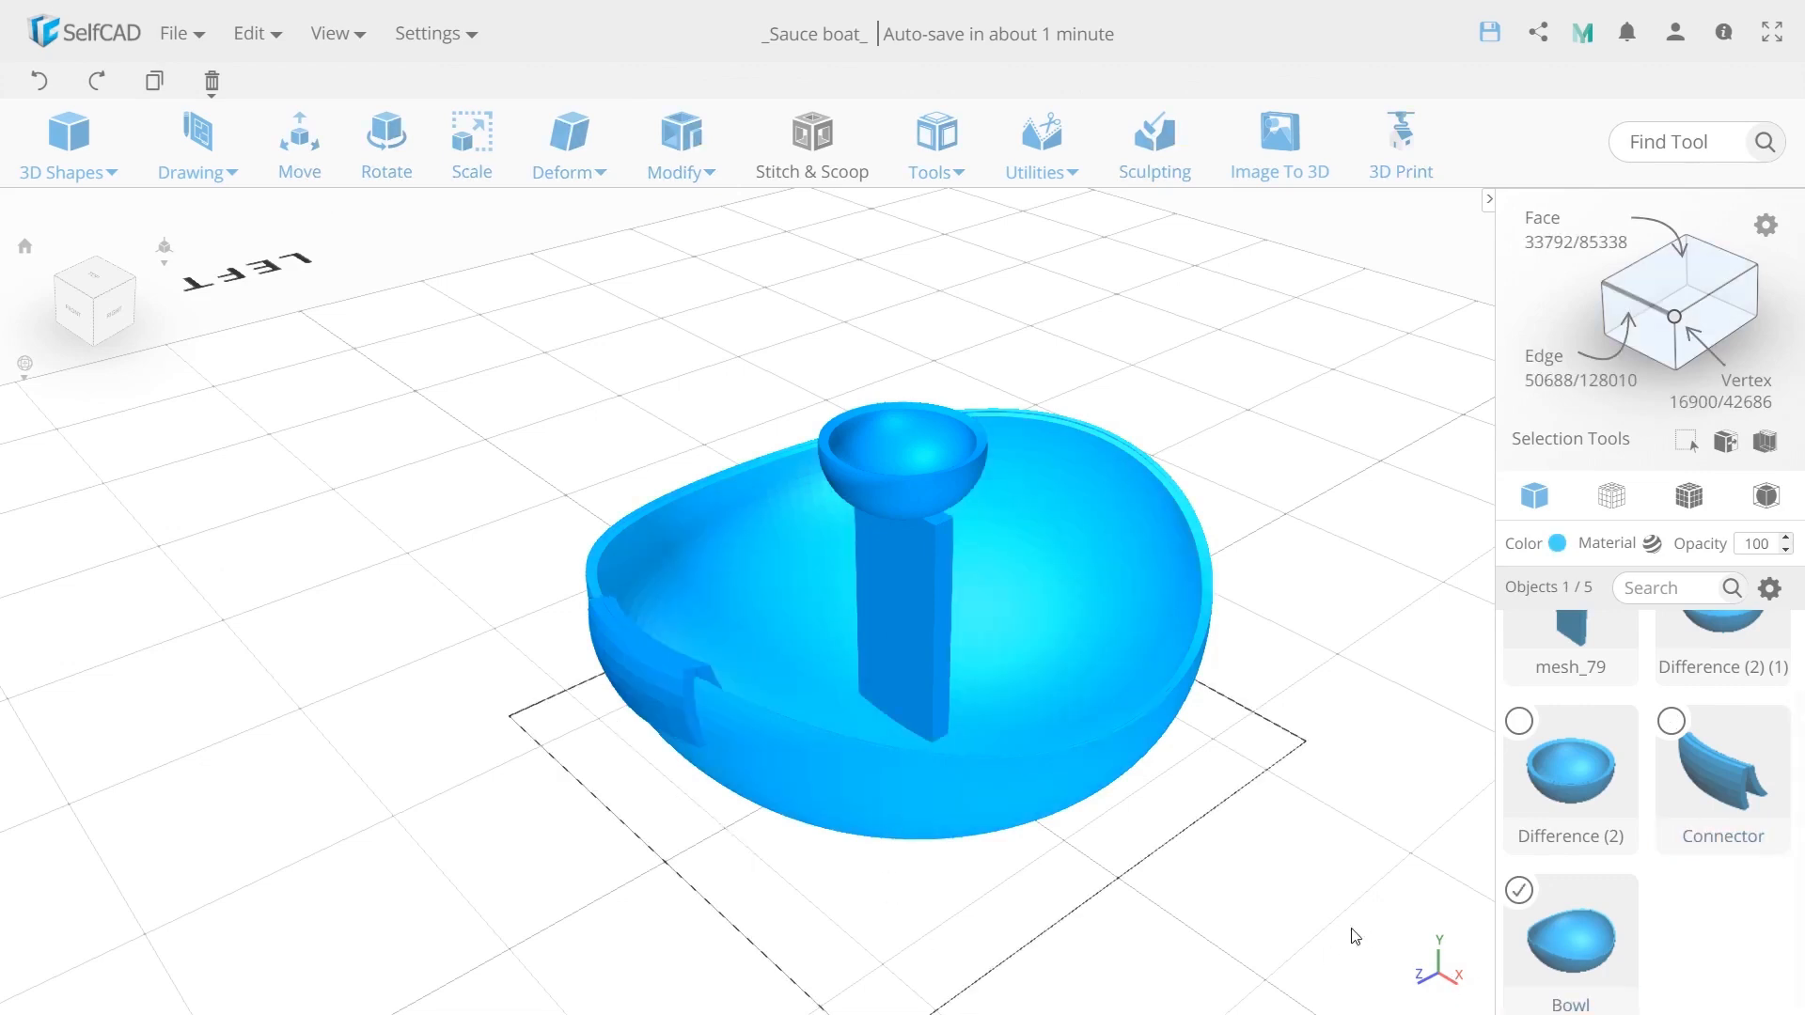
left_click(1335, 917)
Rename the visible small bowl as Bowl 1 and its hidden copy as Bowl 2.
left_click(948, 498)
double_click(1571, 836)
type("Bowl 1")
key("Return")
scroll(1645, 752, "up", 1)
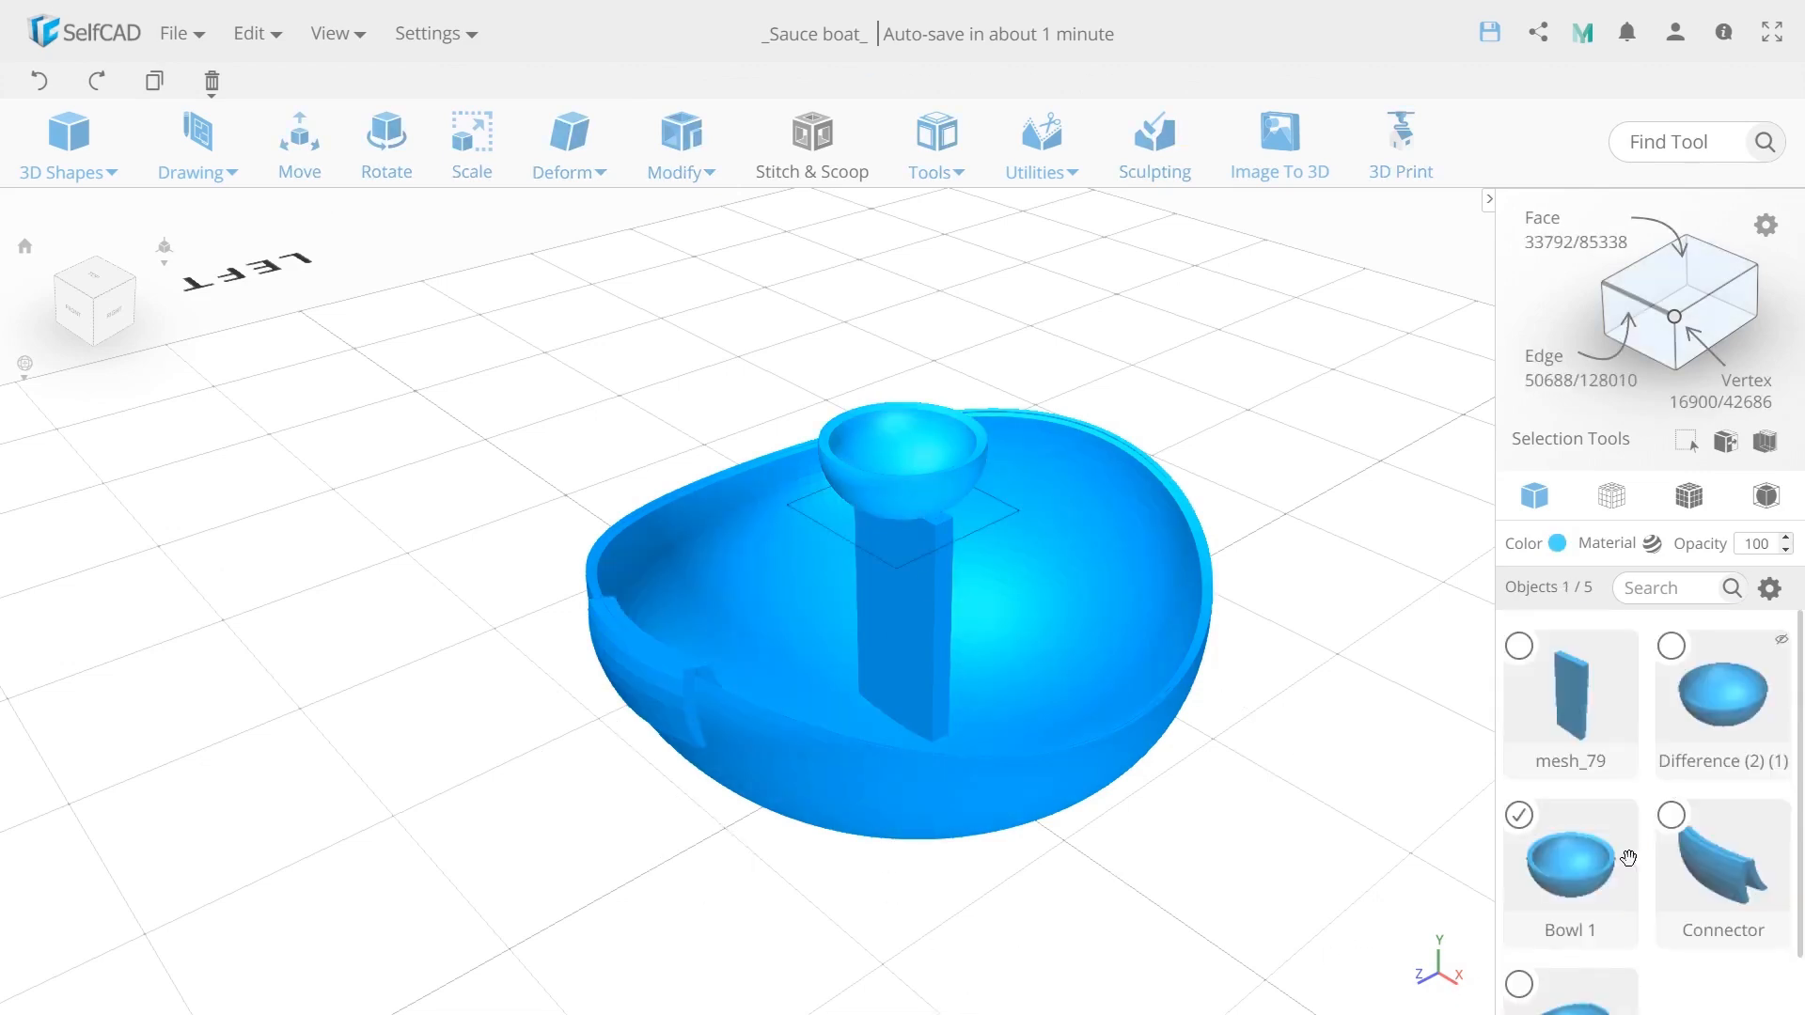
double_click(1707, 760)
type("Bowl 2")
key("Return")
Rename the thin box as Handler 1 and clear the selection.
double_click(1570, 760)
type("Handler 1")
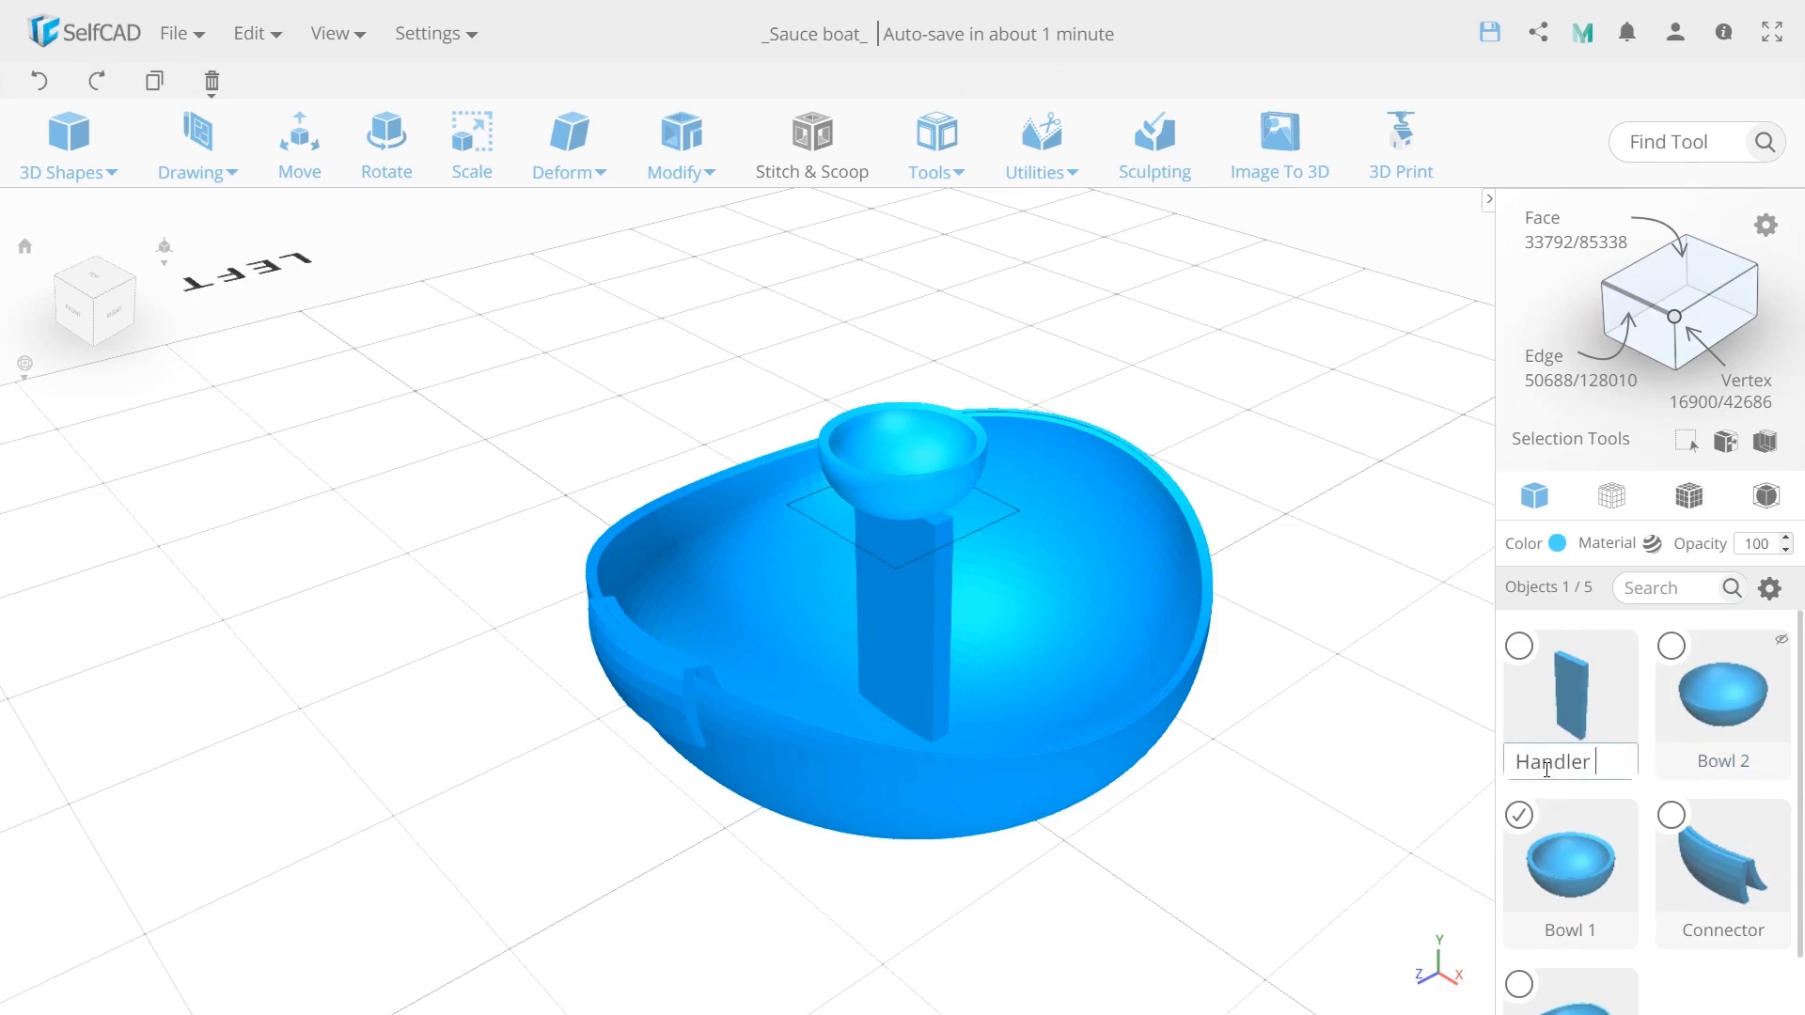
key("Return")
left_click(1398, 783)
Align Handler 1 to the Connector piece, using Top and Center alignment.
left_click(1509, 644)
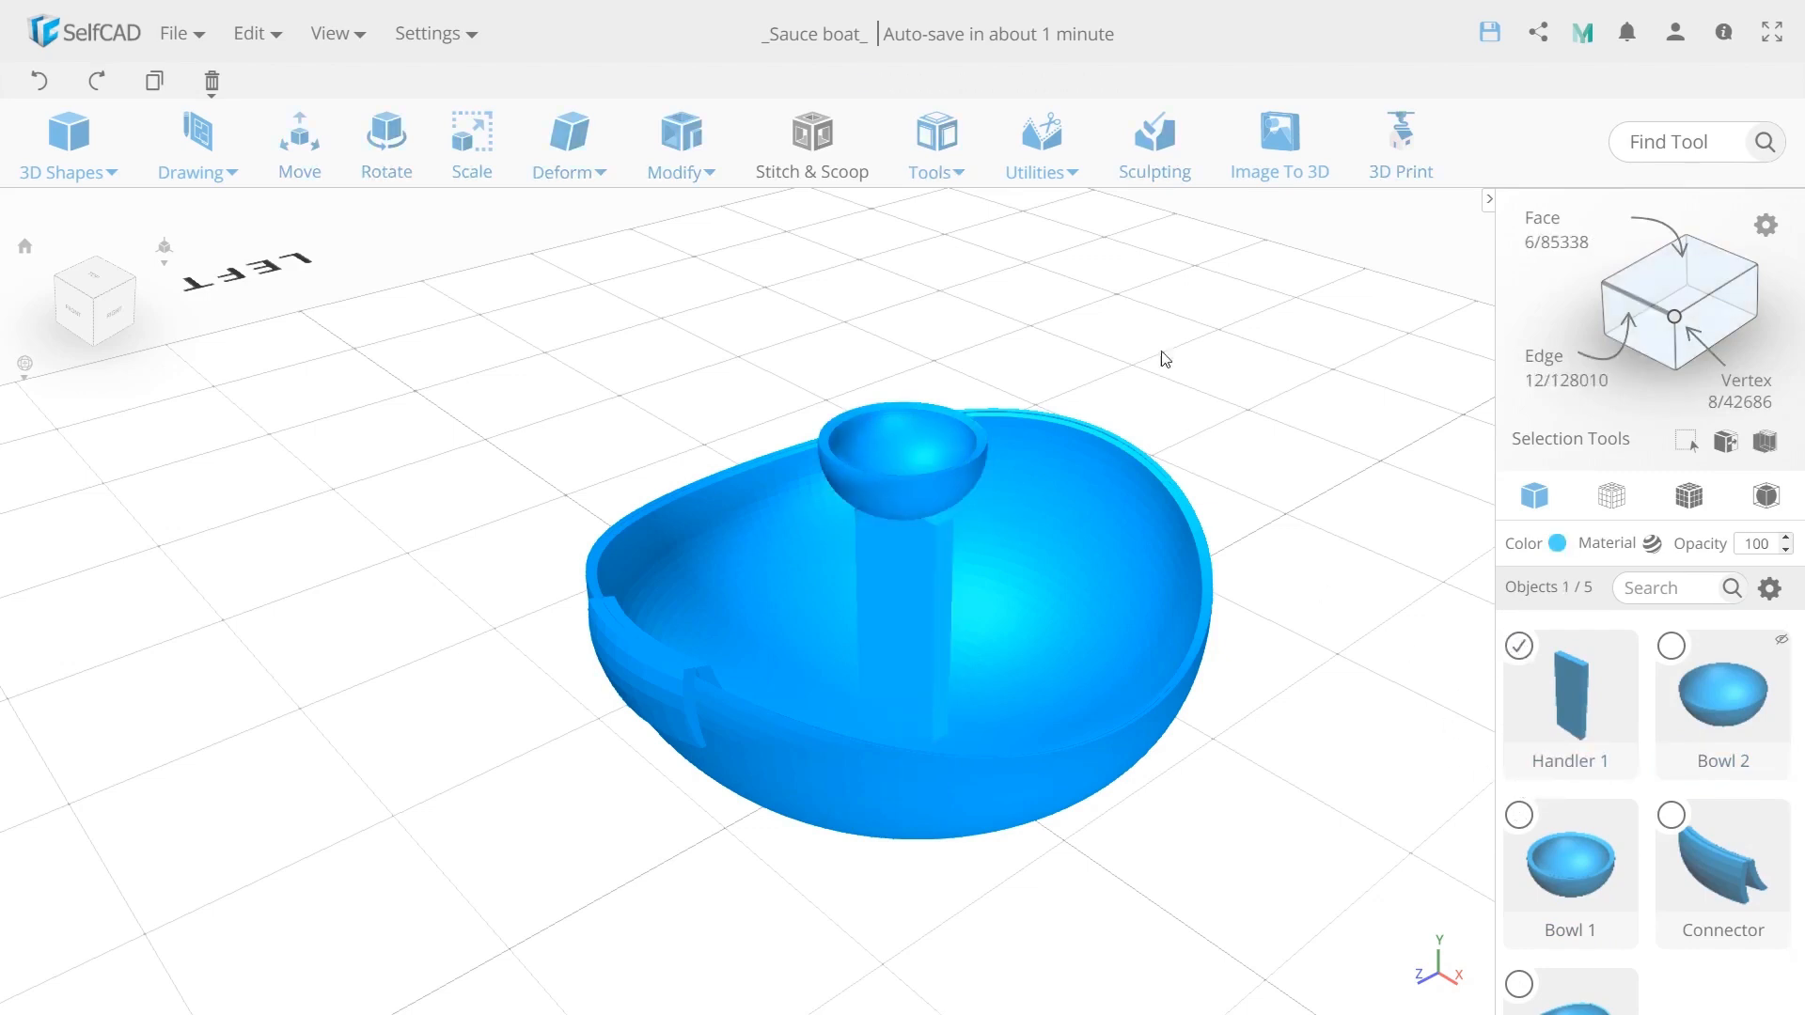
left_click(1042, 151)
left_click(1048, 282)
left_click(1053, 220)
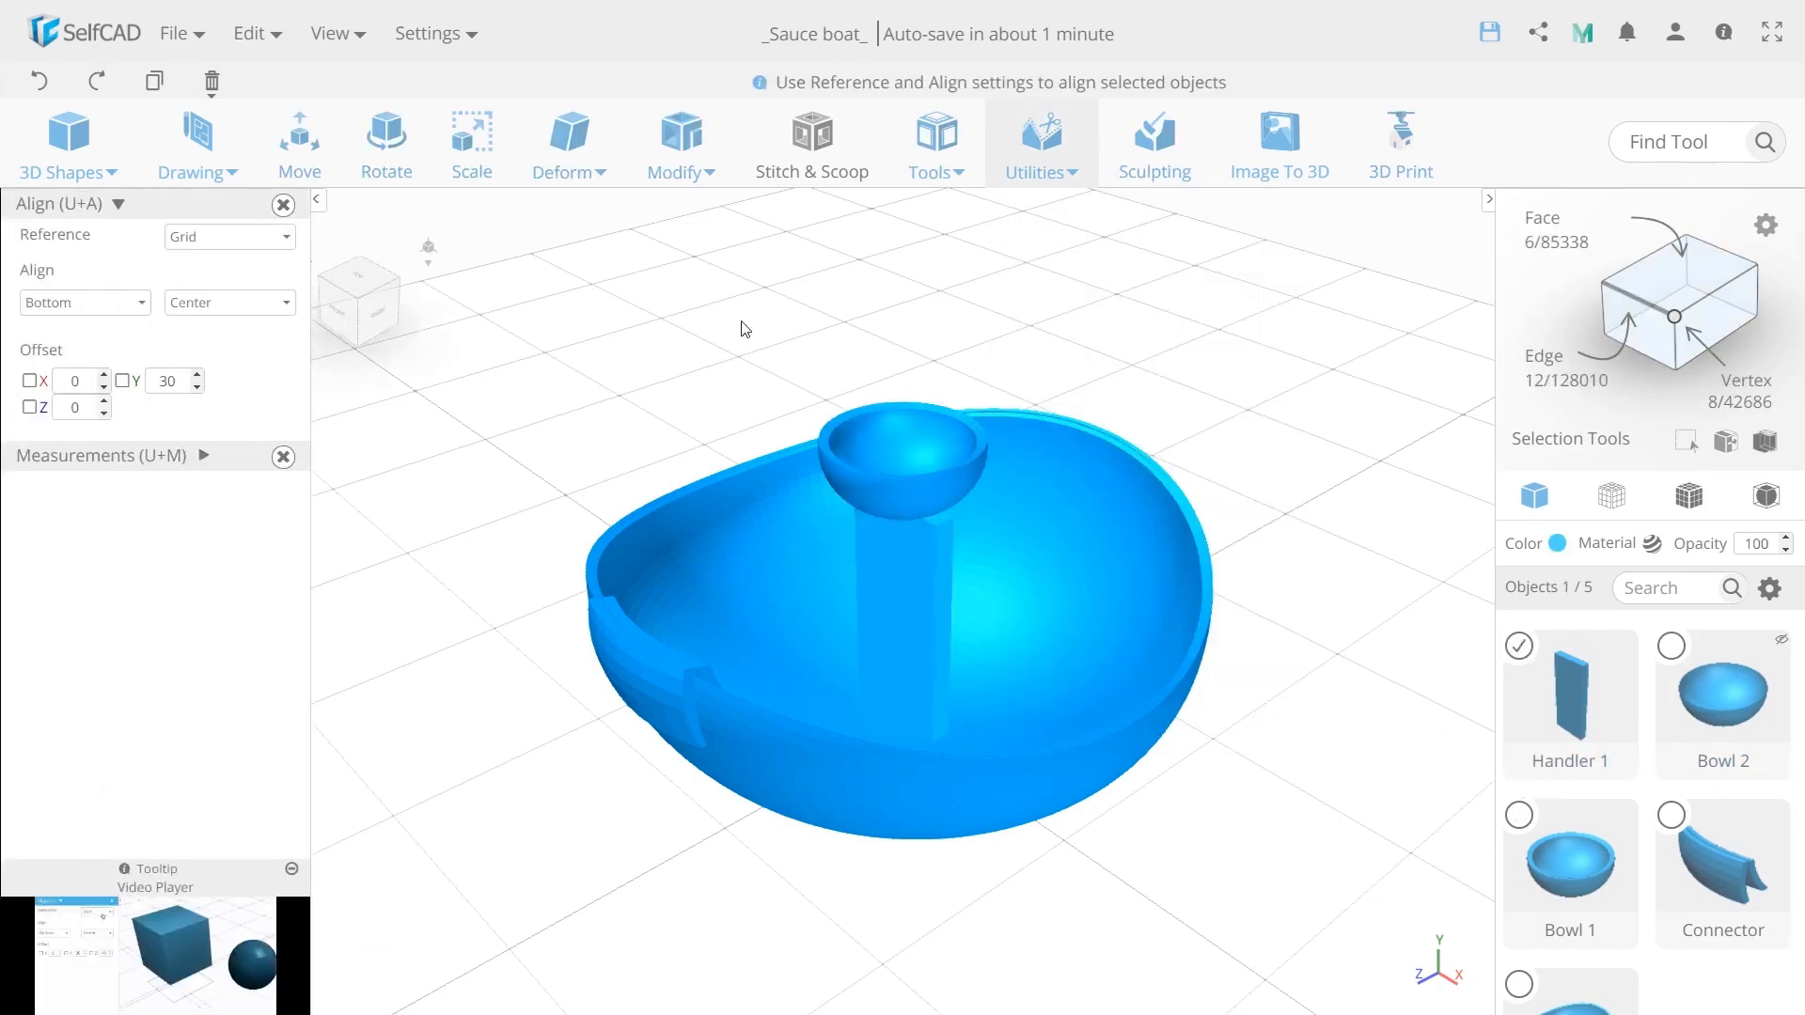
left_click(204, 246)
left_click(225, 308)
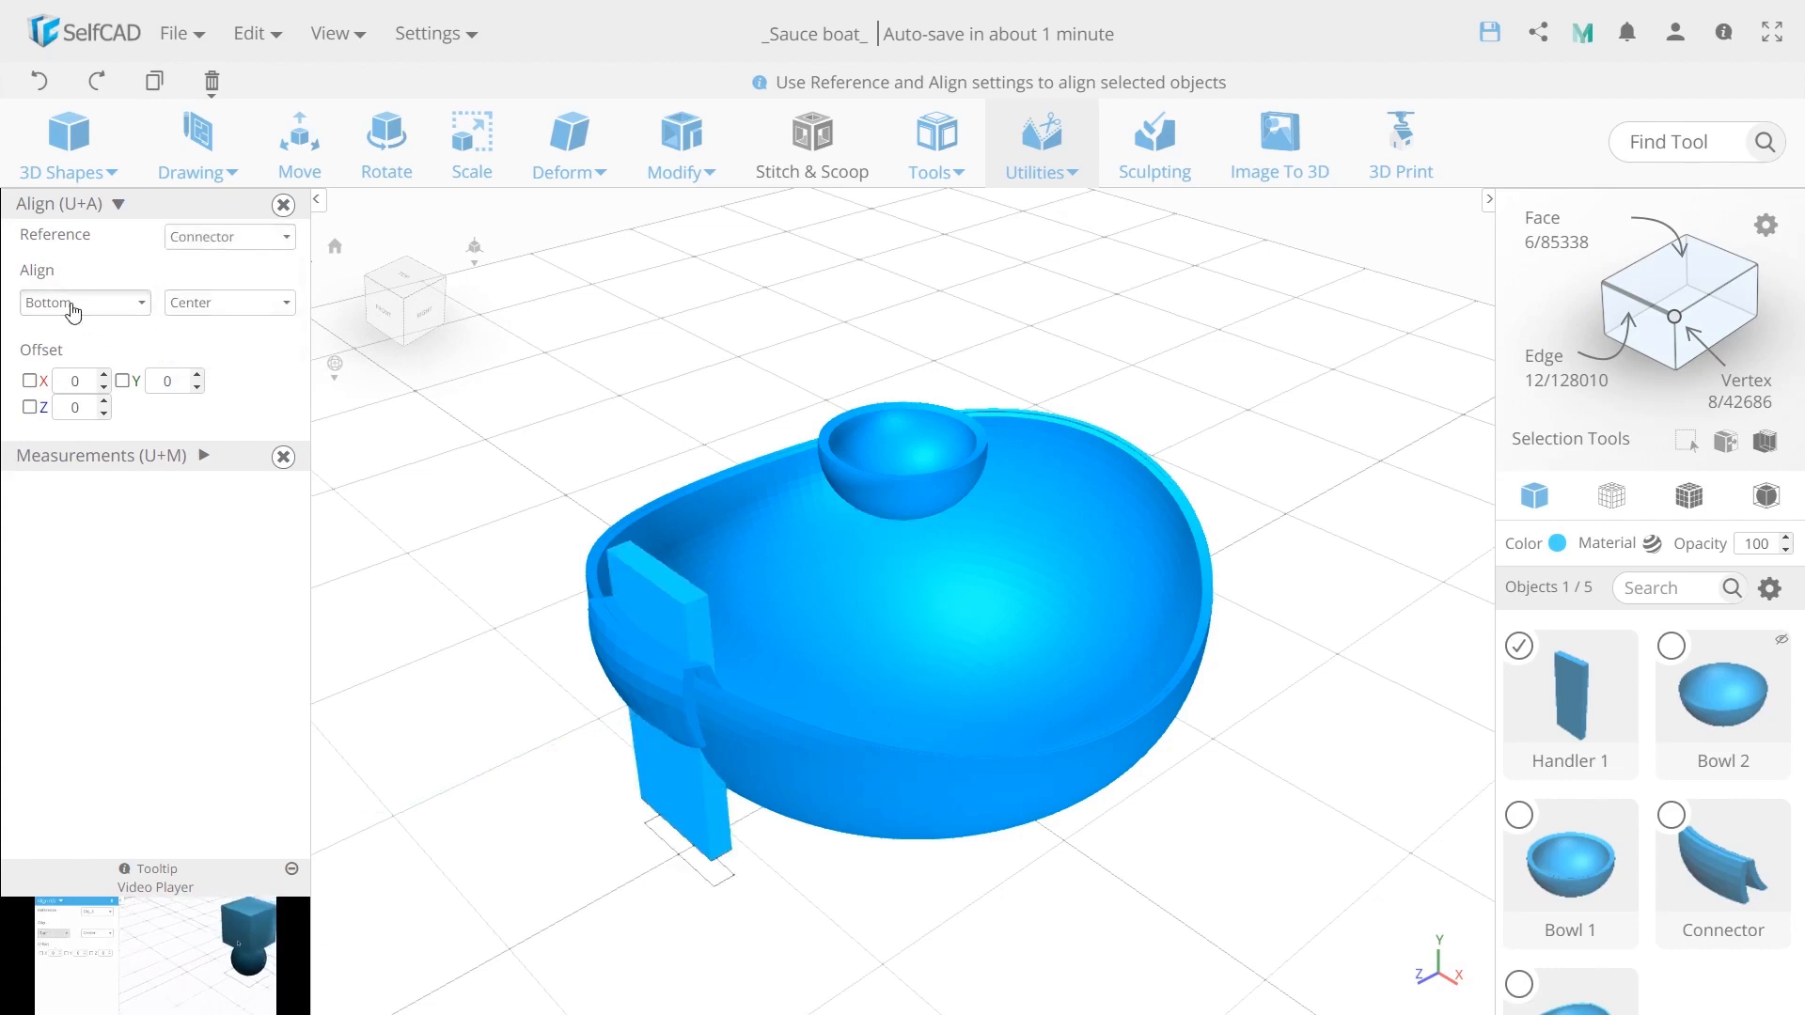
left_click(72, 302)
left_click(62, 332)
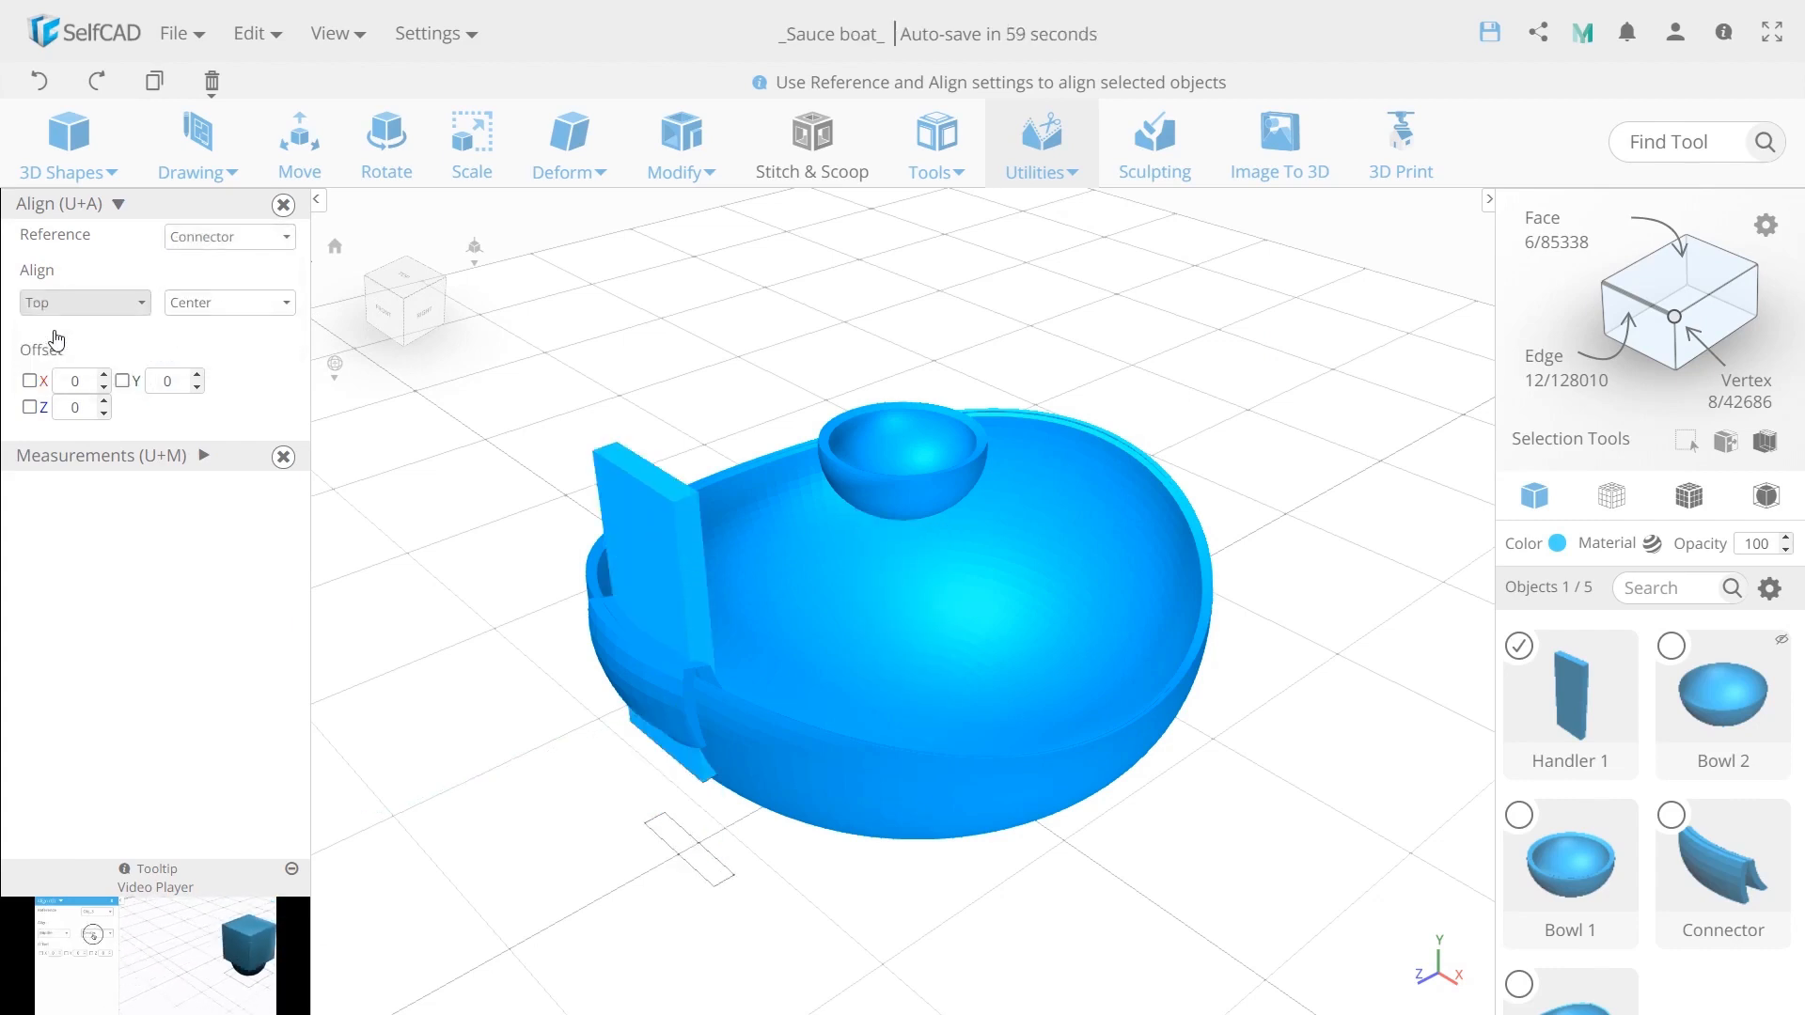
Move Handler 1 upward and outward to Y 53.22 and Z 63.23.
left_click(287, 170)
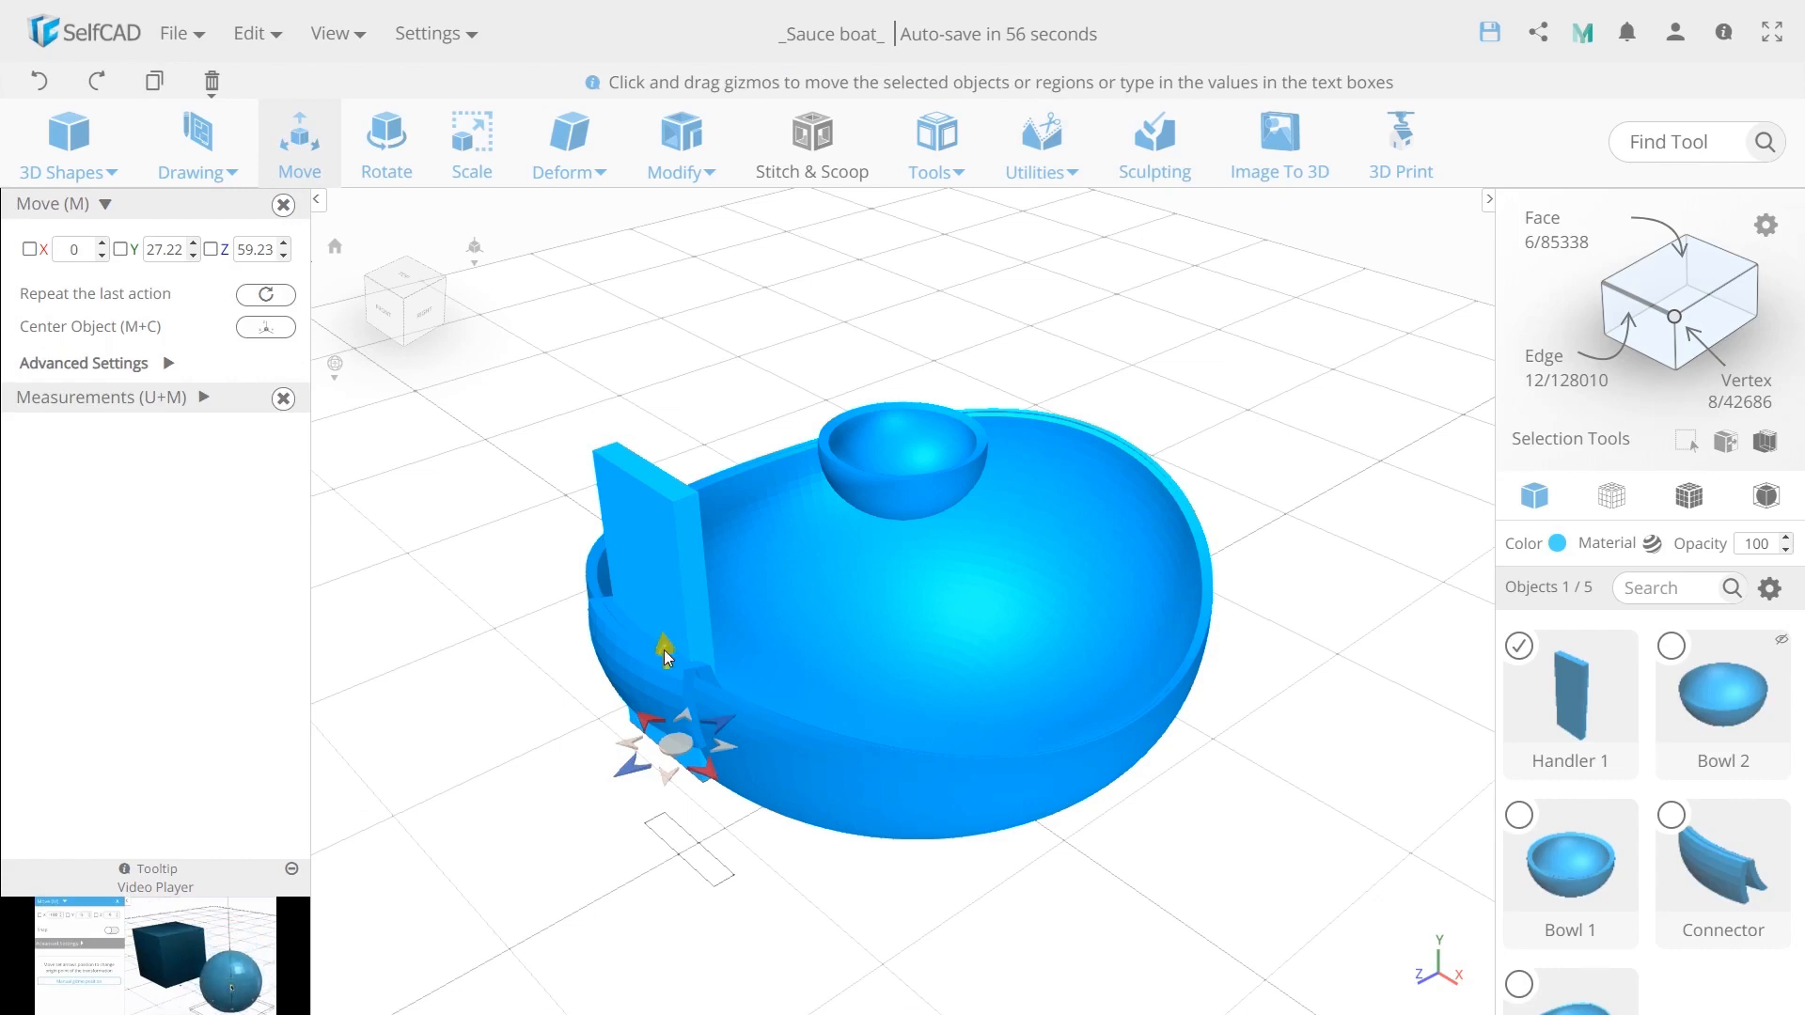
left_click_drag(664, 651, 599, 668)
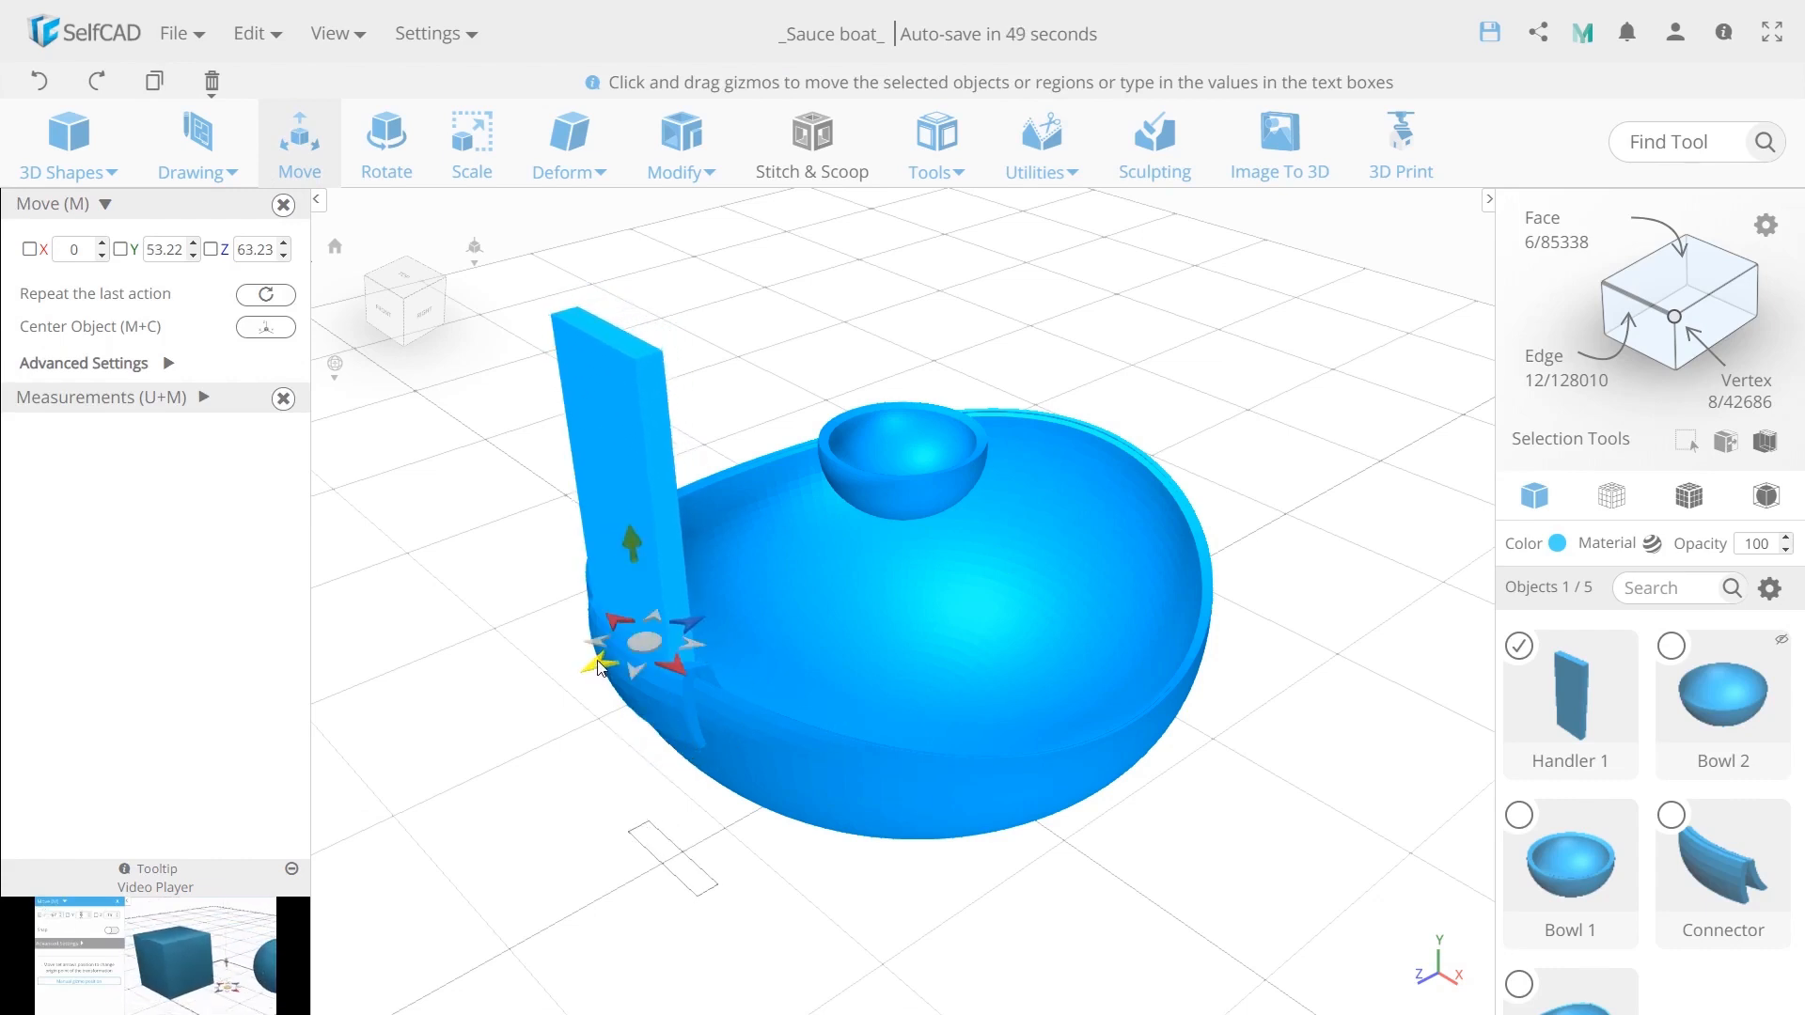
Taper Handler 1 by -50 along X so it narrows toward its upper end, then clear the selection and close Measurements.
left_click(578, 161)
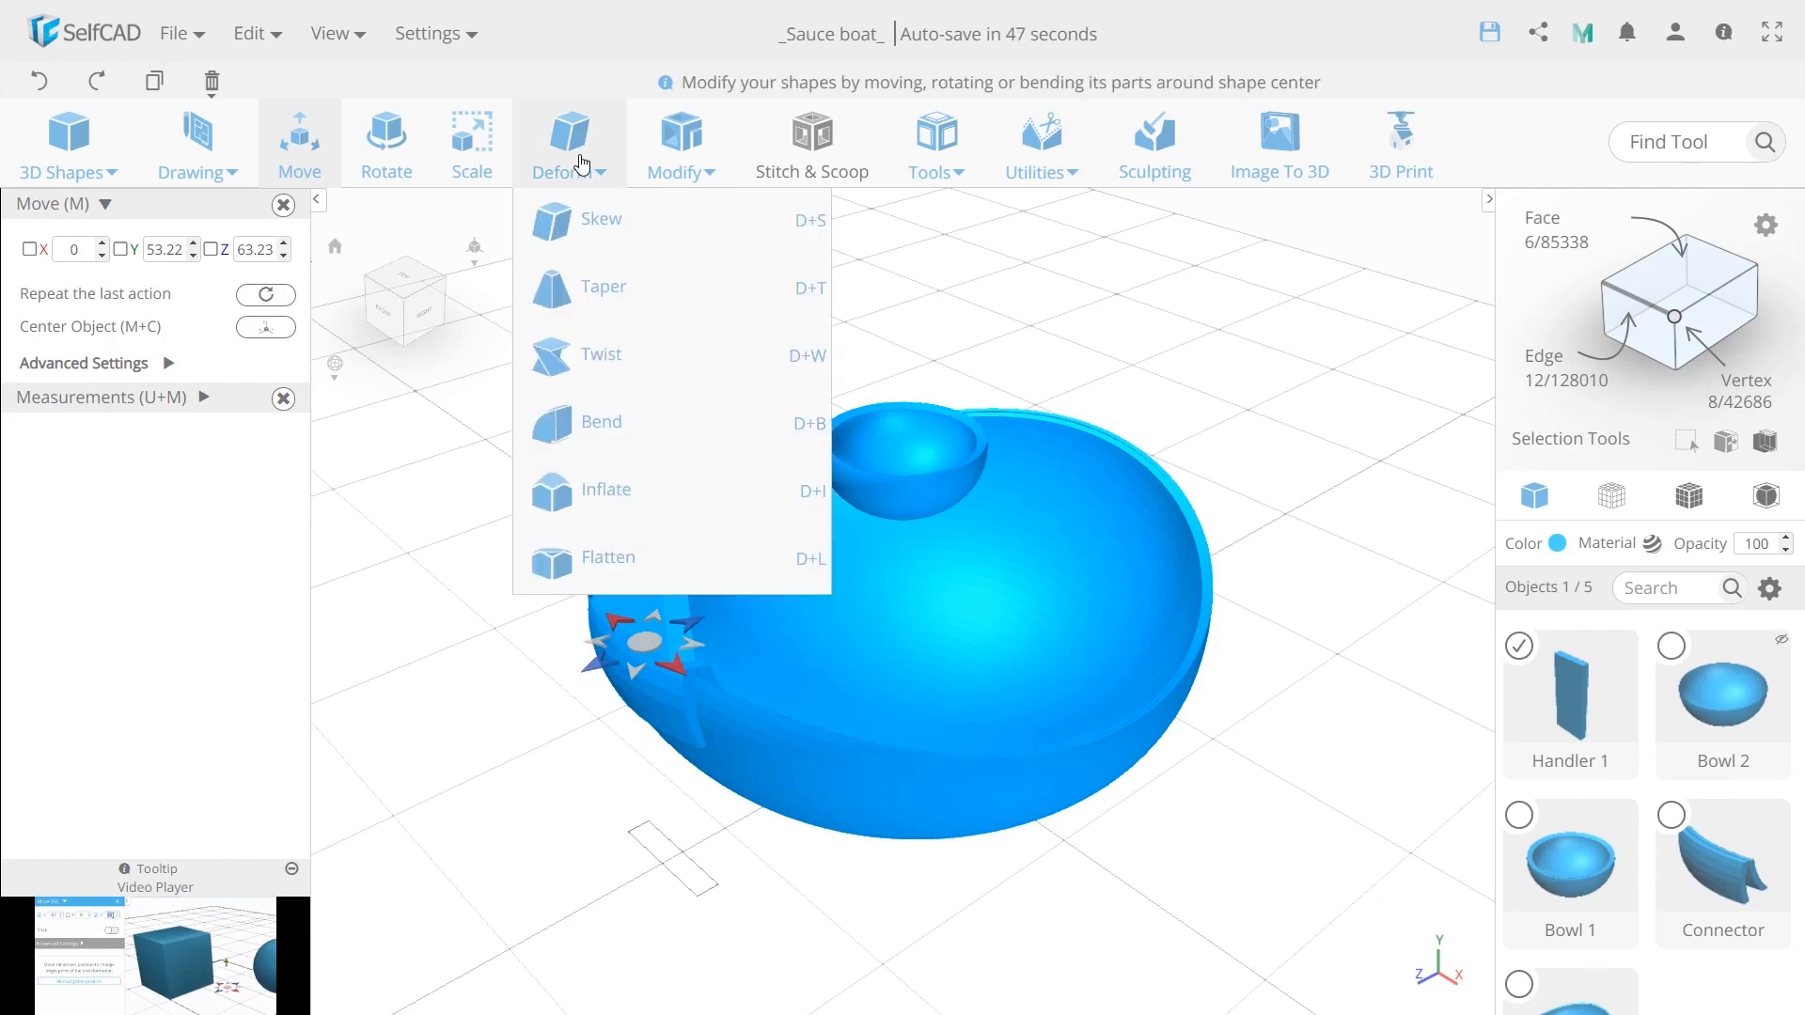
left_click(593, 290)
left_click_drag(544, 633, 818, 629)
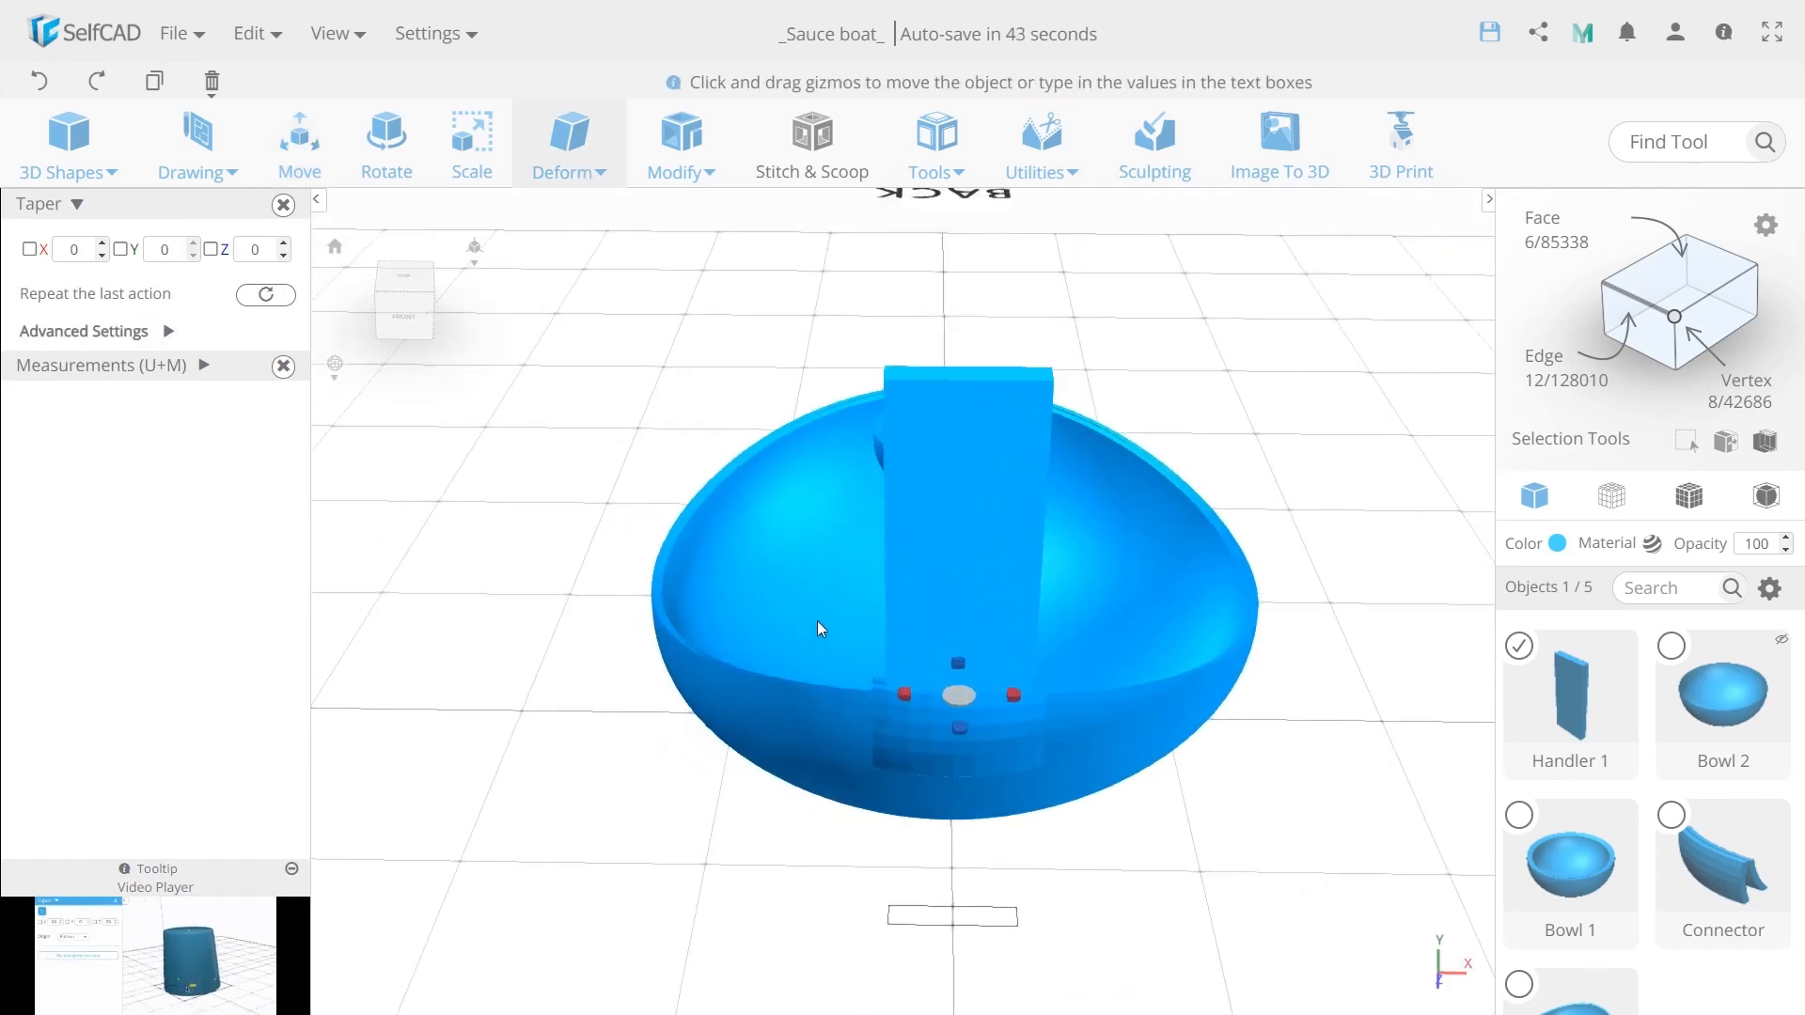
left_click(63, 249)
type("-5")
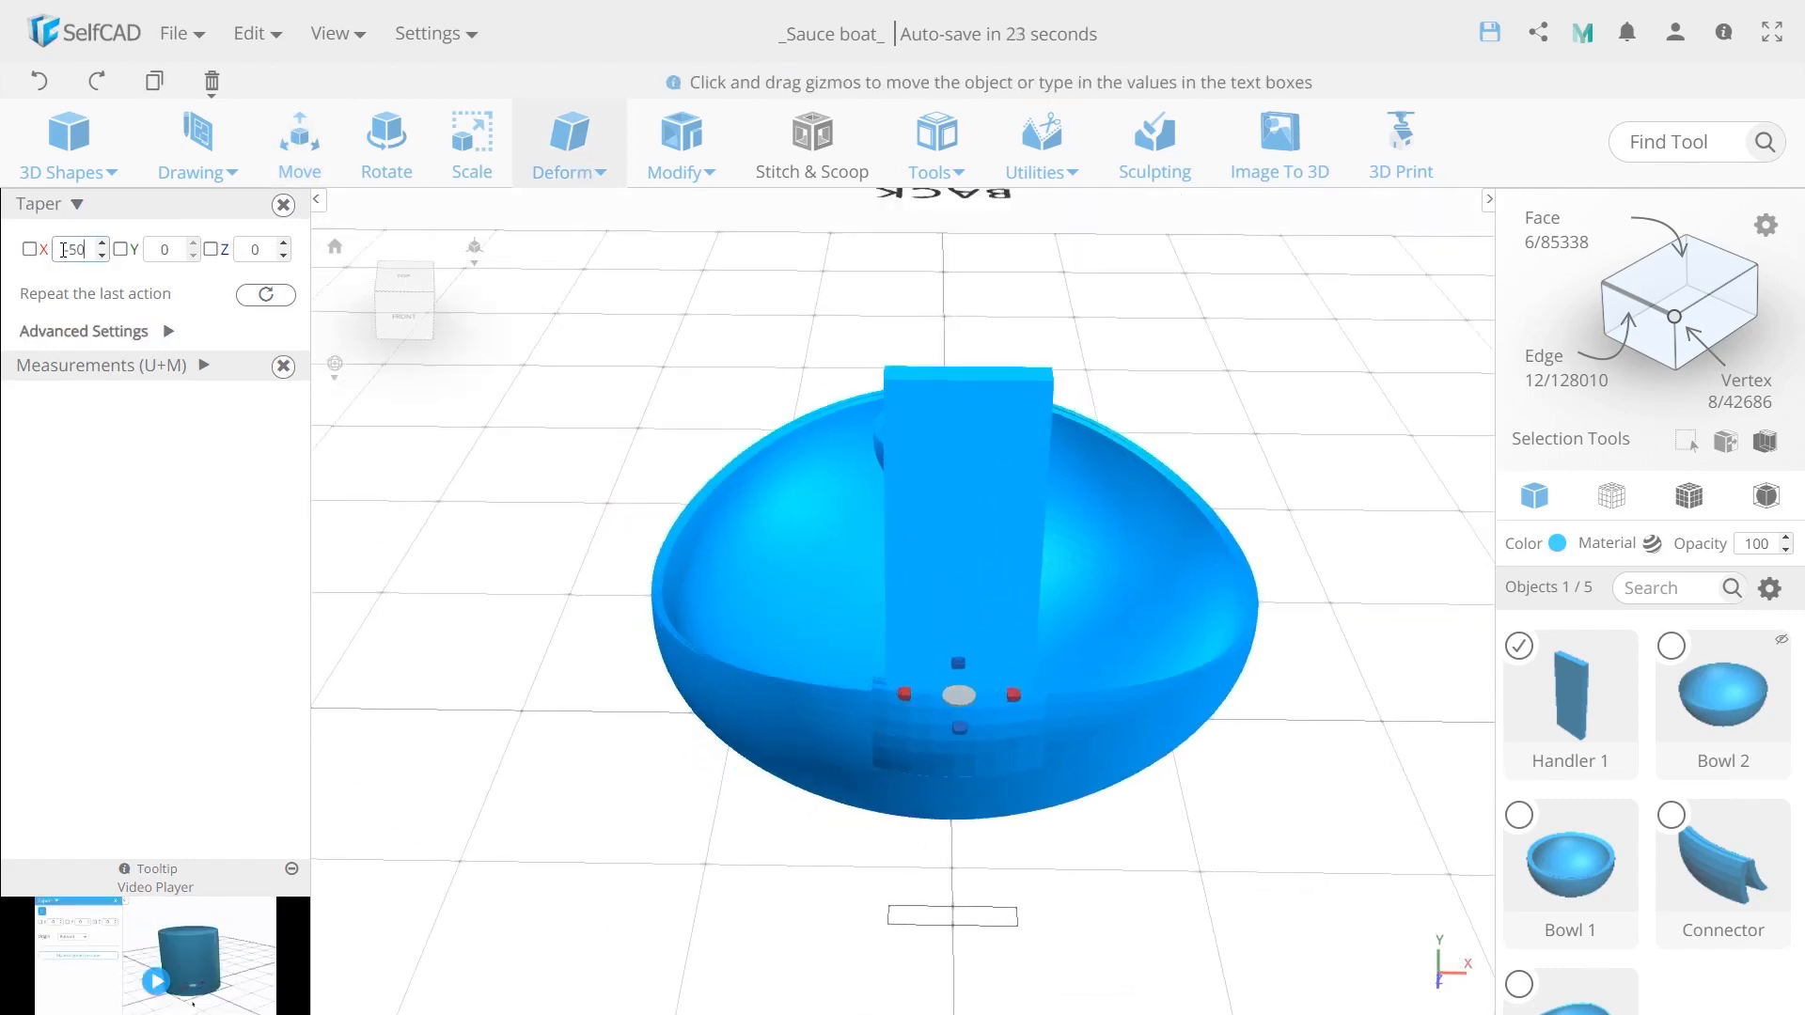
key("Return")
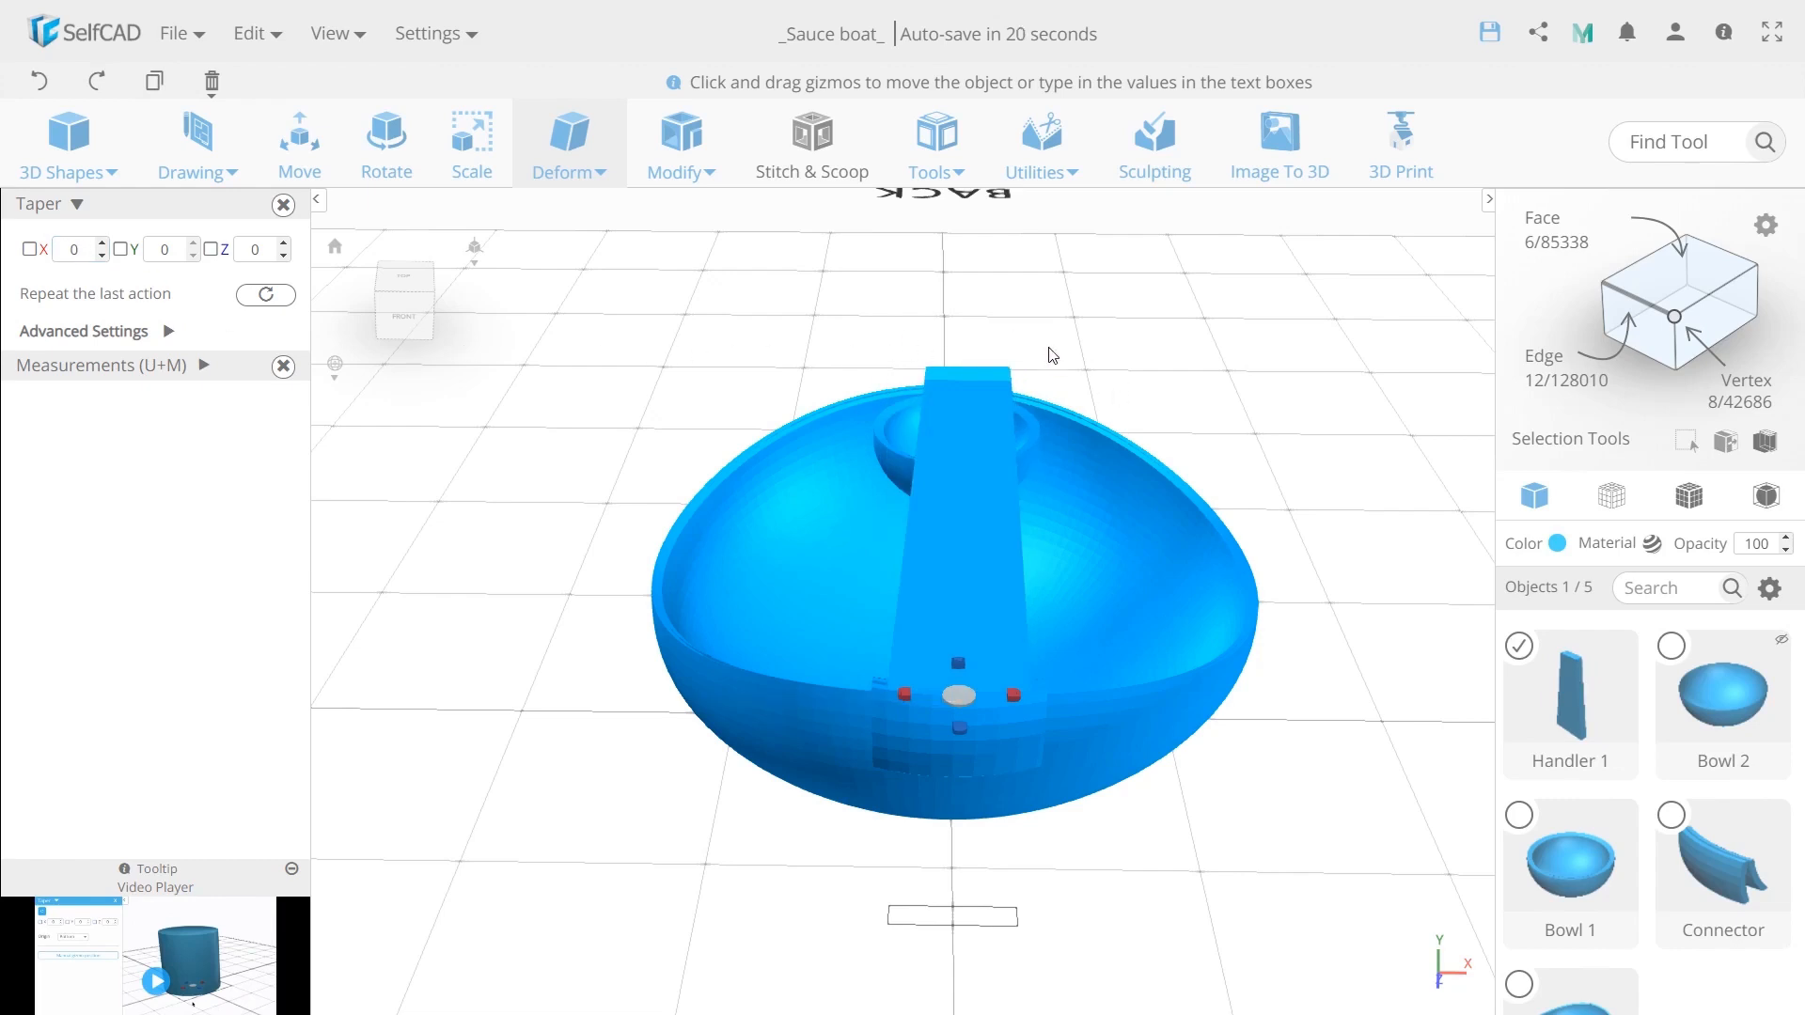
left_click_drag(1052, 355, 1040, 393)
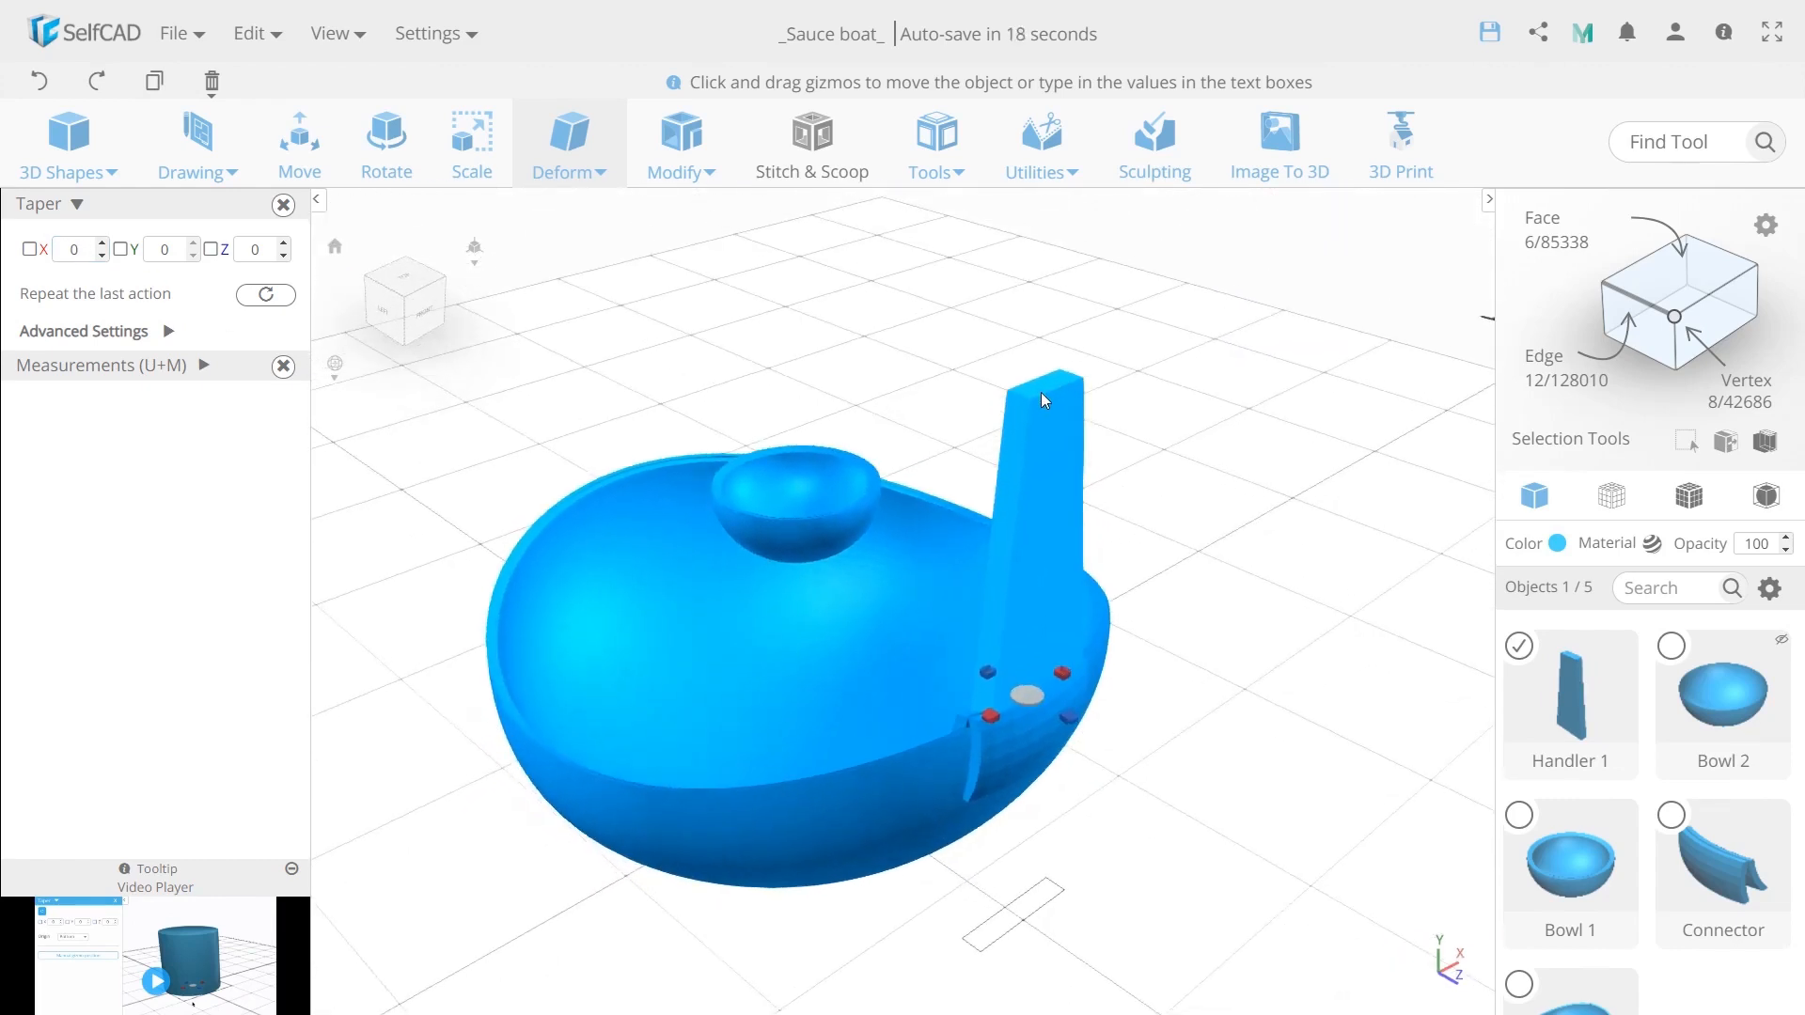
left_click(1183, 425)
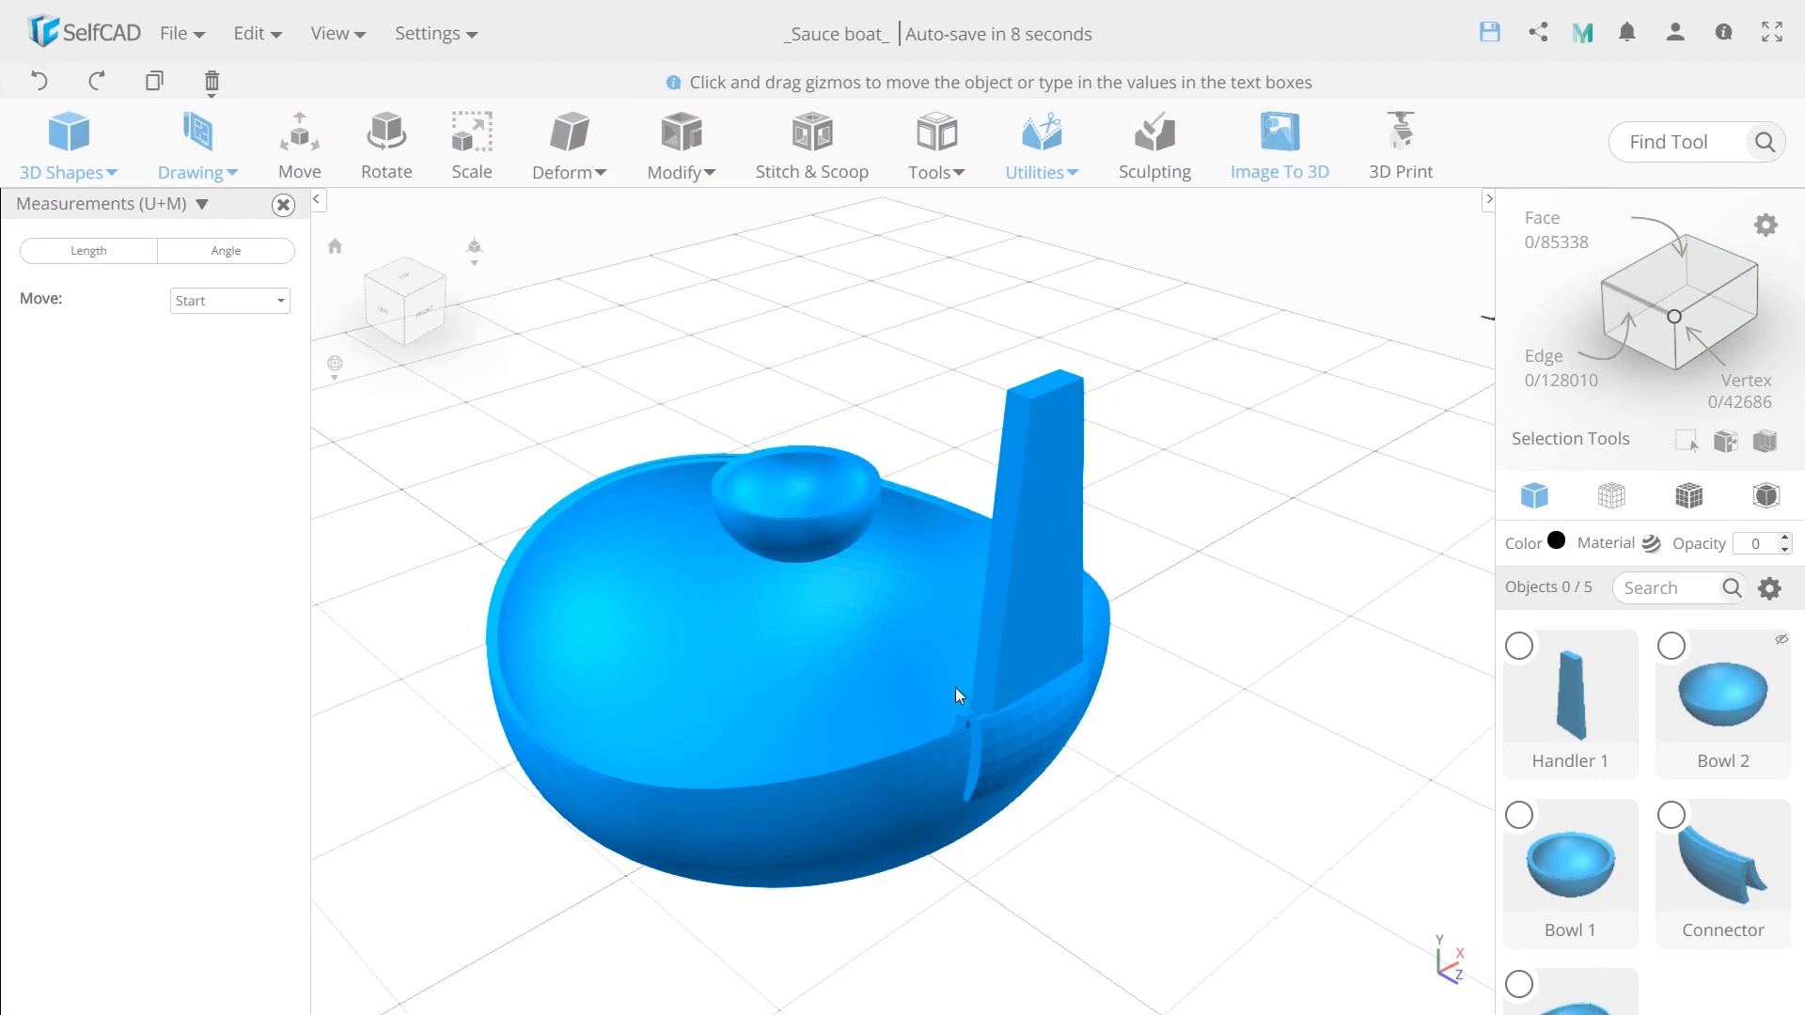
key("u+m")
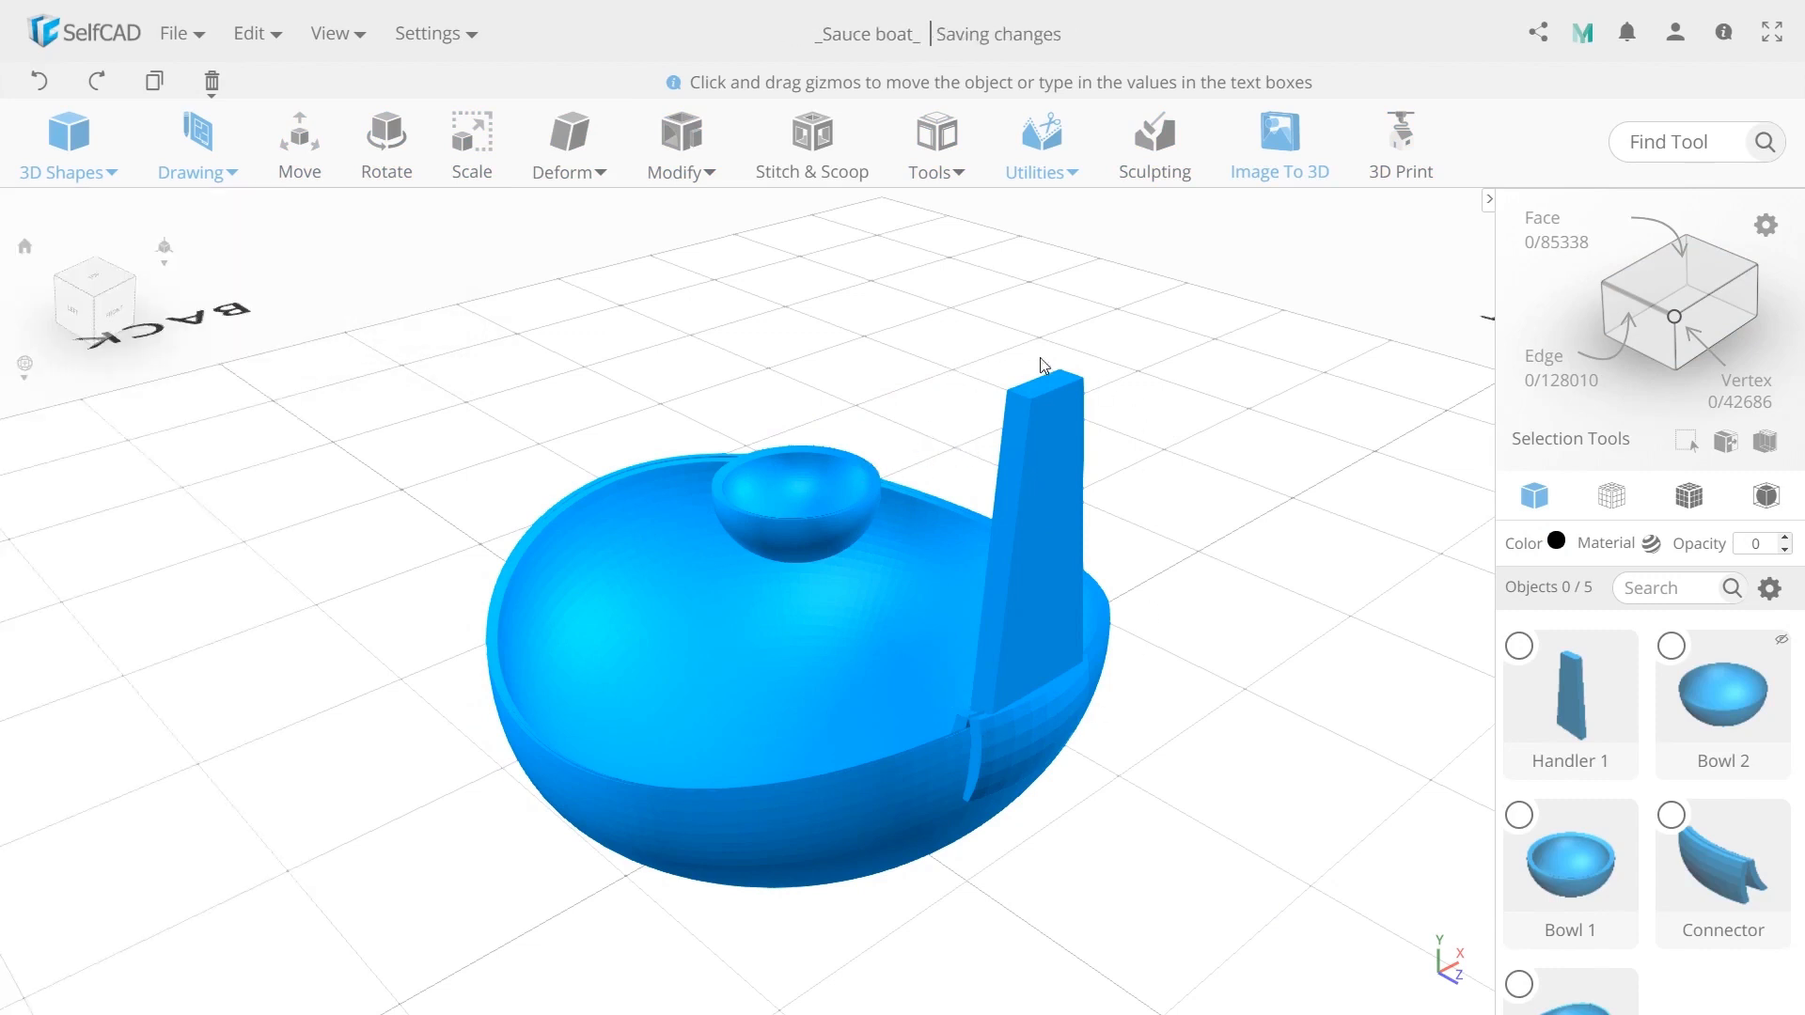
Start Image To 3D and load the SelfCAD_logoWhite.png image.
left_click(1280, 141)
left_click(168, 314)
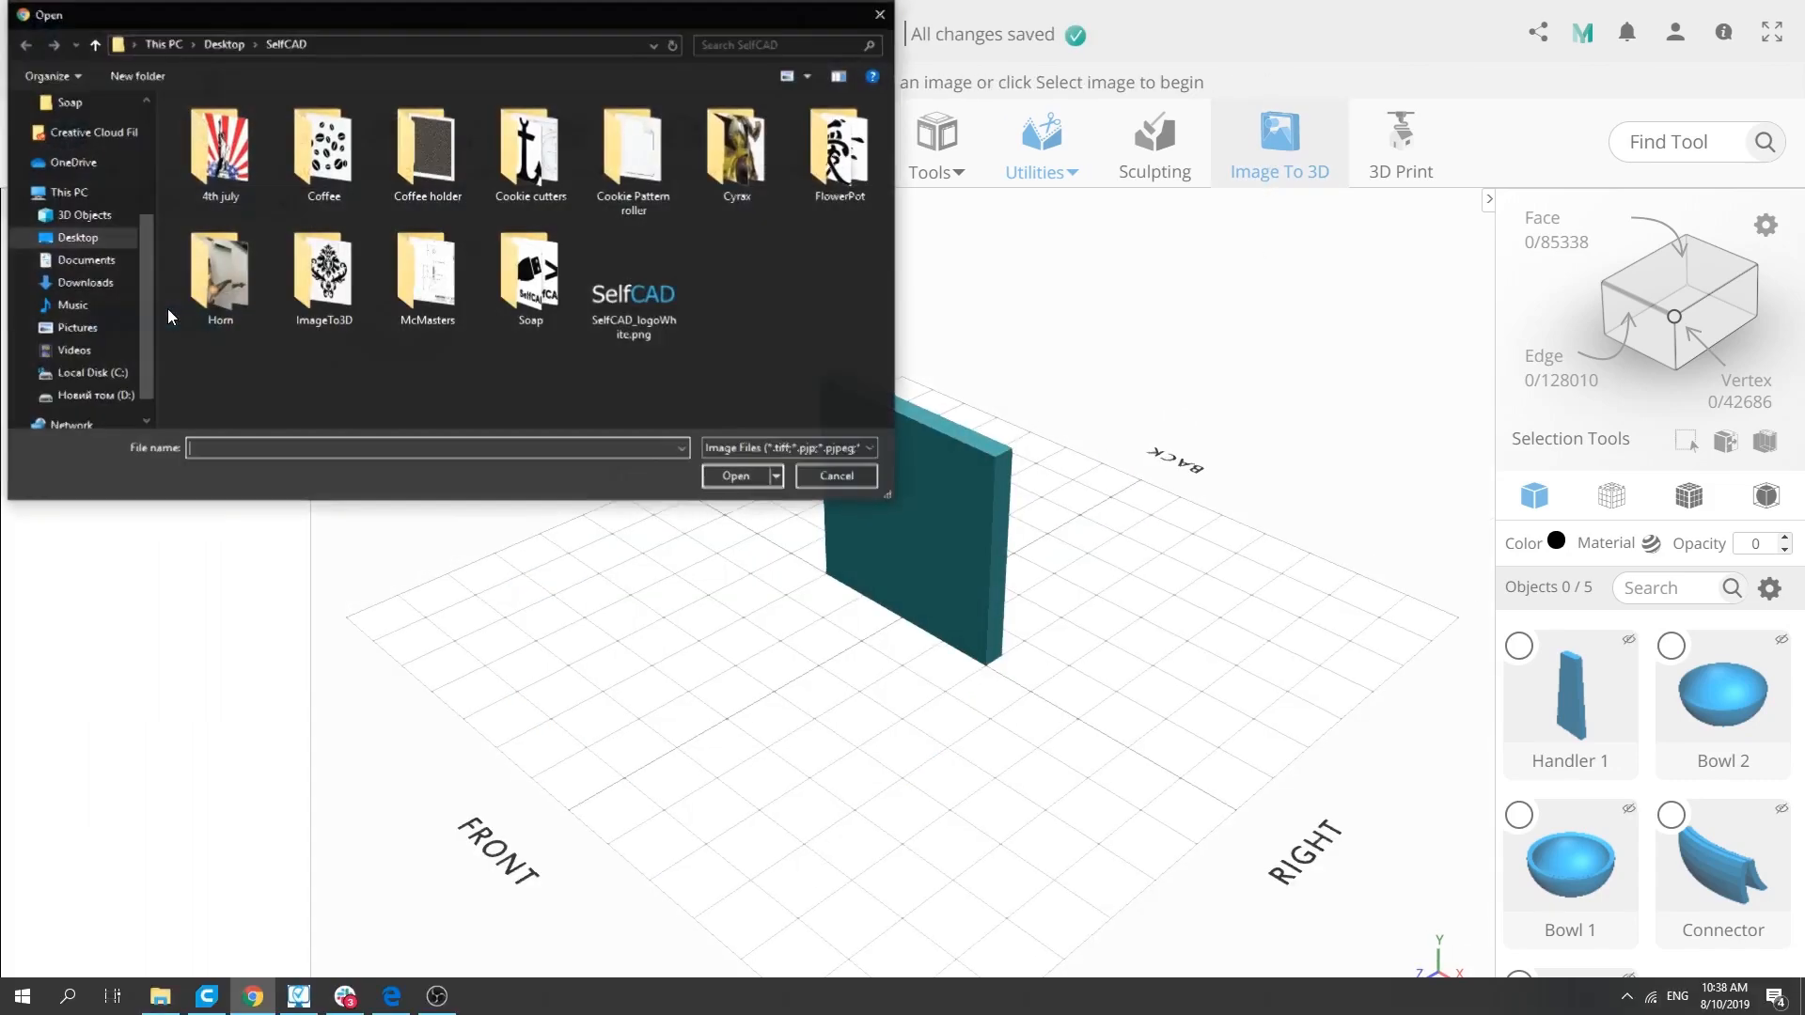
double_click(659, 292)
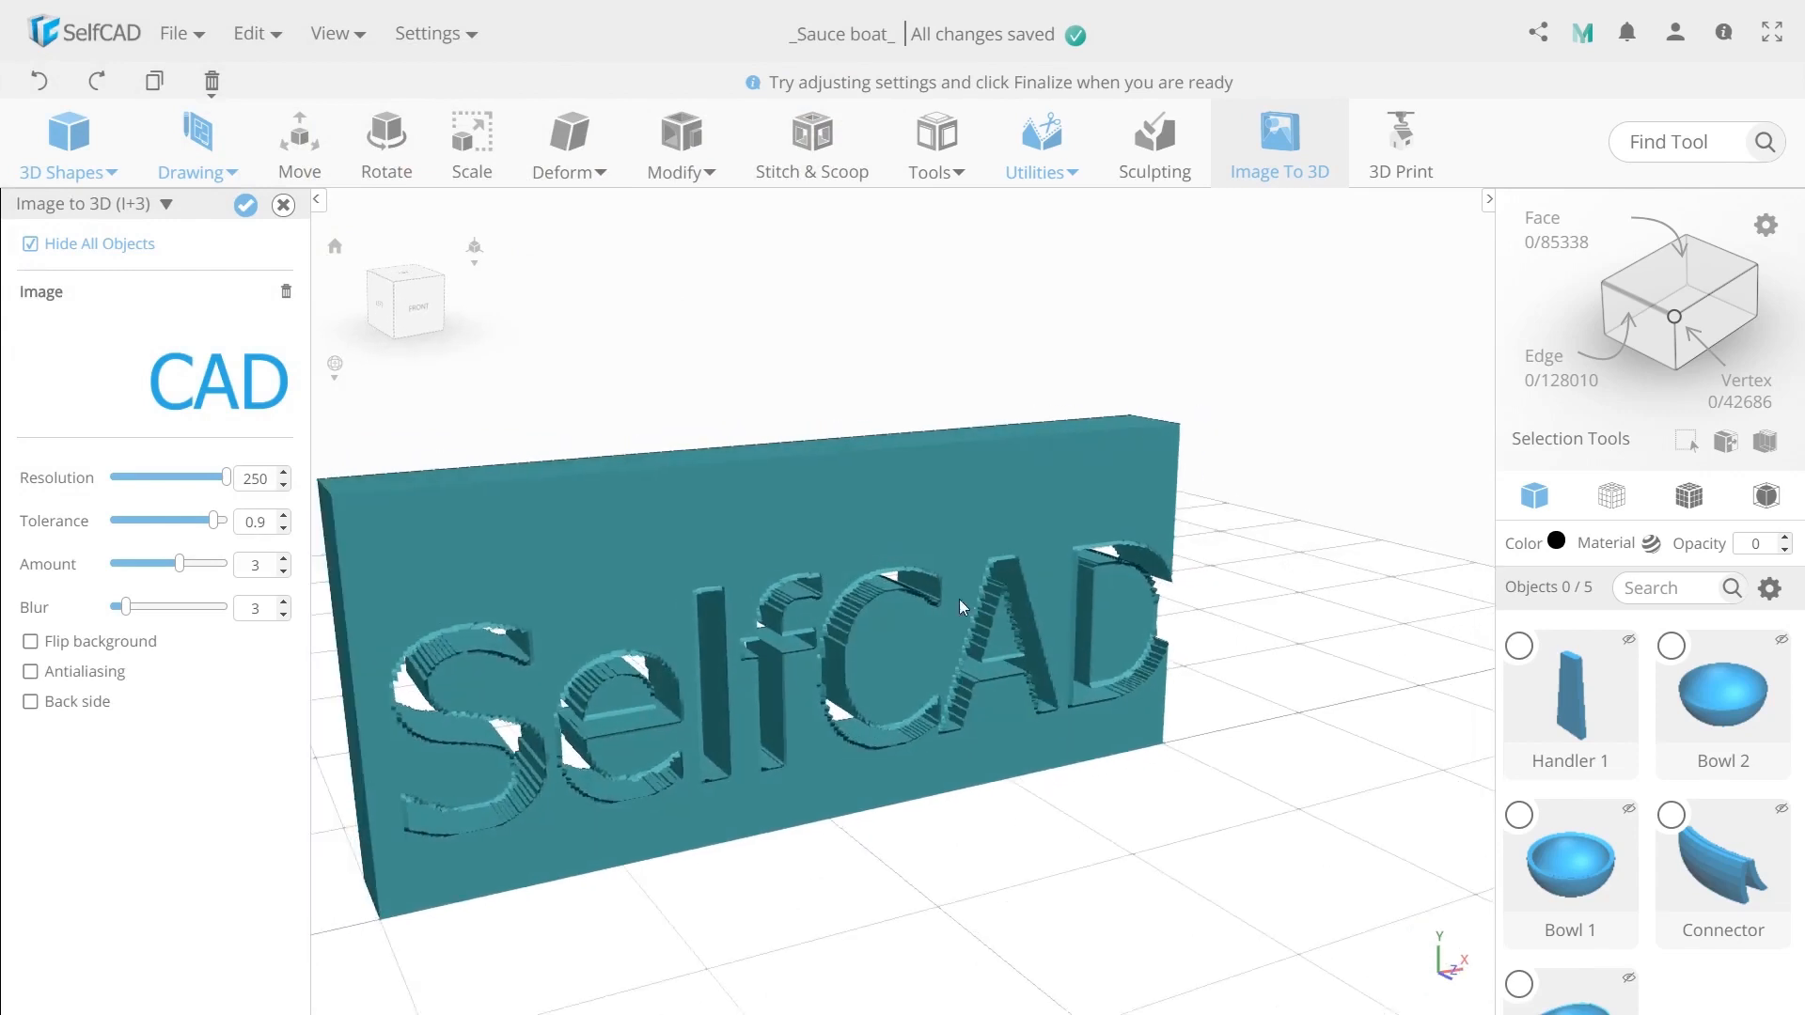
Enable Flip background and Antialiasing, set Amount to 6, and finalize the SelfCAD logo model.
left_click(30, 643)
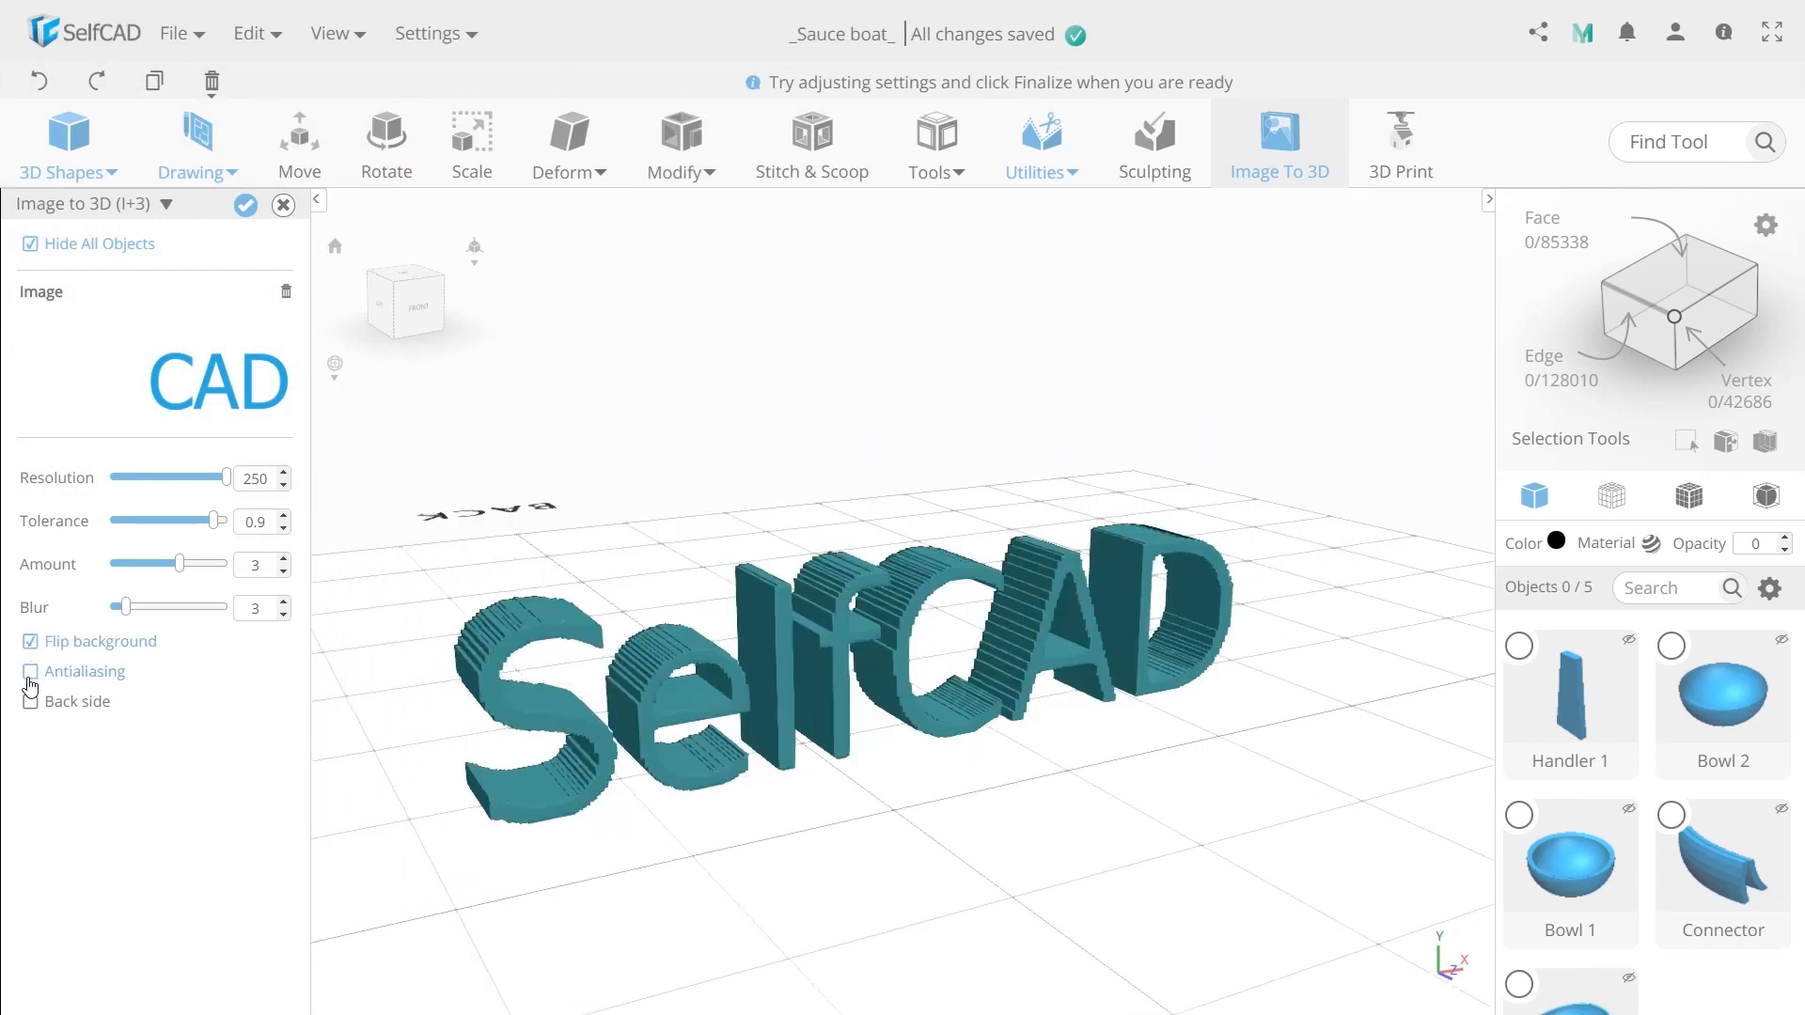
left_click(30, 677)
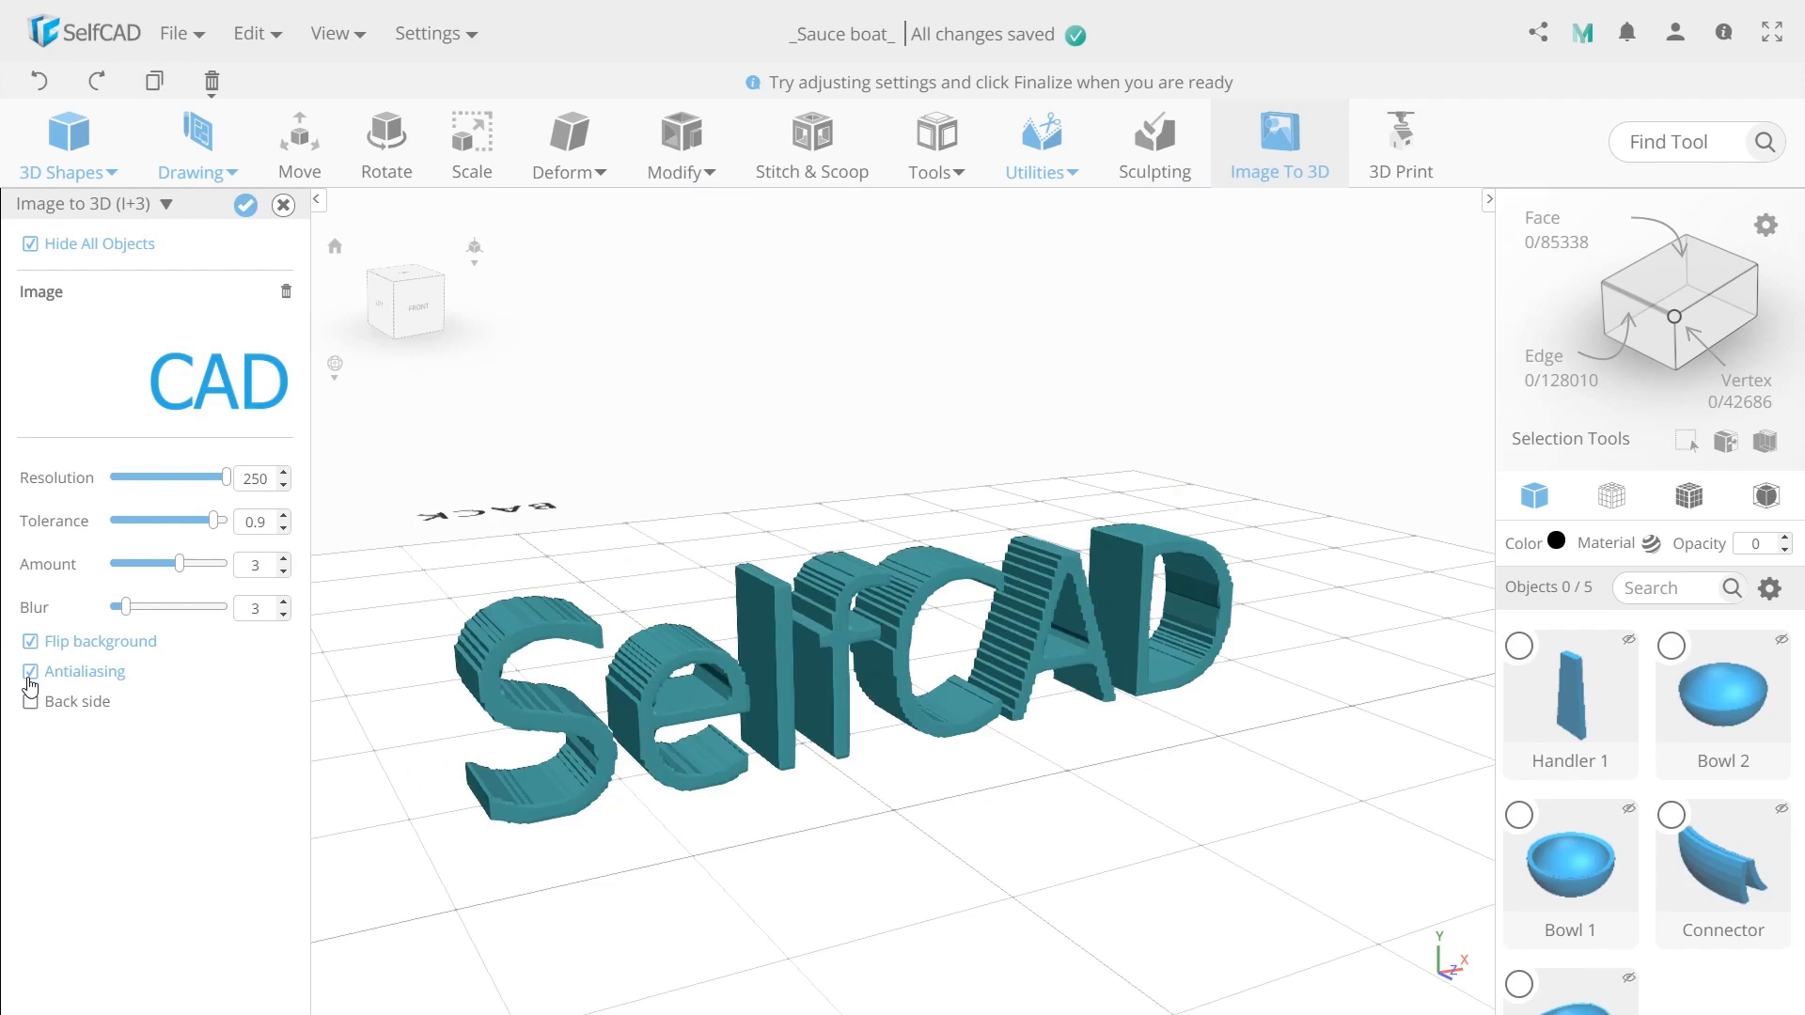
left_click(196, 568)
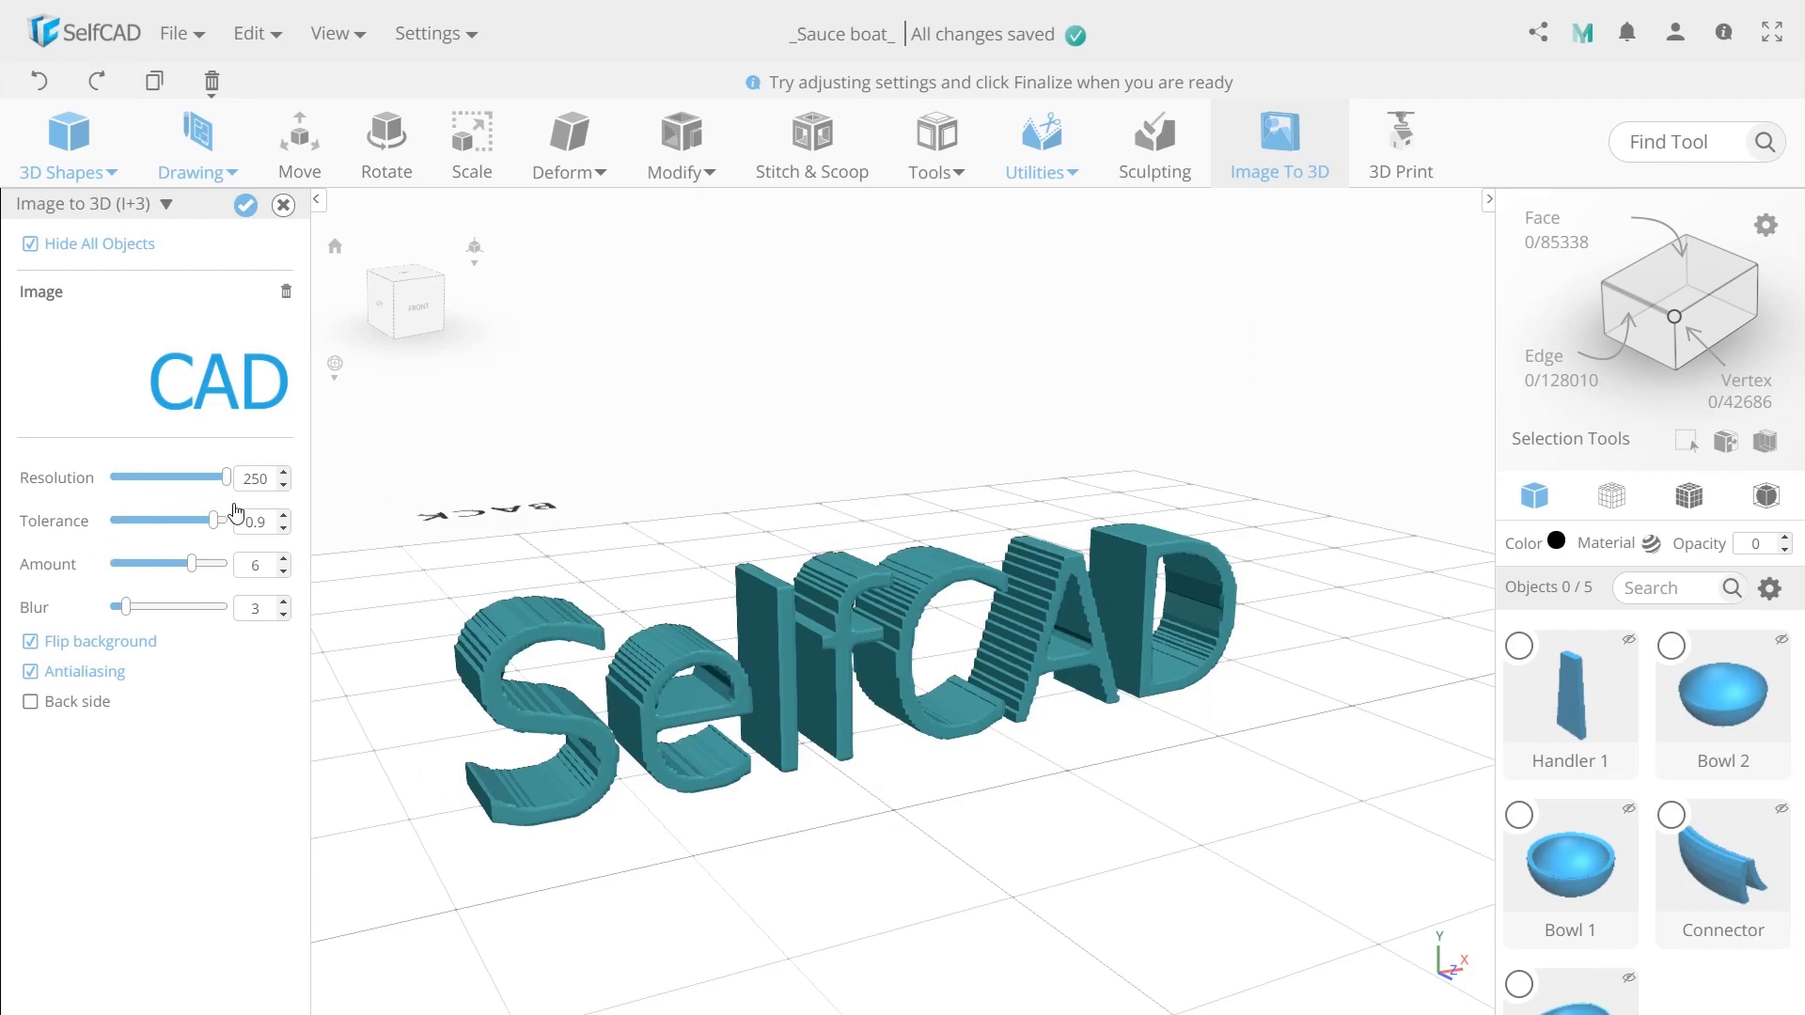
left_click(246, 205)
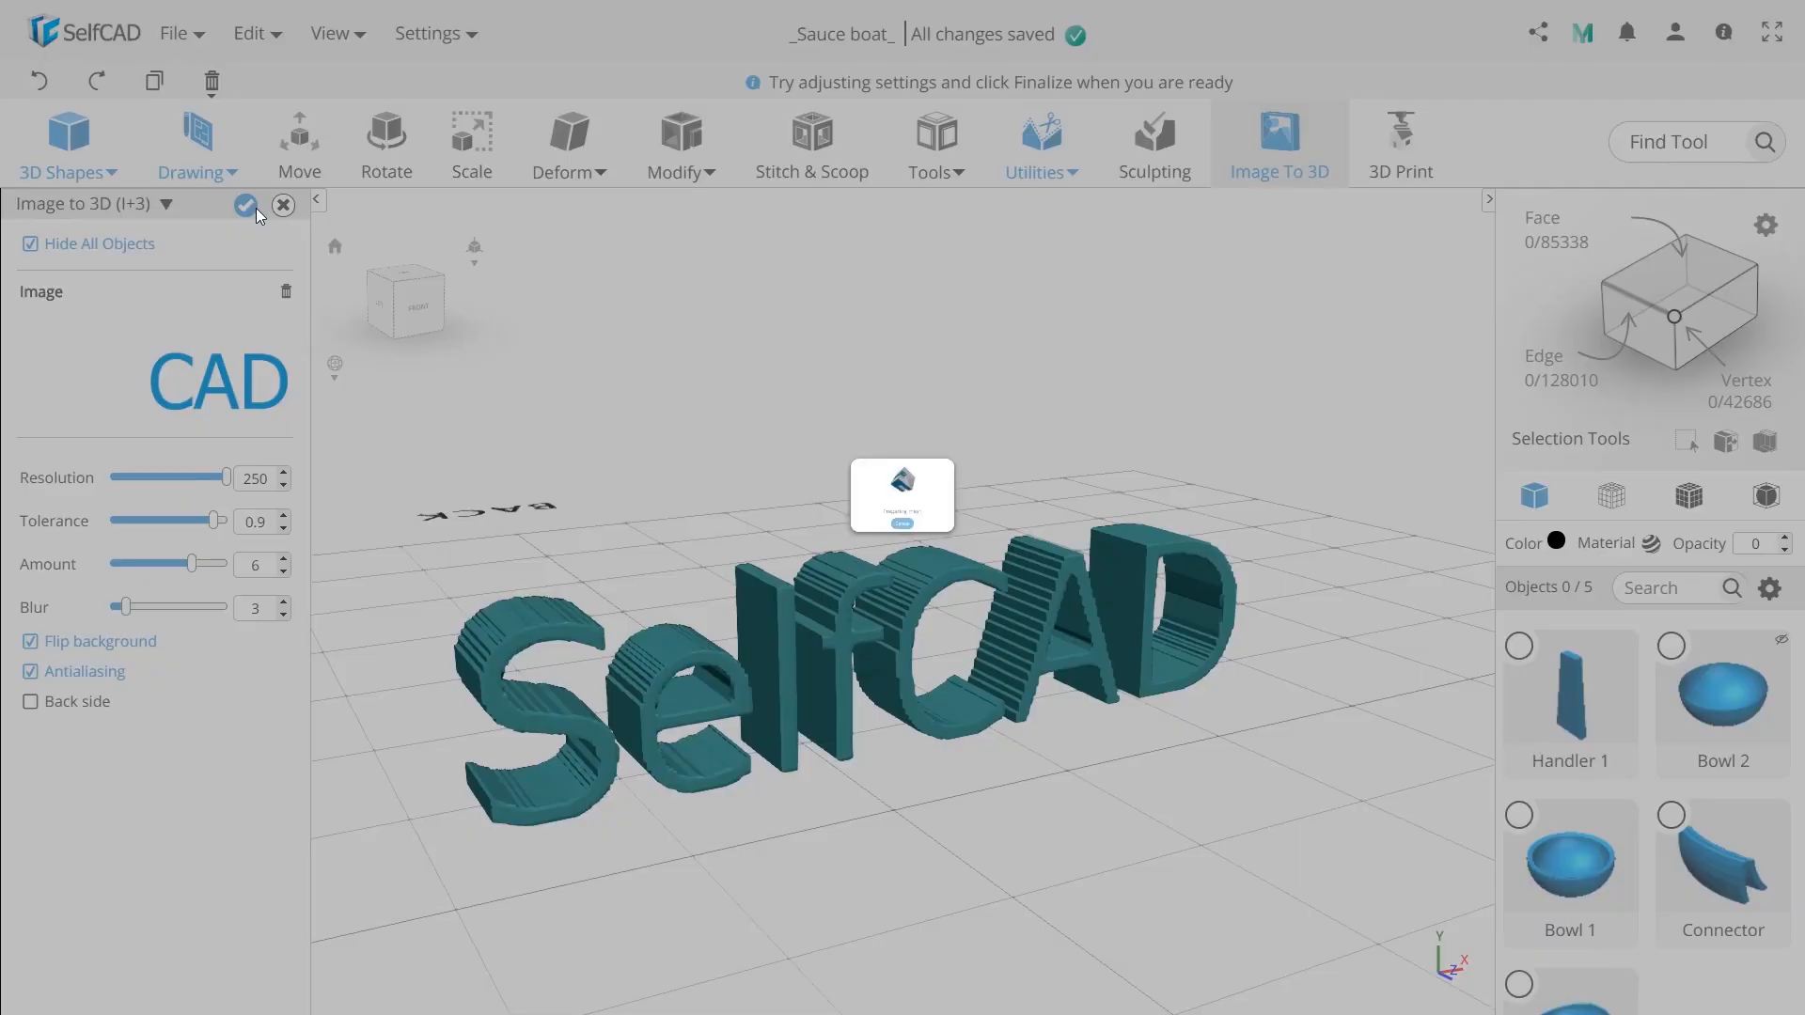
Scale the generated logo proportionally to an X size of 35.
left_click(470, 146)
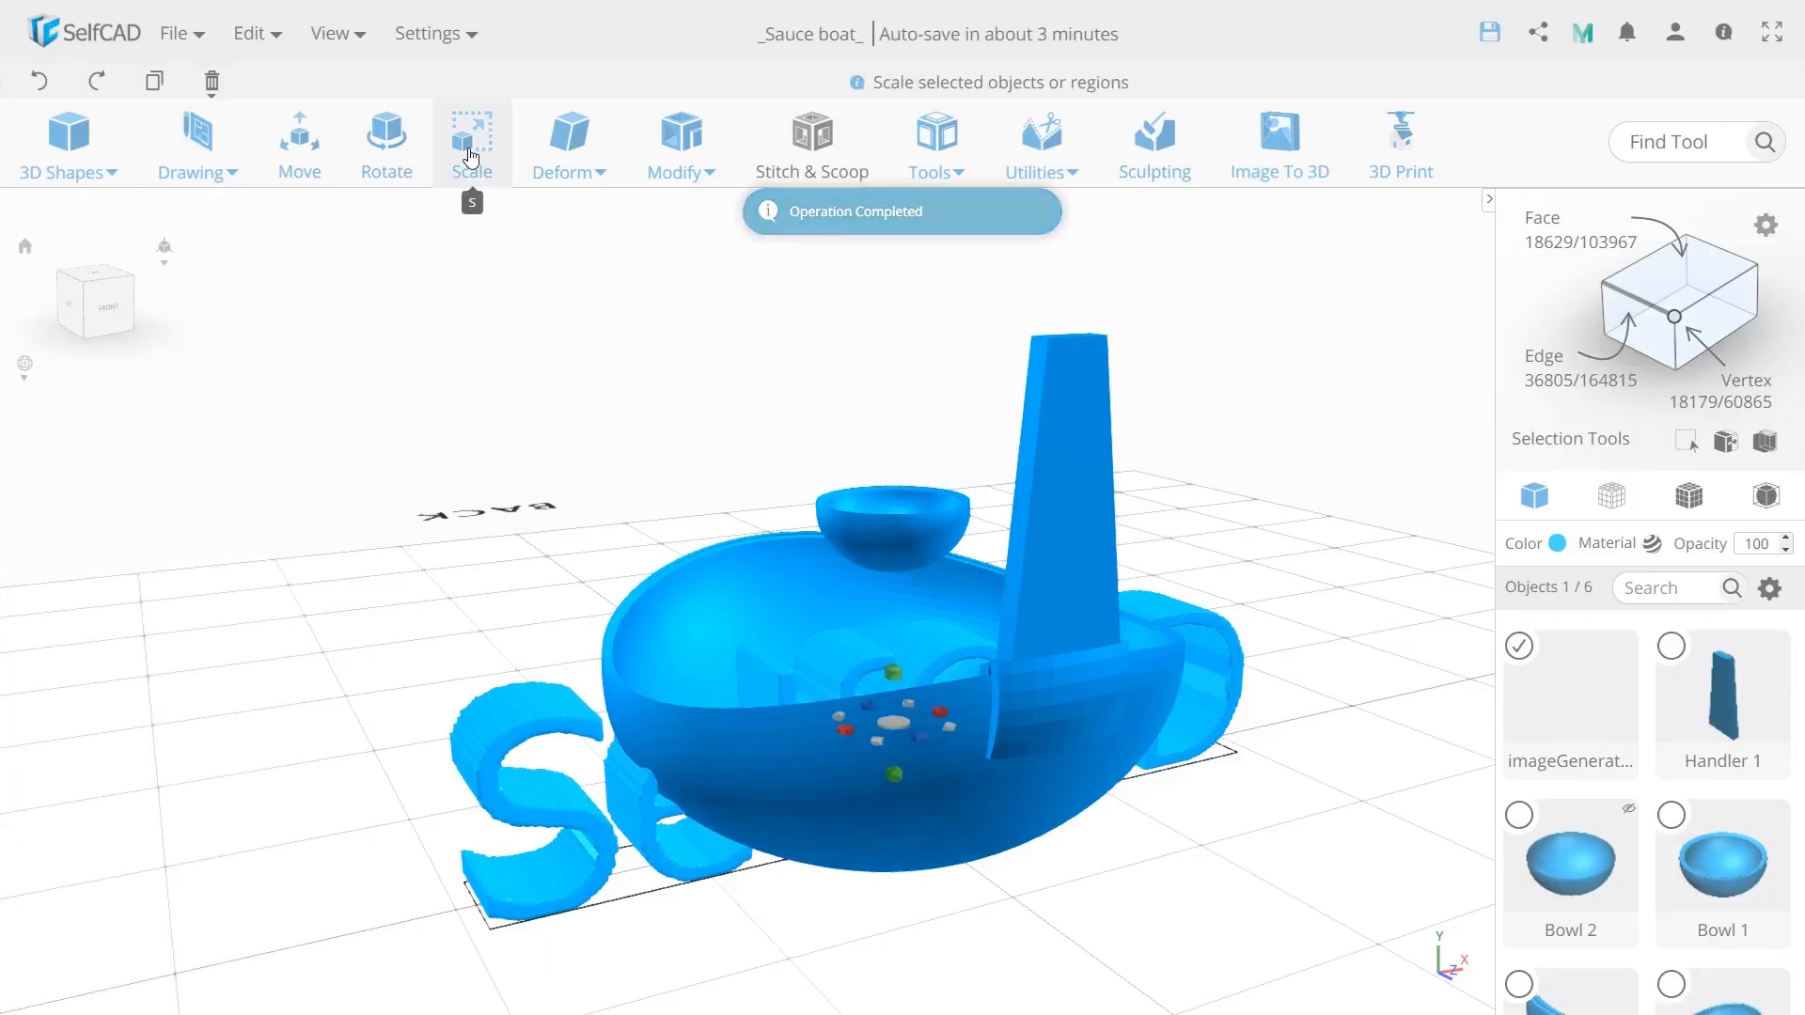
left_click(141, 331)
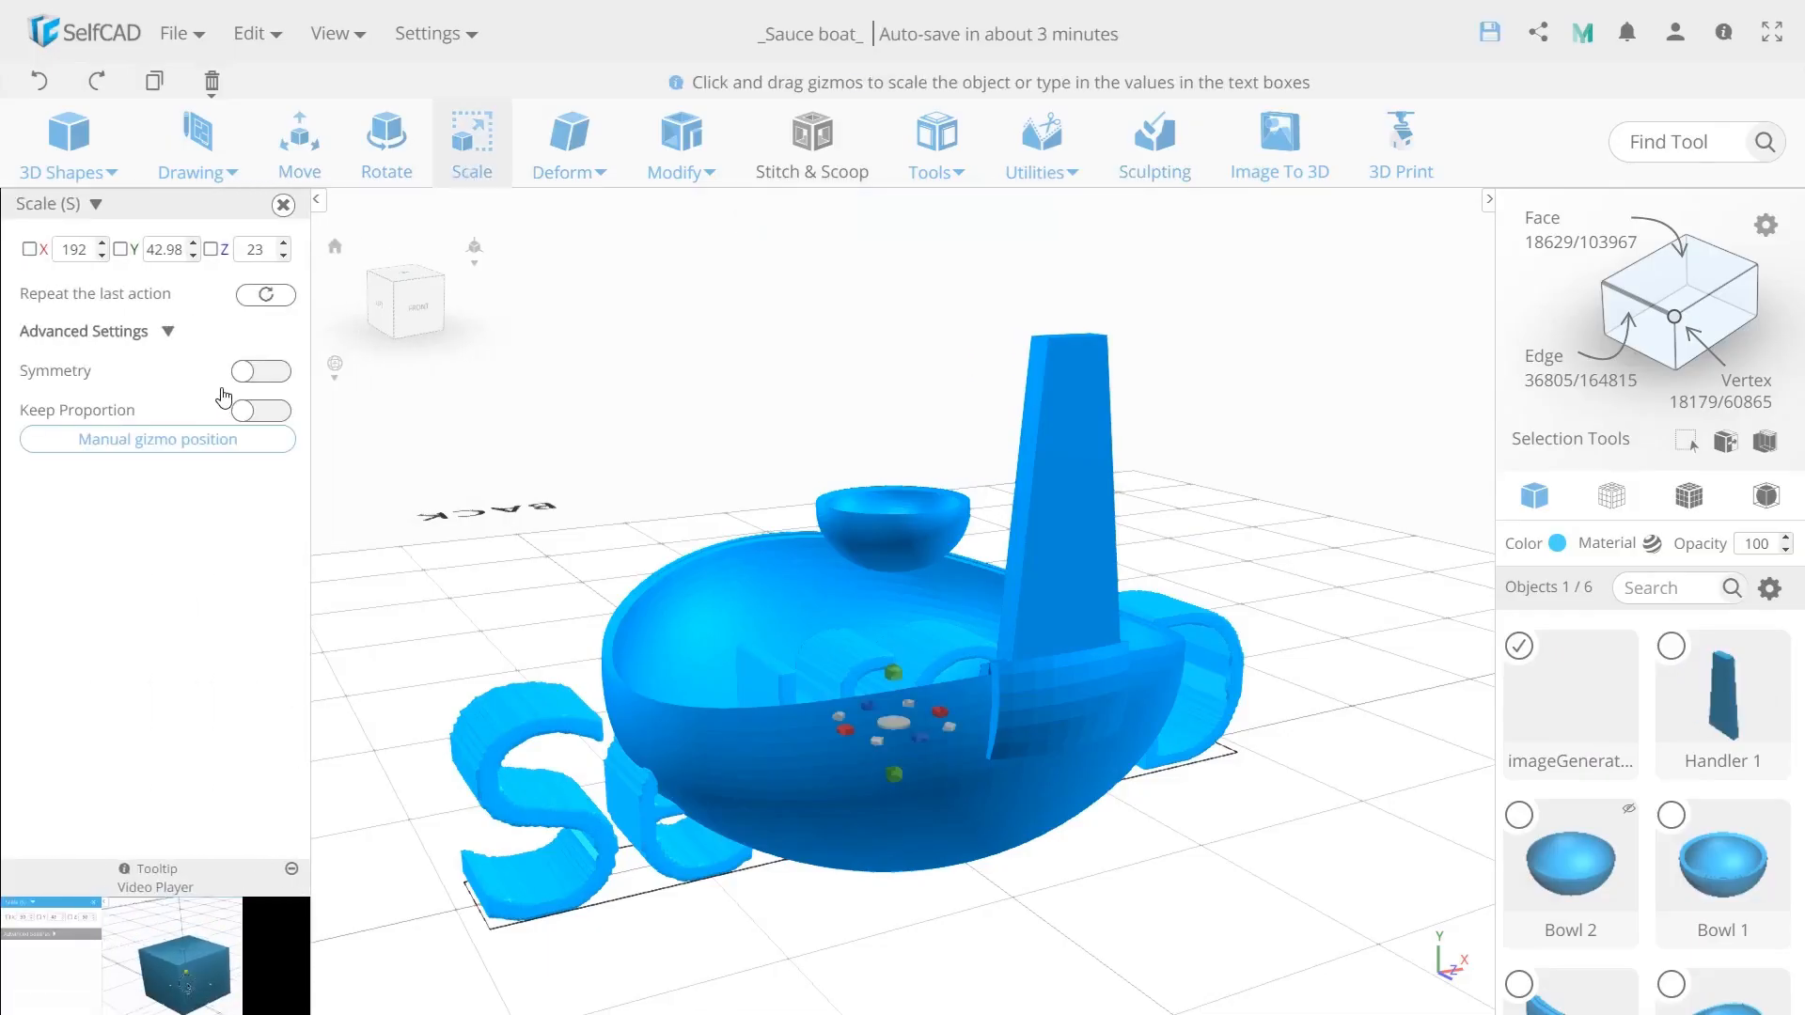
left_click(273, 414)
left_click(75, 250)
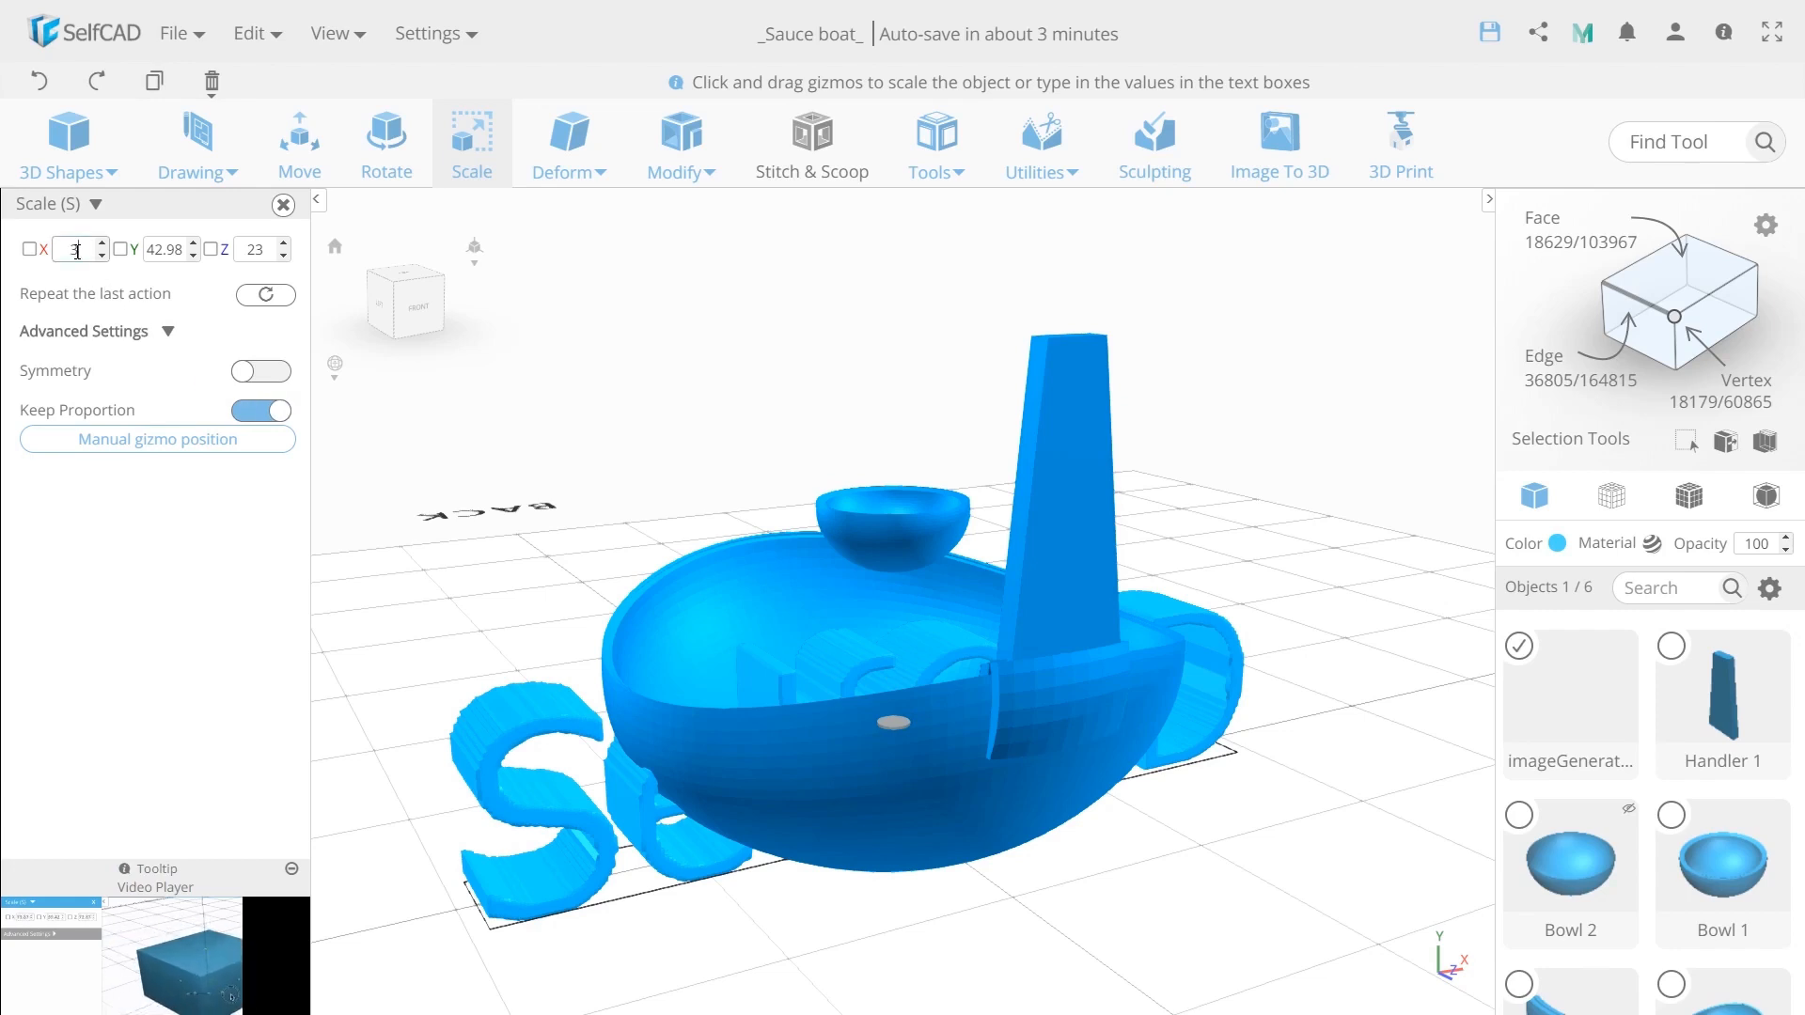
type("3")
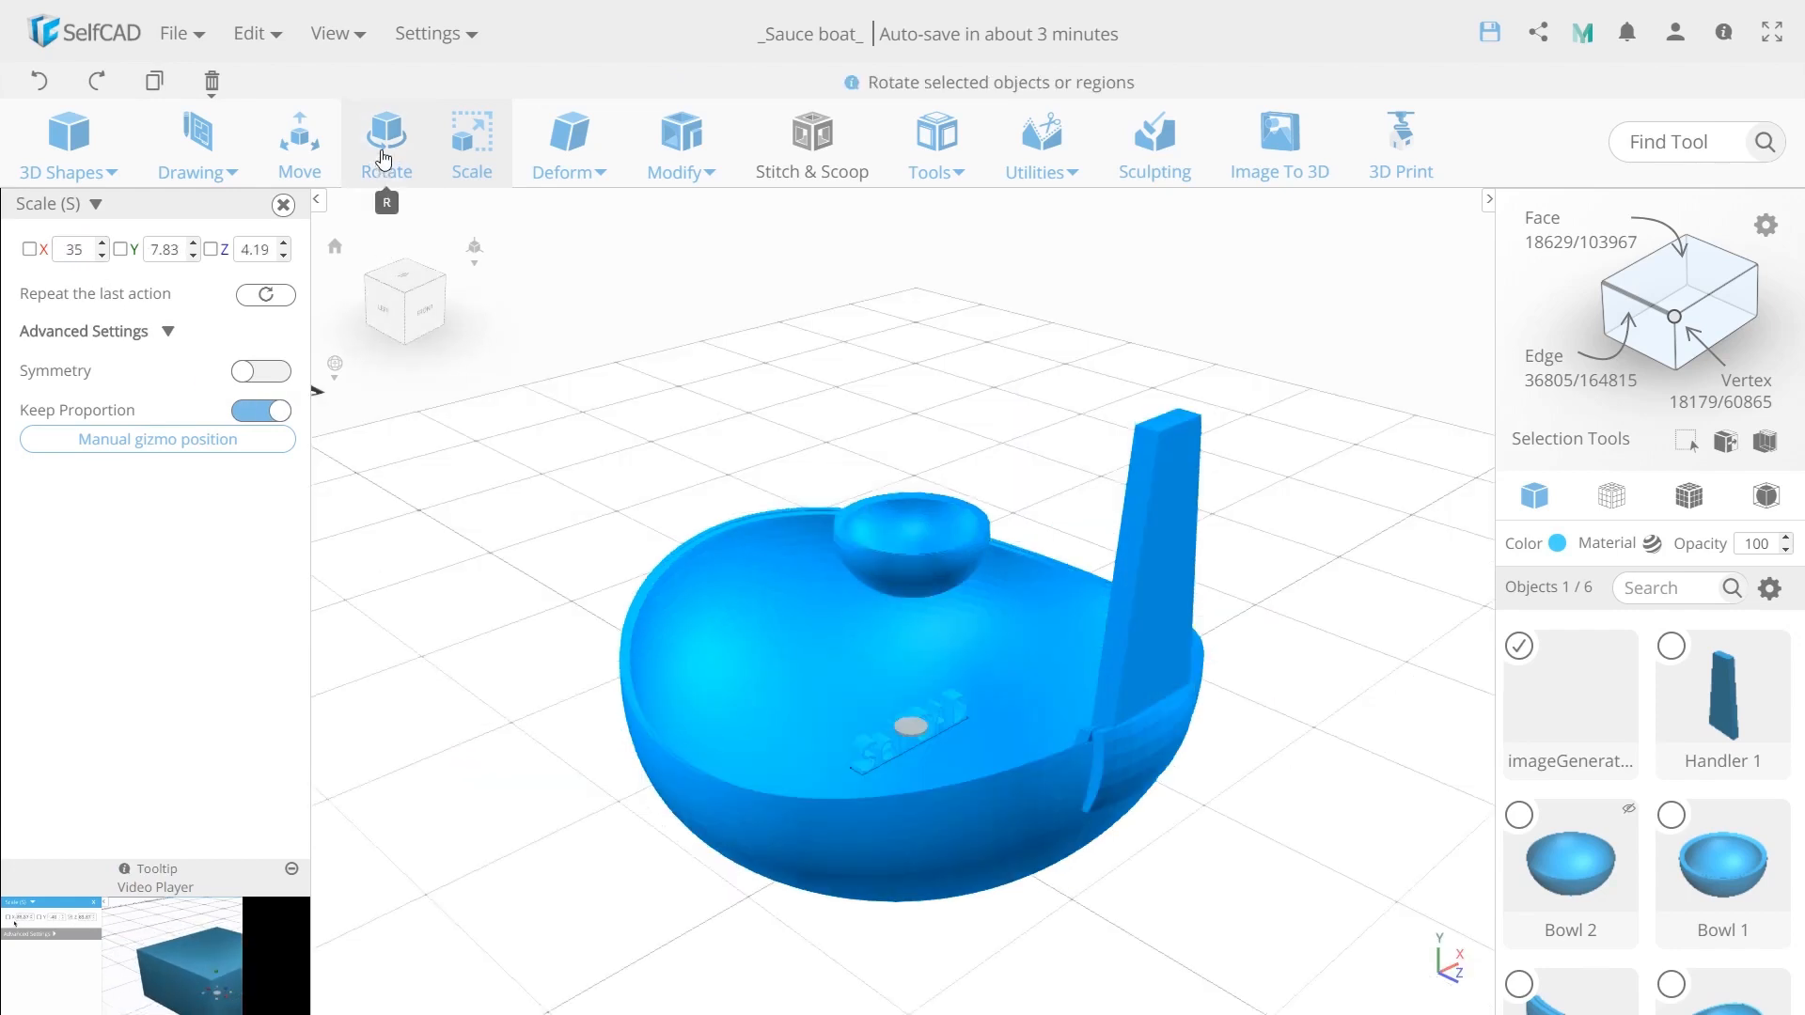
Rotate the logo 90 degrees about Z so its text runs vertically.
left_click(386, 141)
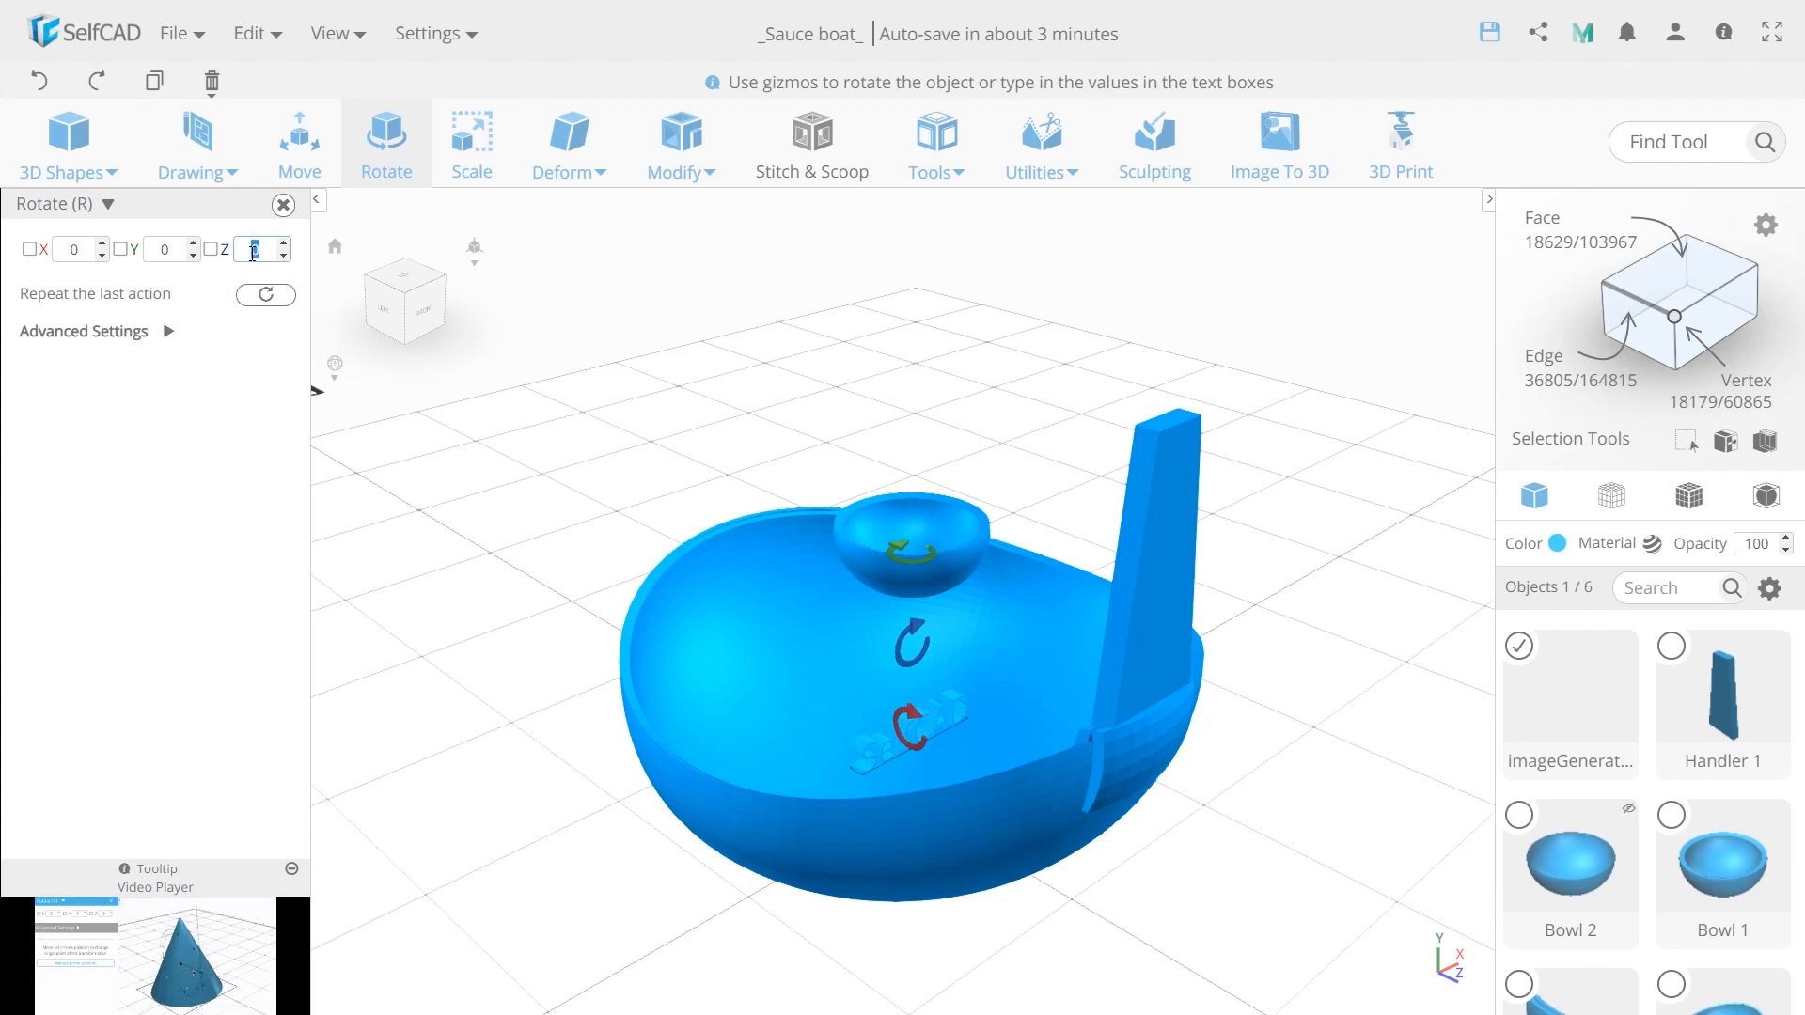
type("90")
key("Return")
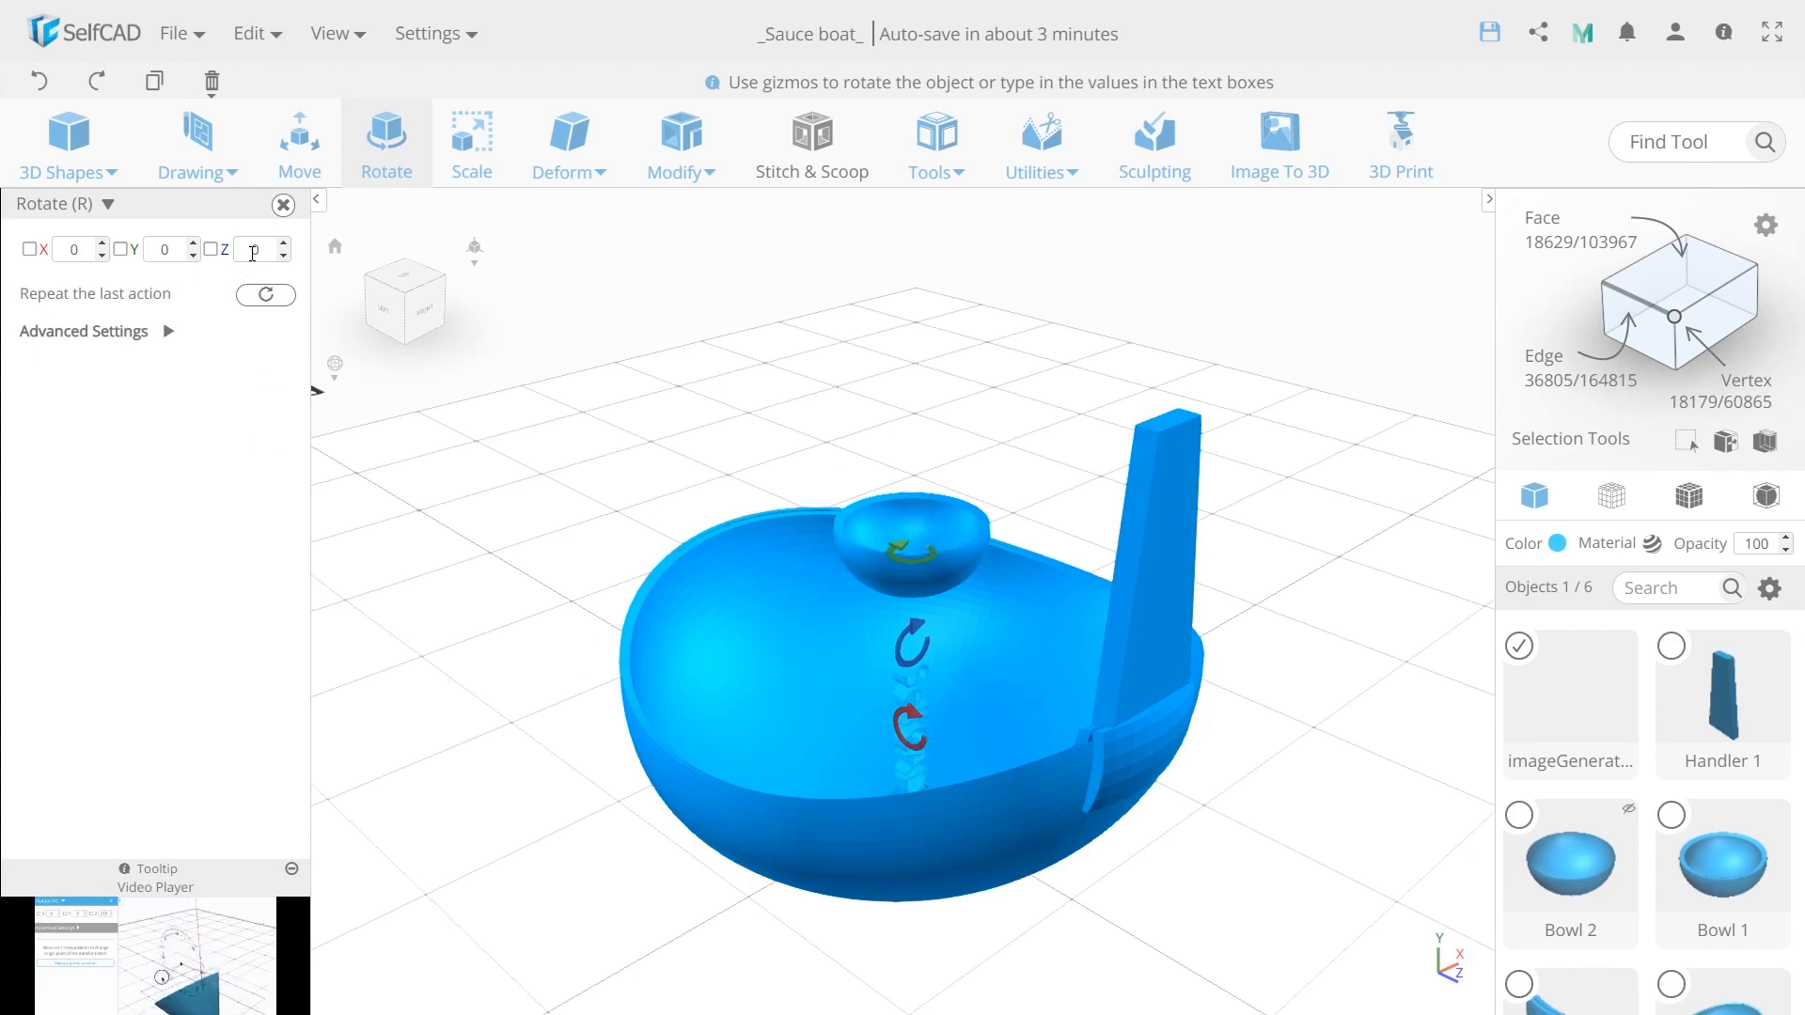
Rename the generated logo object as Logo 1.
double_click(1551, 762)
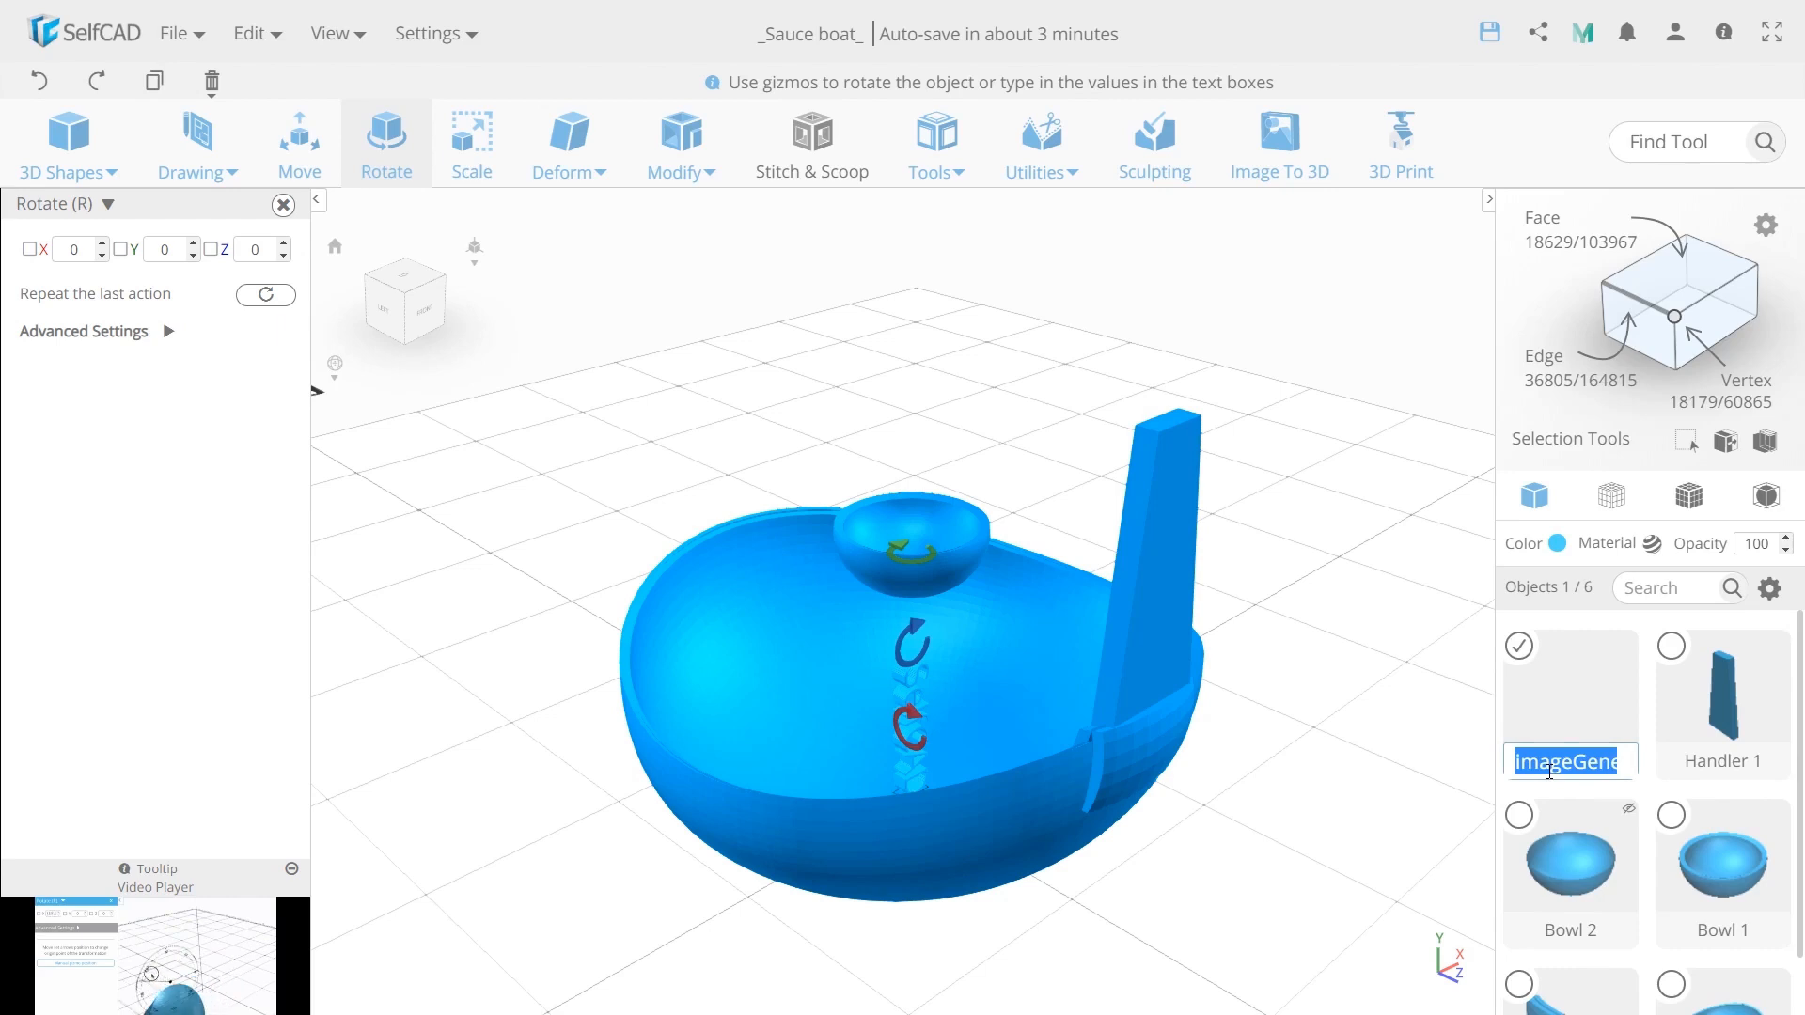
type("Logo 1")
key("Return")
Align Logo 1 to Handler 1 at Middle height, placed on the handle's outer face.
key("u")
key("a")
left_click(207, 243)
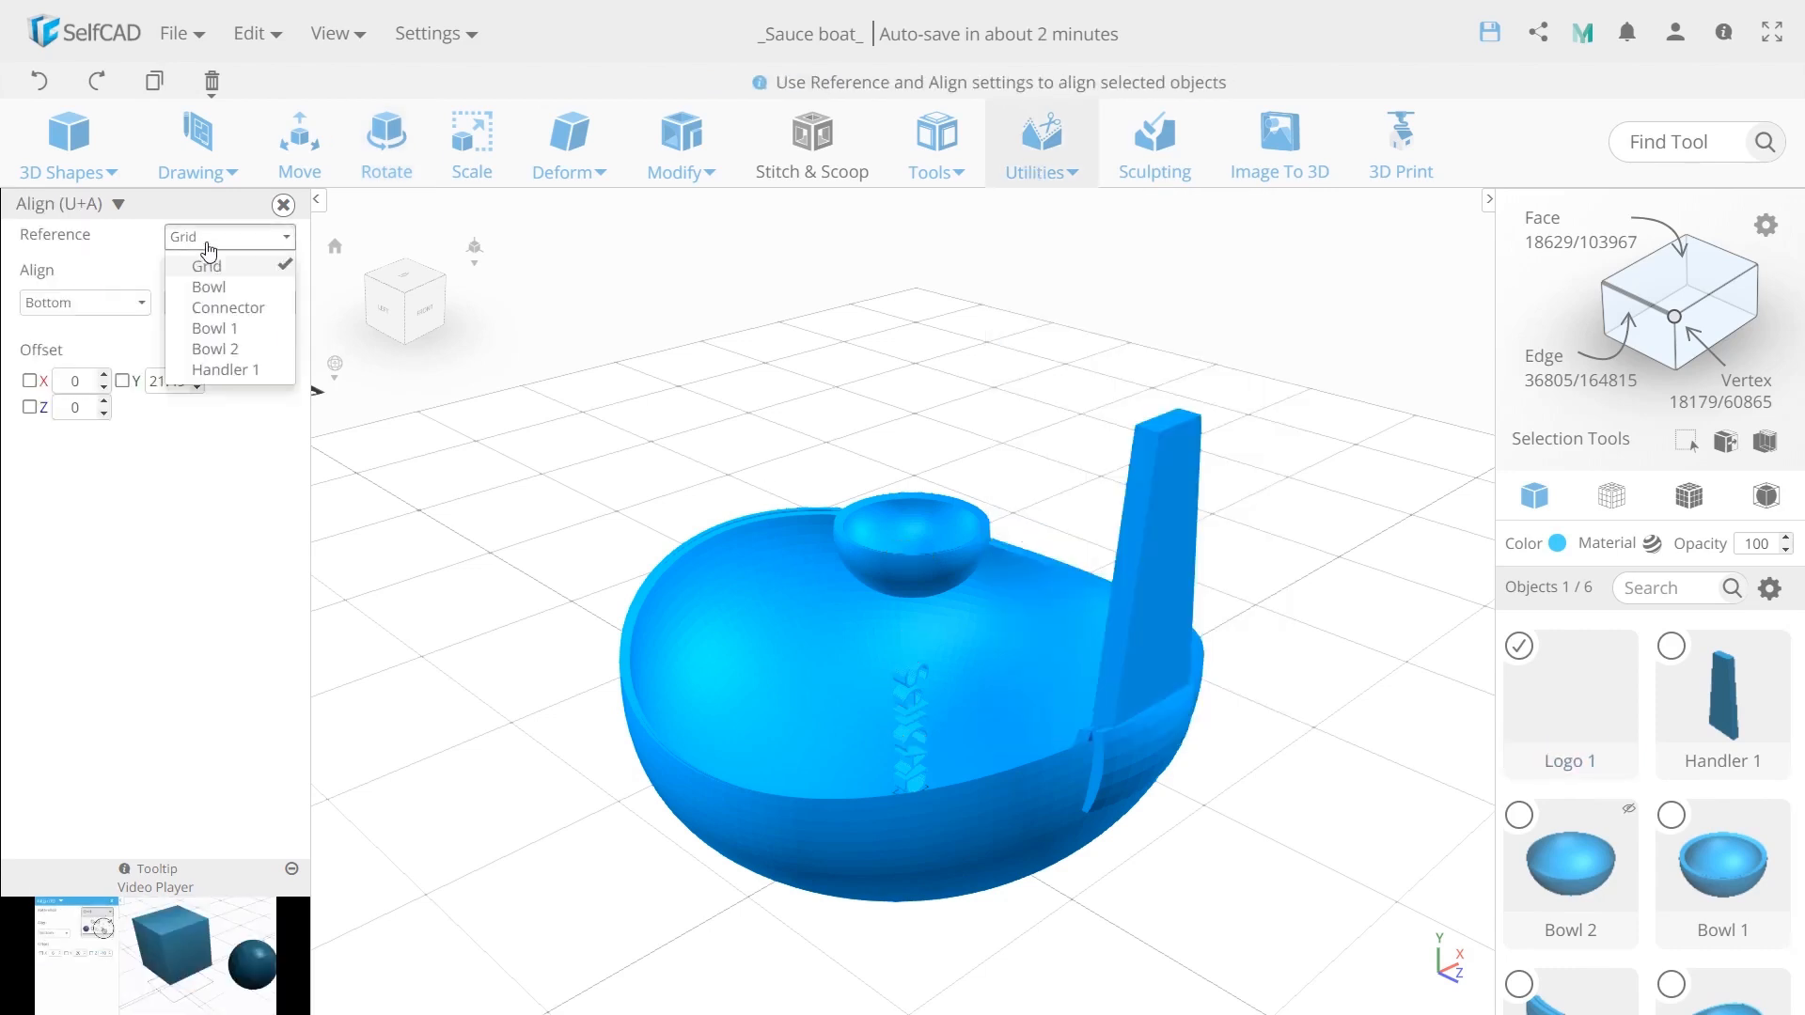
left_click(226, 369)
left_click(84, 301)
left_click(81, 353)
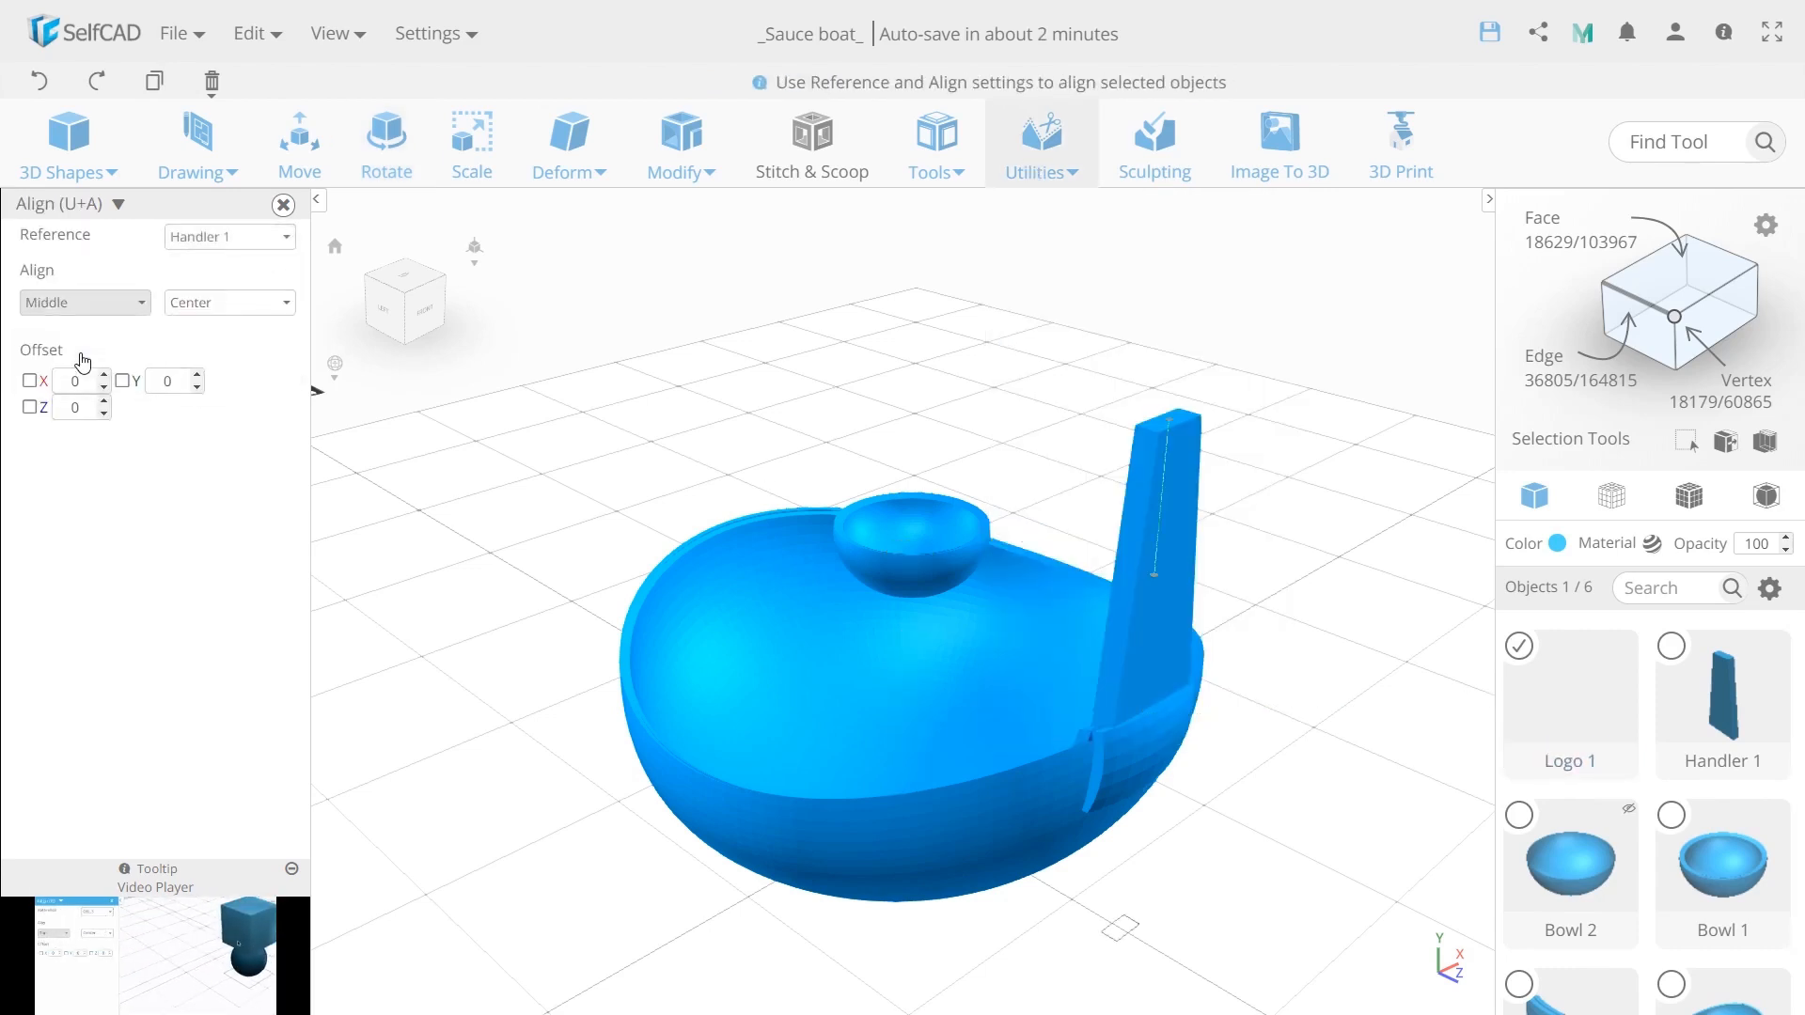
left_click(225, 302)
left_click(201, 359)
Reduce Logo 1's Z depth on the handle to 3.19.
key("m")
scroll(1201, 705, "up", 5)
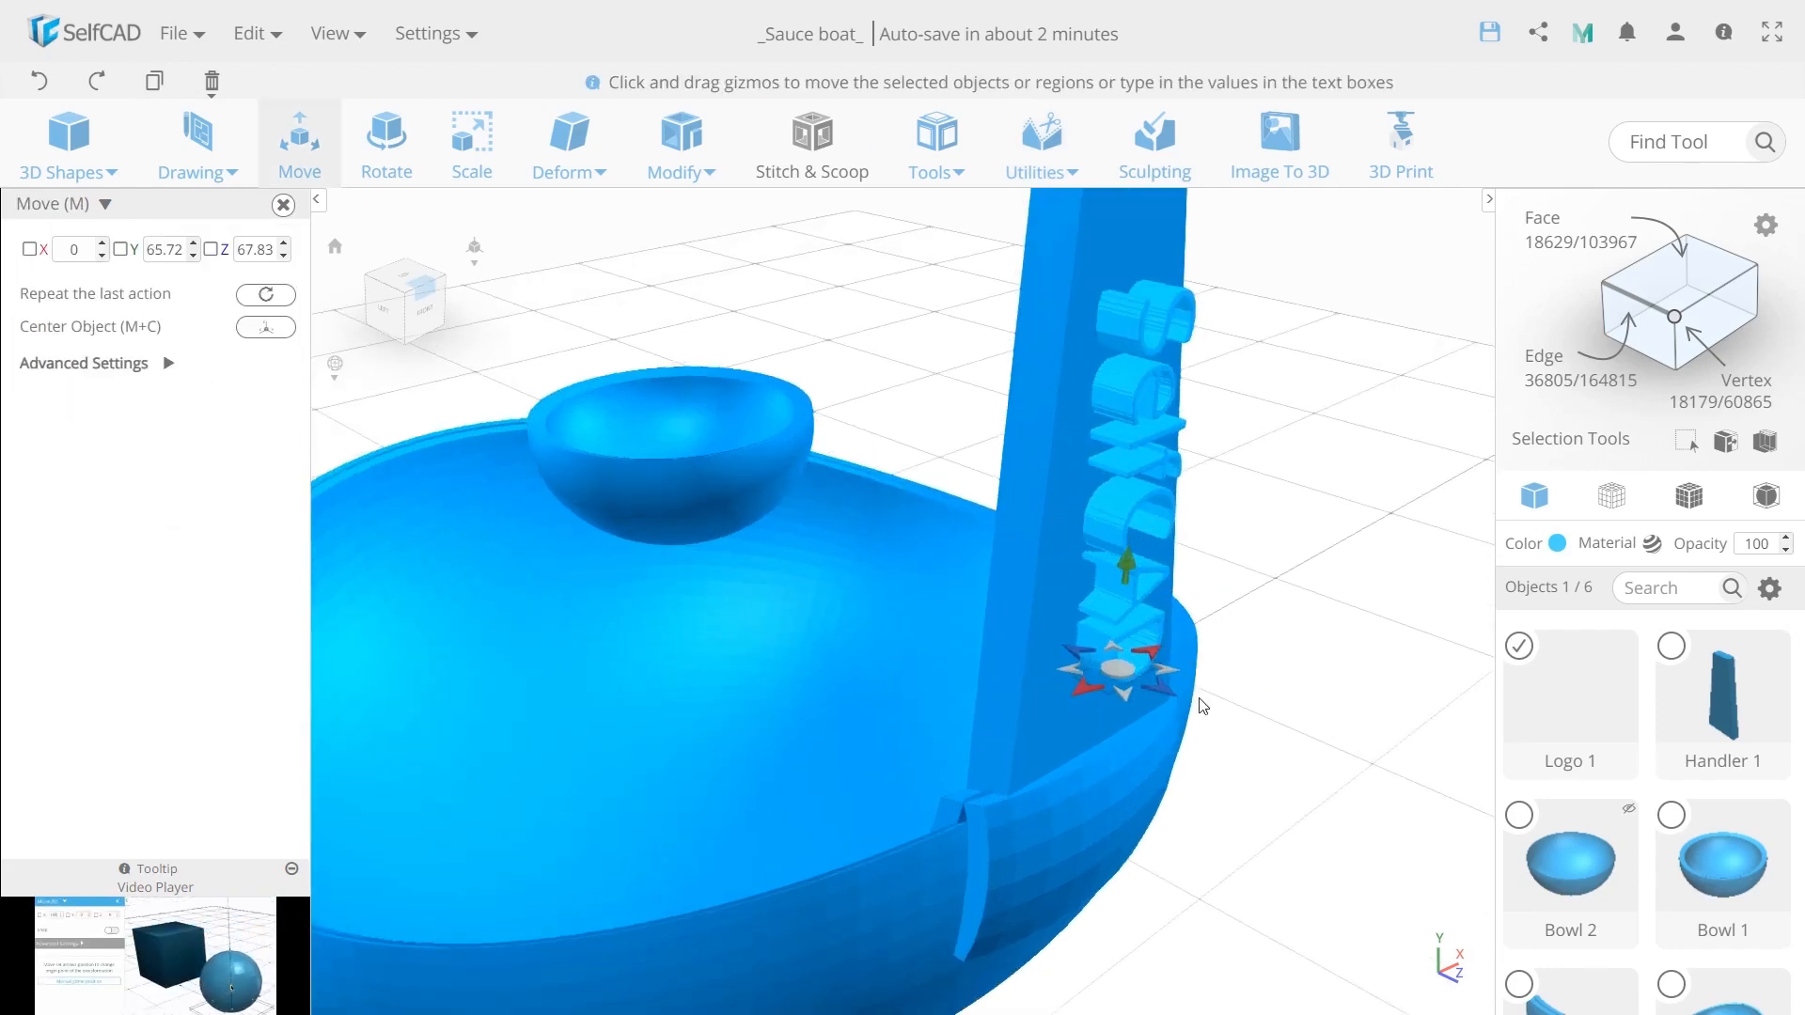
key("s")
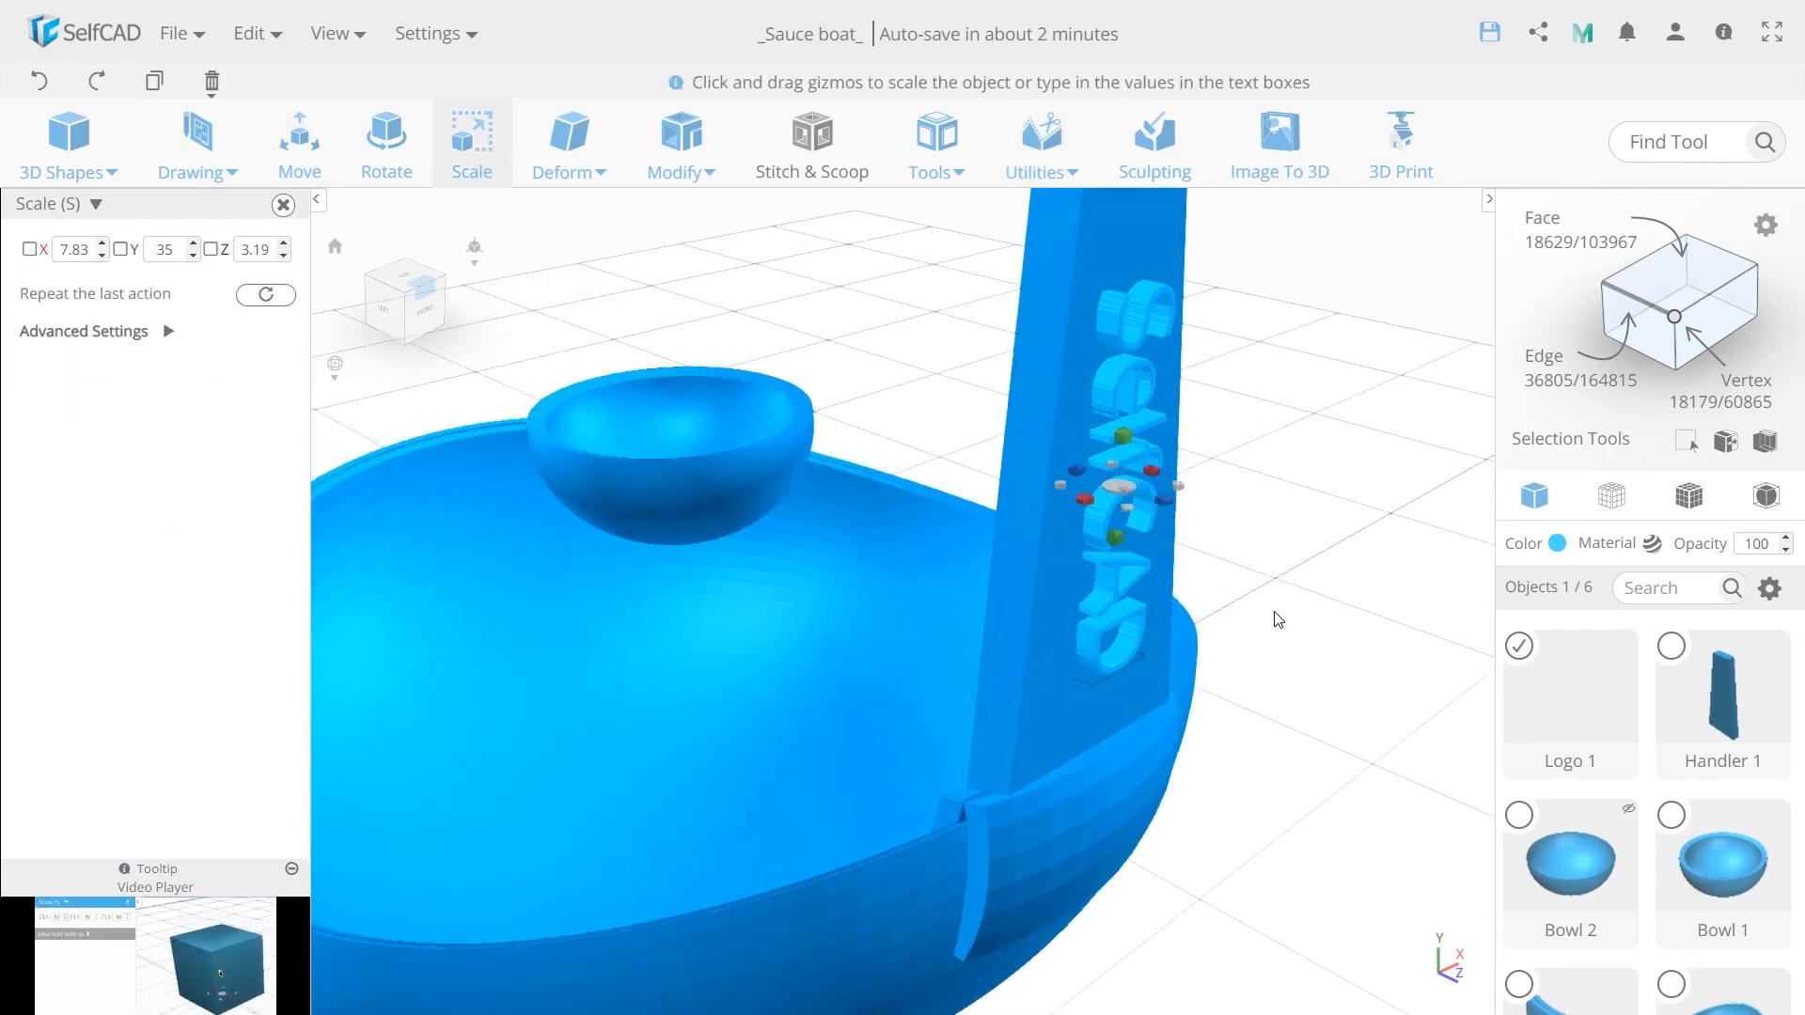
scroll(1278, 621, "down", 3)
Try to bend Handler 1 away from the bowl, undo the attempt and clear the selection.
left_click(1060, 541)
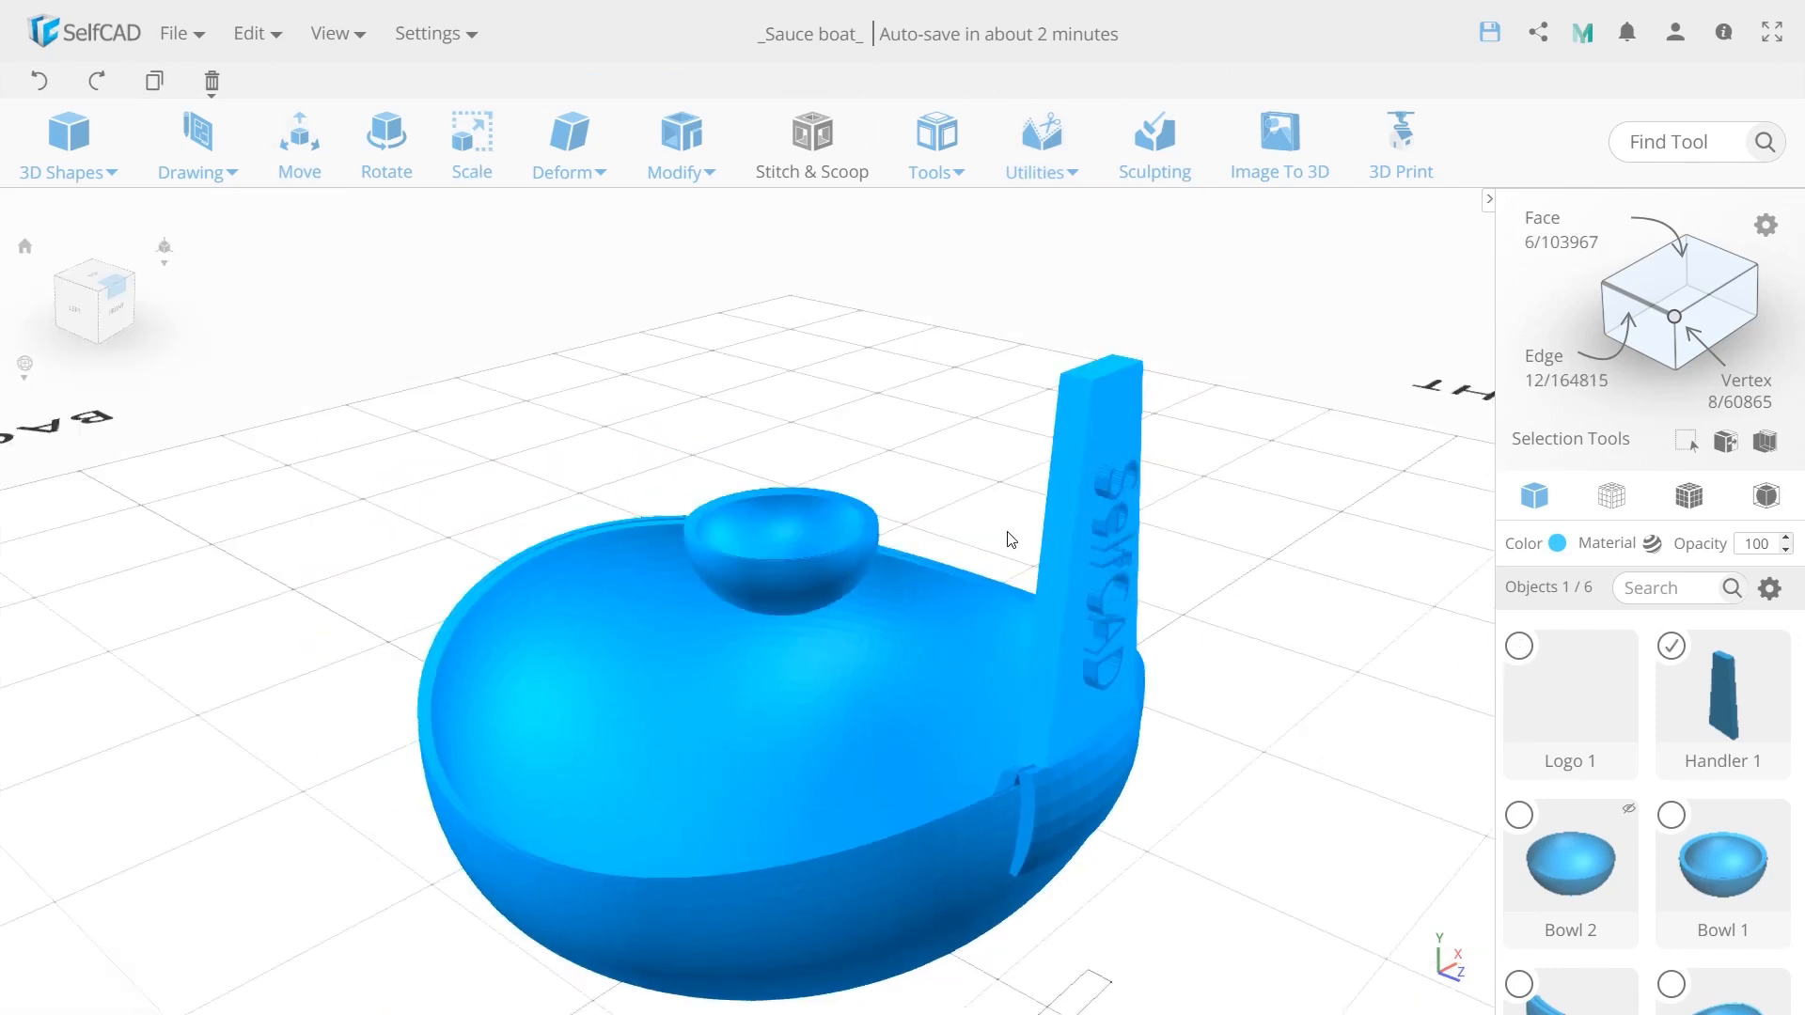
left_click(569, 141)
left_click(592, 348)
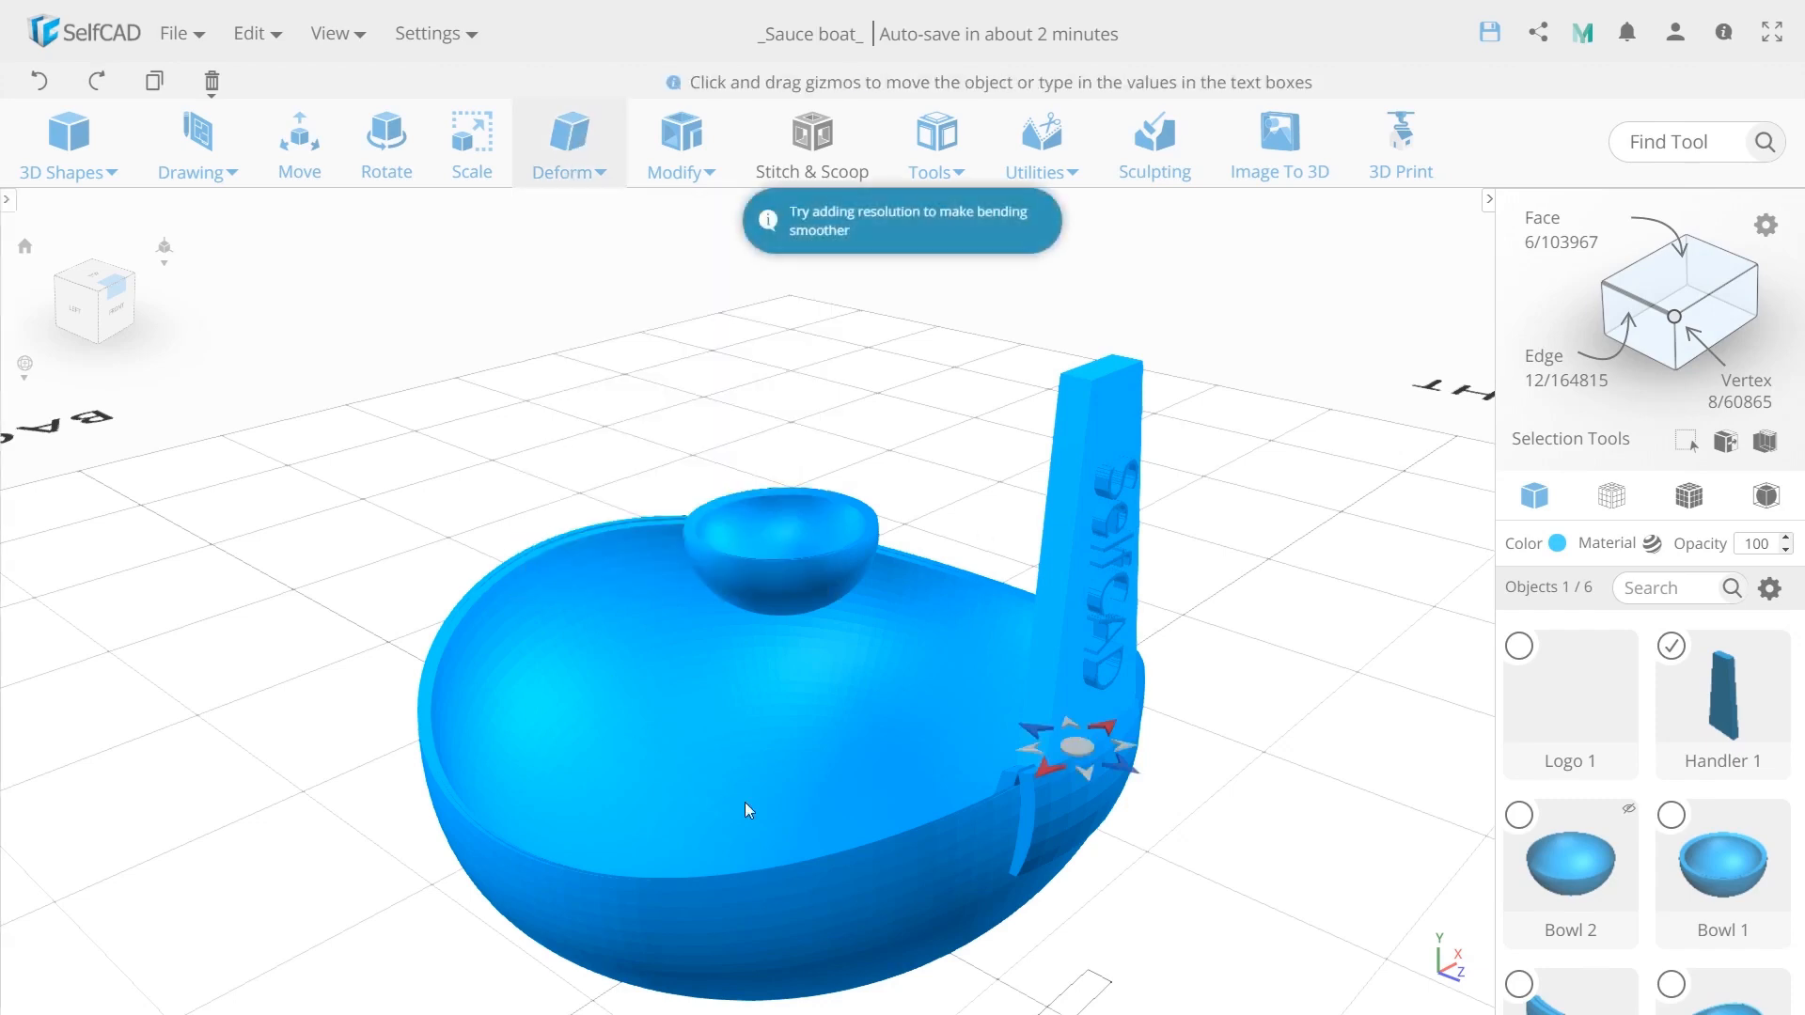
left_click_drag(1032, 749, 483, 561)
left_click(38, 81)
key("Escape")
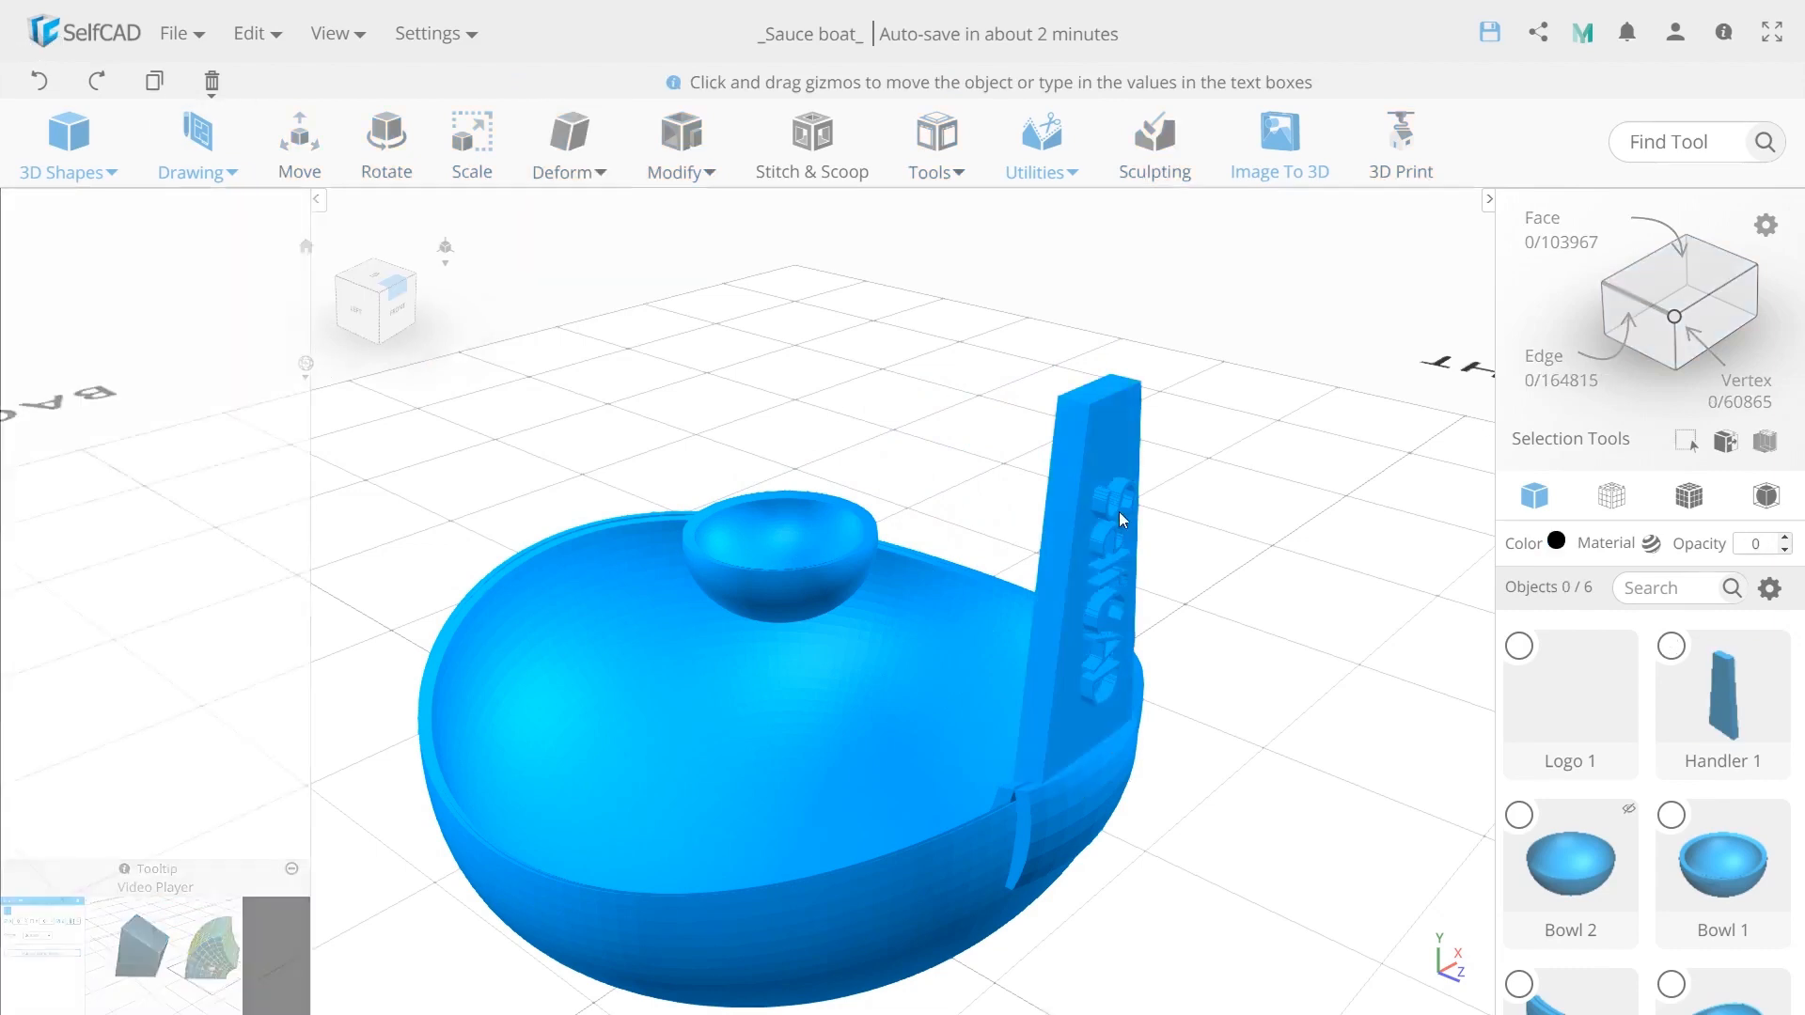
Try to bend the SelfCAD logo on its own, undo the bend and clear the selection.
left_click(1119, 511)
left_click(1182, 507)
left_click(1109, 583)
left_click(583, 141)
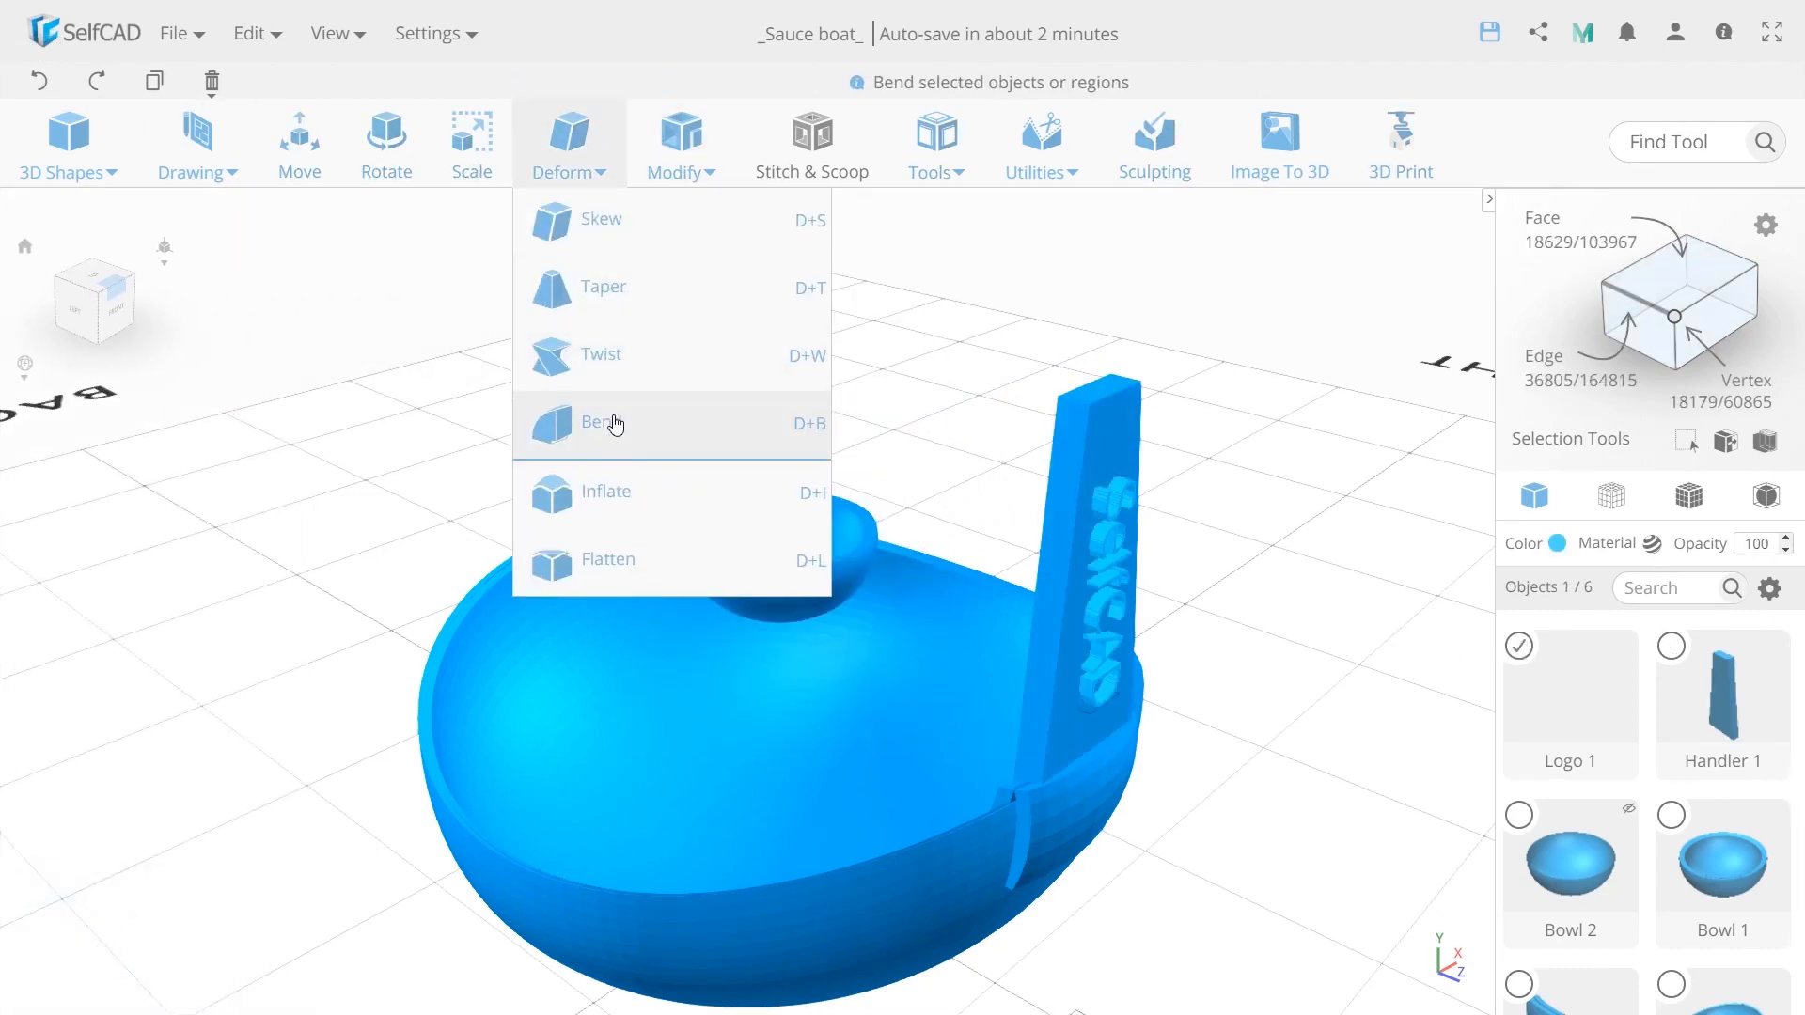
left_click(610, 419)
left_click_drag(1143, 722, 1355, 780)
left_click_drag(1243, 803, 1127, 765)
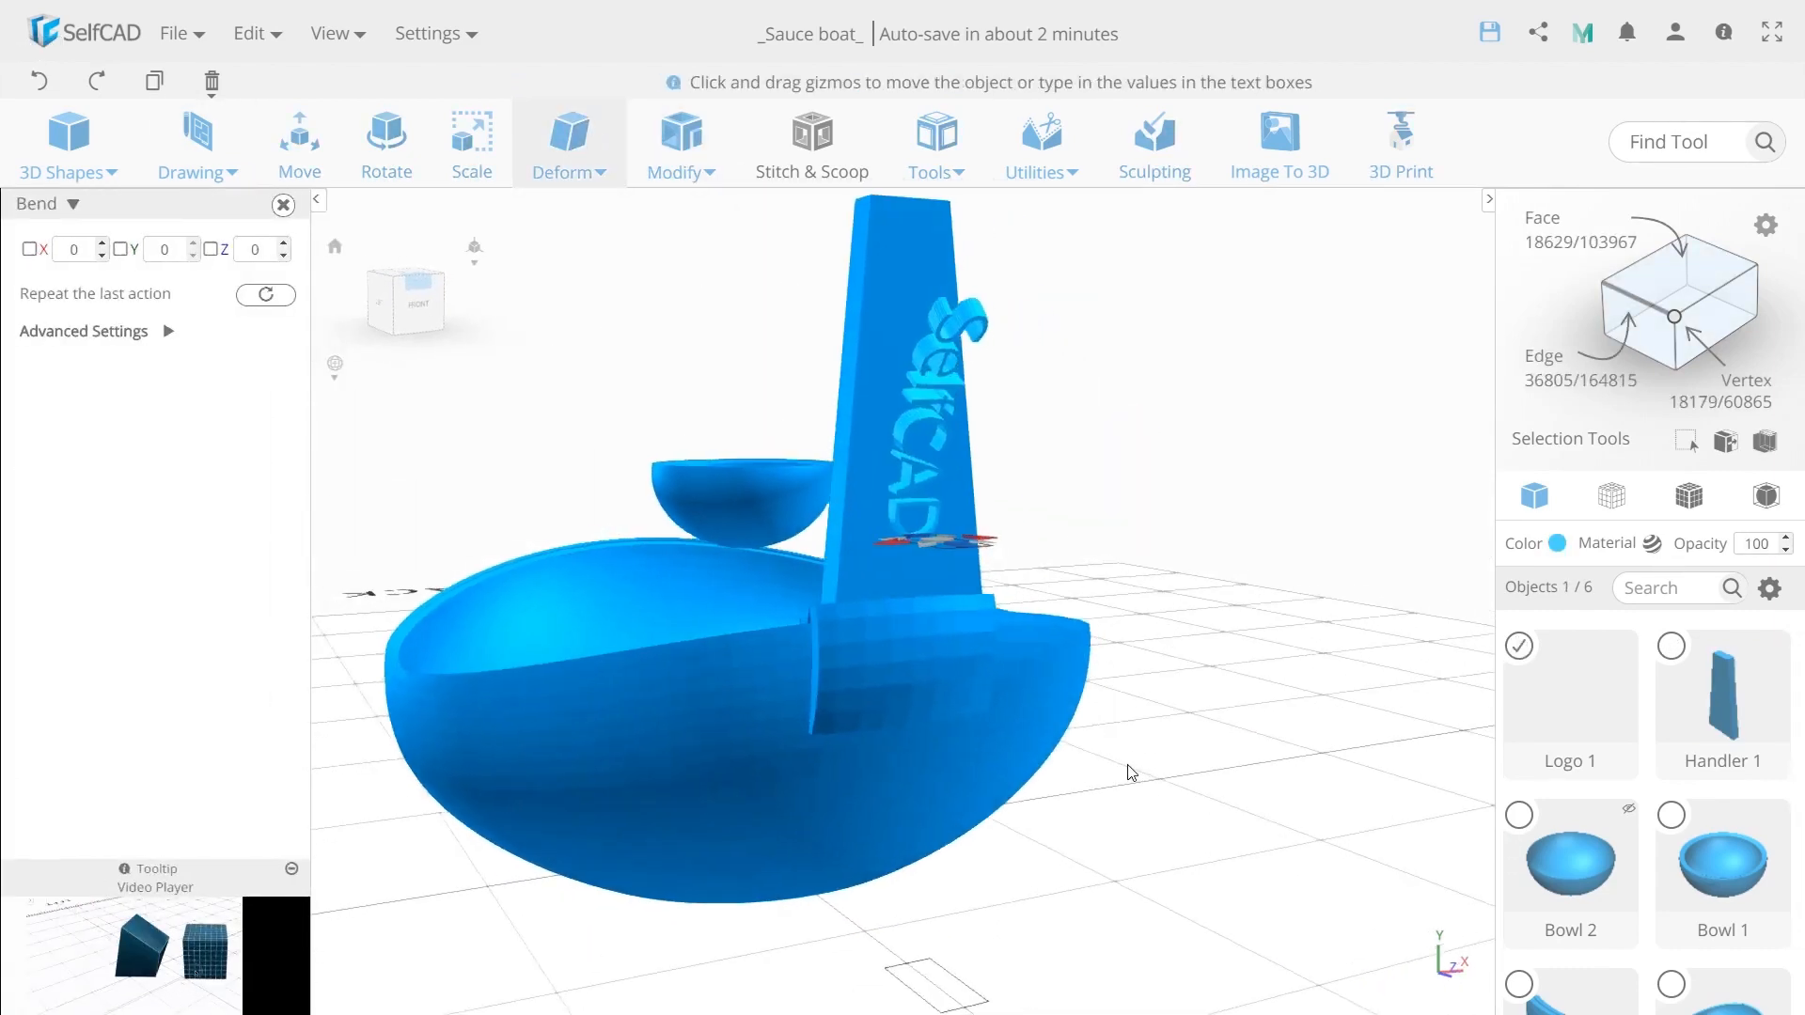
left_click_drag(686, 694, 739, 711)
left_click(38, 81)
key("Escape")
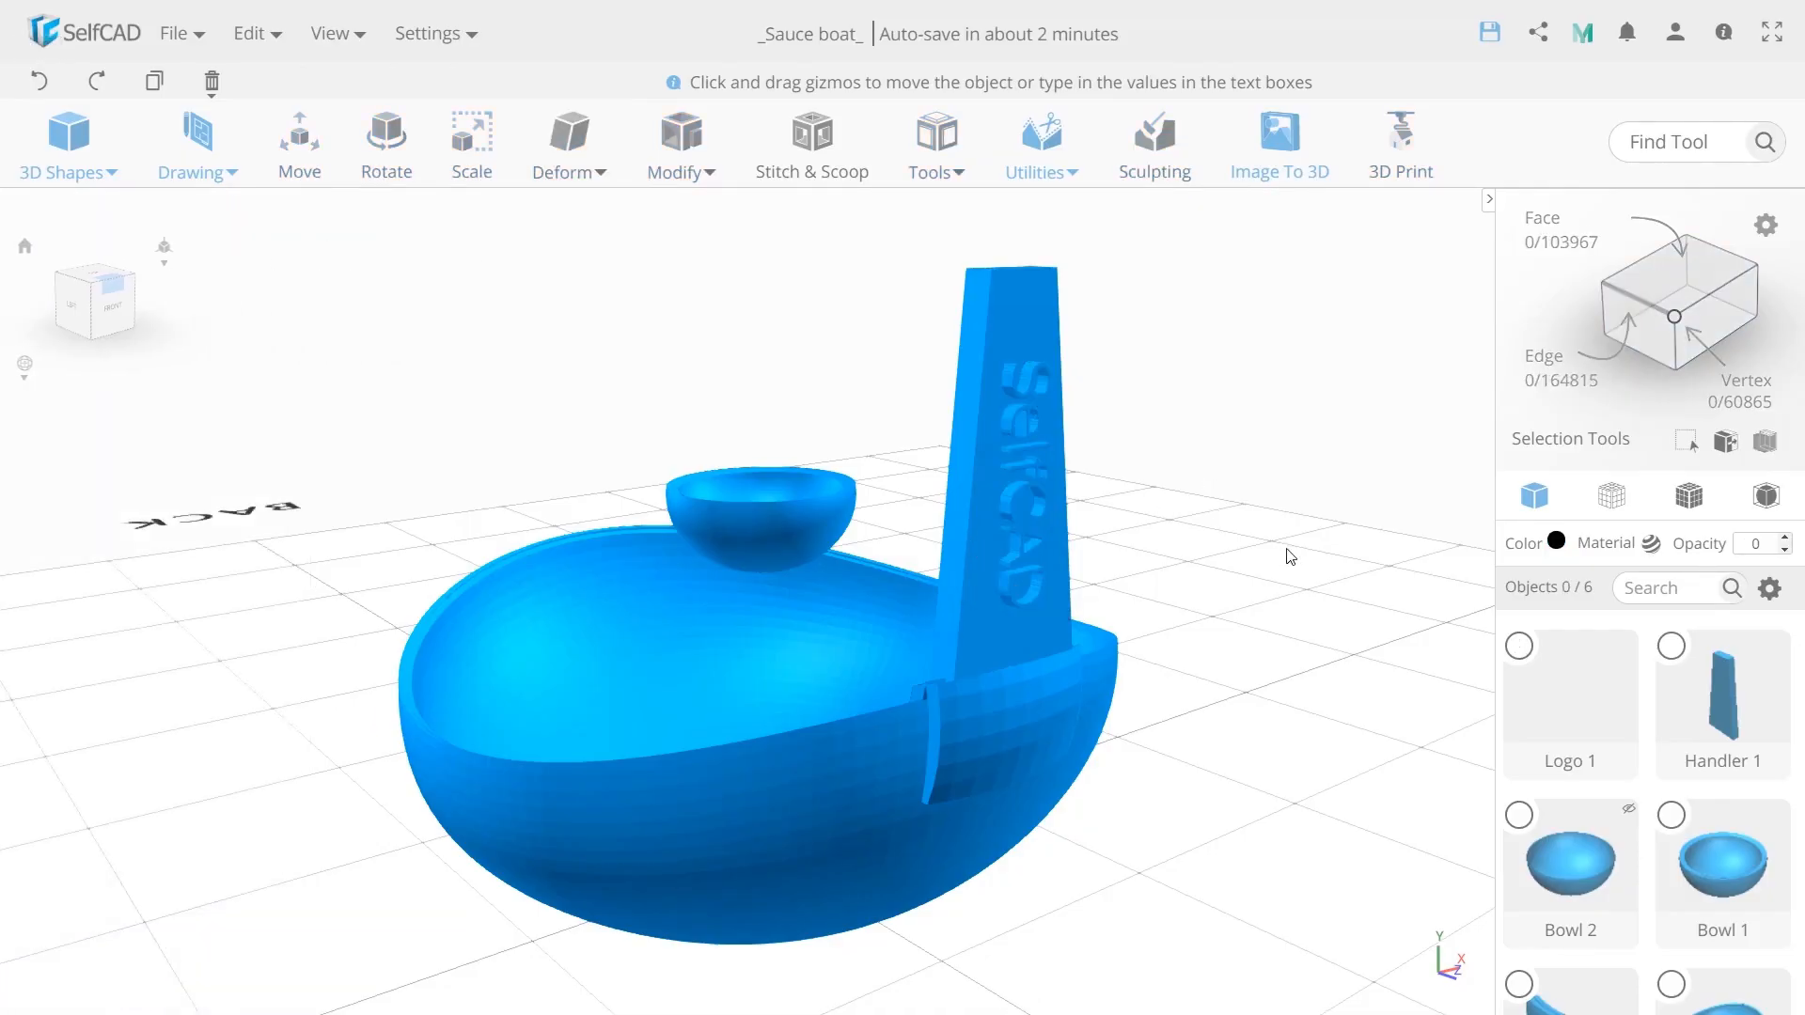
Examine the mesh density of the logo and handle with the mesh edges displayed, then return to the solid display.
left_click(1676, 511)
scroll(1115, 577, "up", 5)
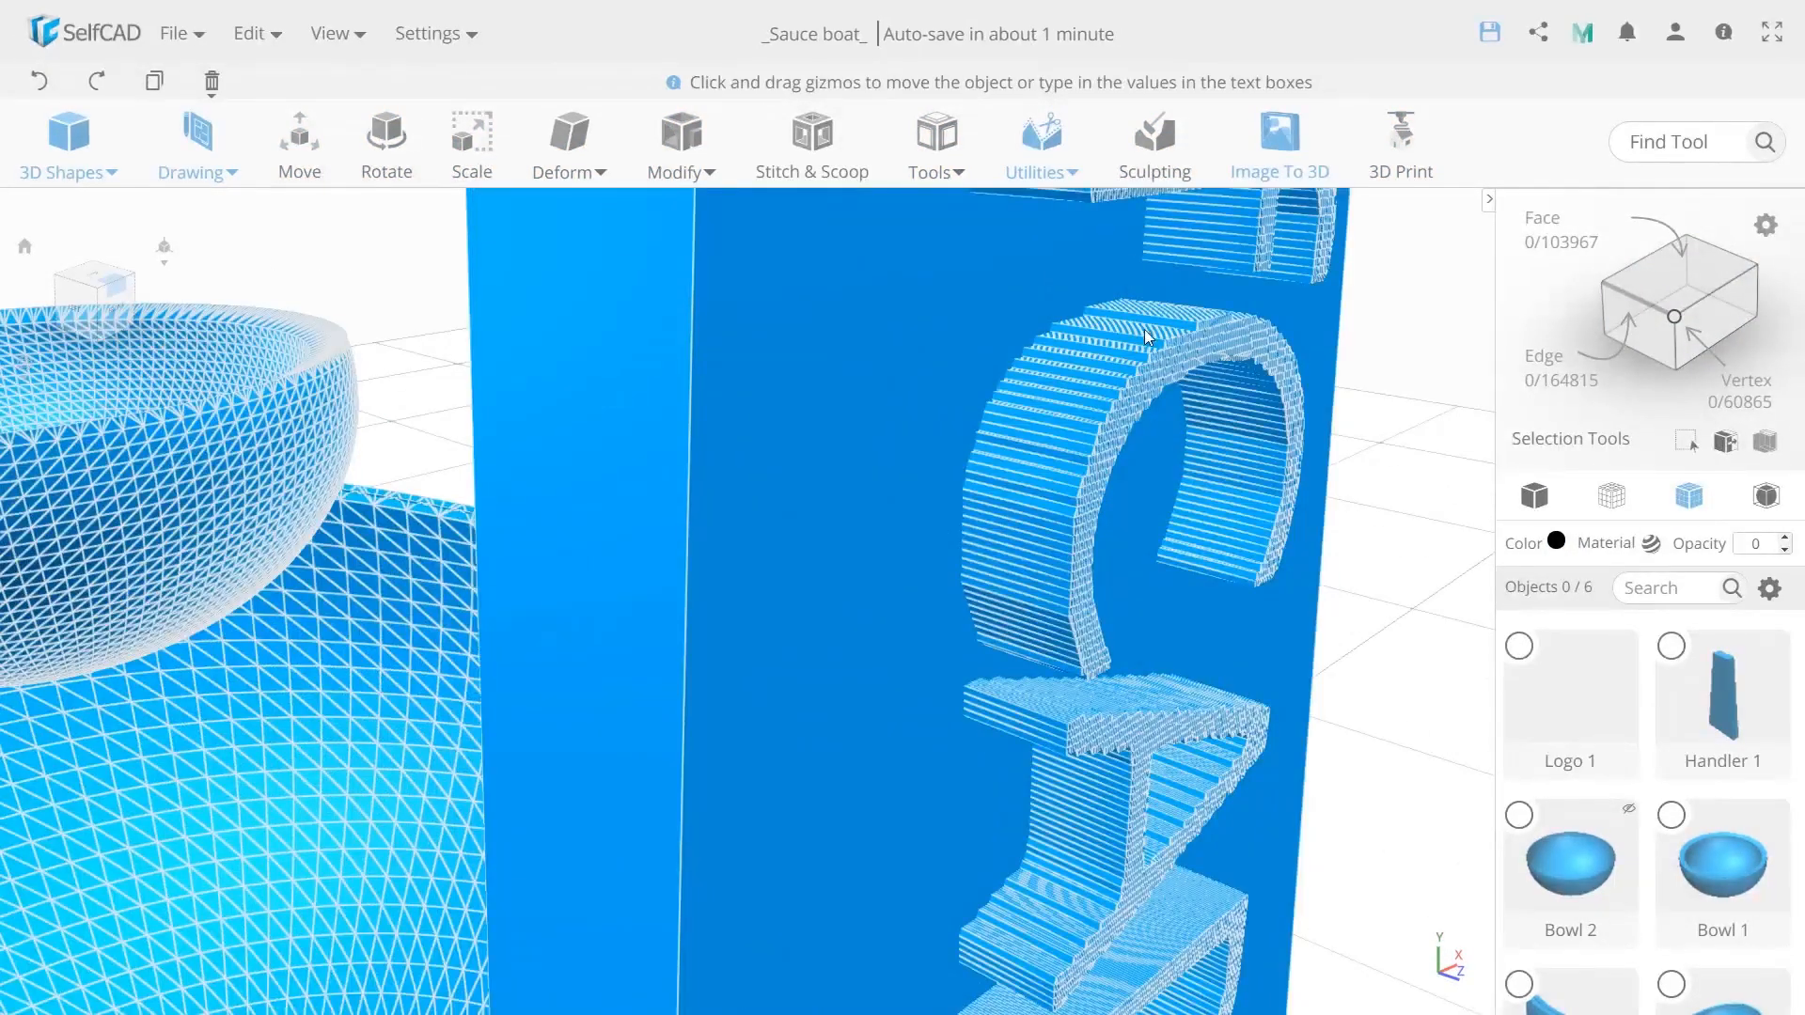
scroll(1032, 623, "down", 5)
left_click(1534, 496)
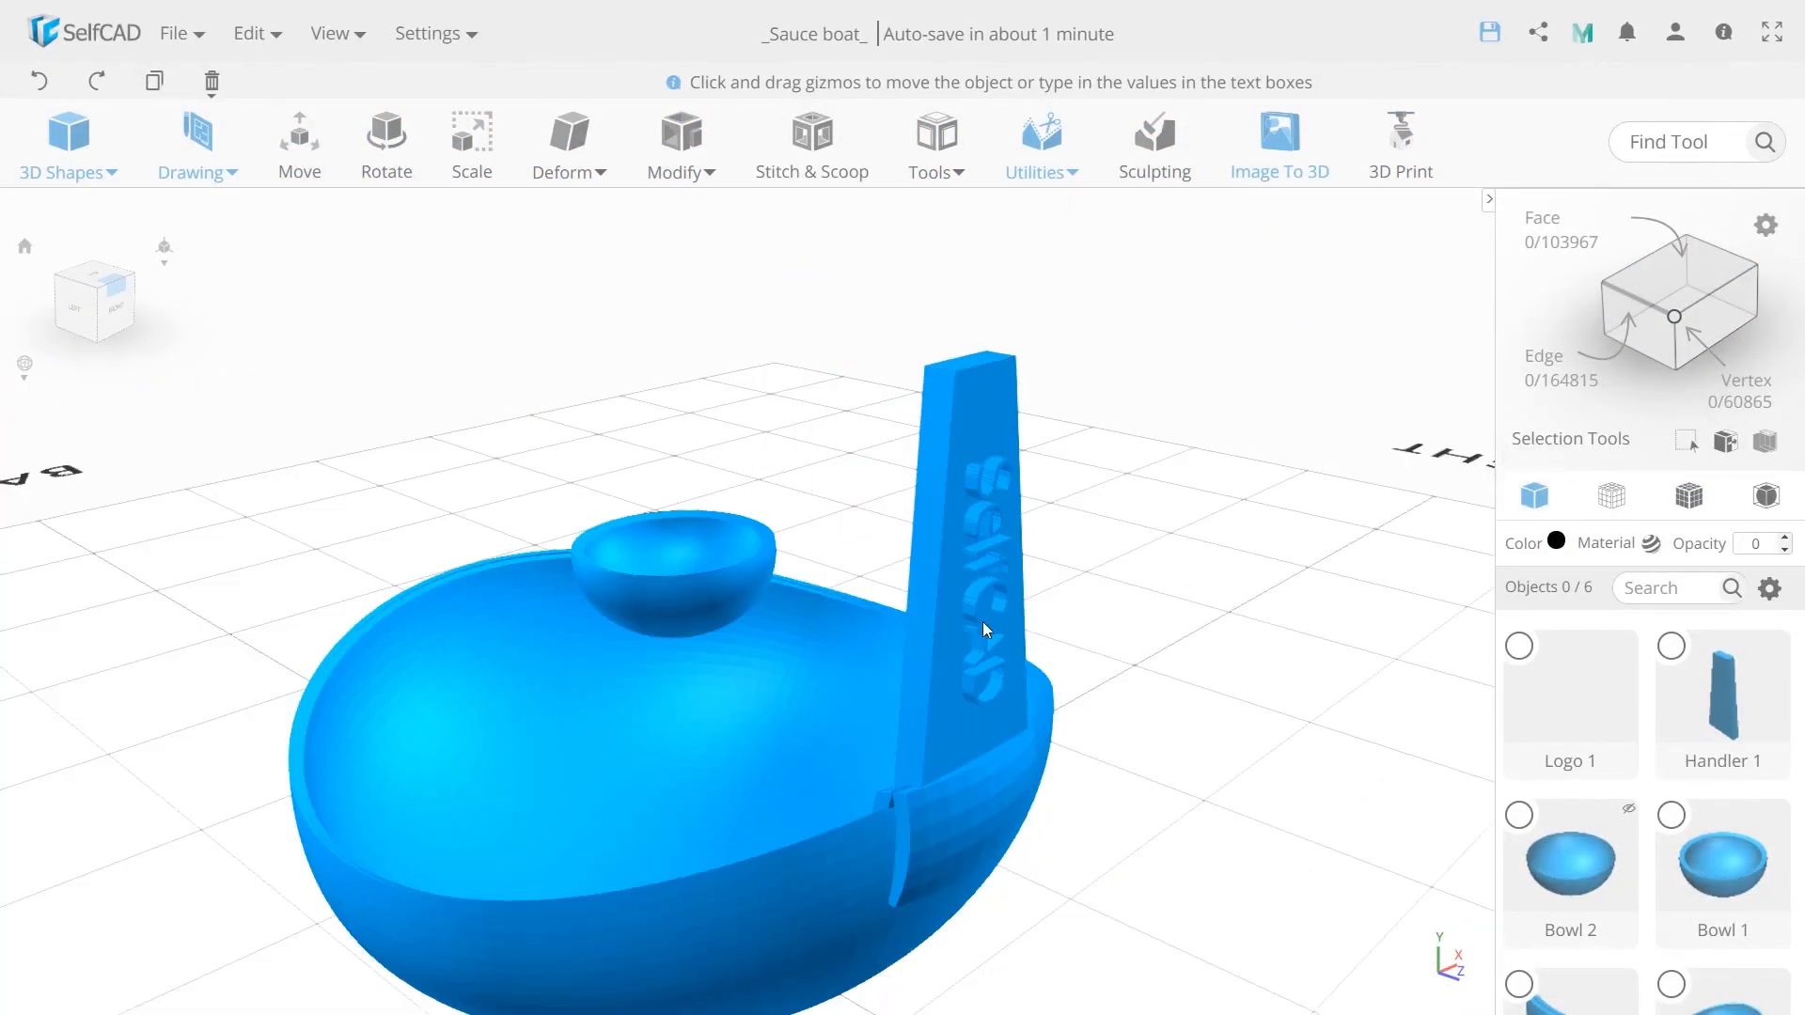
Increase Handler 1's mesh resolution to detail level 6, then check its mesh edges and return to the solid display.
left_click(926, 608)
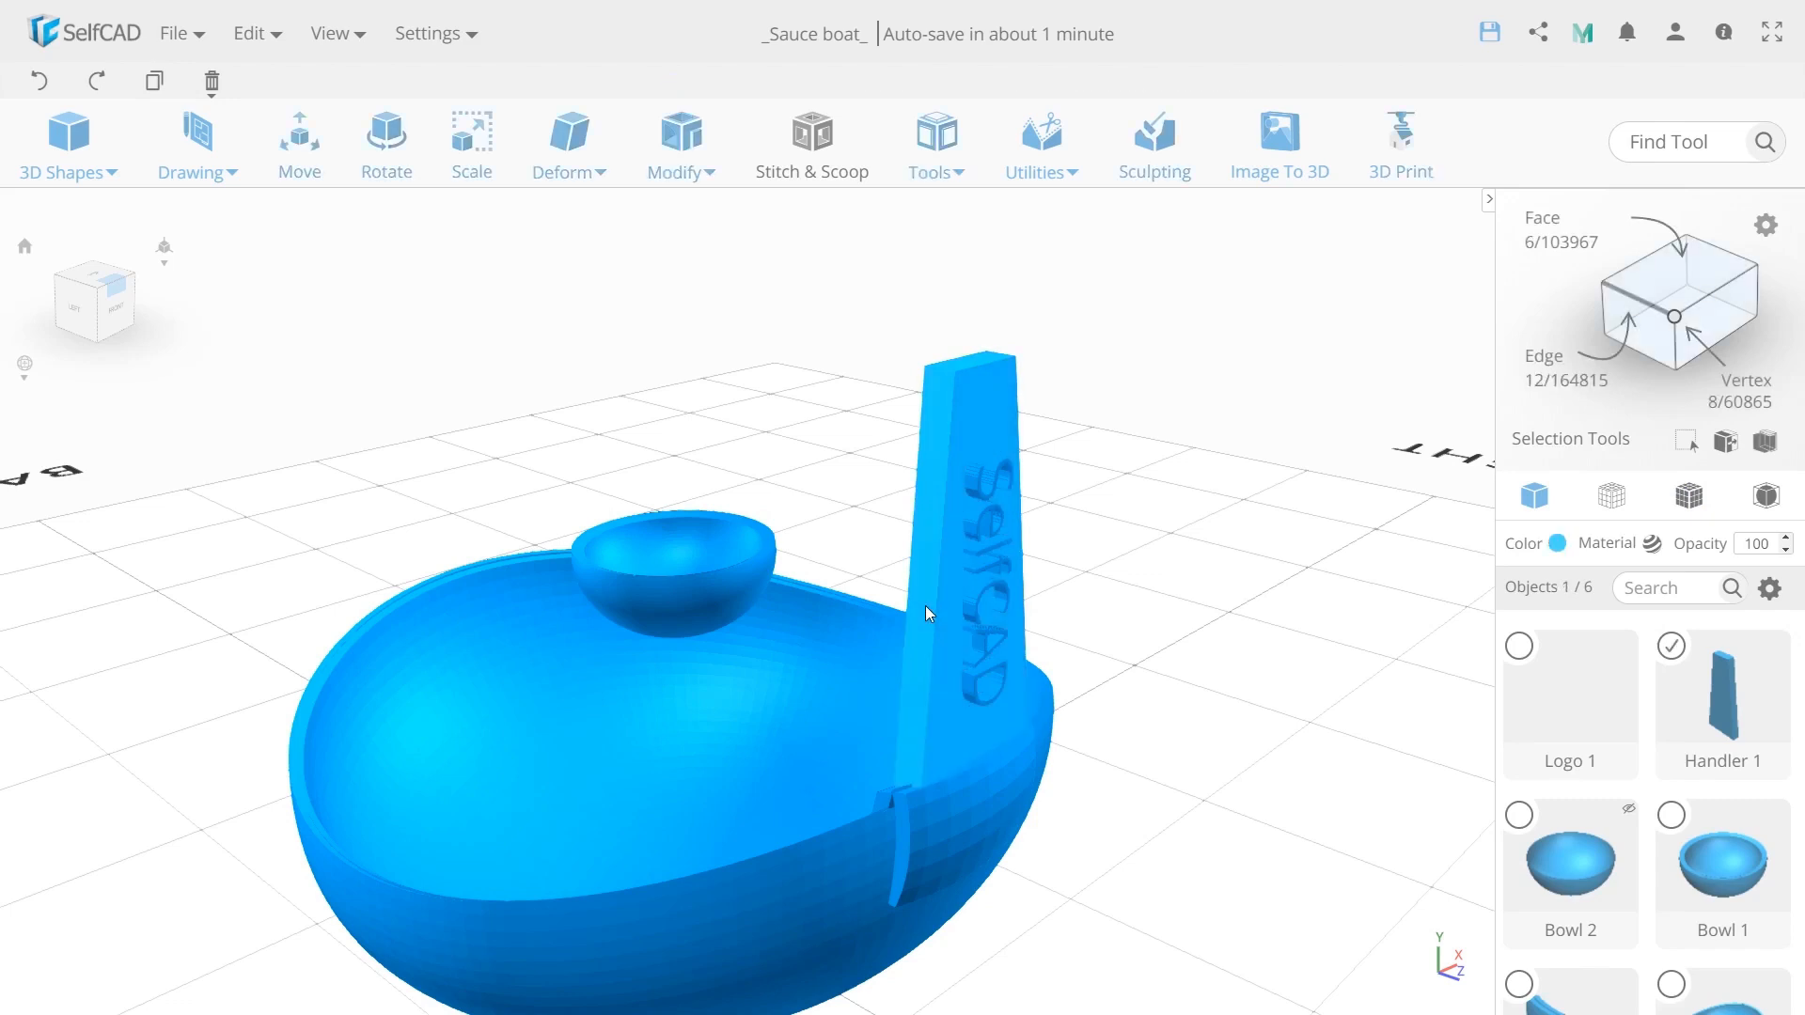
left_click(707, 143)
left_click(726, 653)
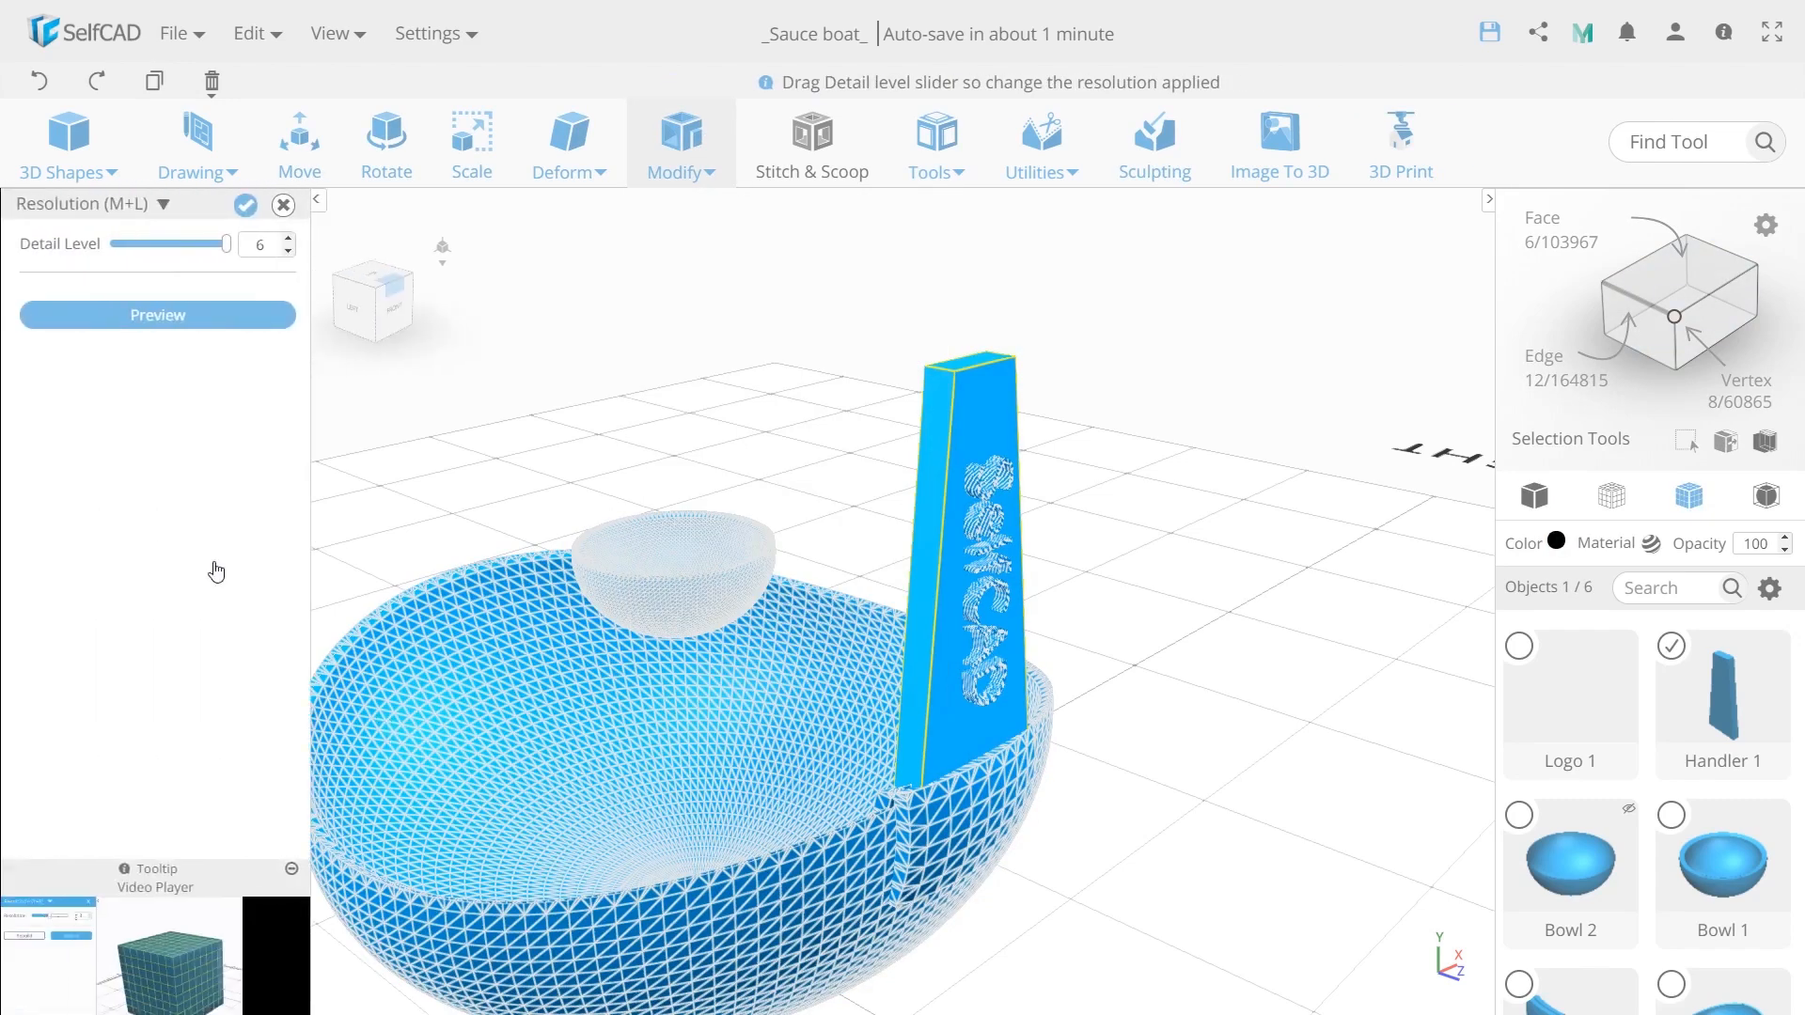
left_click(247, 206)
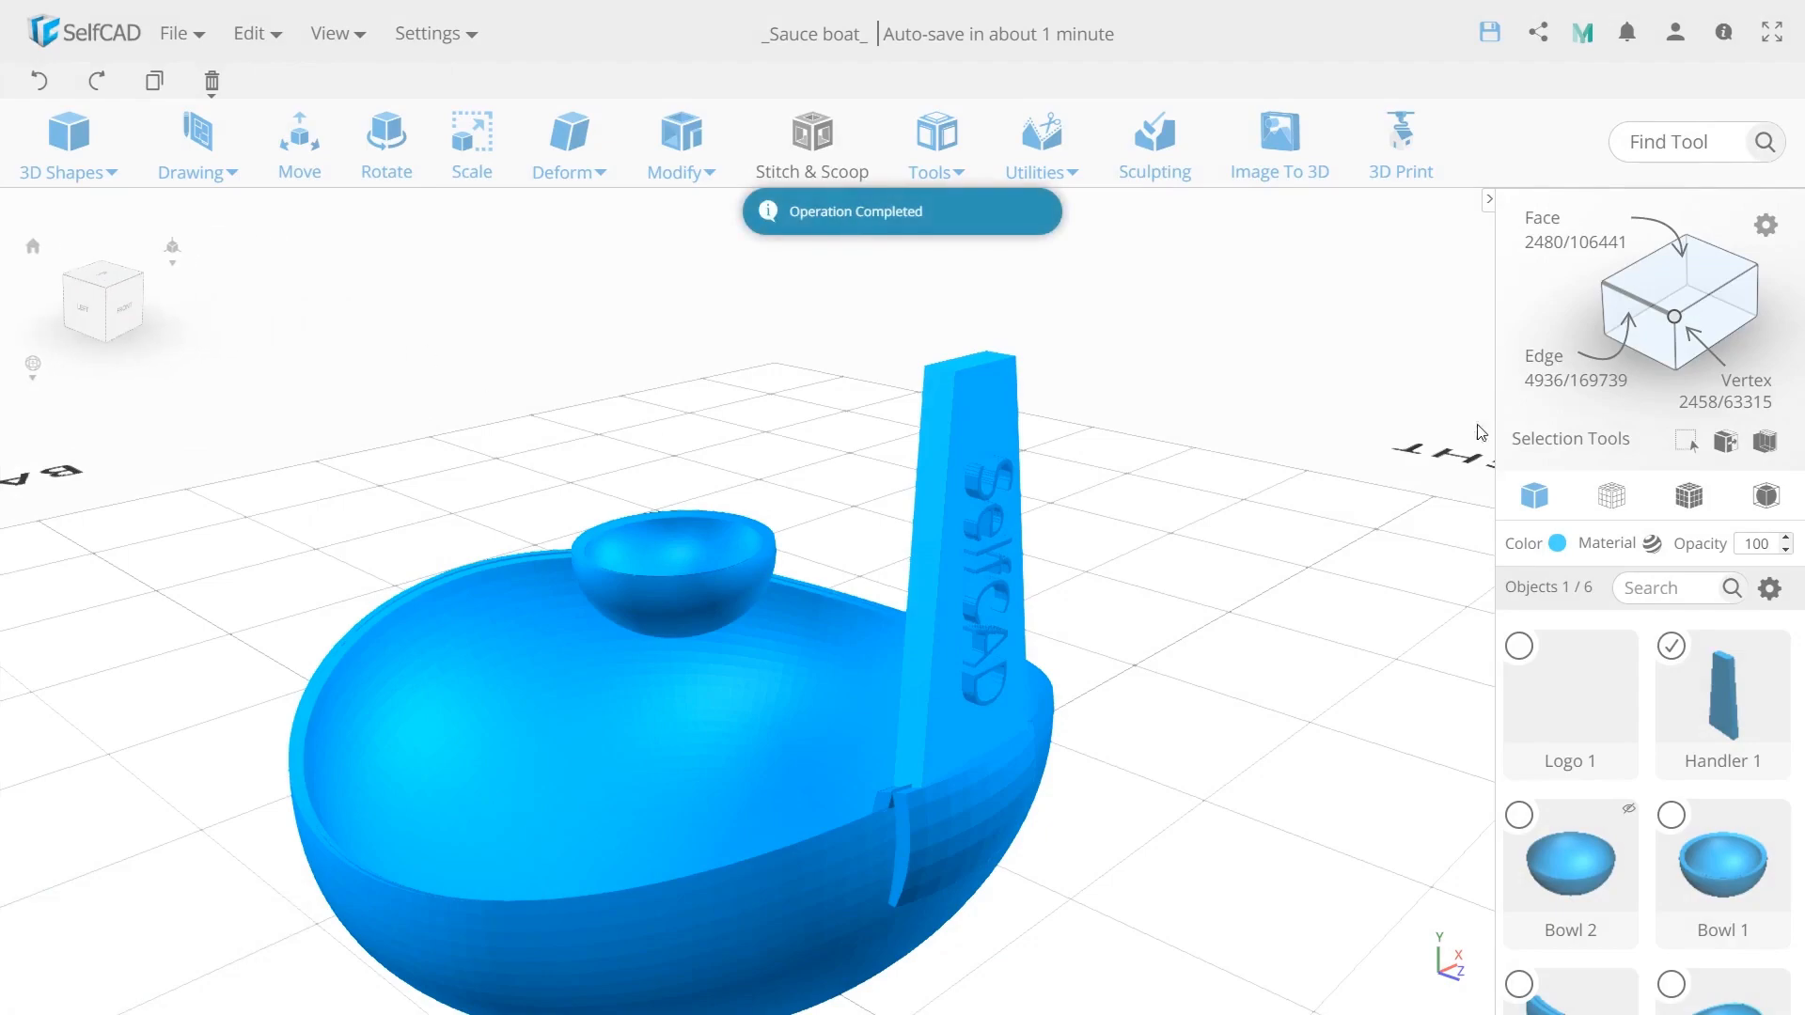
left_click(1689, 496)
scroll(1014, 428, "up", 5)
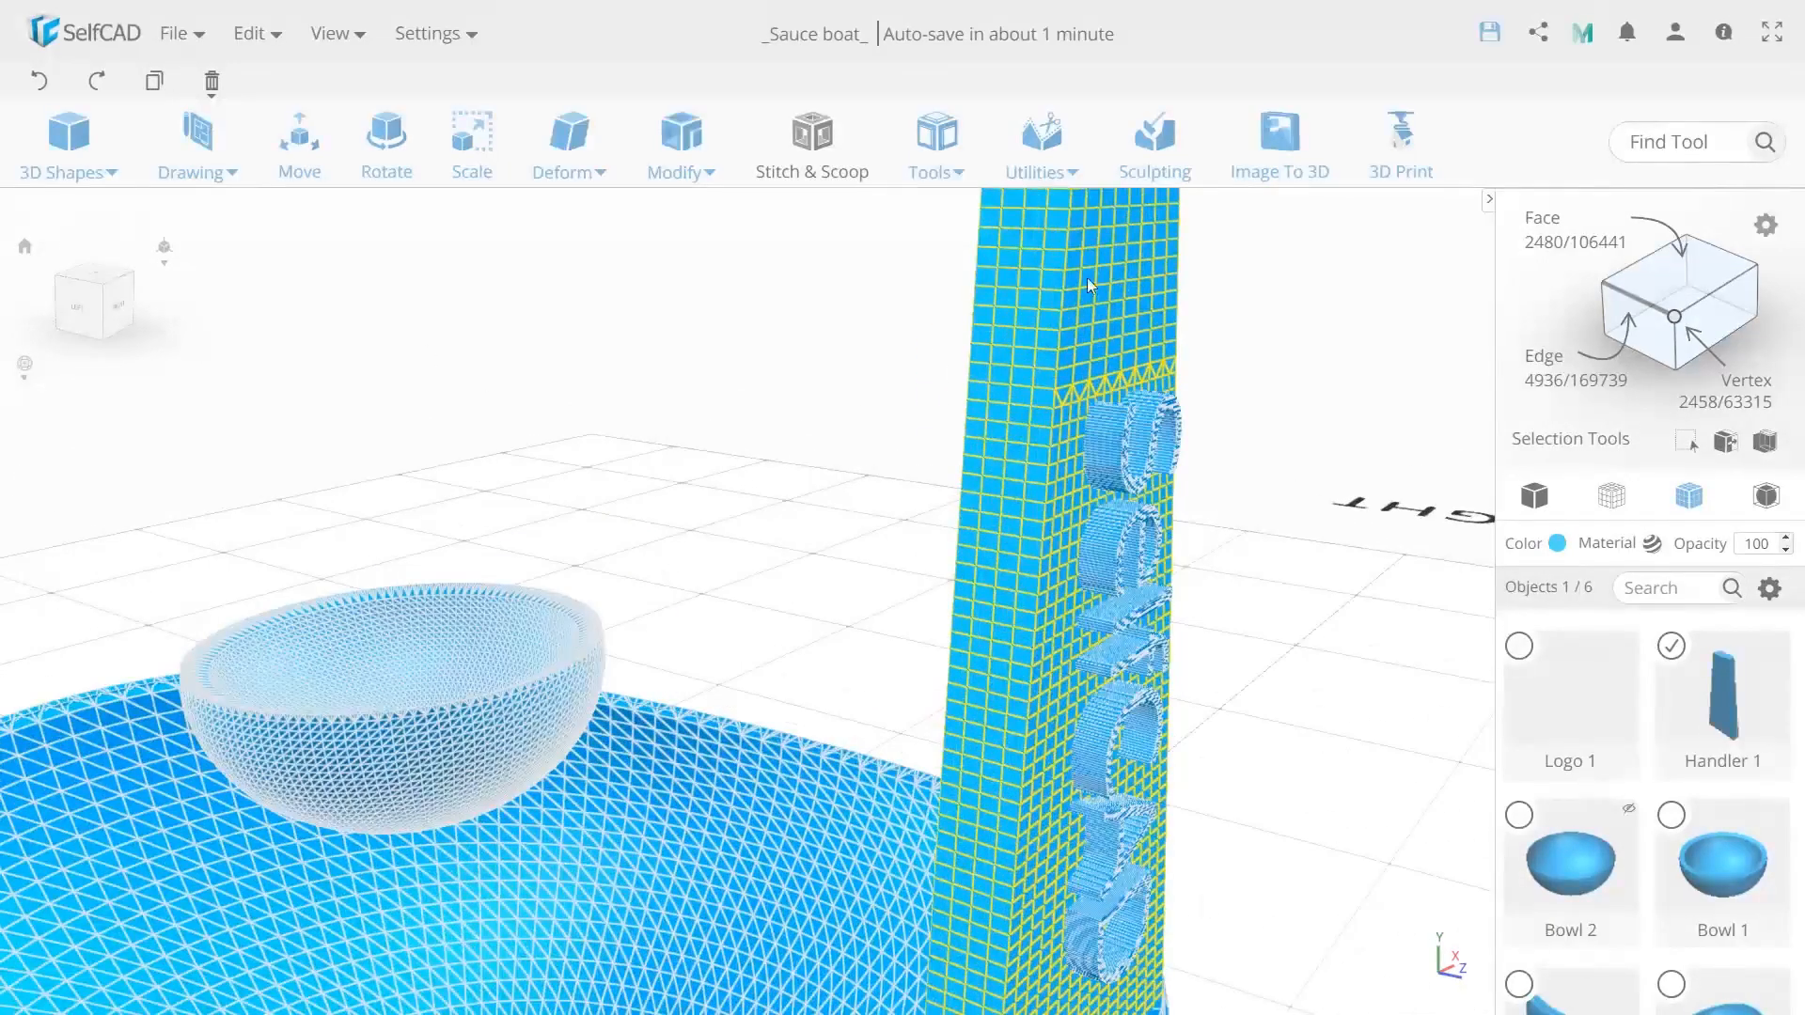
scroll(1097, 389, "down", 5)
left_click(1534, 495)
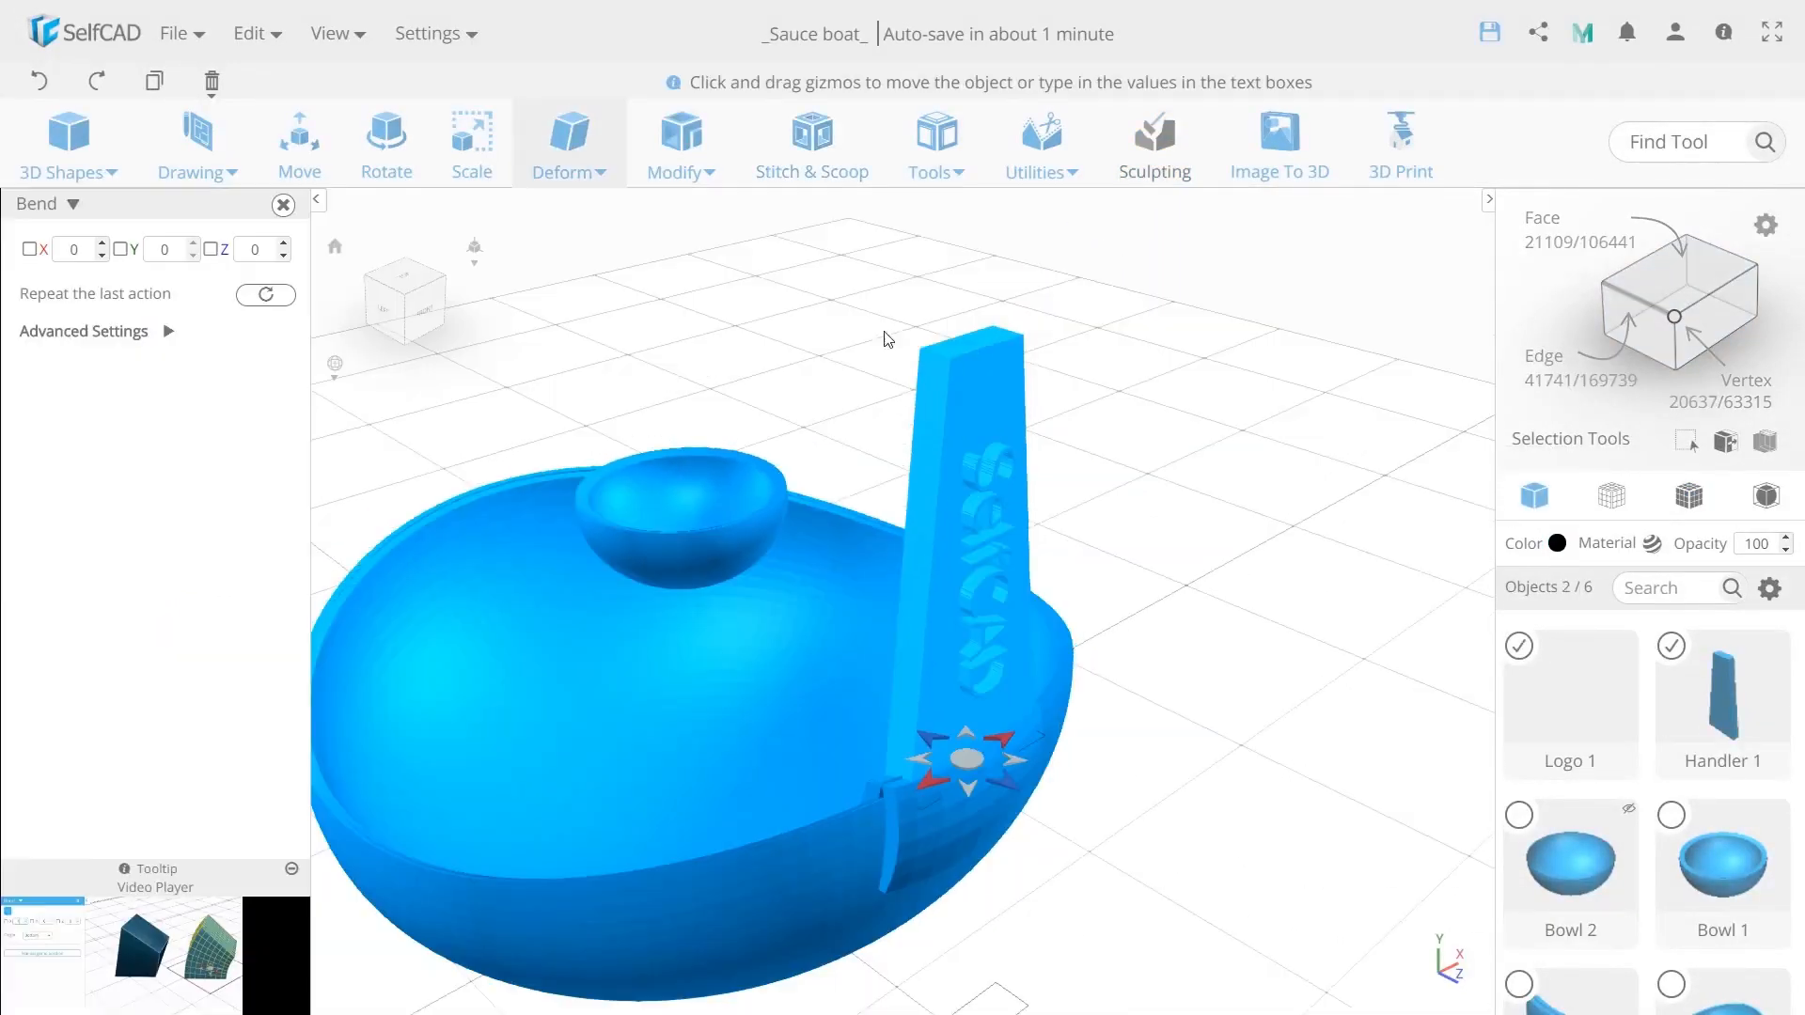
Make one copy of Handler 1 and Logo 1 in place, with zero position offsets.
left_click(936, 150)
left_click(977, 282)
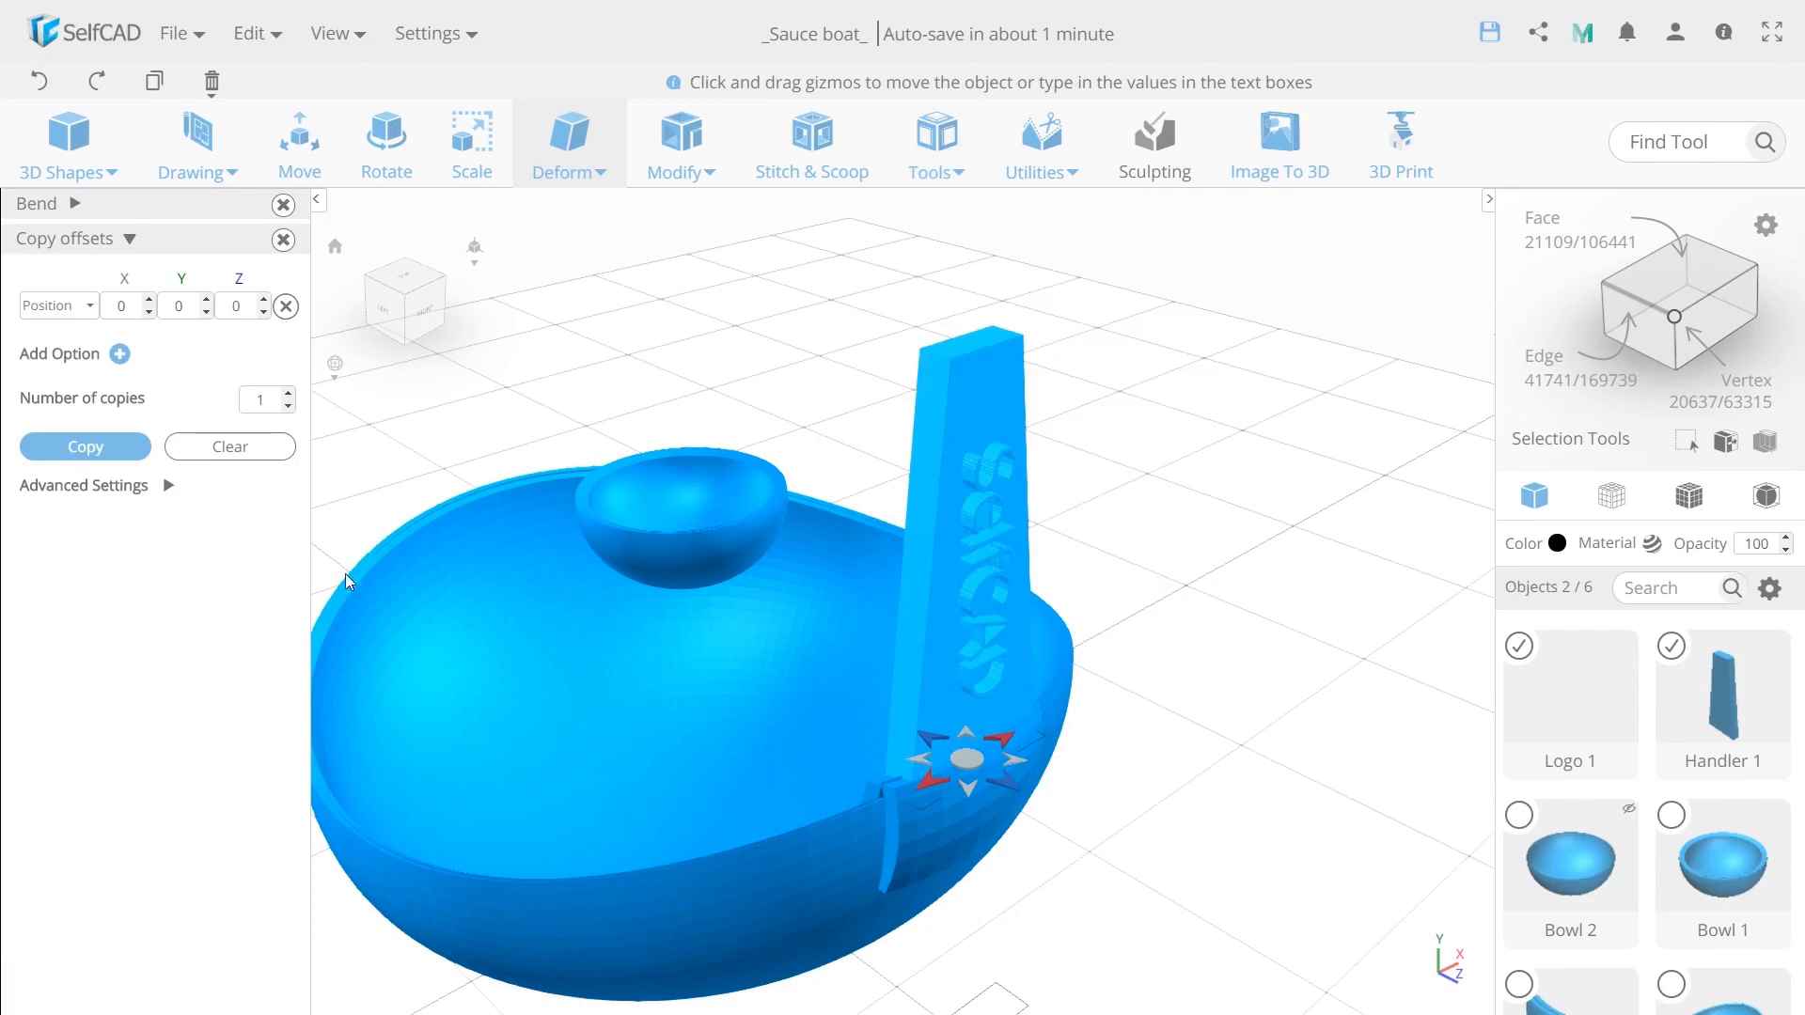
left_click(100, 450)
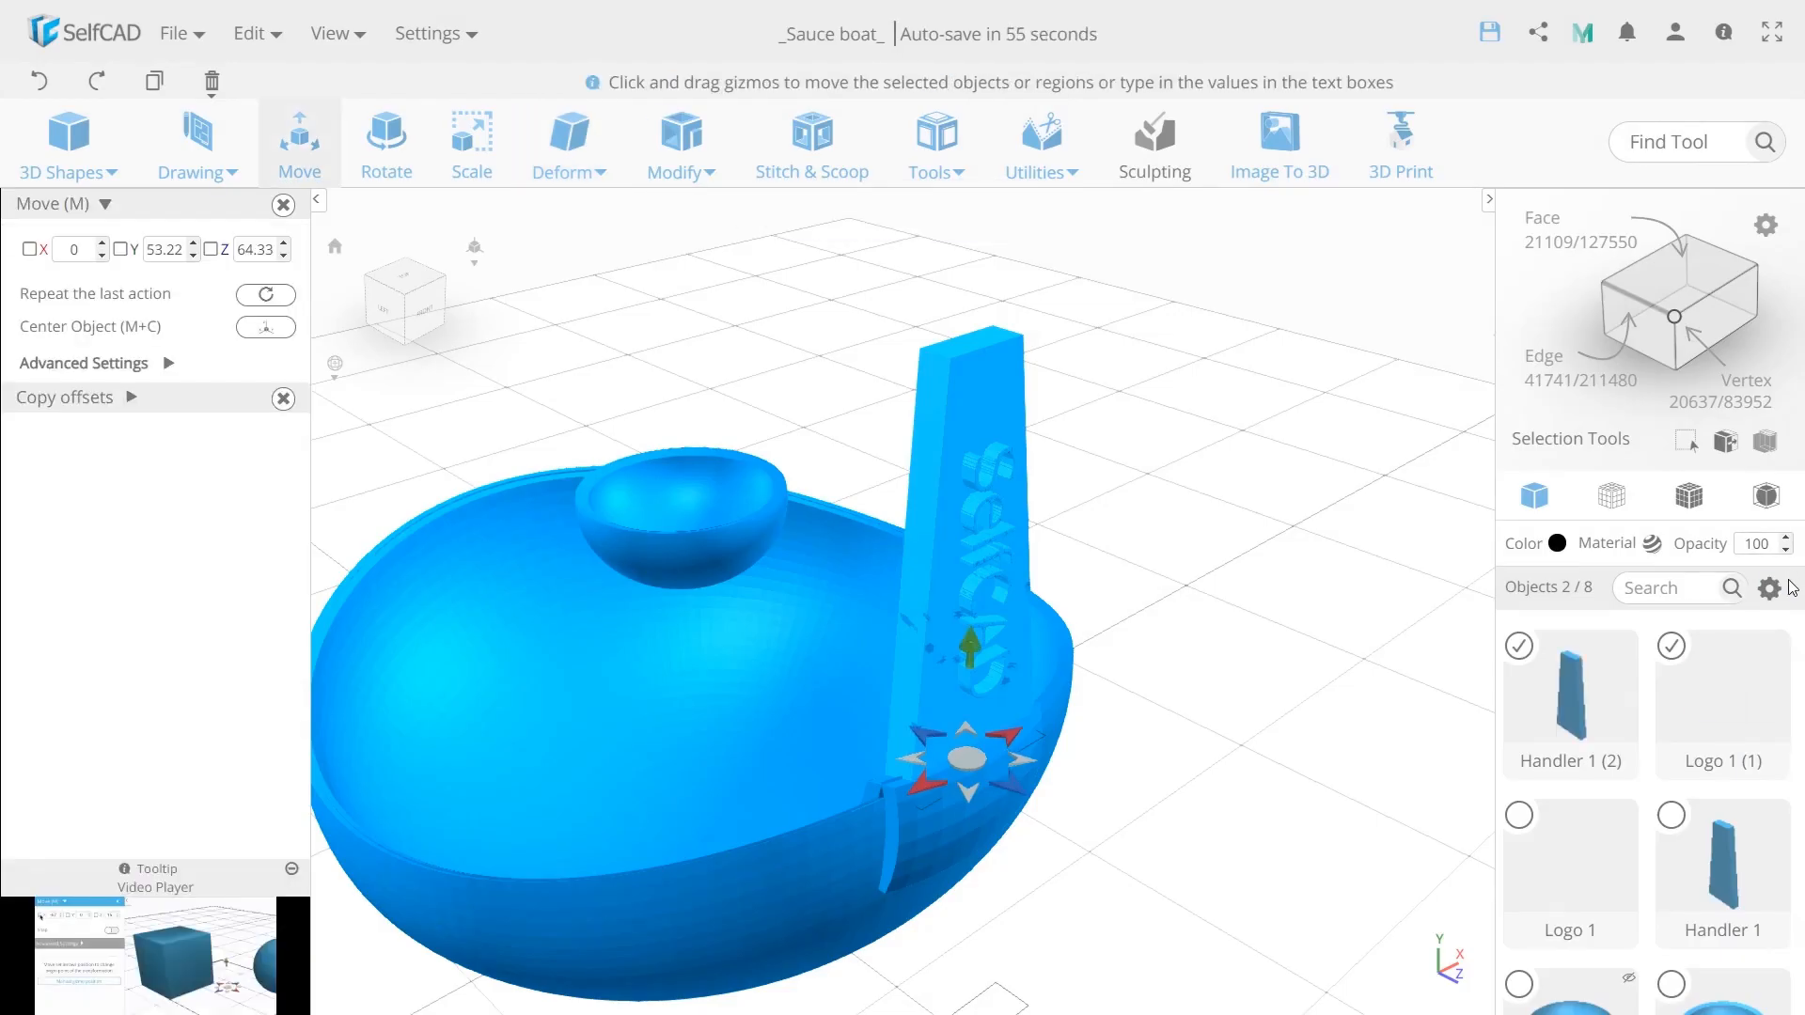
Hide the copied handle and logo and rename them Handler 2 and Logo 2.
mouse_move(1770, 588)
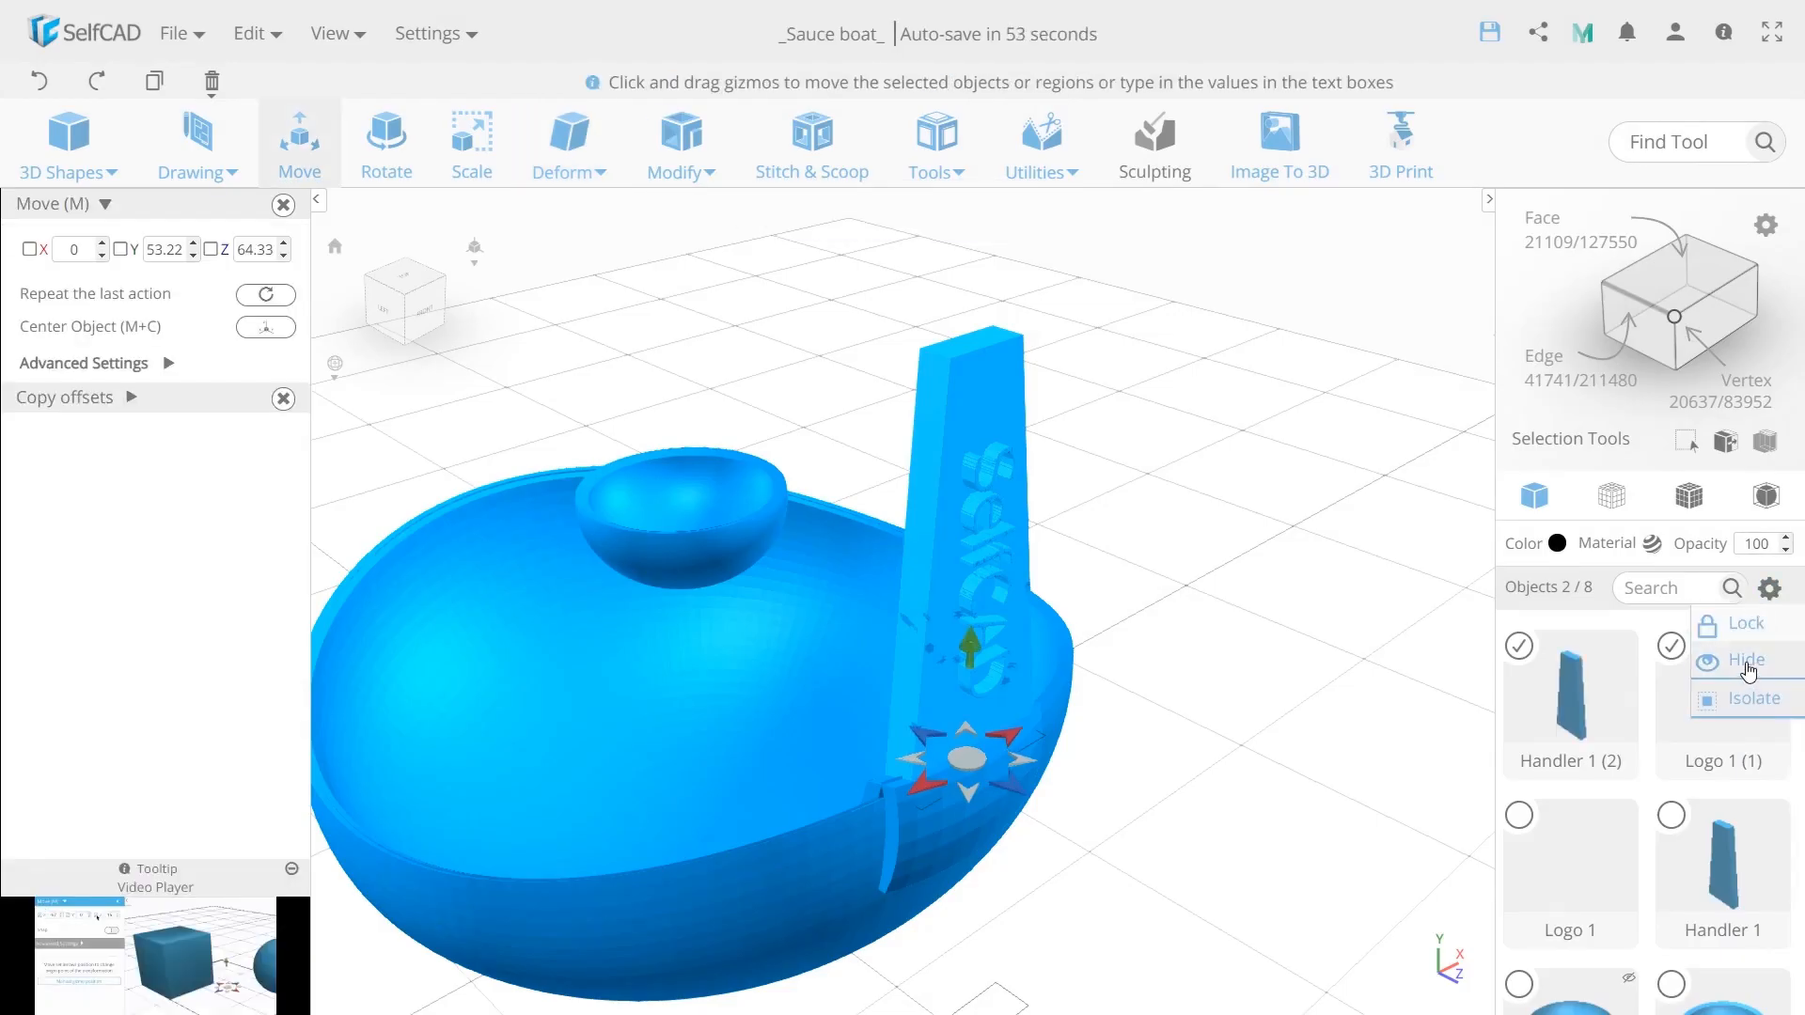
left_click(1745, 667)
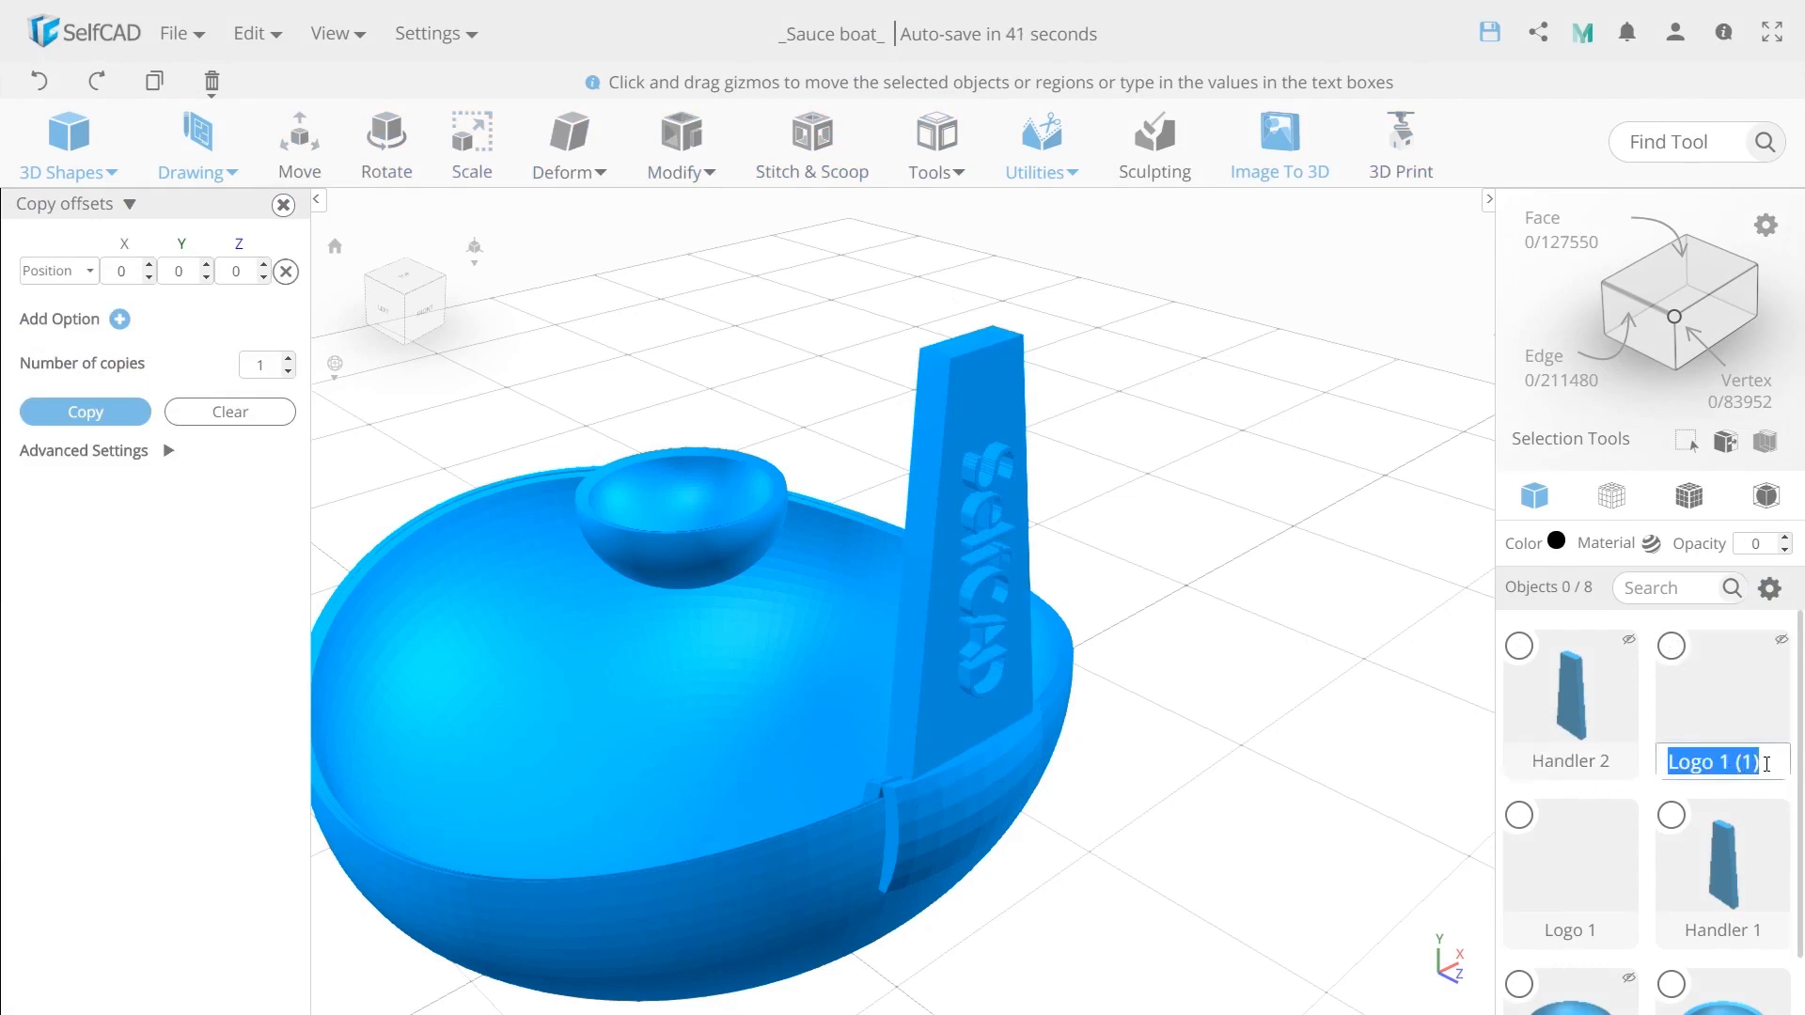
key("BackSpace")
type("2")
Taper the original Handler 1 along the Z axis.
left_click(1671, 815)
left_click(570, 150)
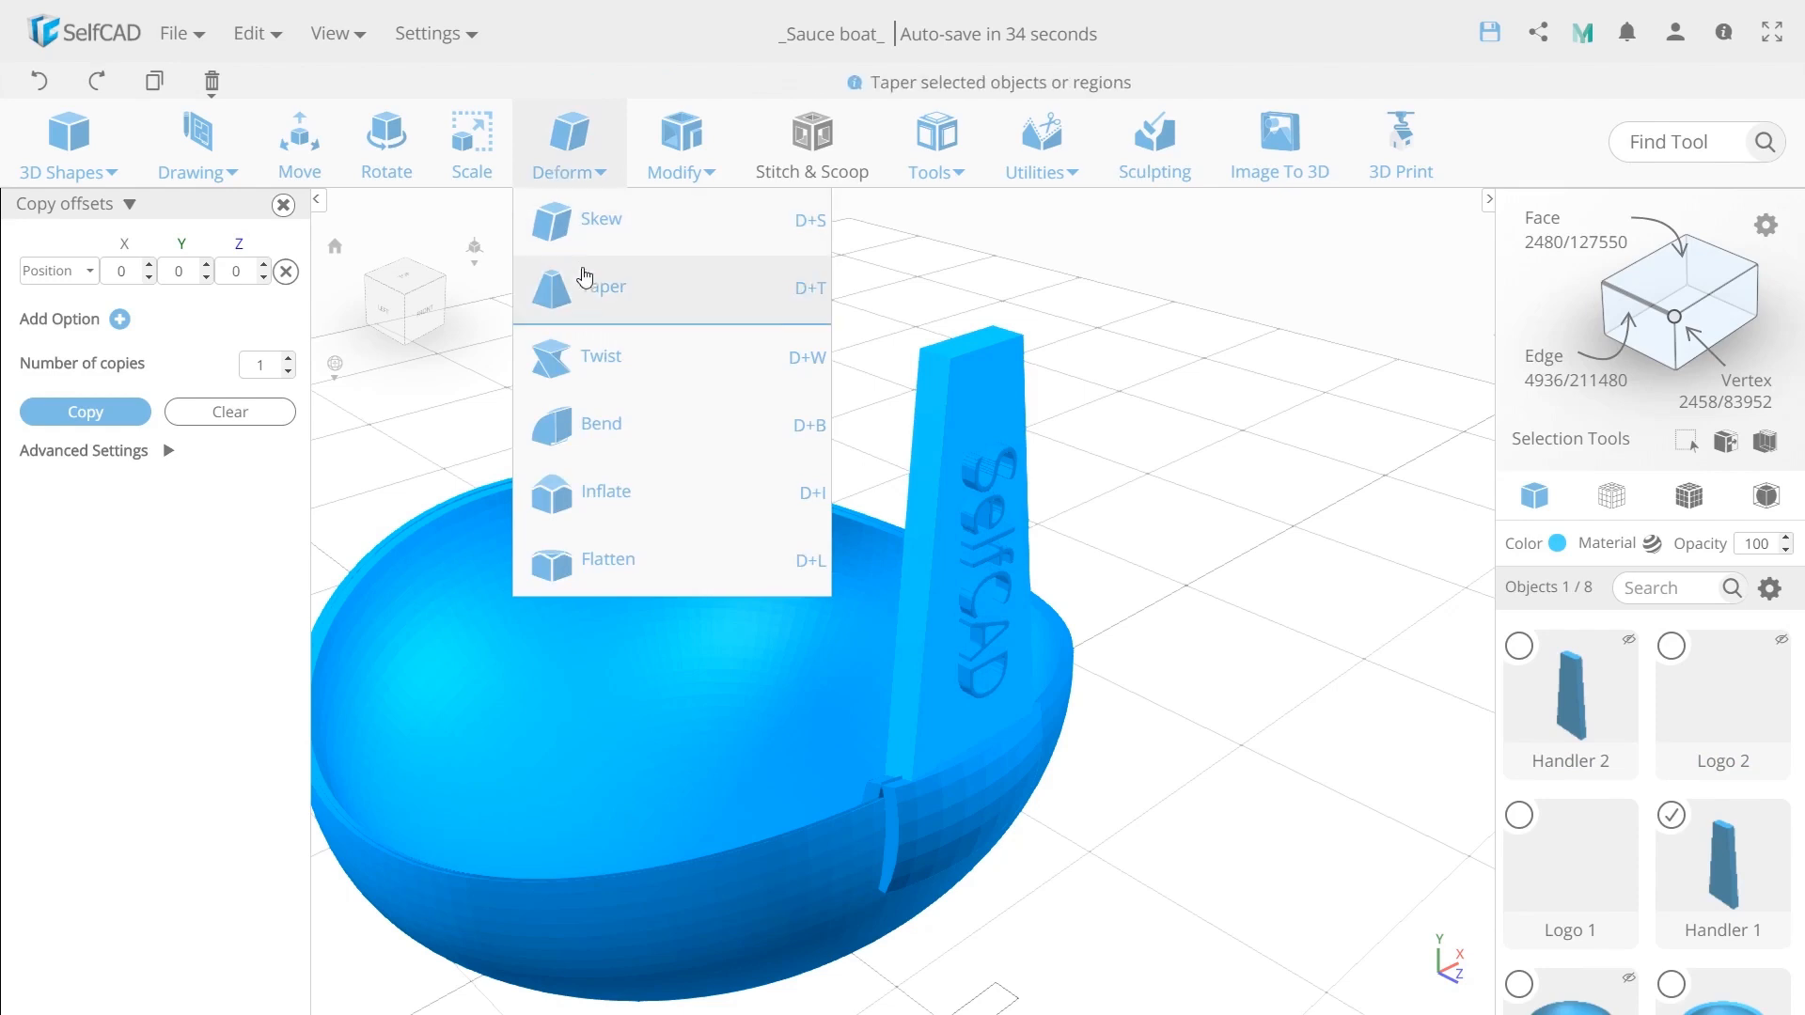
left_click(611, 294)
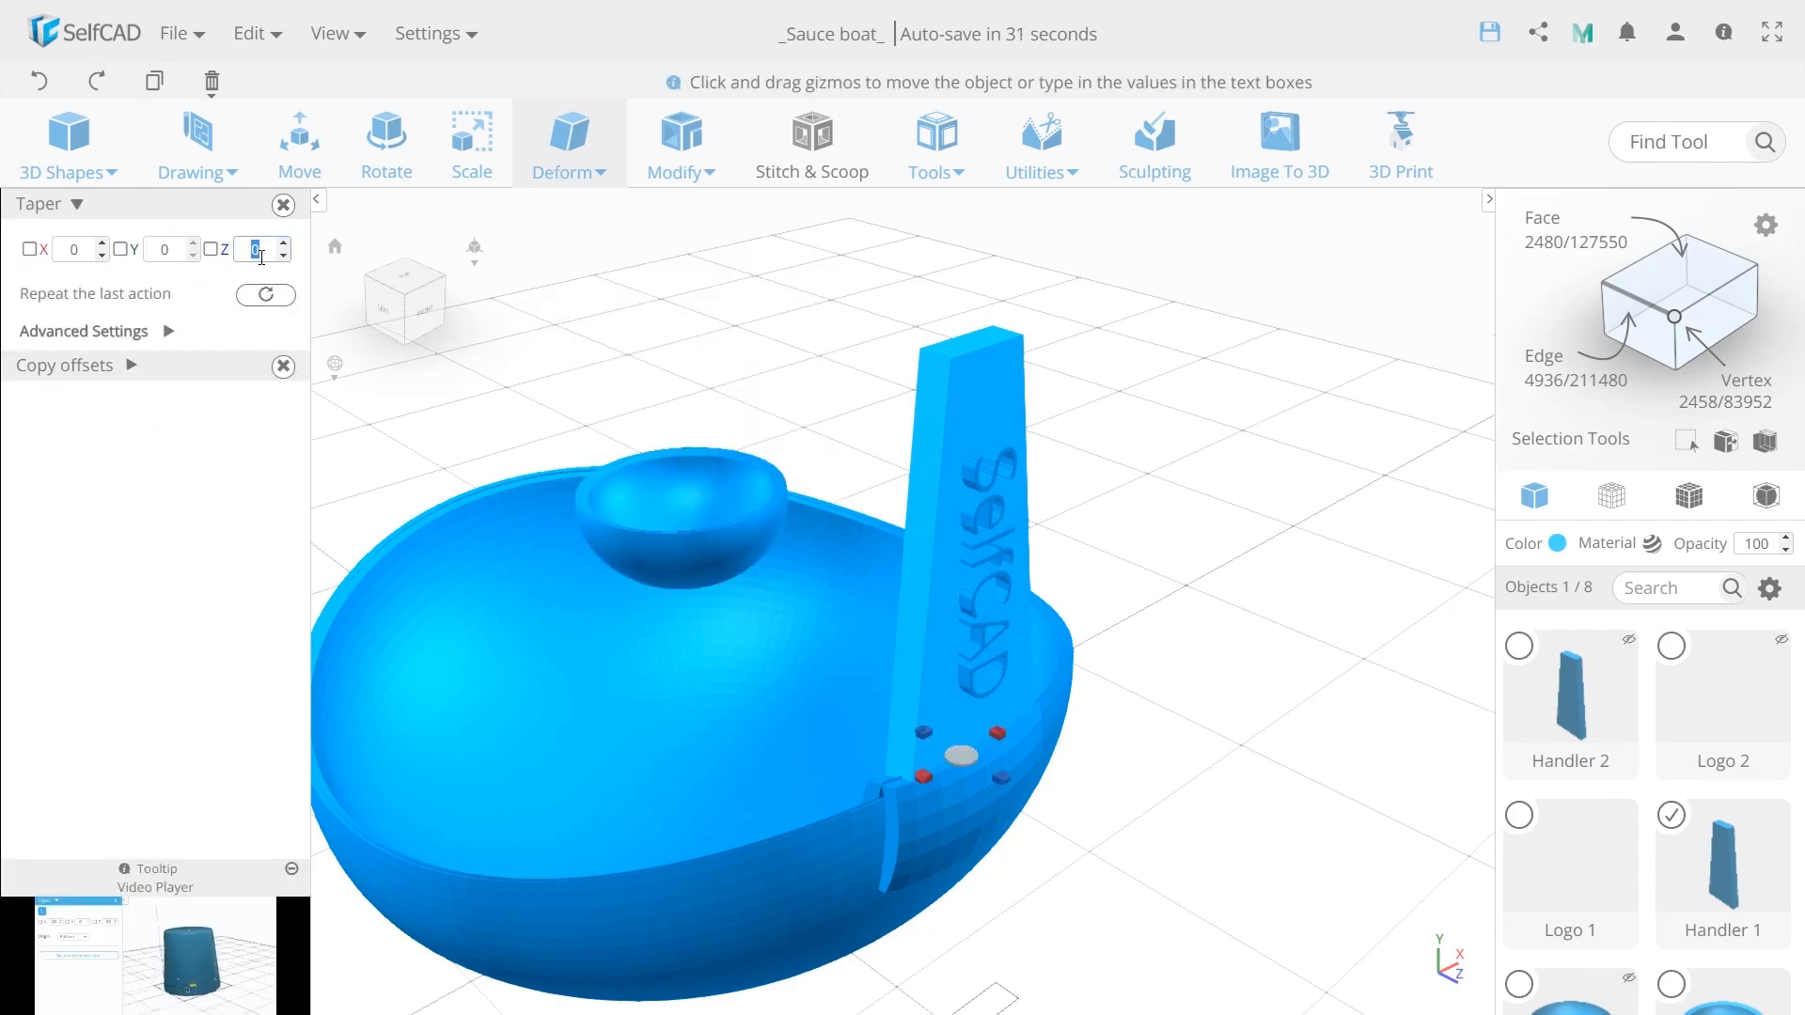
key("Return")
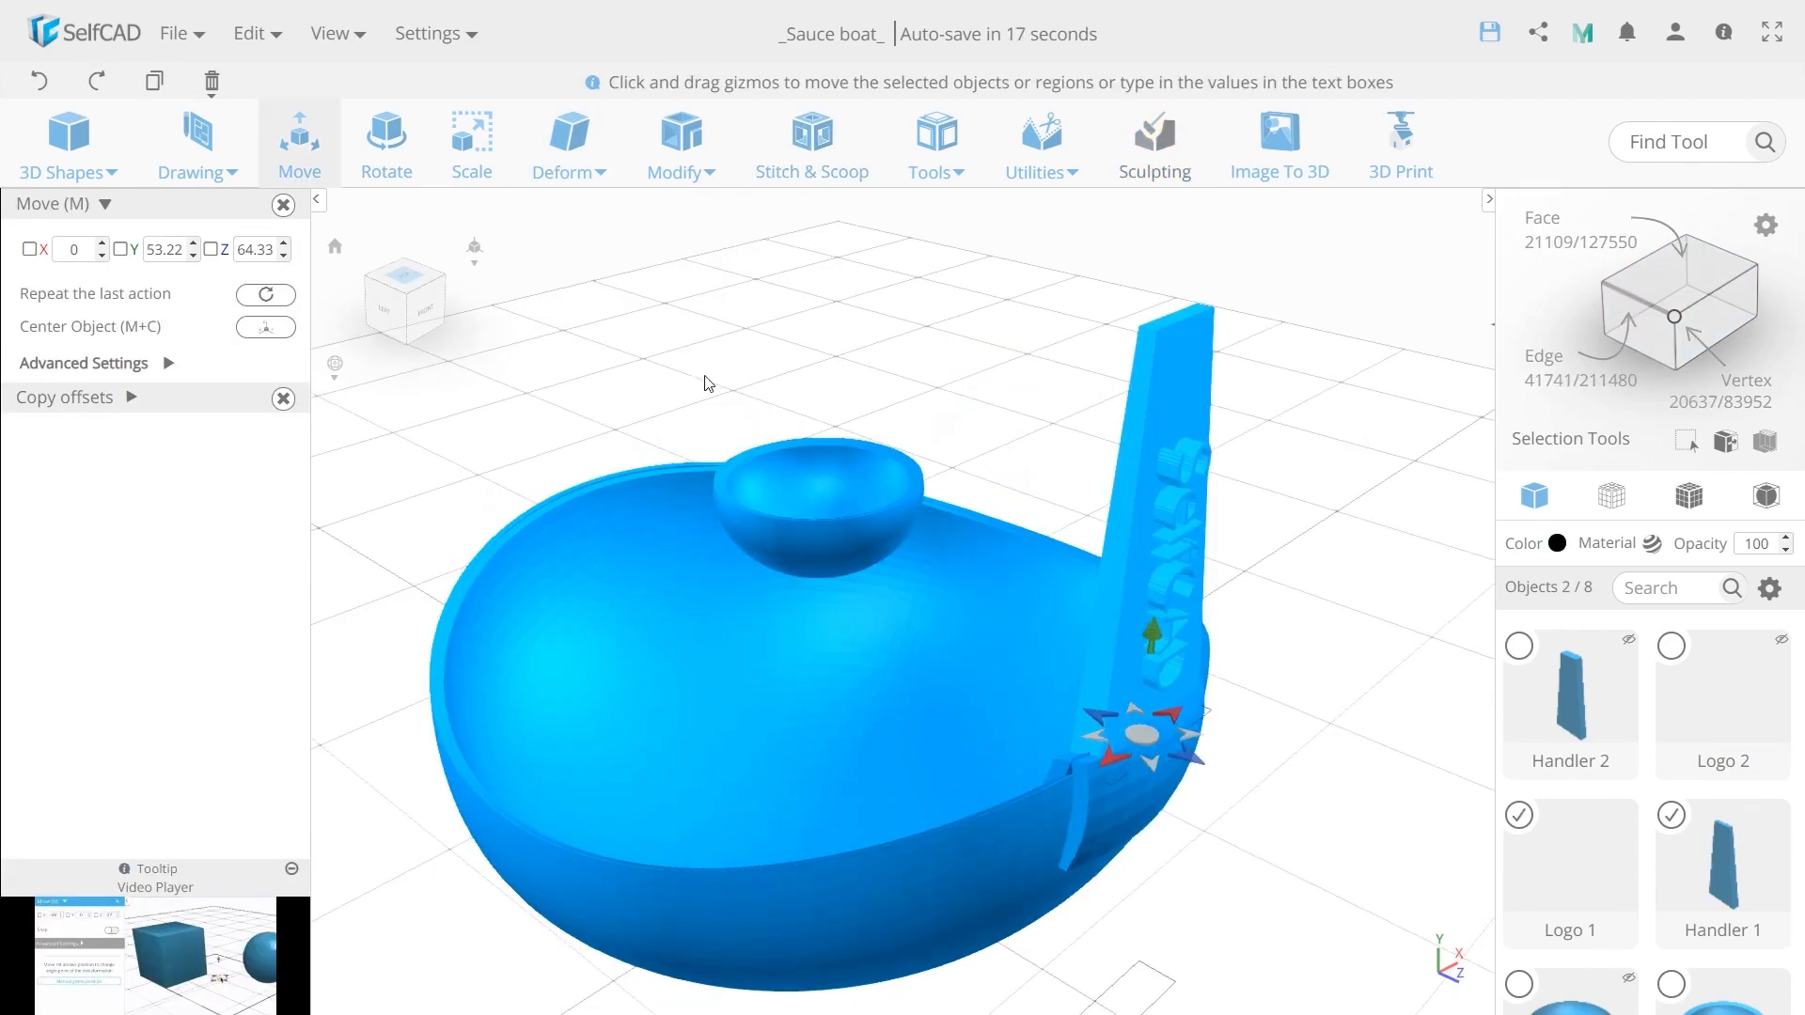
Bend Handler 1 and Logo 1 together into an arch reaching over the sauce boat to the small bowl.
left_click(554, 141)
left_click(602, 420)
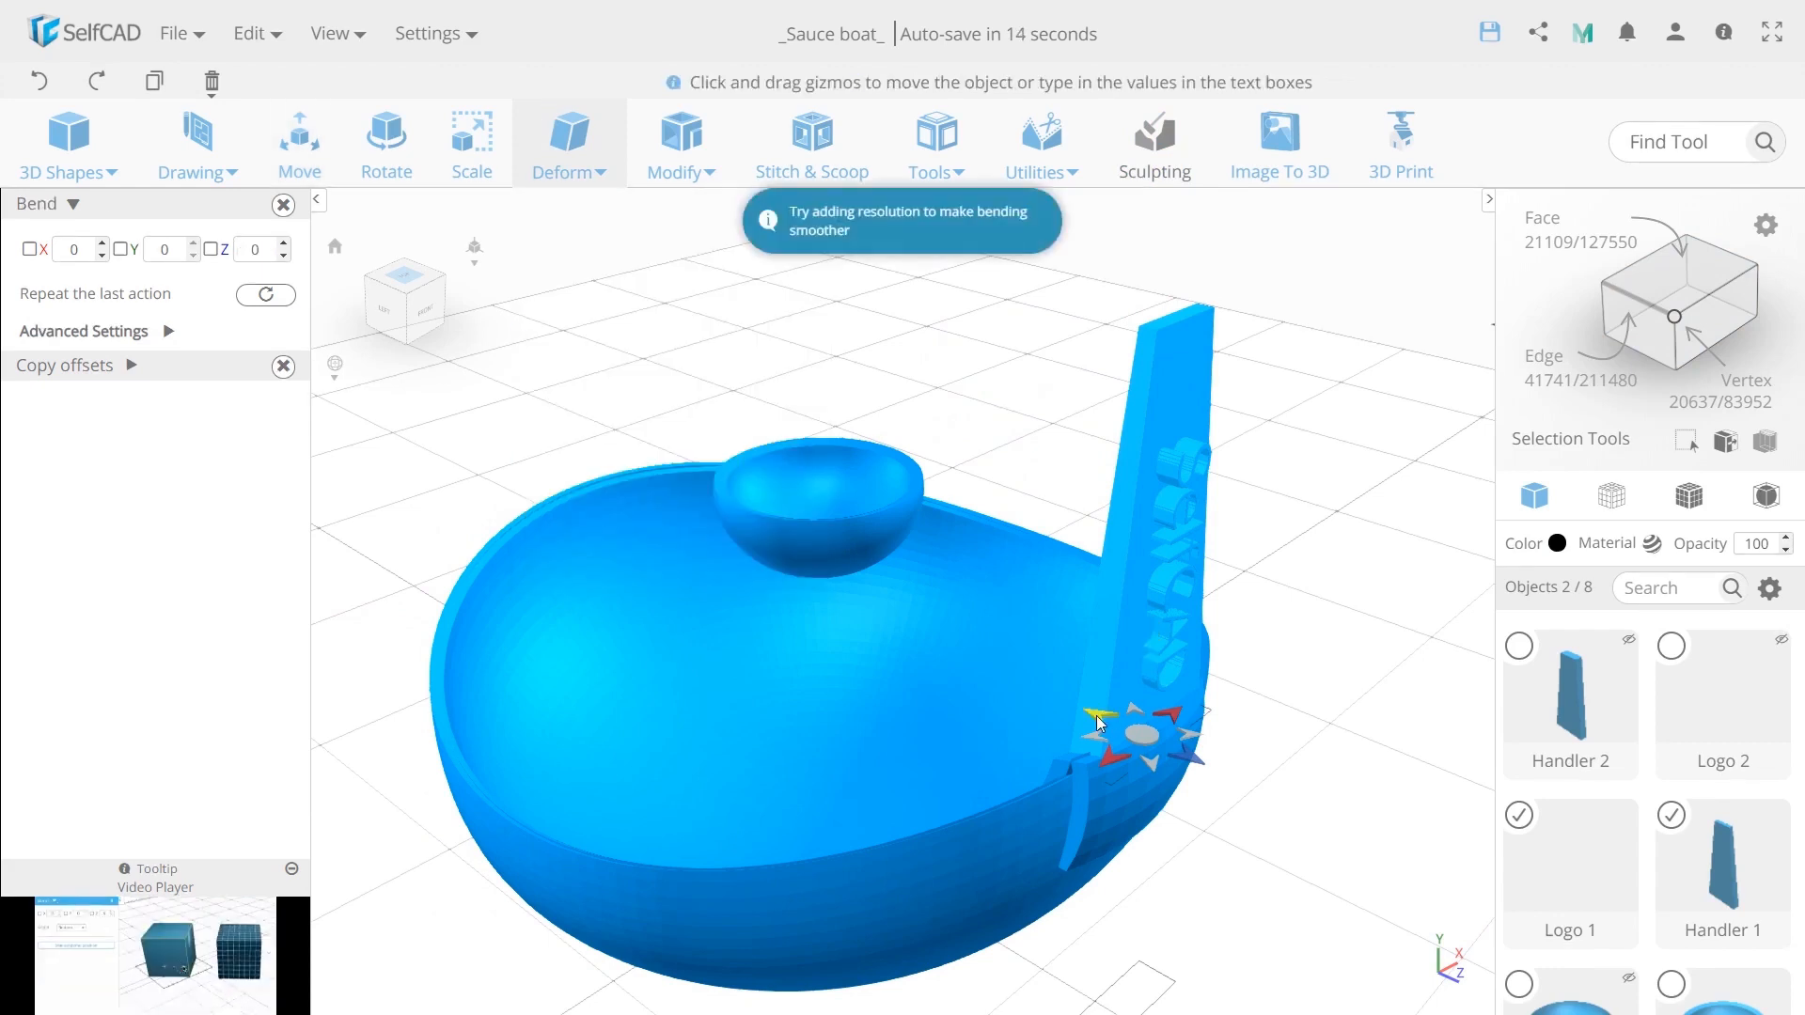
left_click_drag(1098, 719, 1025, 617)
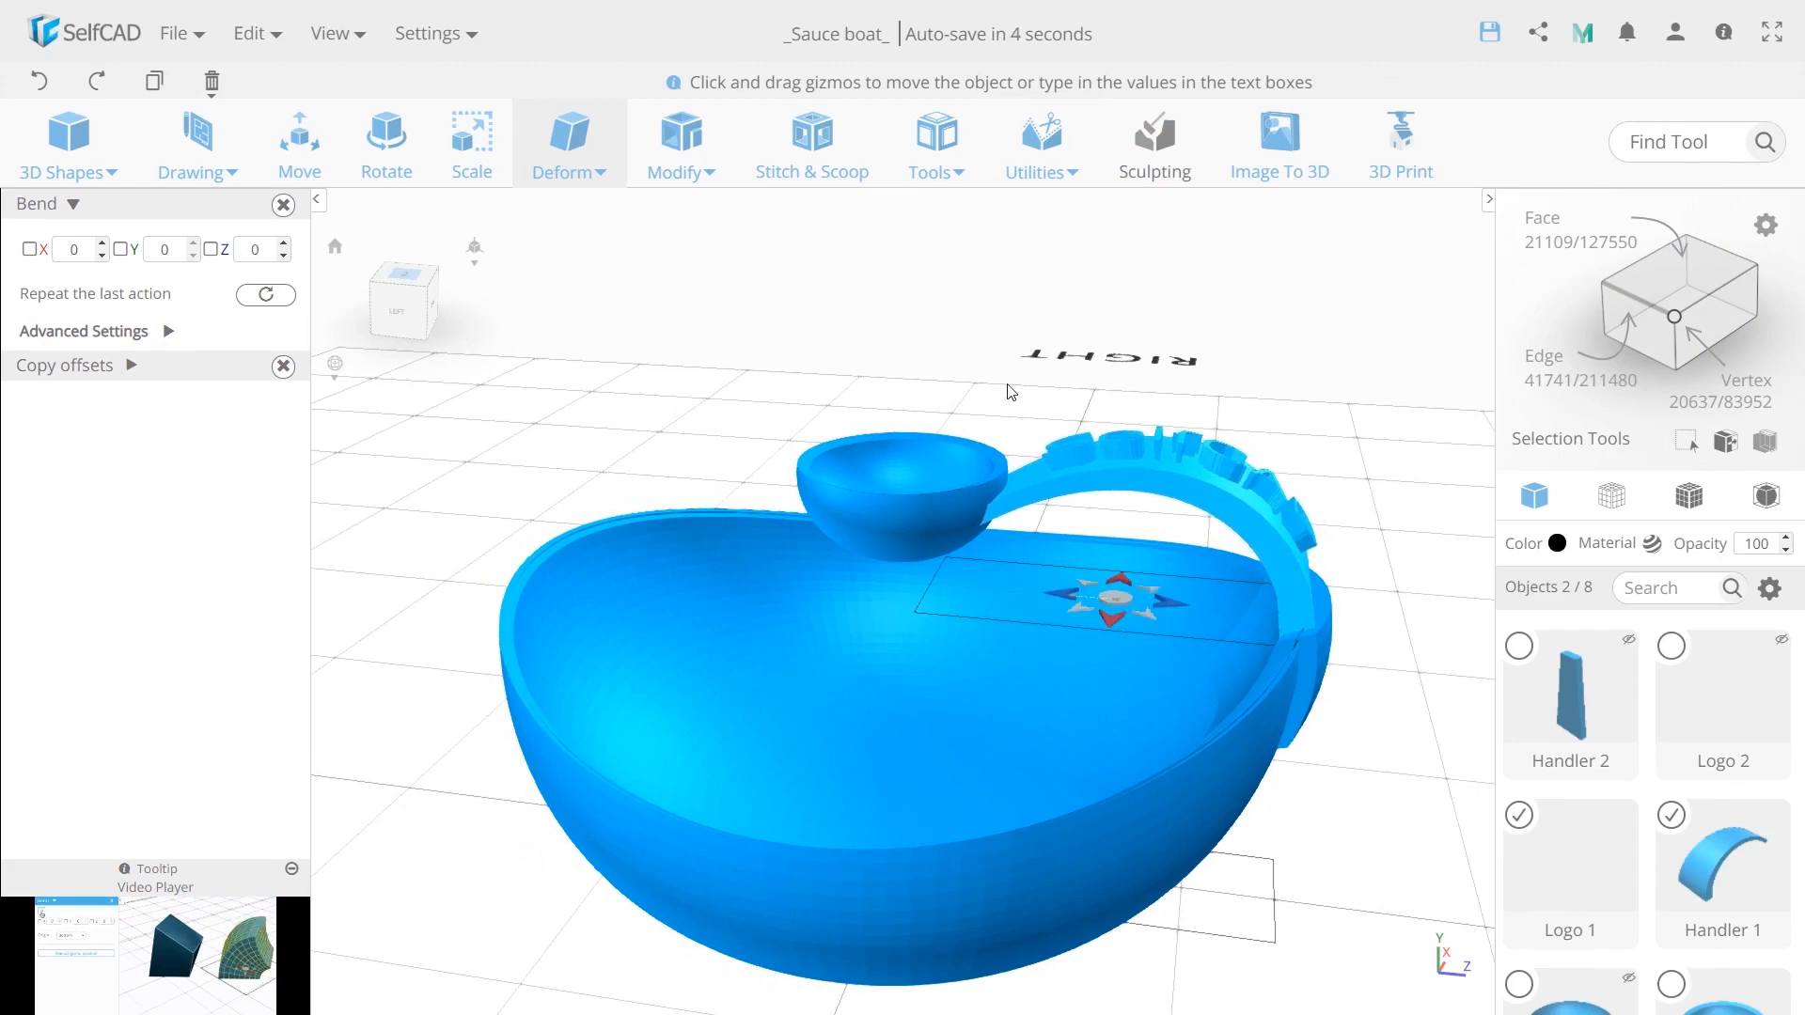
left_click(1007, 385)
left_click_drag(1007, 386, 979, 500)
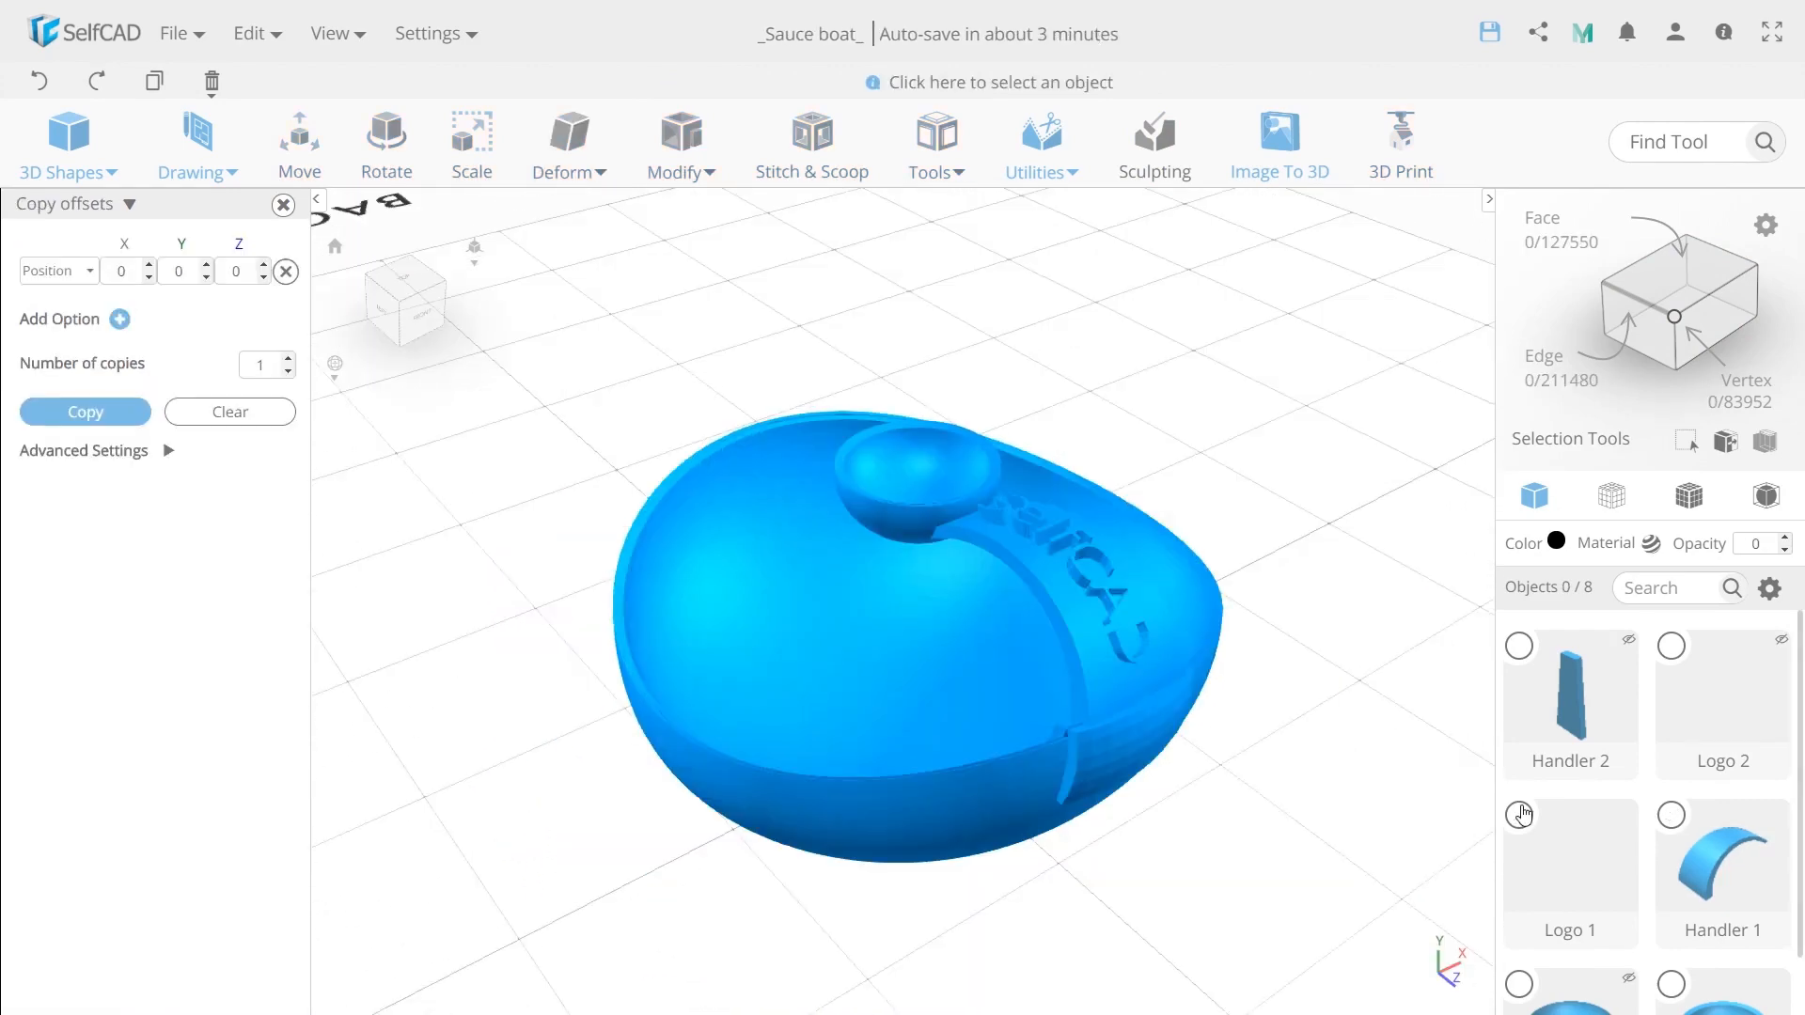
Try to twist Logo 1, Handler 1 and Bowl 1 together by 25 about the Y axis.
left_click(1521, 815)
left_click(1669, 815)
scroll(1593, 853, "down", 1)
scroll(1597, 861, "down", 1)
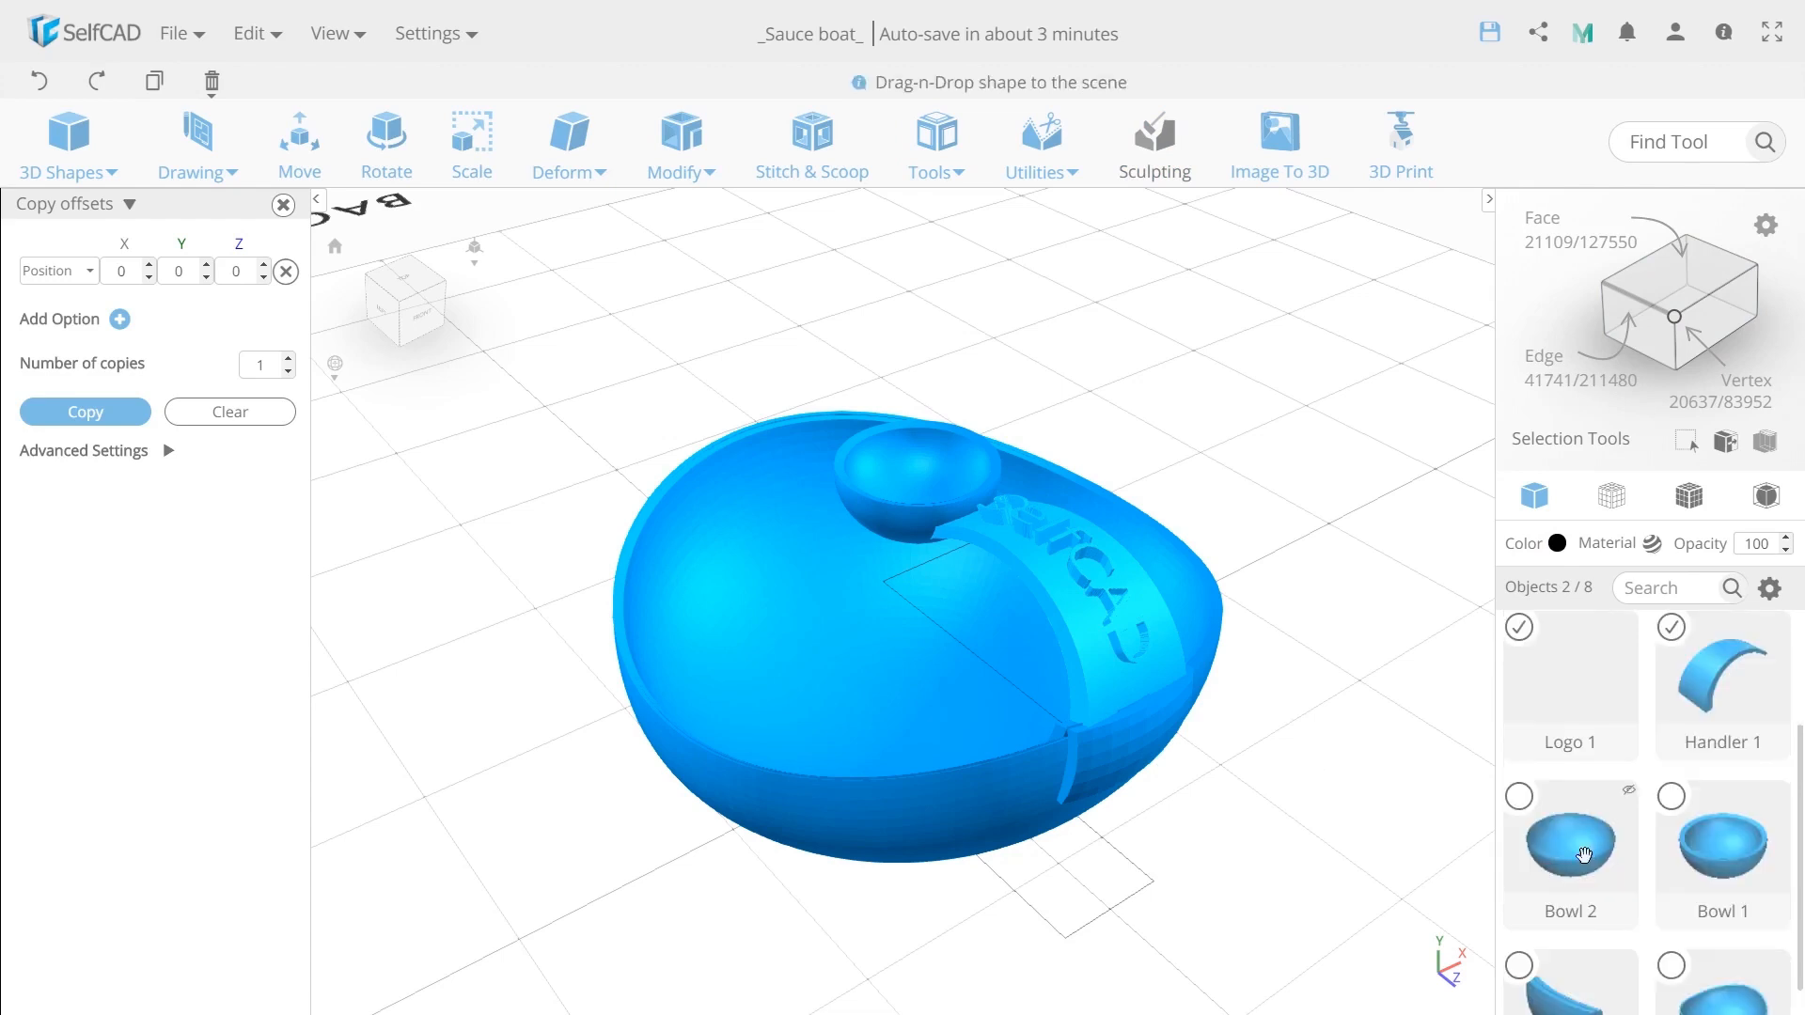
left_click(1672, 797)
left_click(569, 150)
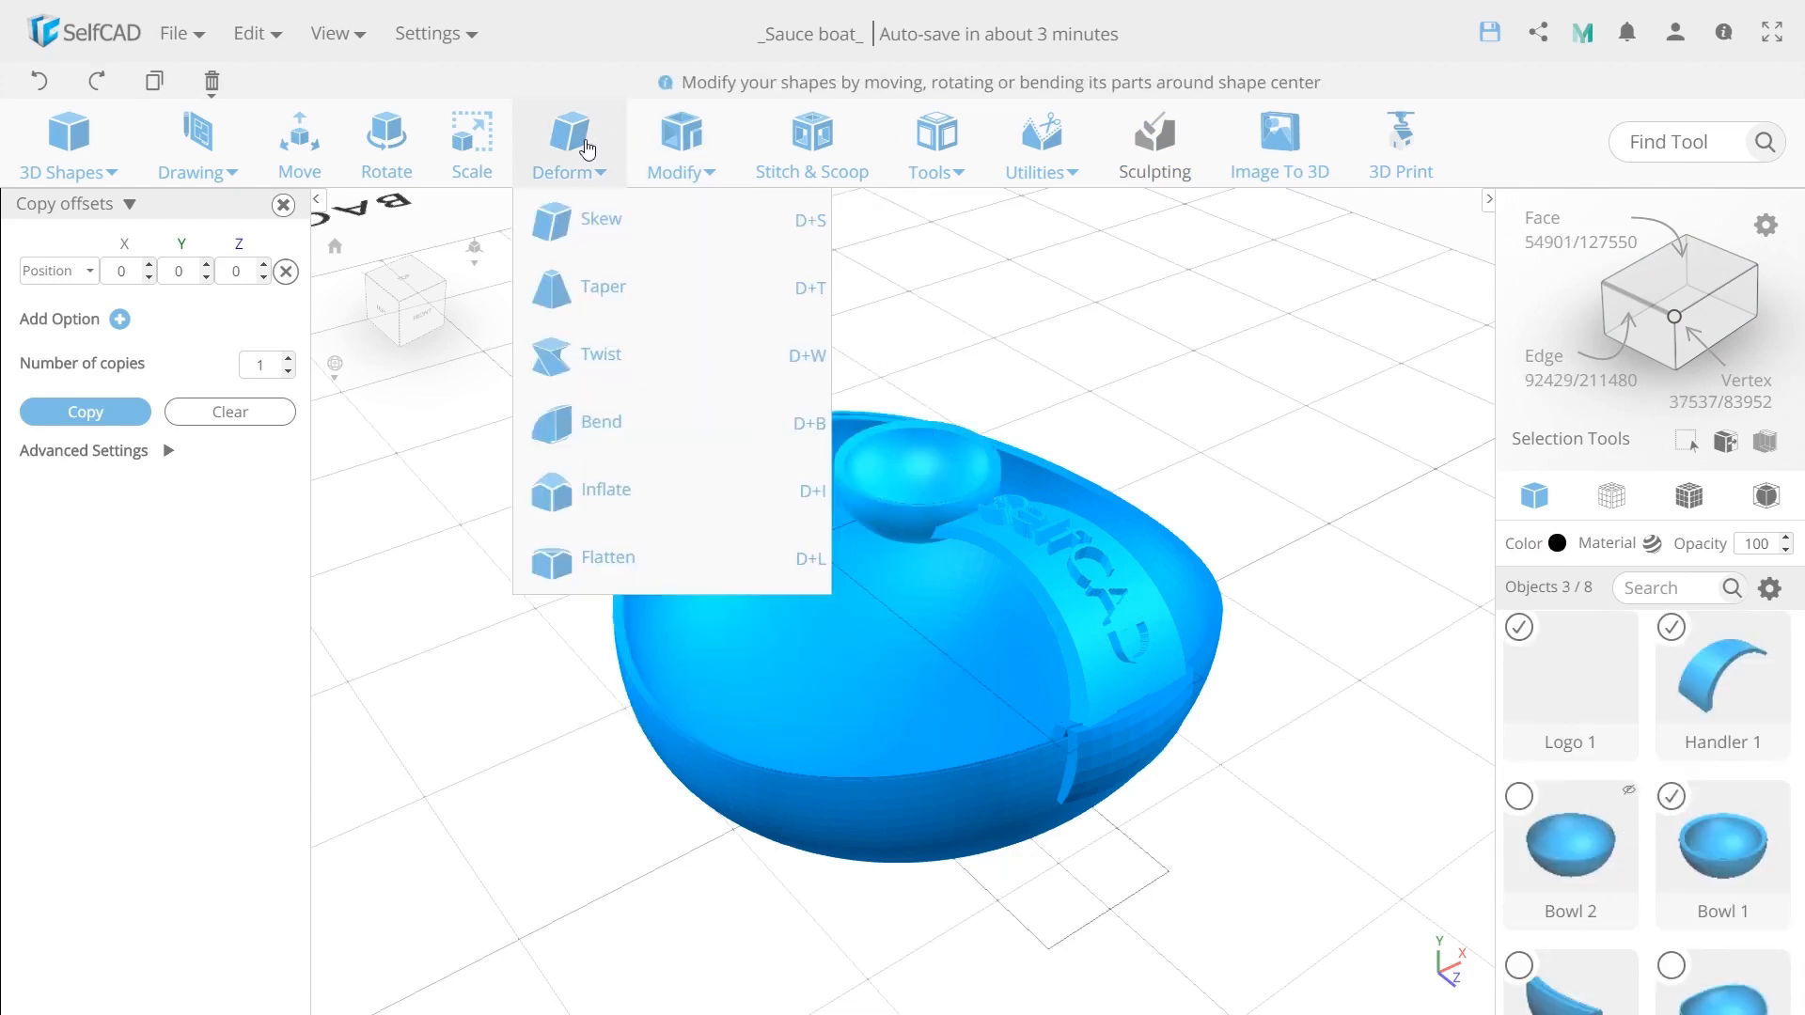
left_click(595, 358)
left_click_drag(766, 753, 350, 528)
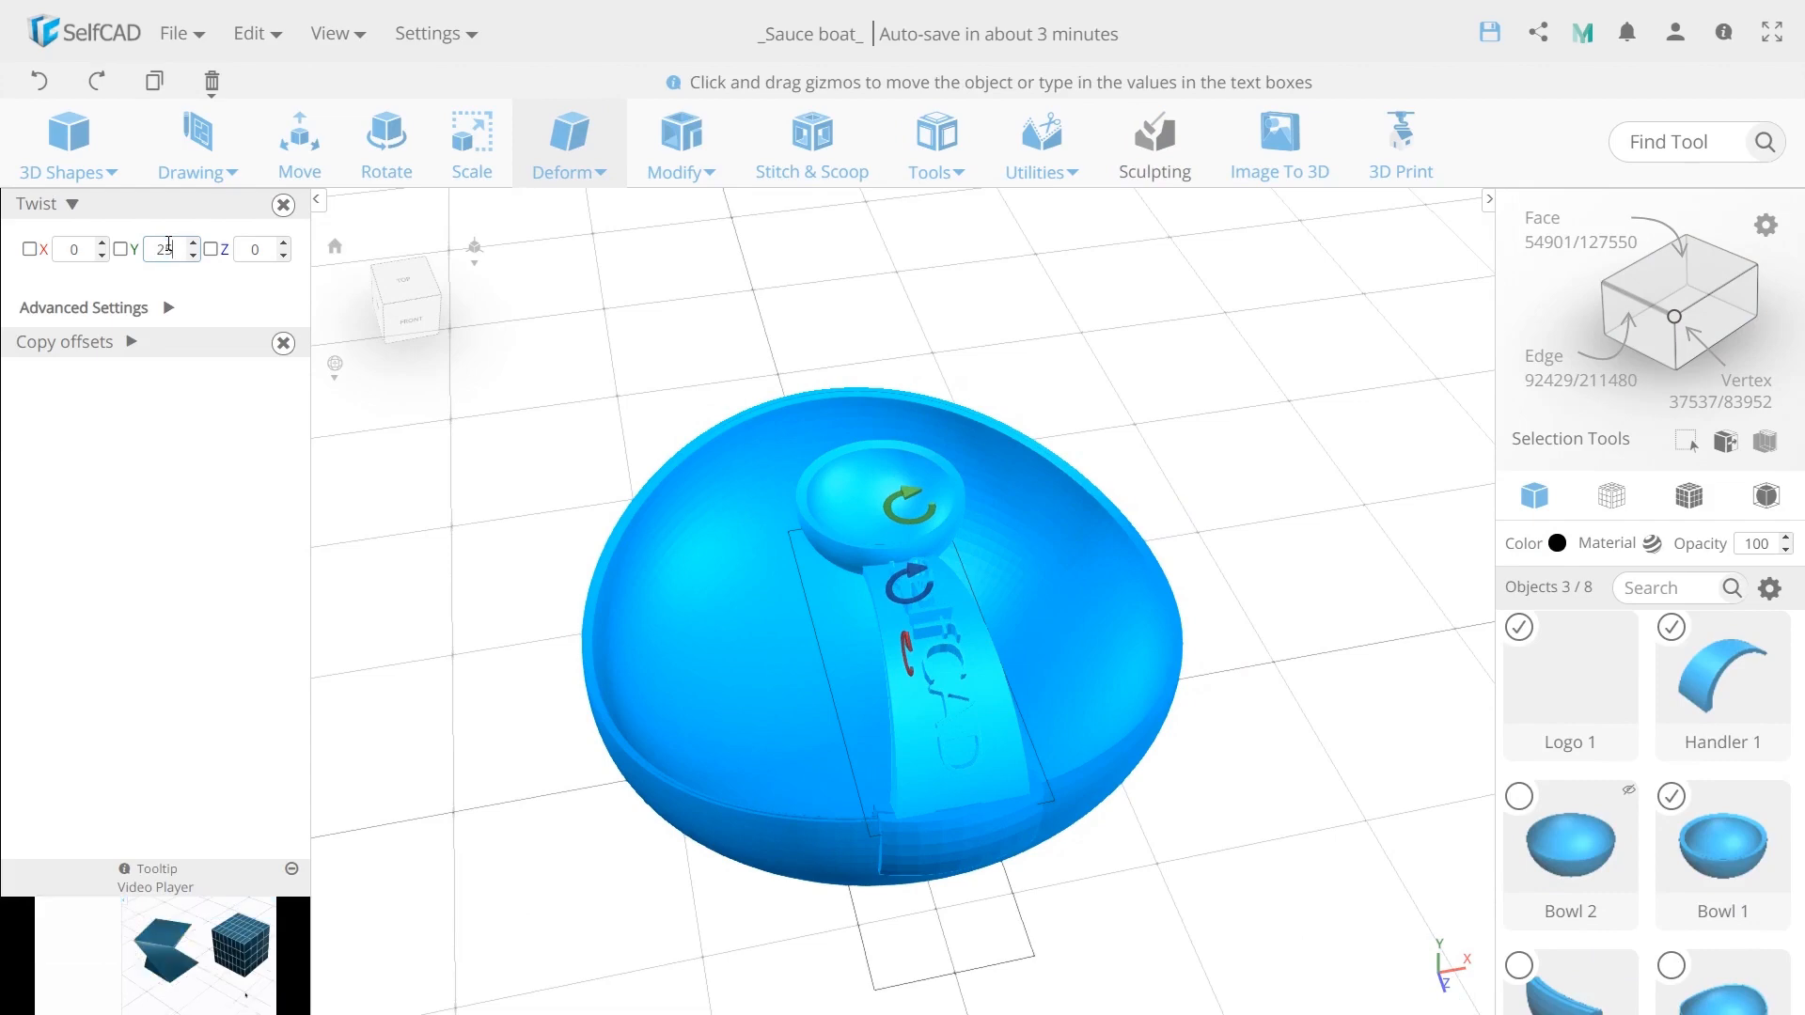
key("Return")
left_click_drag(511, 505, 741, 643)
scroll(693, 619, "up", 4)
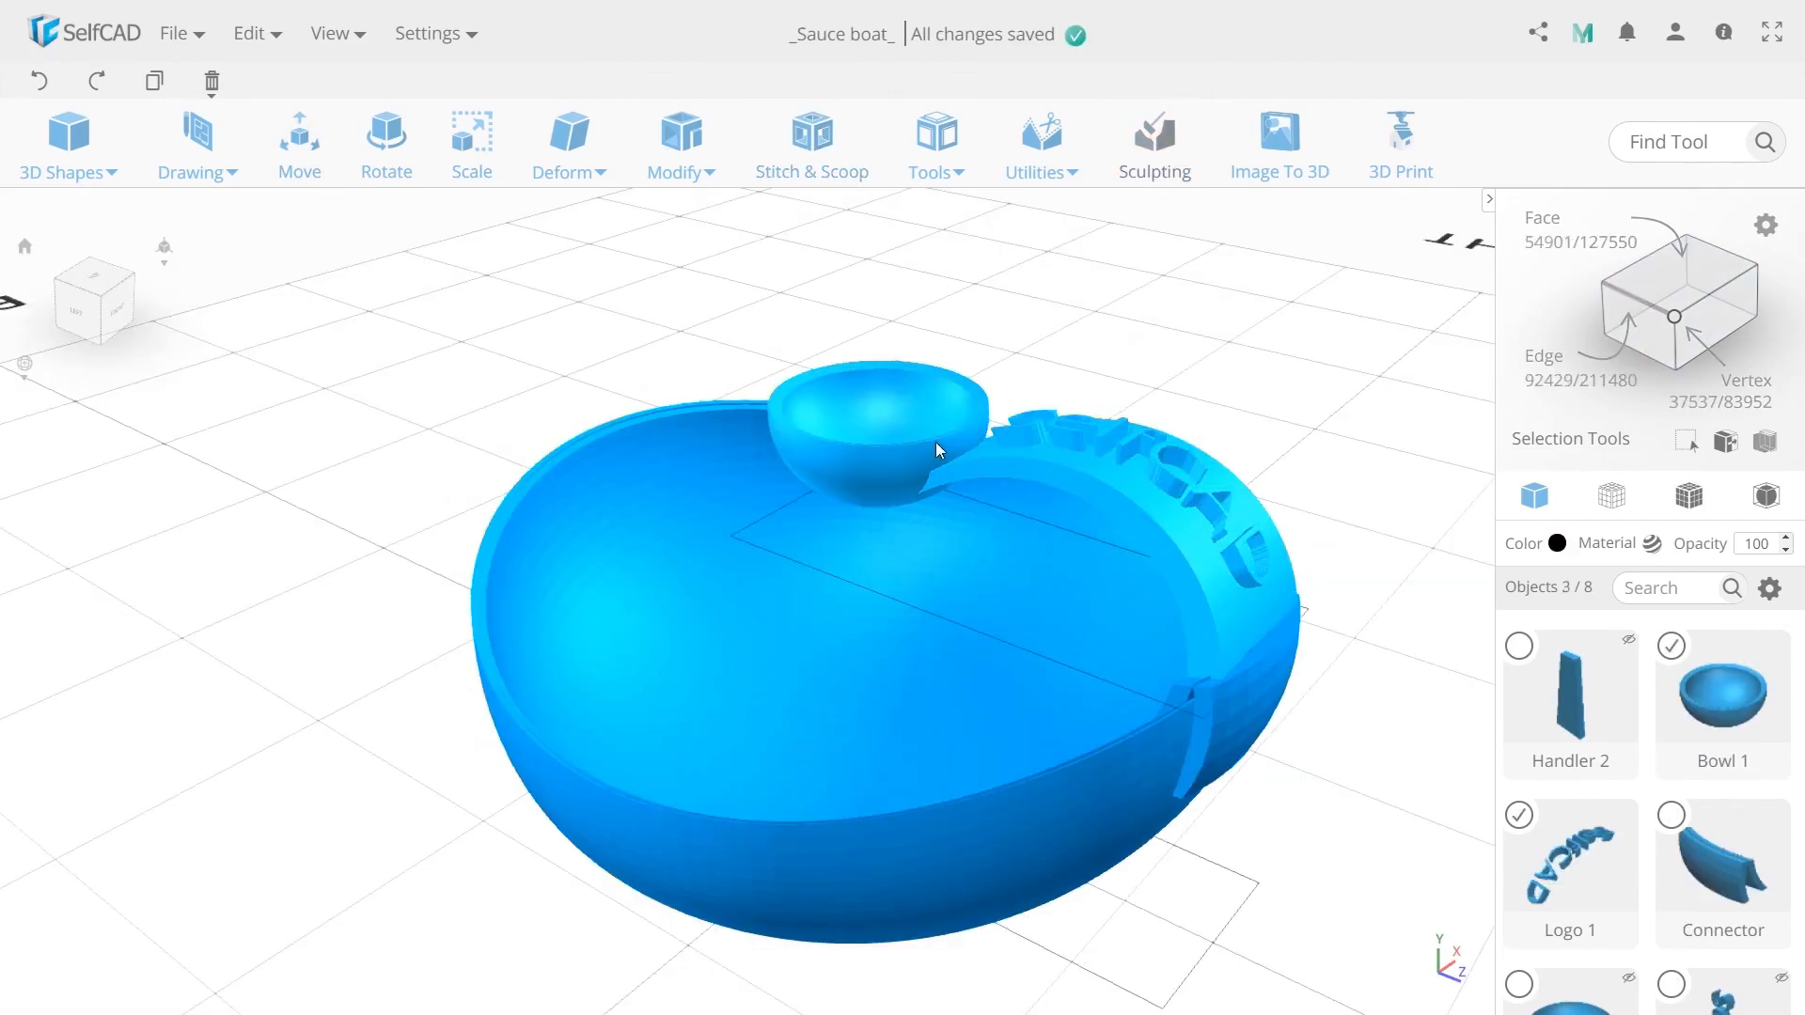
Merge Bowl 1, Handler 1 and Logo 1 into one object, and select all but its lower end with an exact cube selection.
left_click(1041, 141)
left_click(1100, 504)
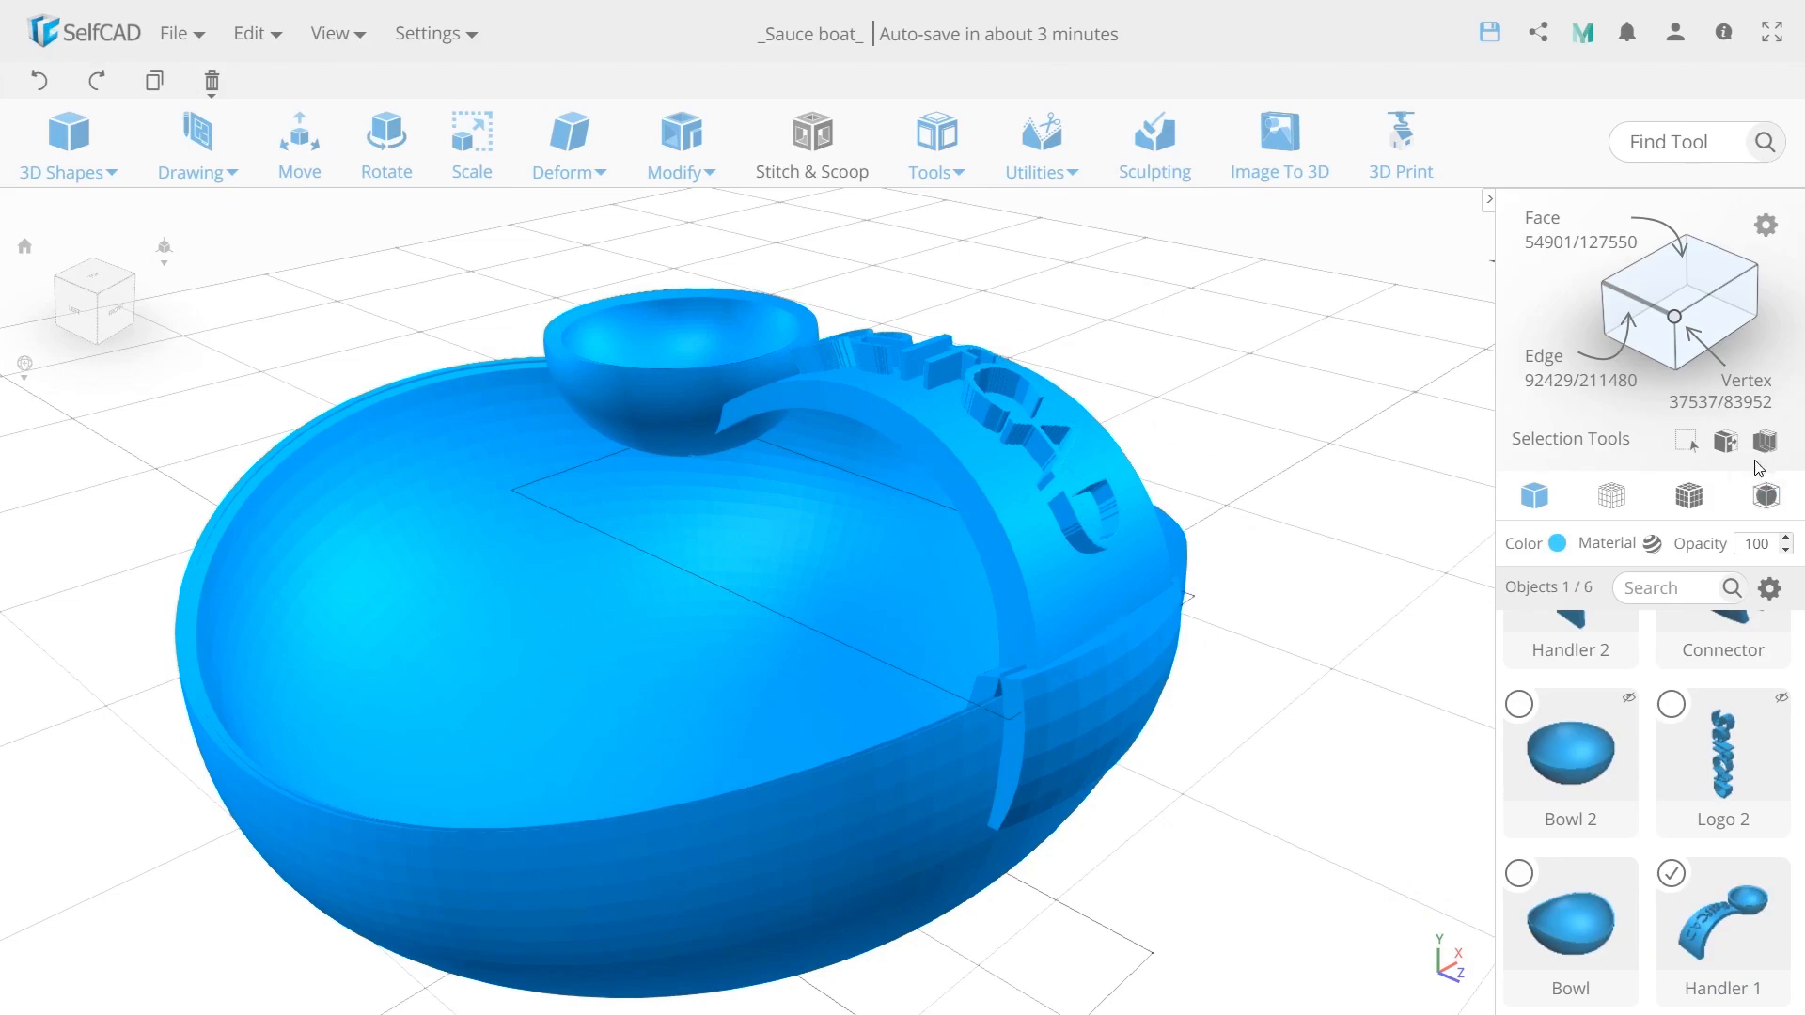
left_click(1764, 444)
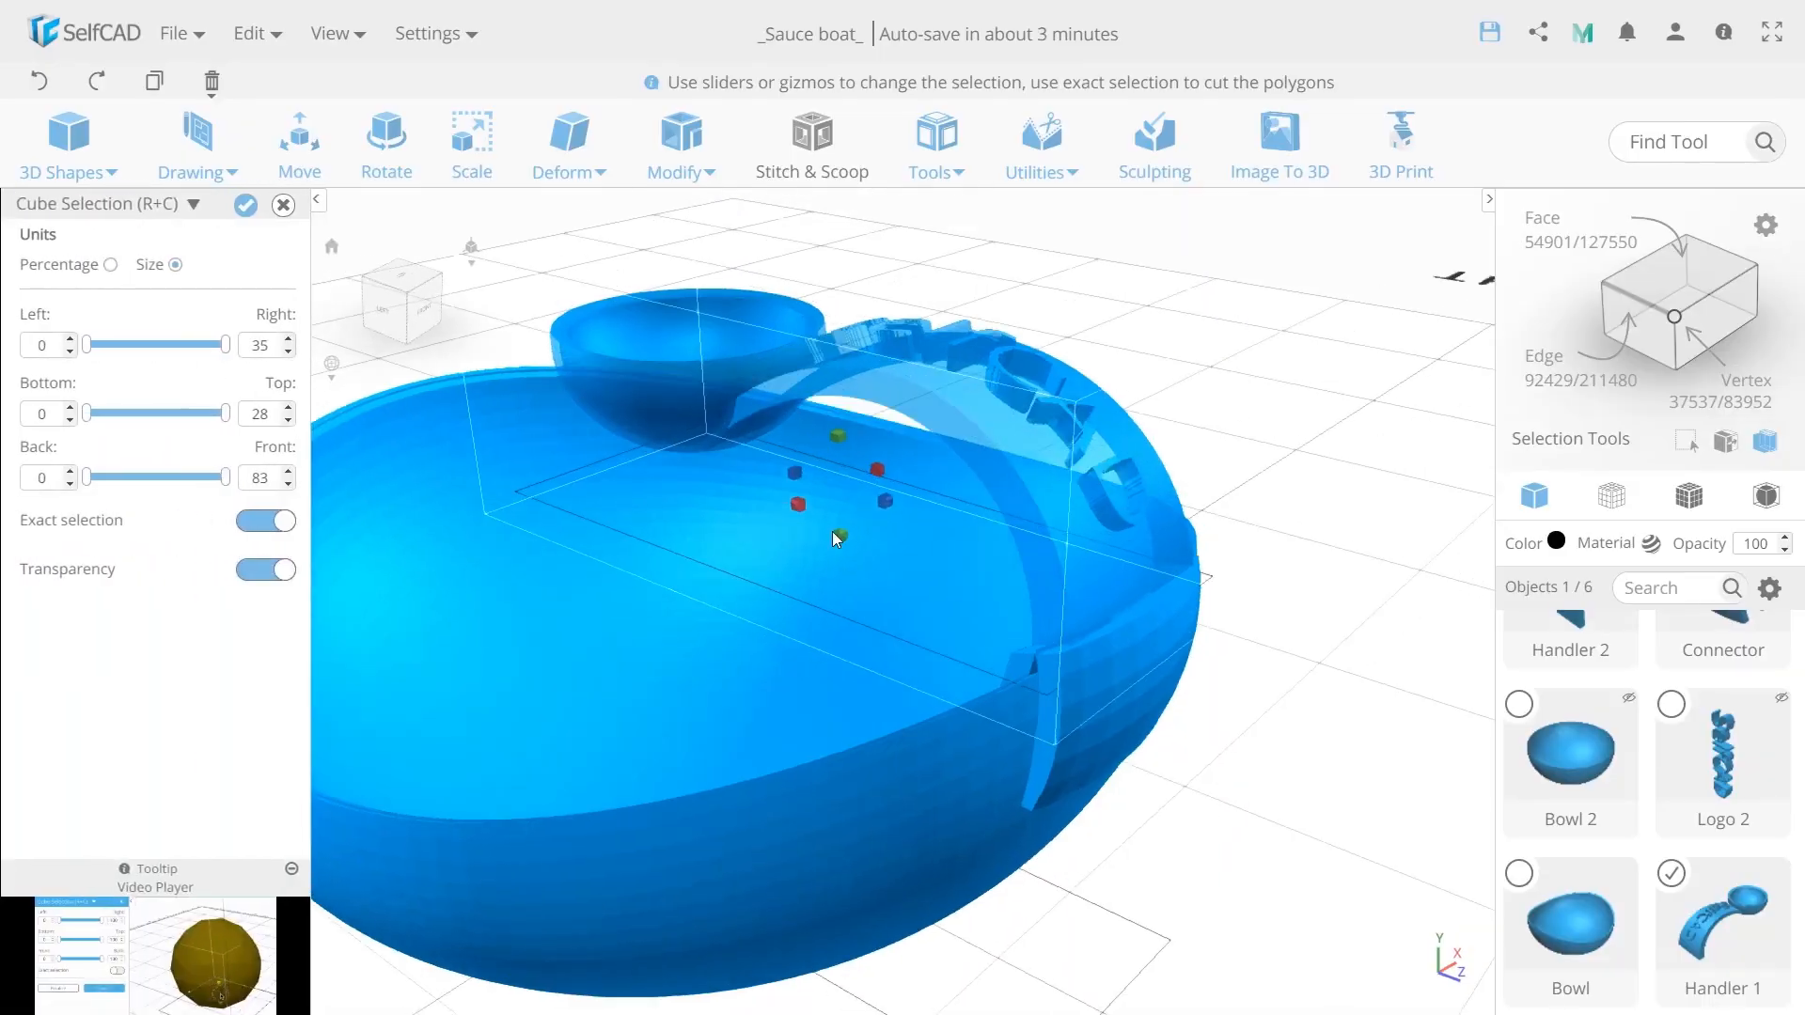
mouse_move(842, 538)
left_mouse_down()
mouse_move(843, 505)
mouse_move(839, 526)
mouse_move(893, 560)
mouse_move(908, 547)
mouse_move(844, 570)
left_mouse_up()
Twist the selected part of the merged handle by 25 about the Y axis.
left_click(569, 146)
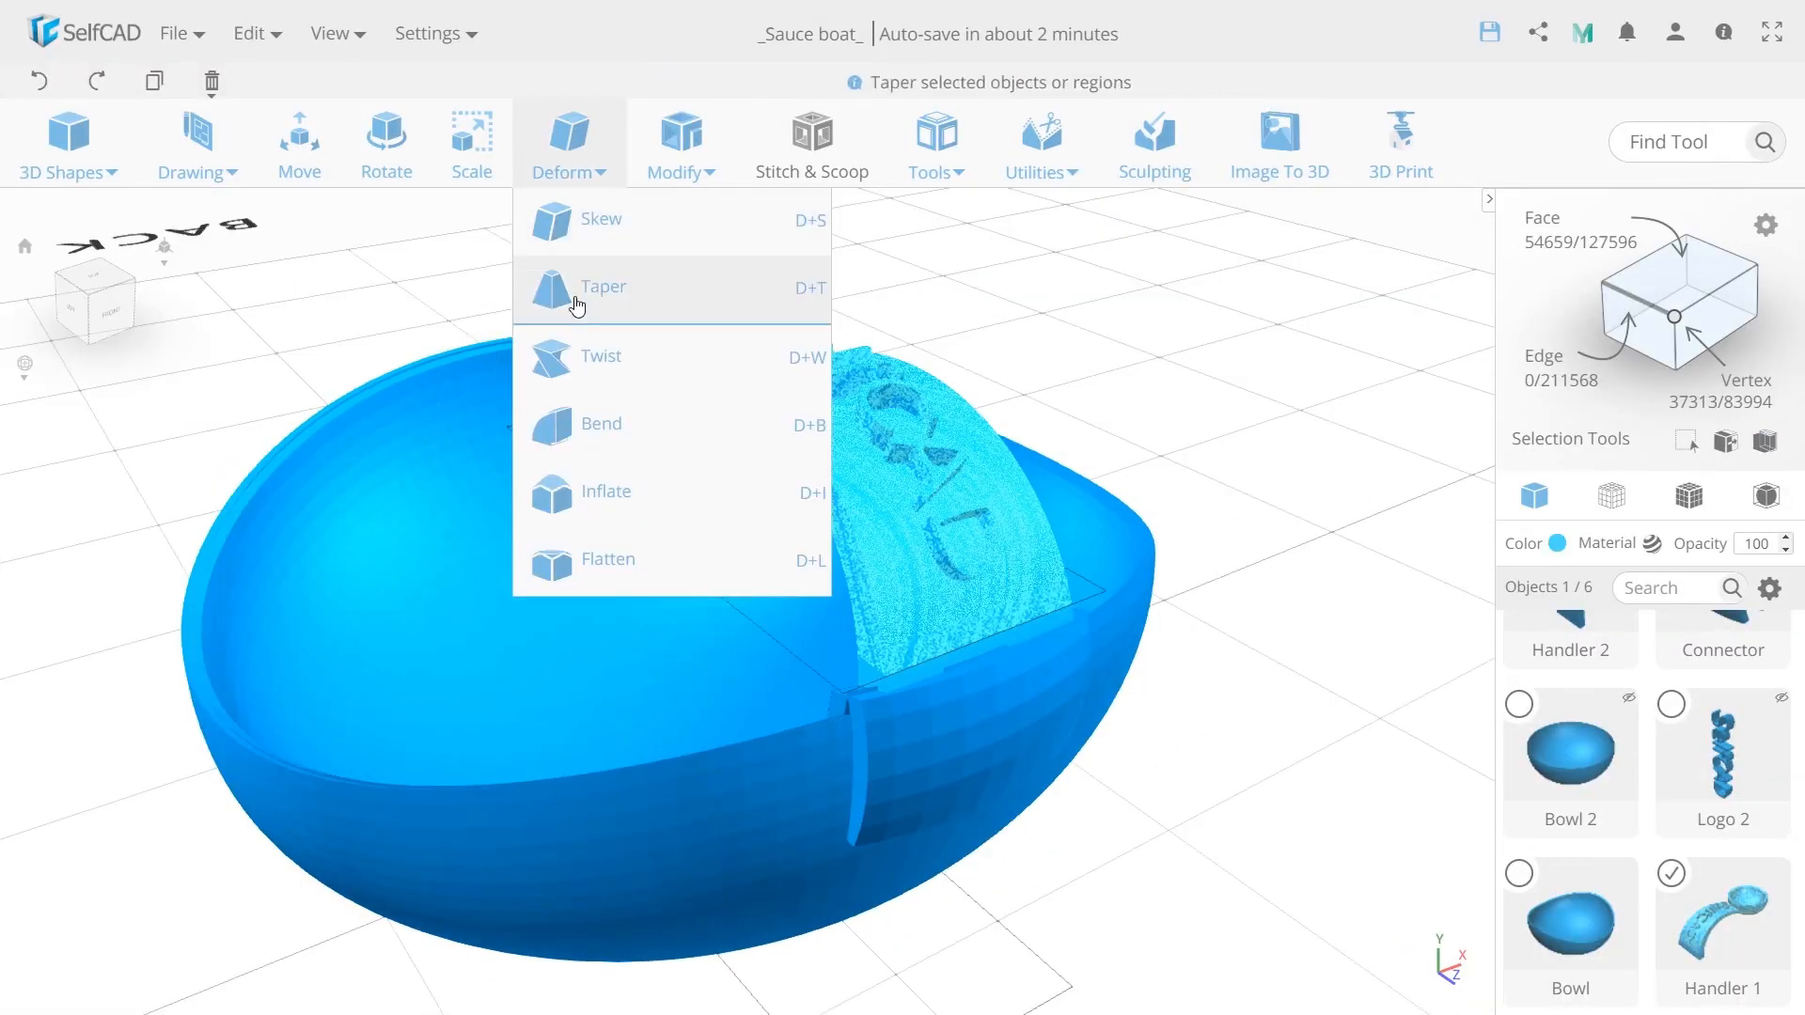
left_click(572, 356)
left_click_drag(511, 707, 549, 685)
left_click(166, 244)
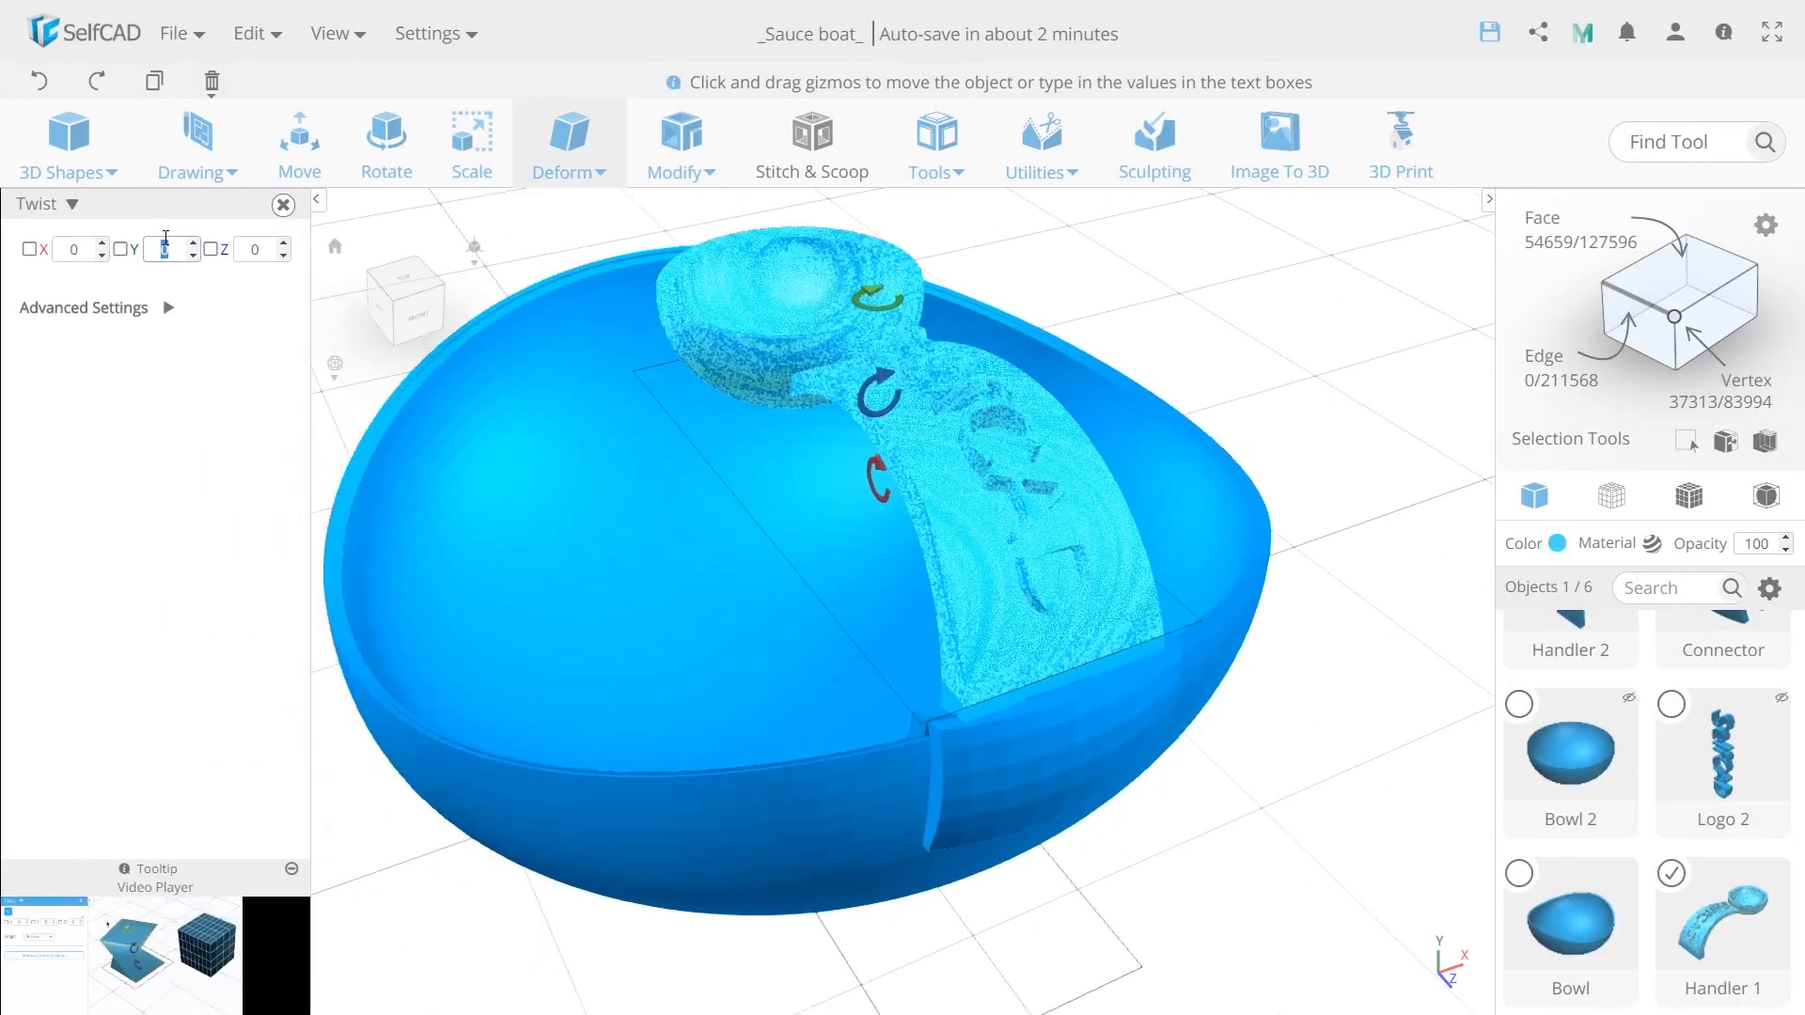
type("25")
key("Return")
mouse_move(666, 517)
left_mouse_down()
mouse_move(572, 518)
mouse_move(636, 522)
left_mouse_up()
scroll(639, 522, "up", 2)
Make one copy of the rim connector in place, with zero position offsets.
left_click(965, 743)
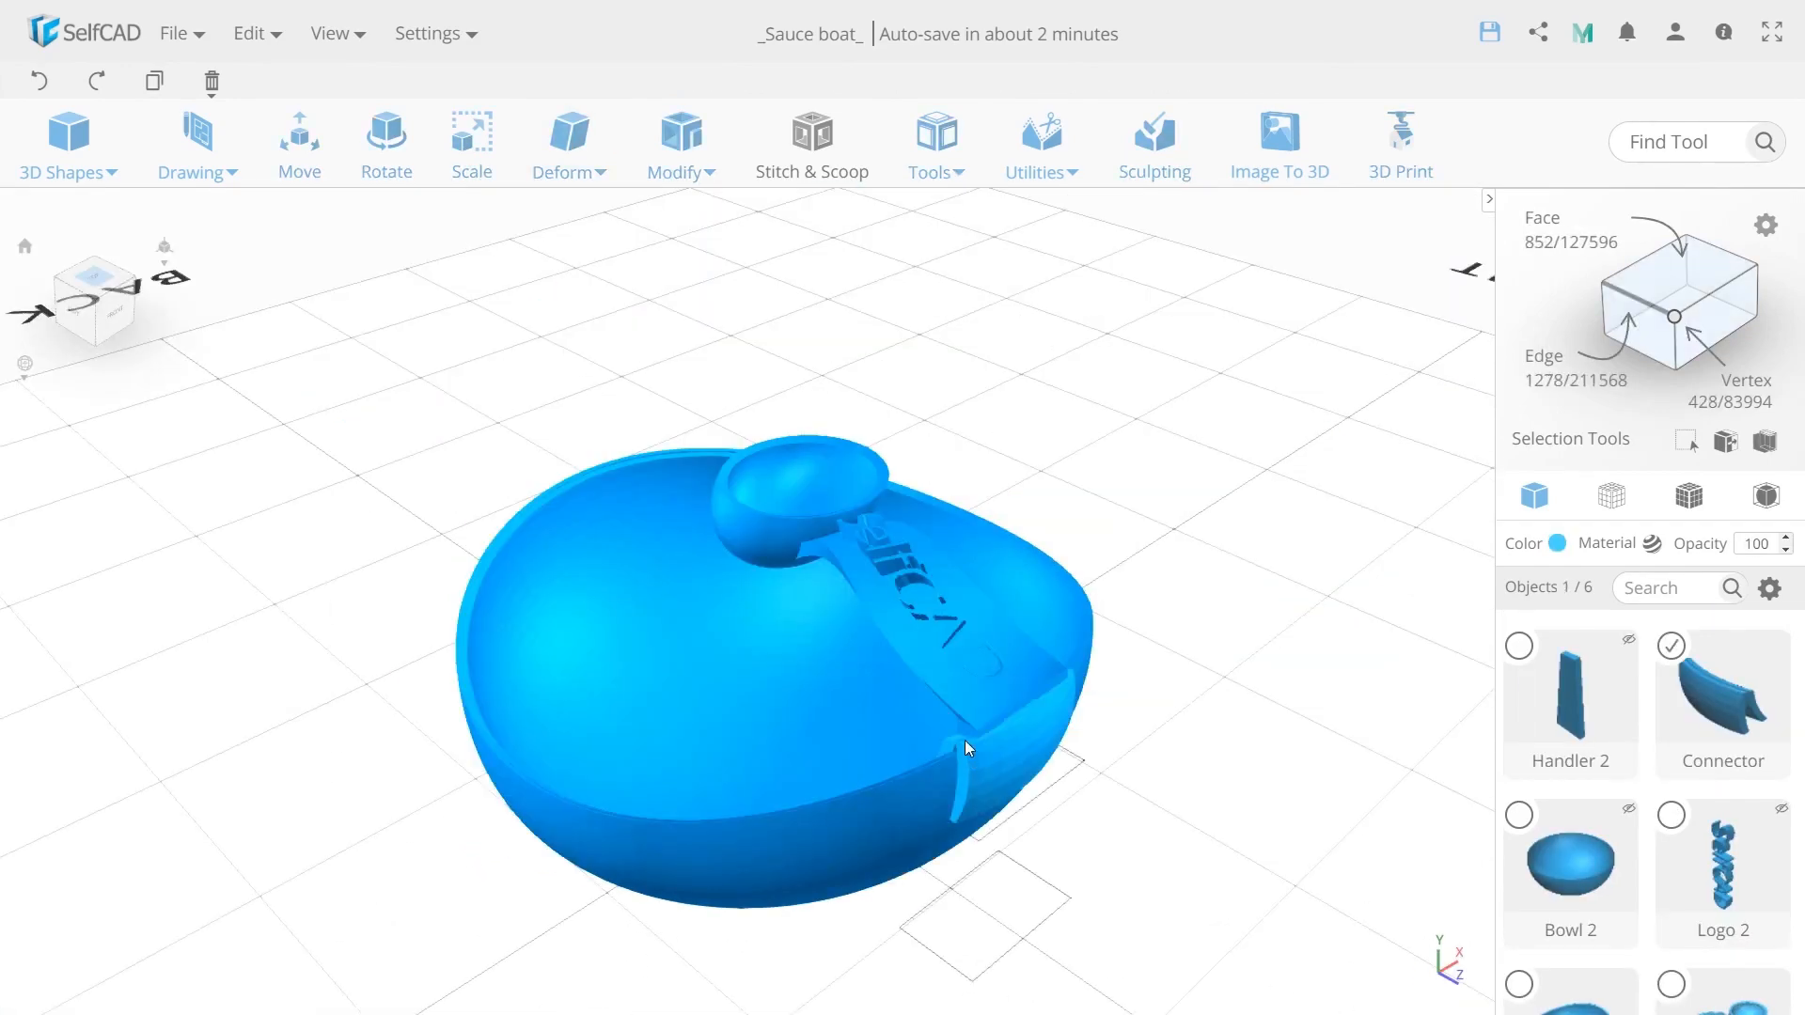
left_click(937, 150)
left_click(978, 282)
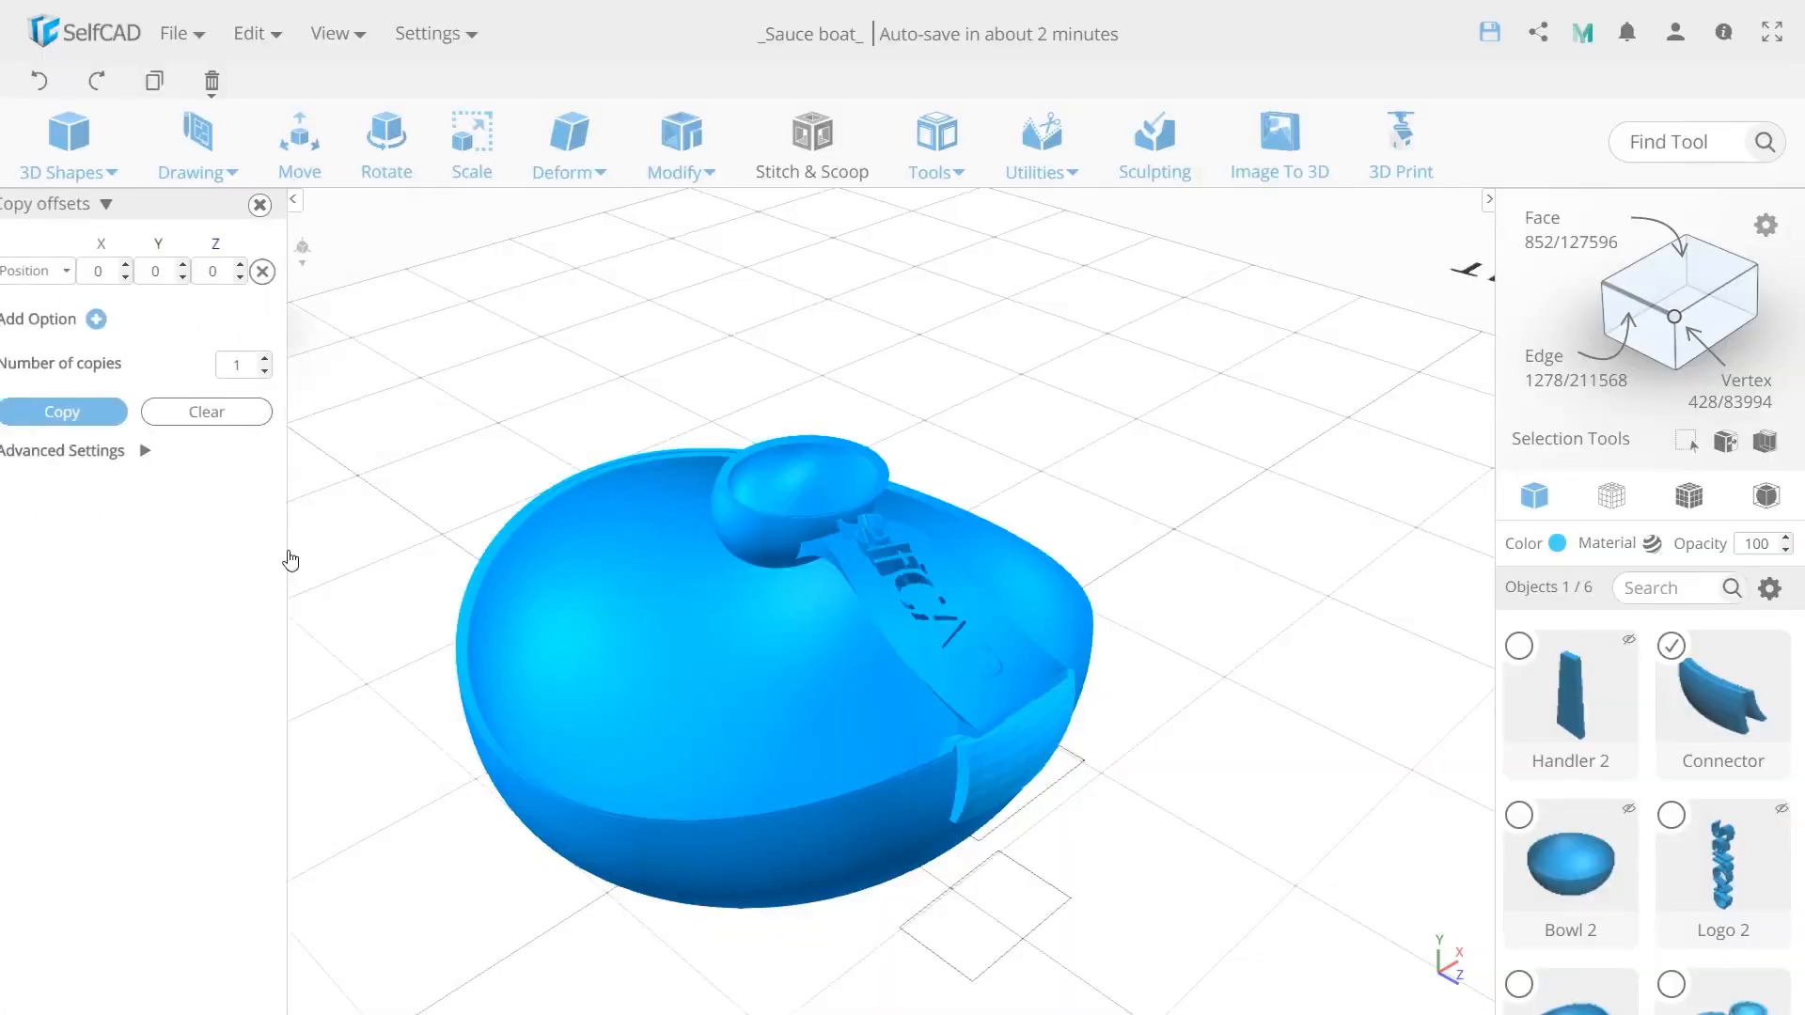
left_click(112, 415)
Merge the copied connector with the twisted handle and rename the merged object Handler 1.
left_click(1042, 151)
left_click(1024, 508)
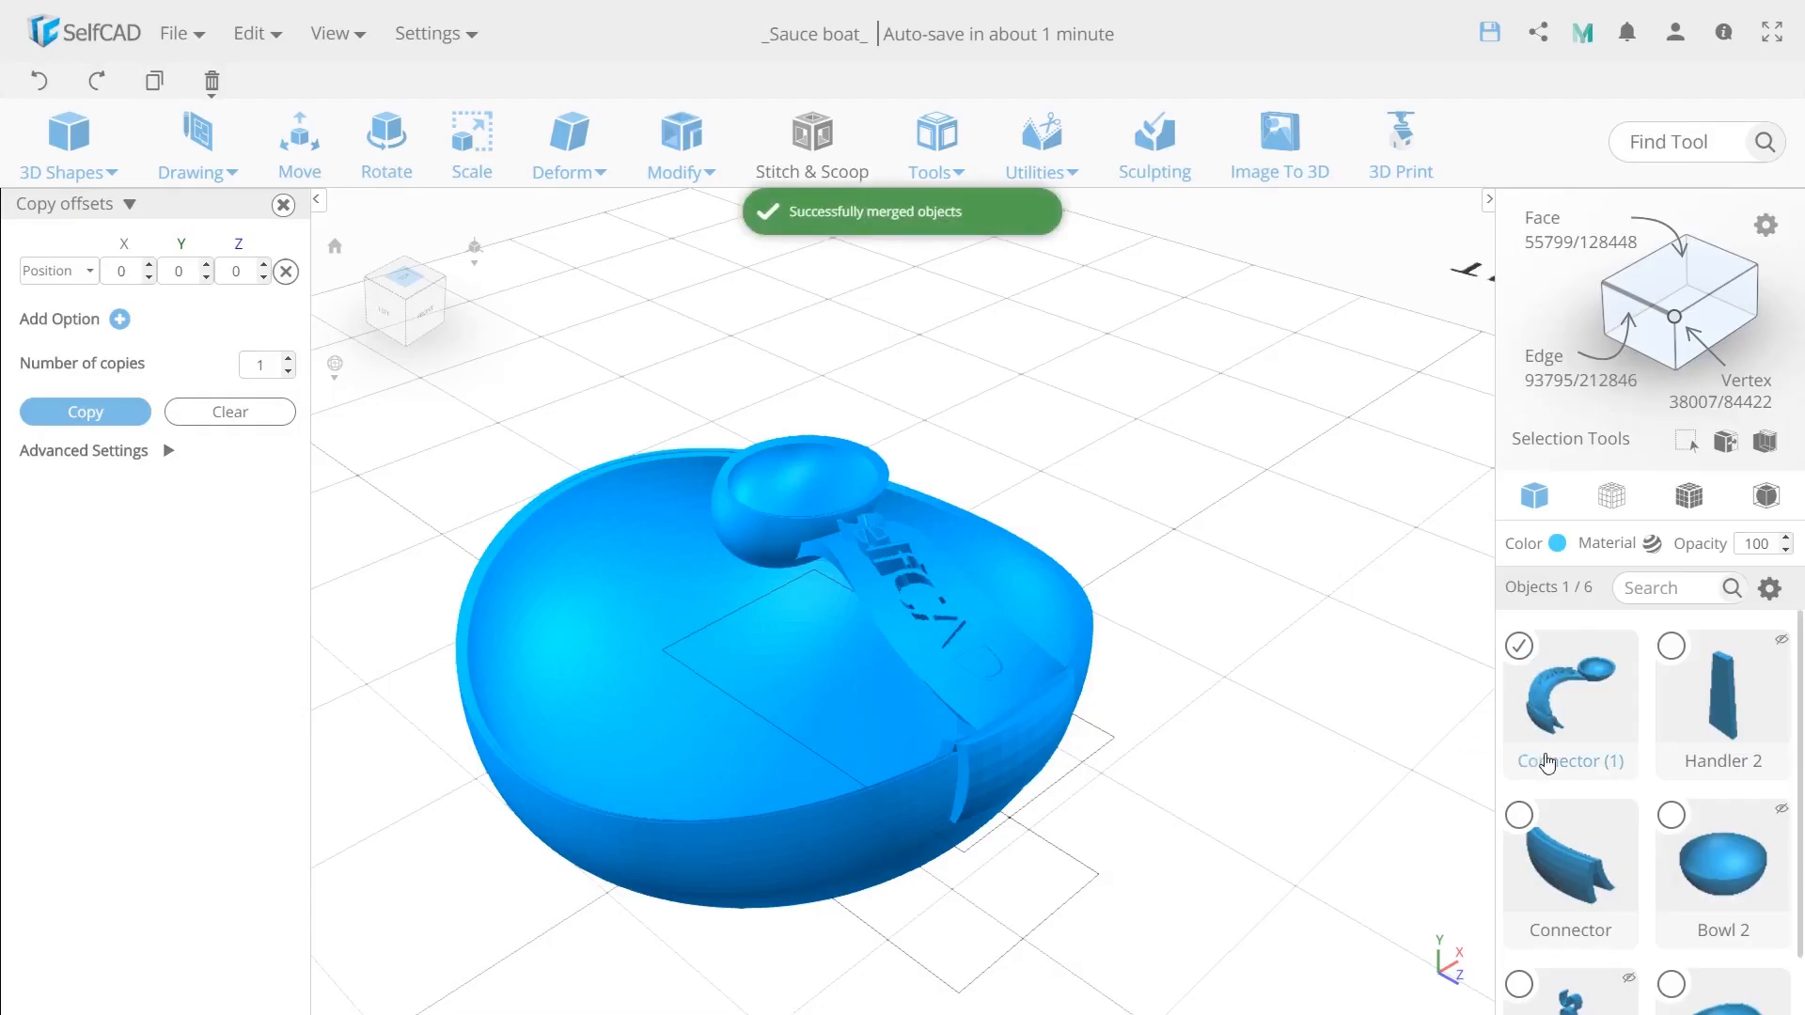
double_click(1546, 759)
type("Handler 1")
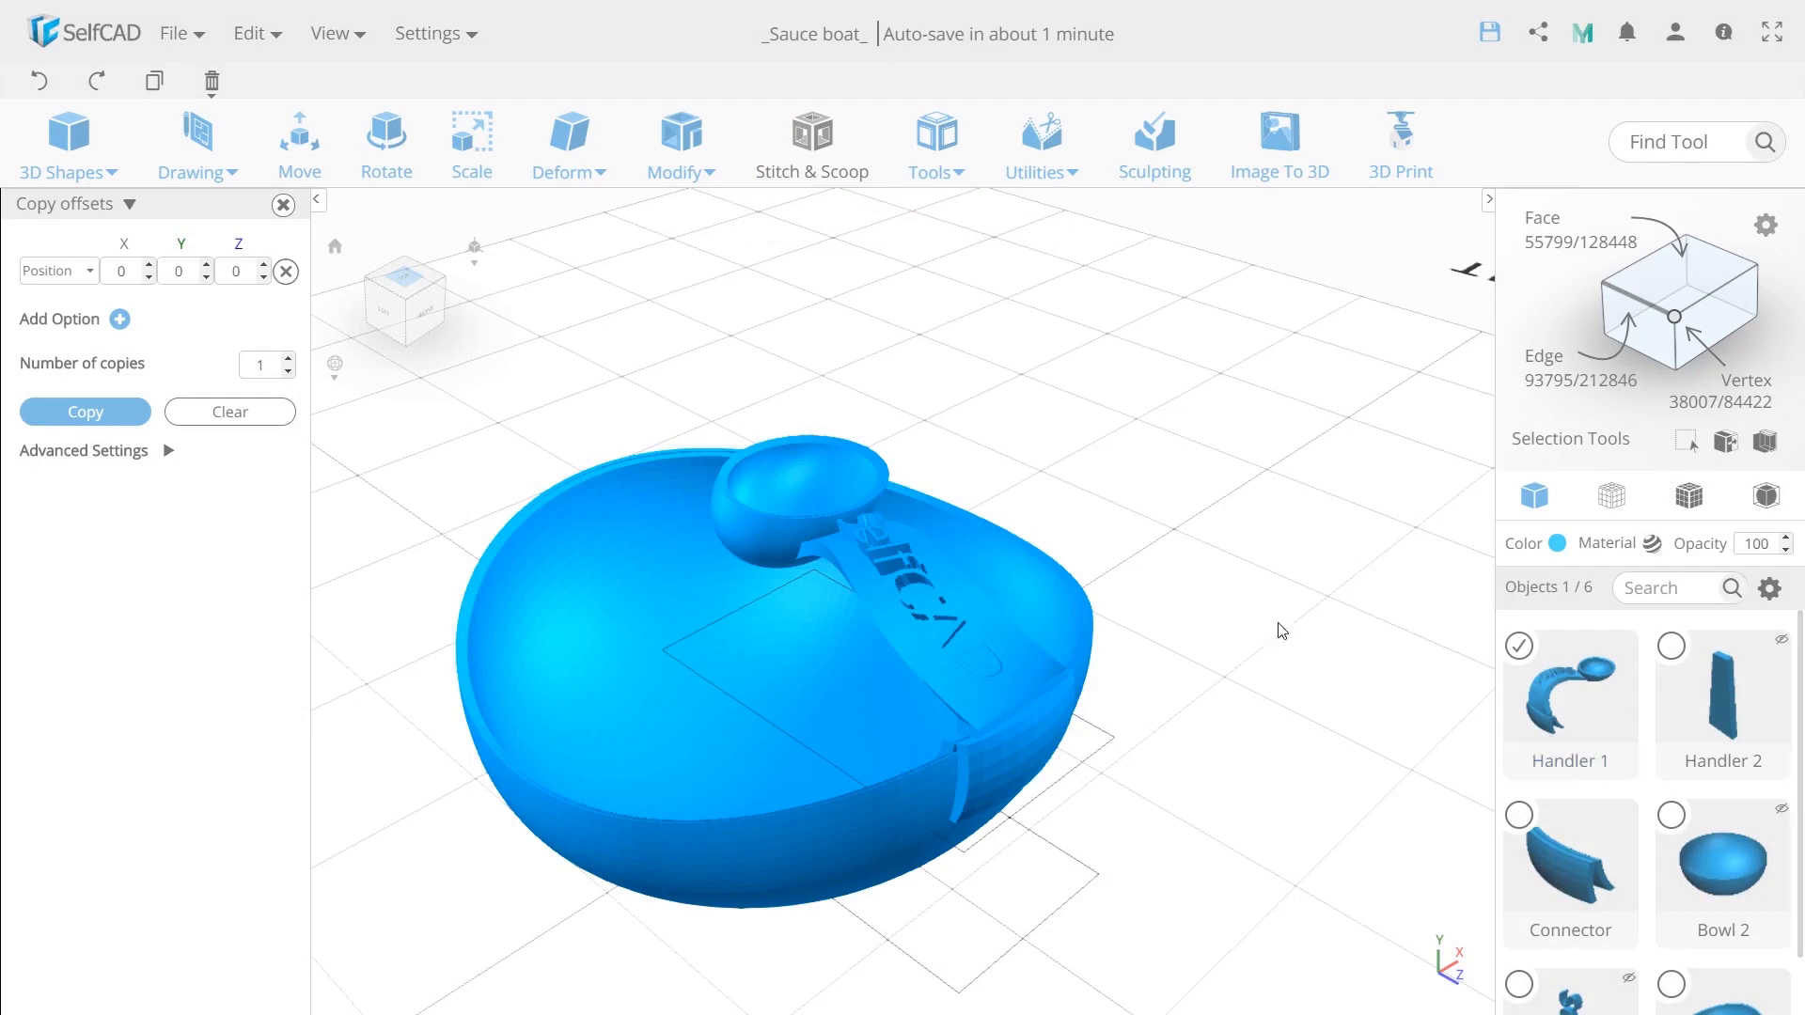
Move the completed Handler 1 off the sauce boat to free space beside it and clear the selection.
left_click(299, 144)
left_click_drag(840, 719, 1225, 519)
left_click(1226, 624)
right_click_drag(1204, 632, 1260, 649)
scroll(1655, 846, "down", 1)
Hide the large sauce boat Bowl and show Bowl 2.
left_click(1671, 875)
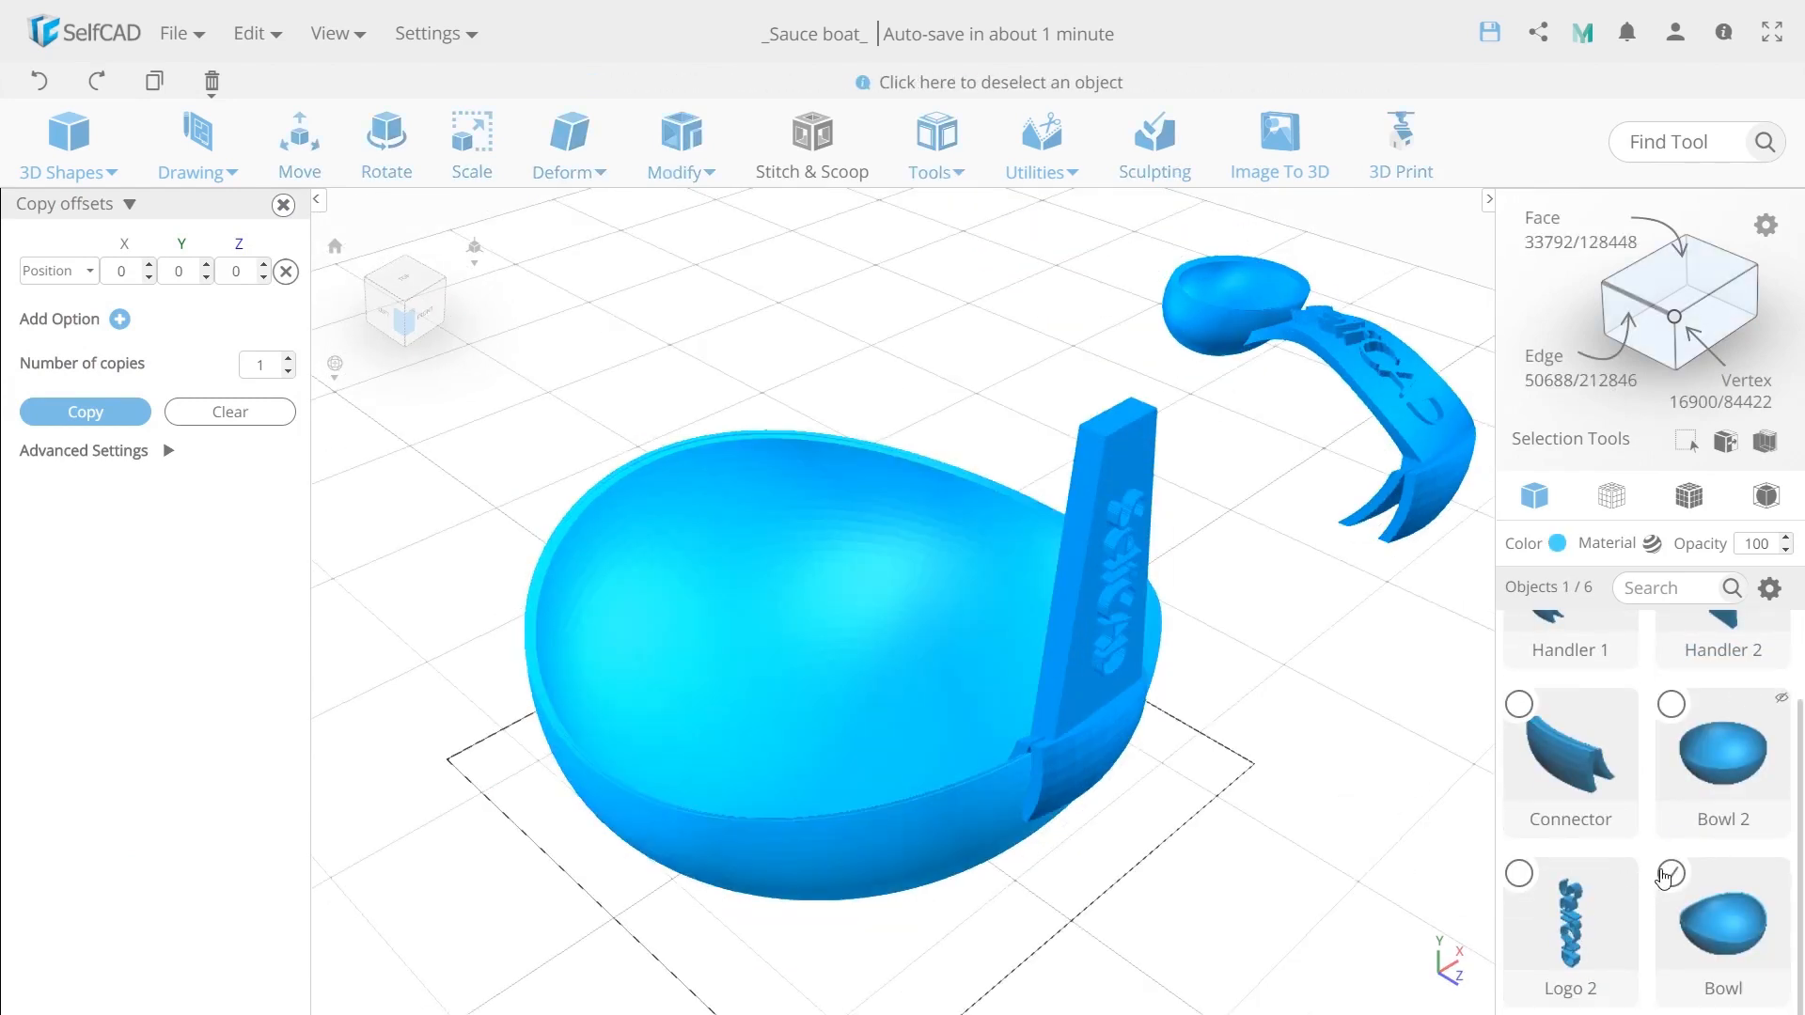
left_click(1769, 588)
left_click(1749, 661)
left_click(1782, 698)
Scale Bowl 2 into an oval by setting its Z size to 45.
right_click_drag(805, 846, 864, 862)
scroll(868, 801, "up", 3)
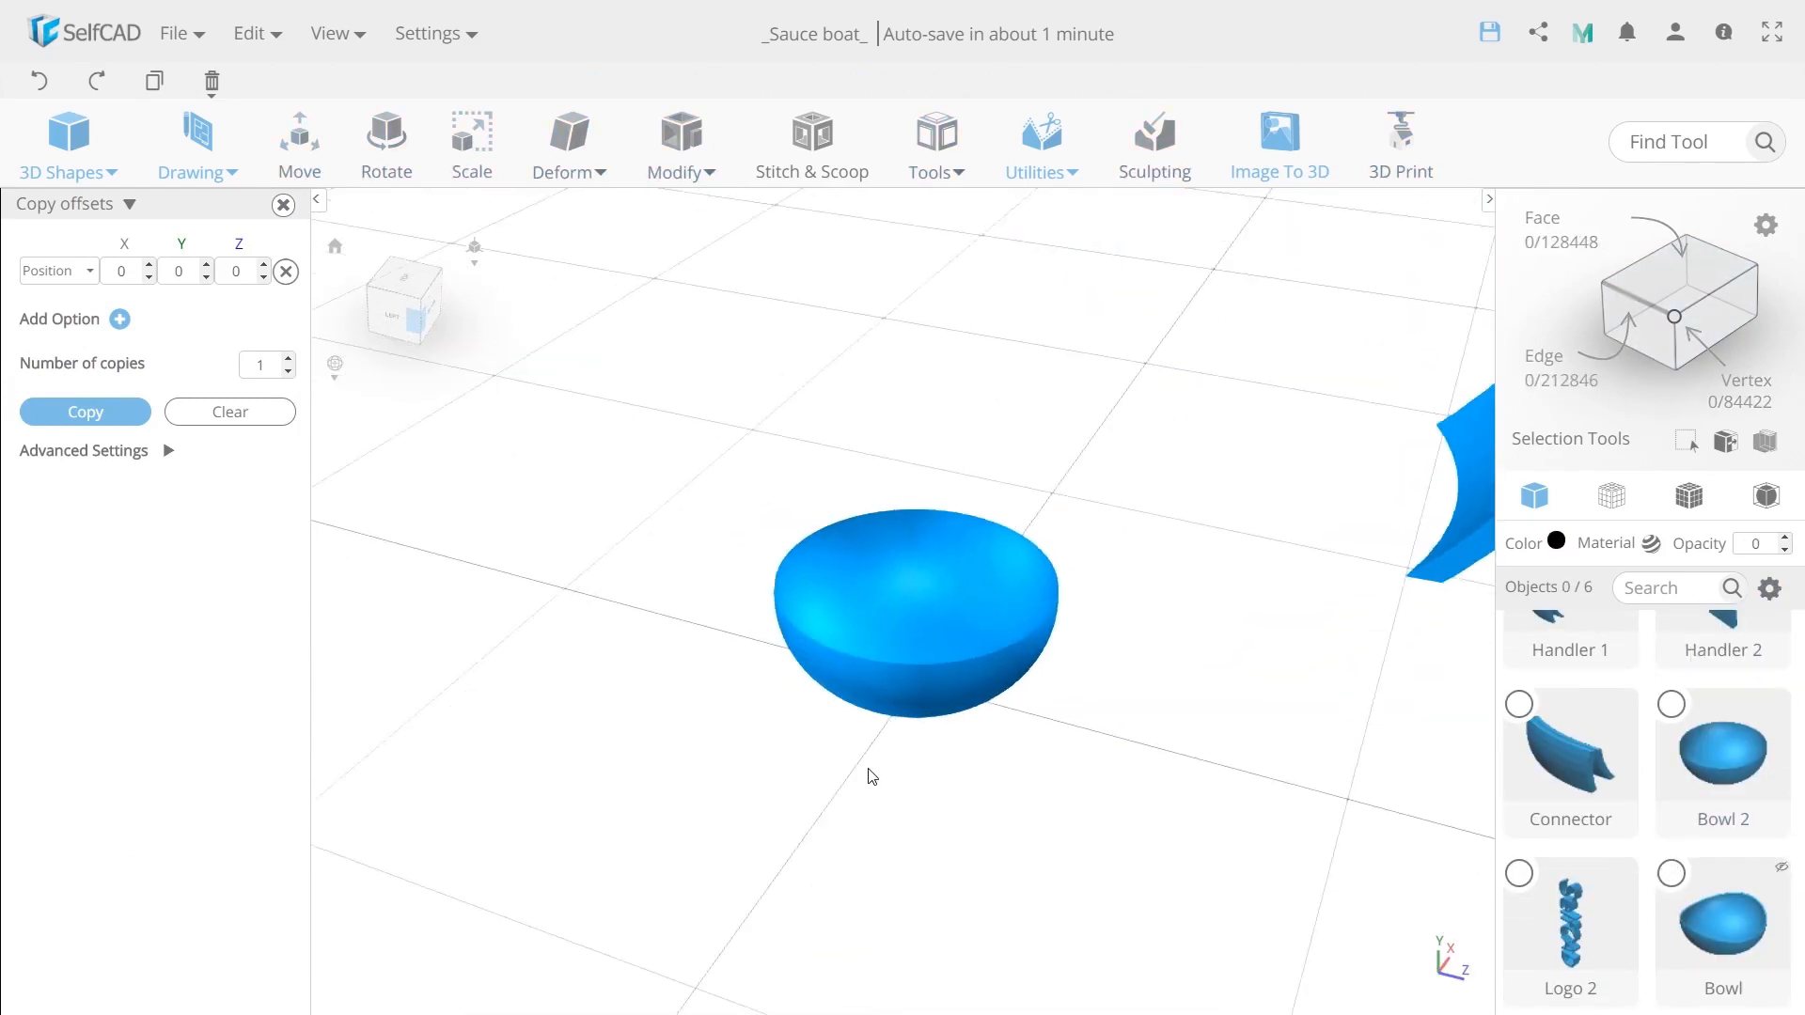
scroll(879, 714, "up", 2)
left_click(887, 645)
left_click(472, 141)
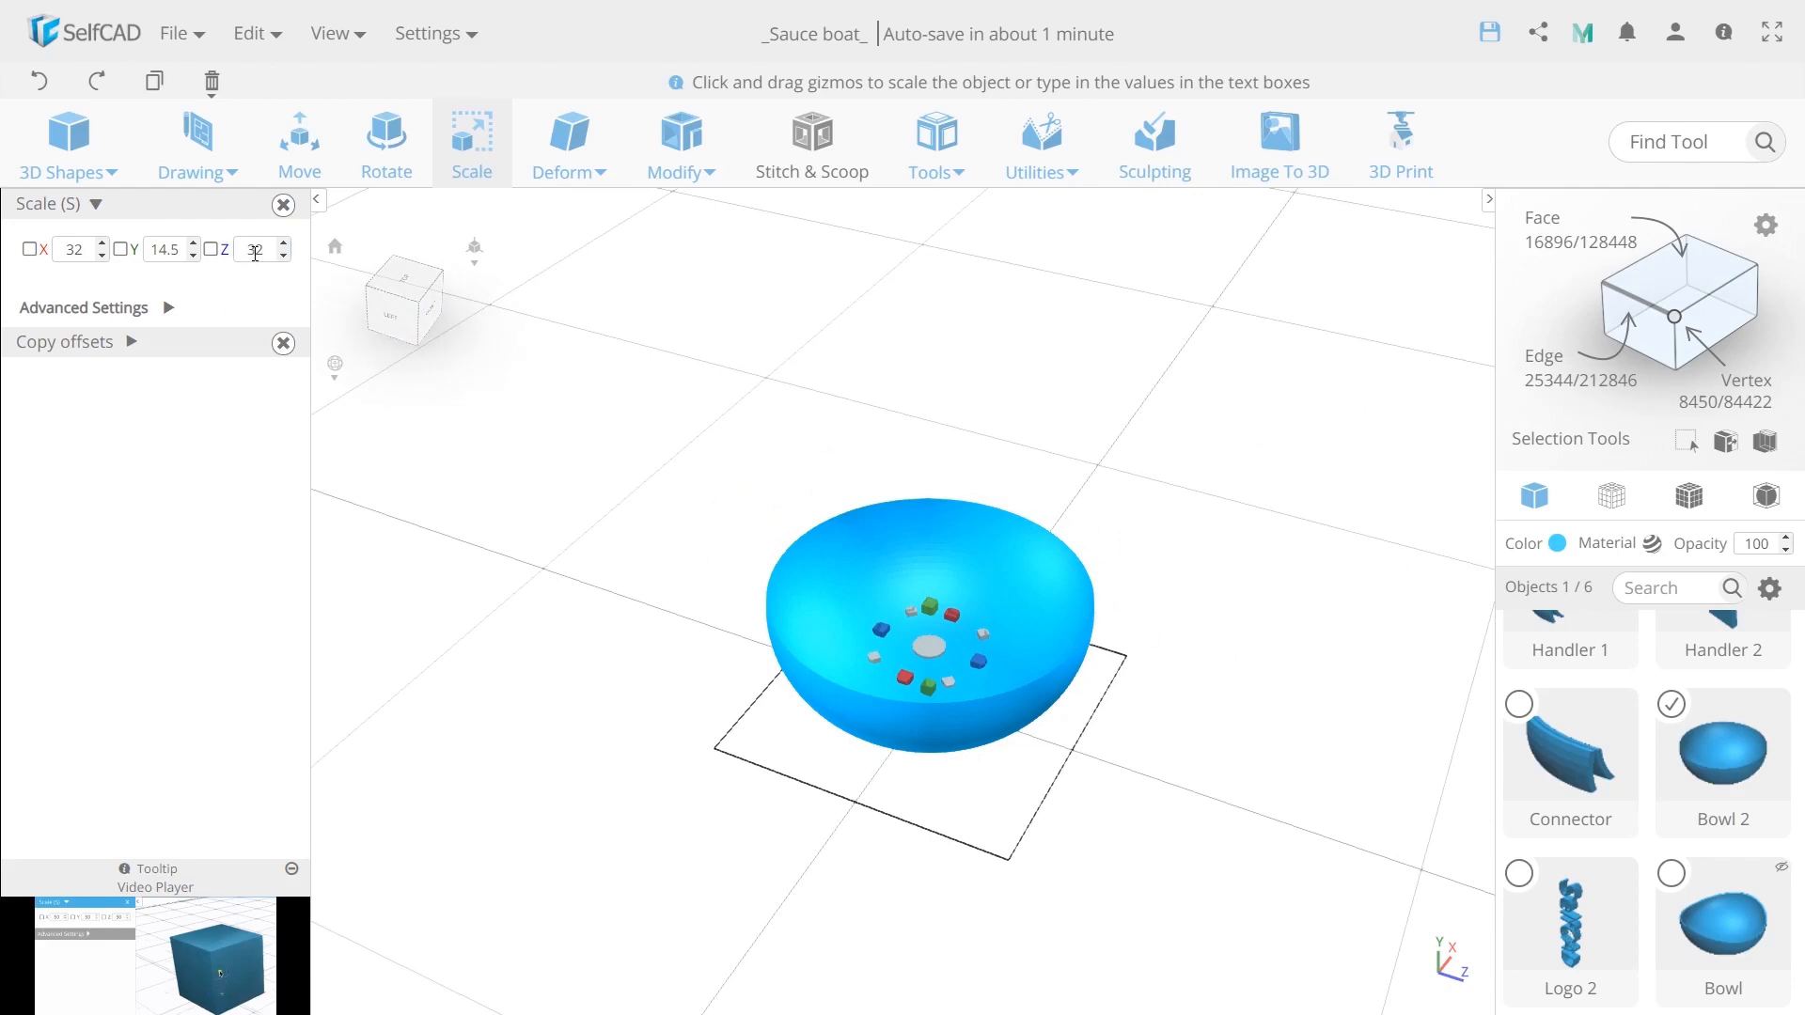
key("Return")
Add thickness to the oval Bowl 2 to form its wall.
left_click(679, 161)
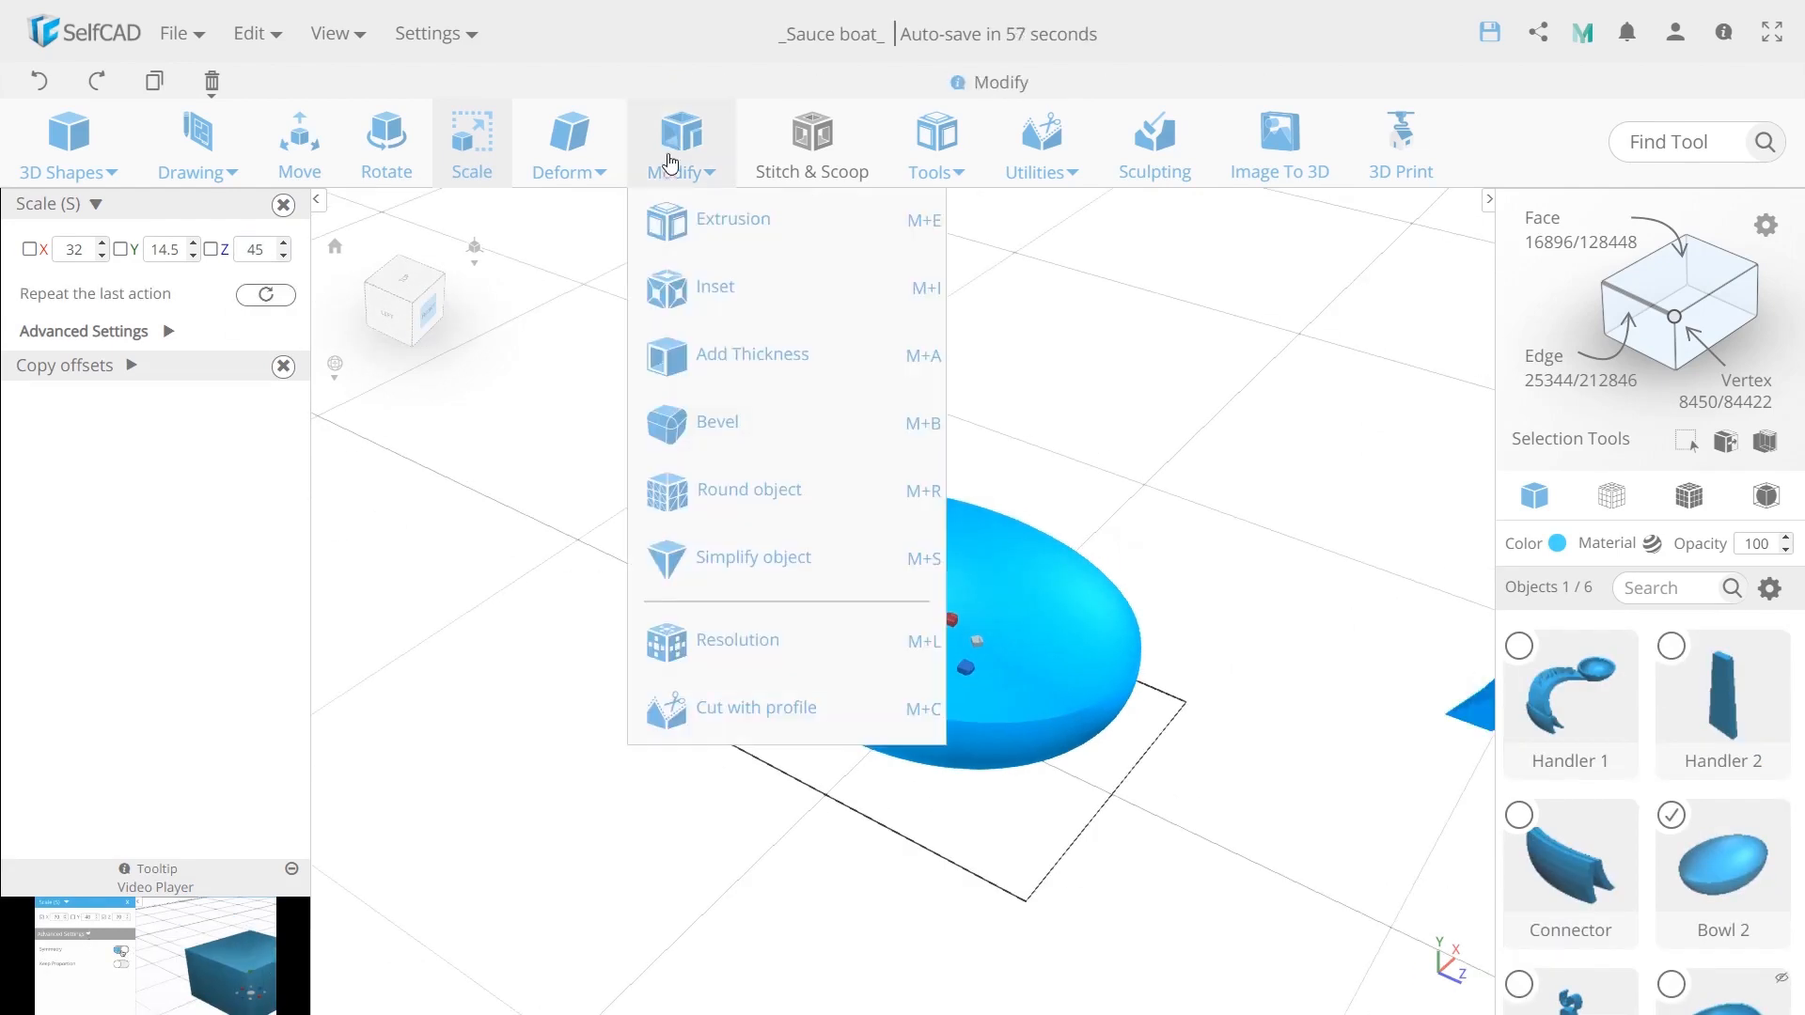
left_click(726, 351)
key("Return")
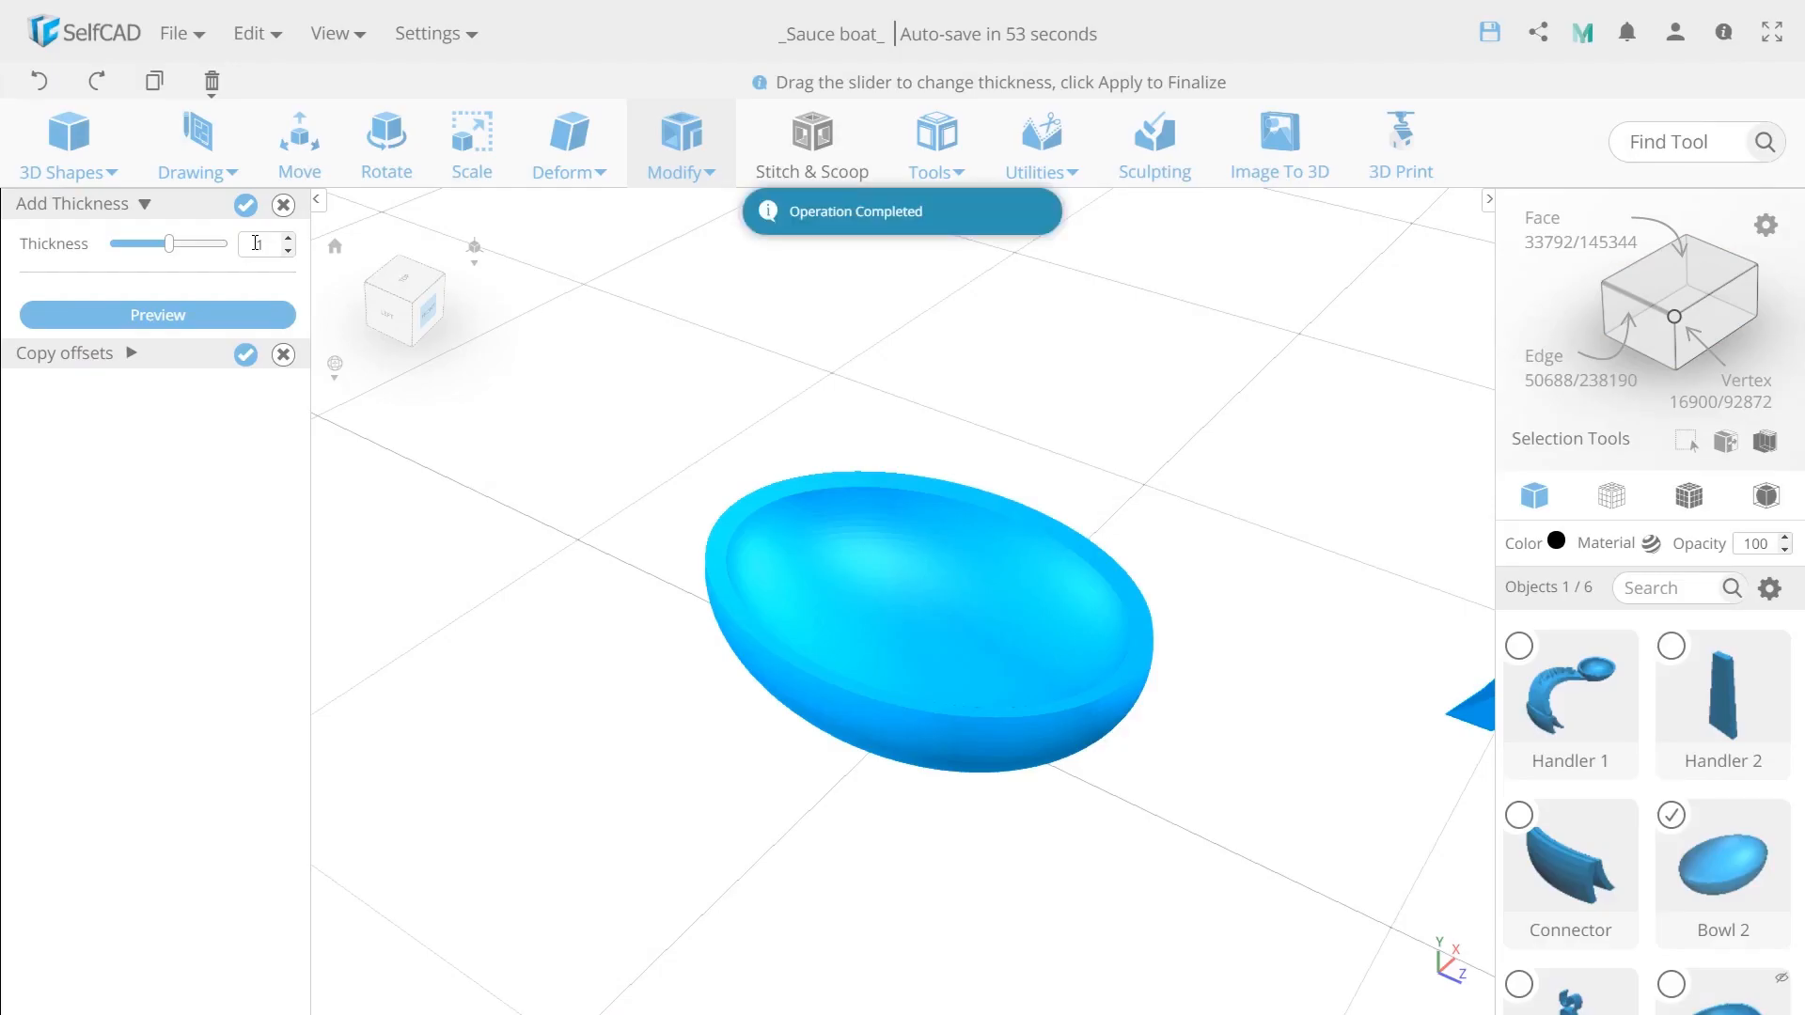
left_click(246, 205)
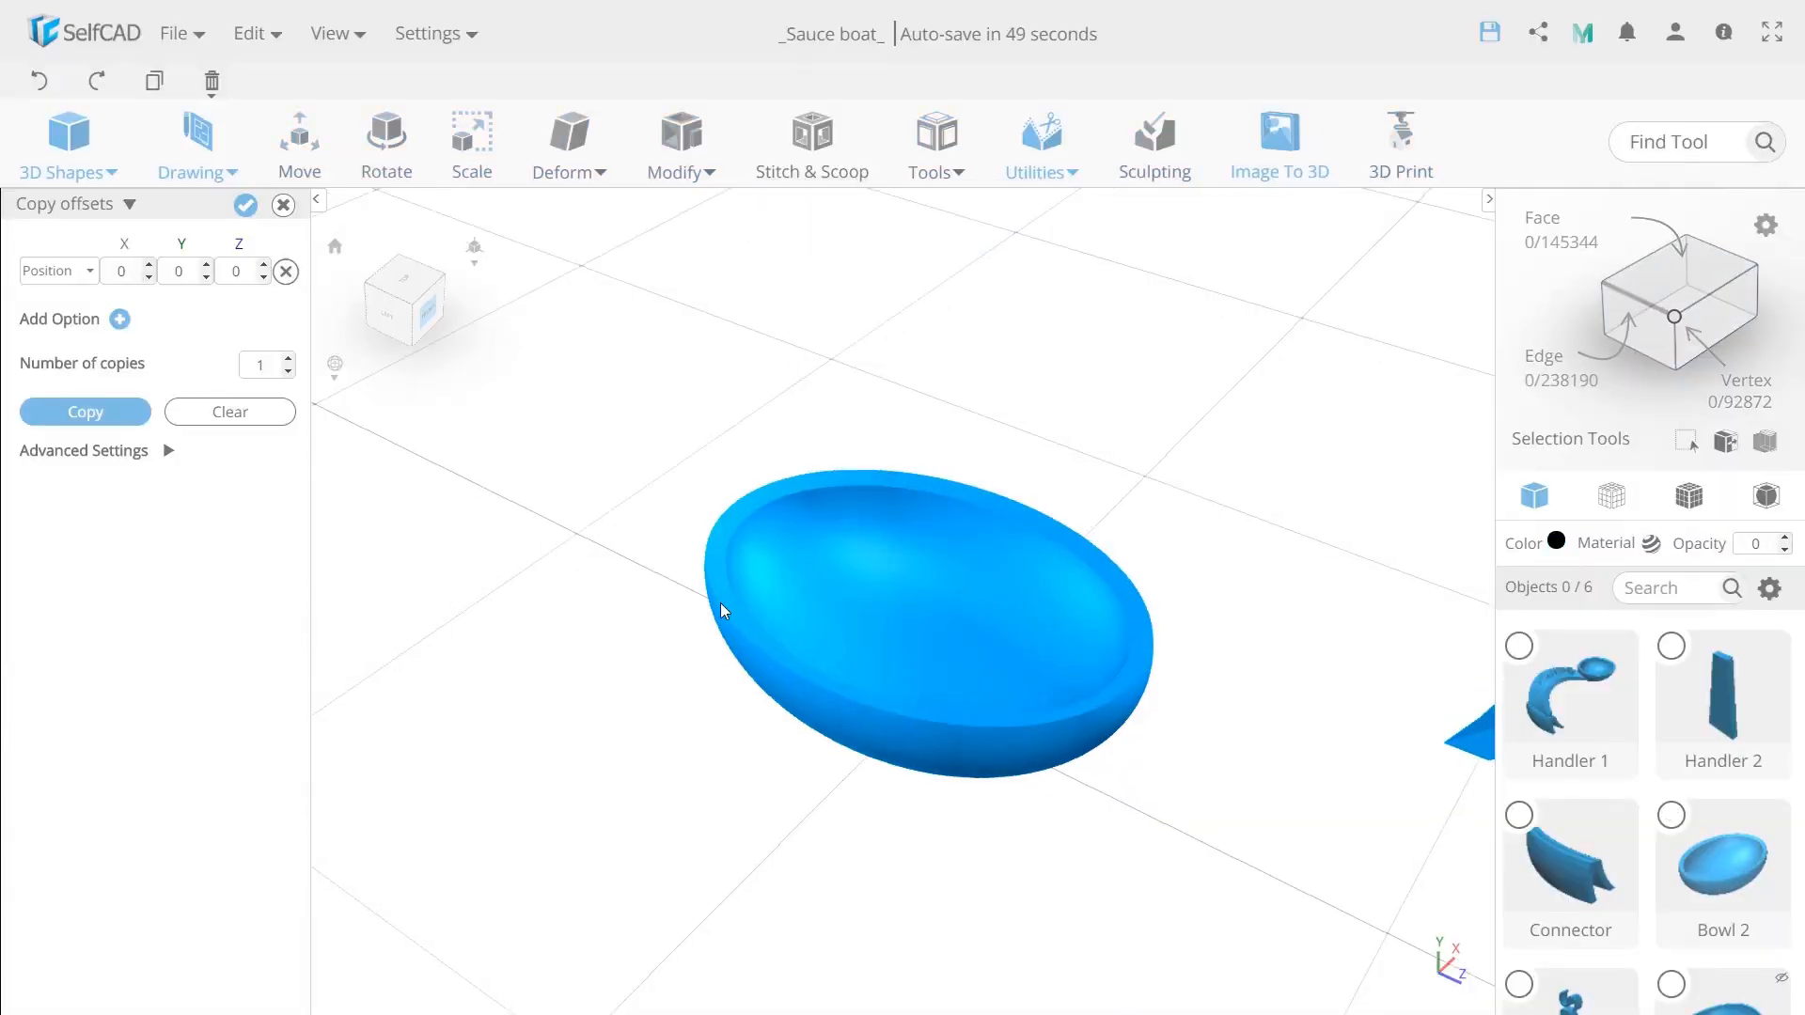
Inflate Bowl 2 slightly along the Y axis and check its front profile.
left_click(573, 165)
left_click(583, 493)
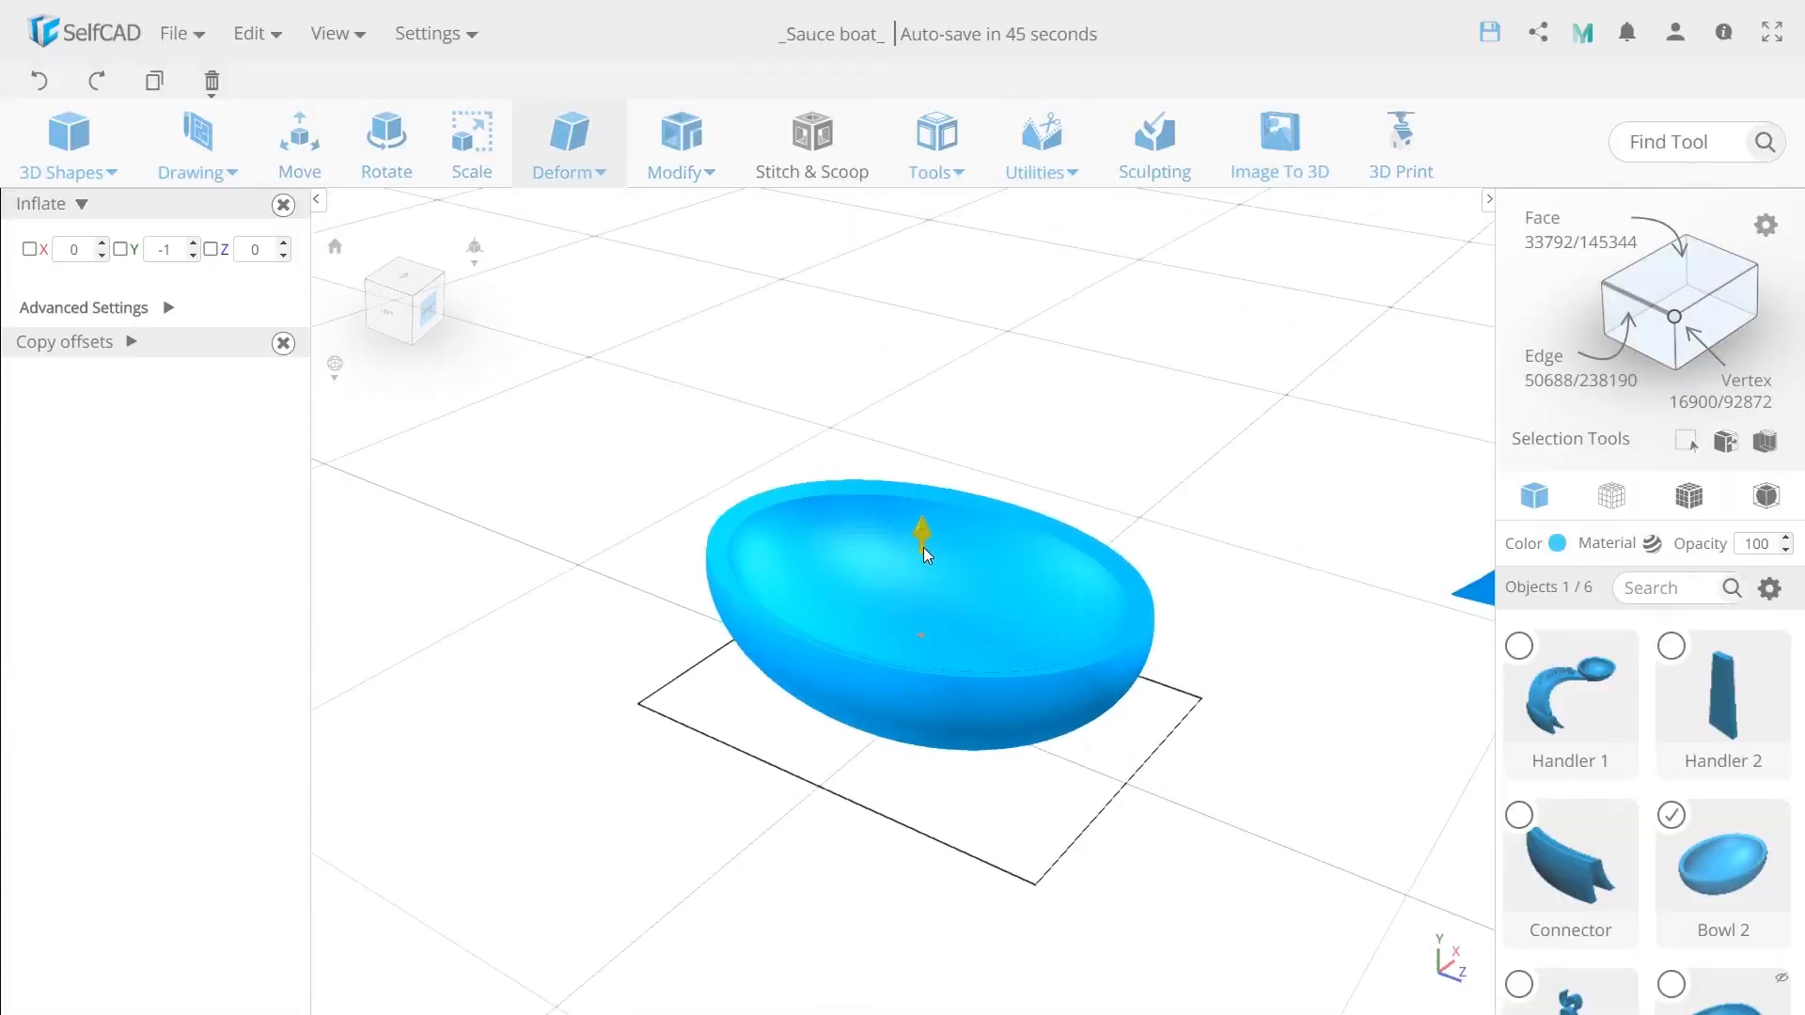
left_click(504, 673)
left_click(428, 312)
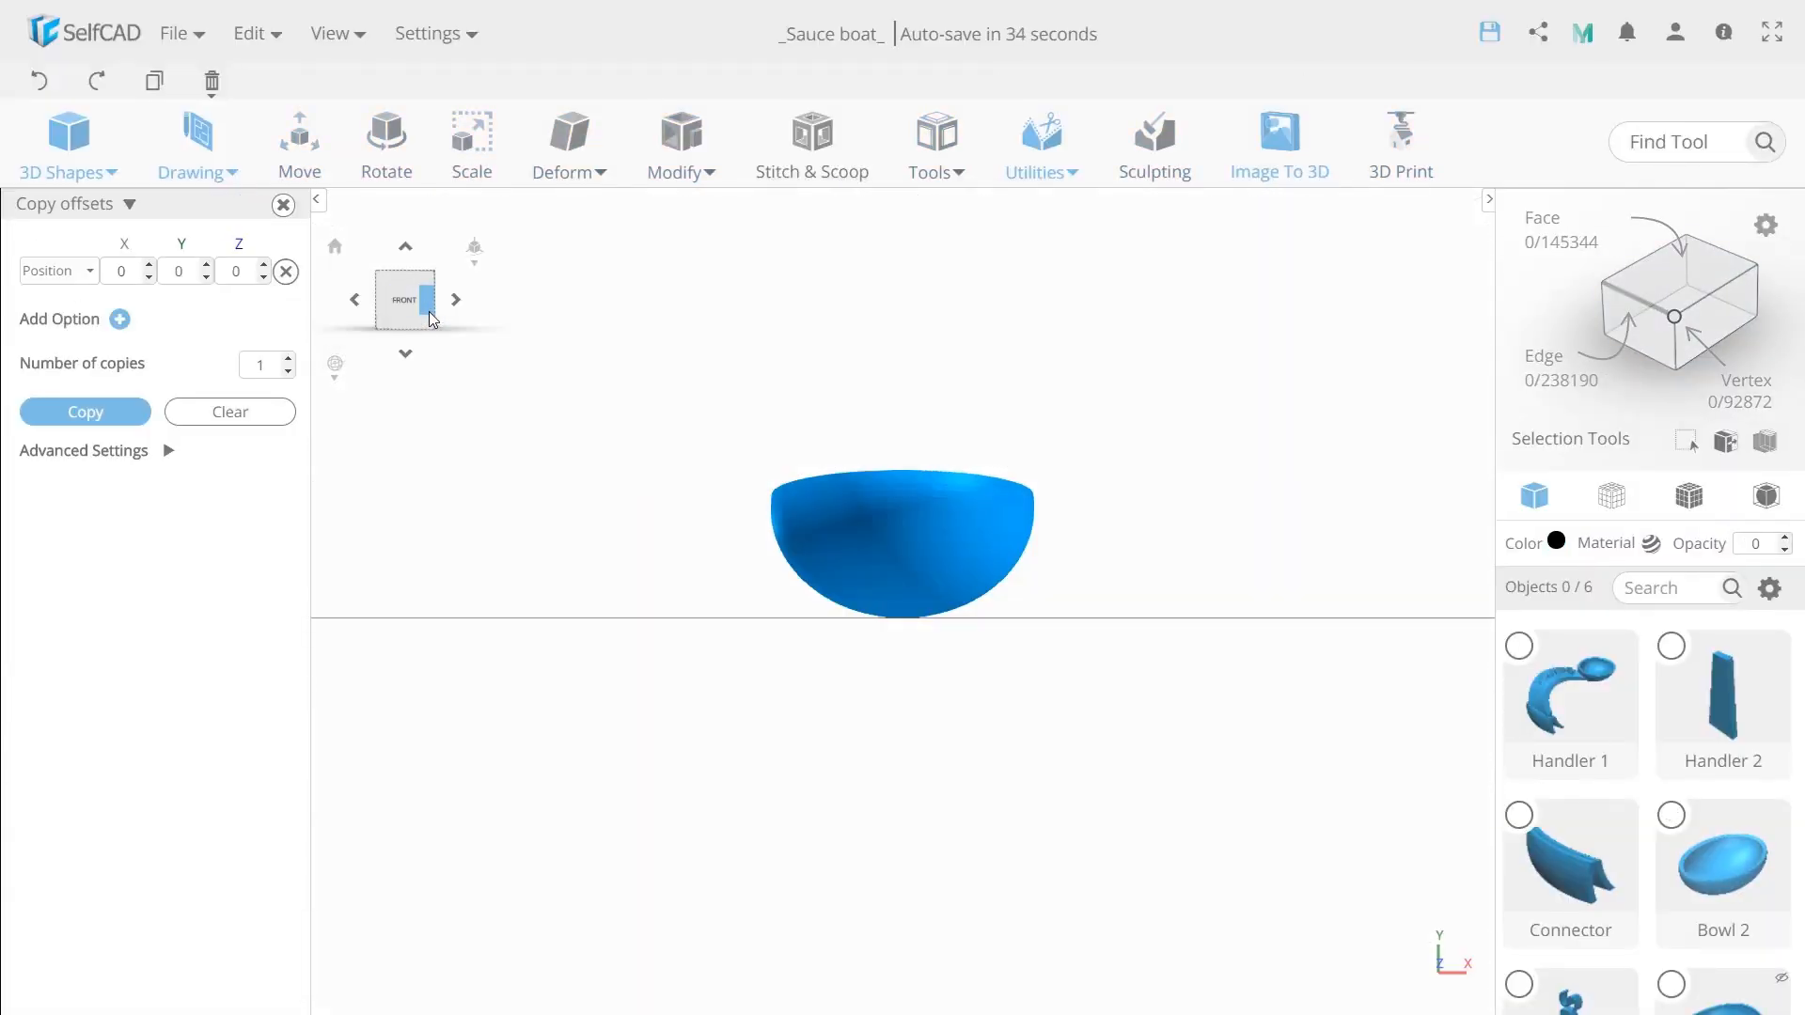
Start a freehand drawing and enable the Front/Back drawing plane in addition to Top/Bottom.
left_click(474, 249)
scroll(882, 602, "up", 2)
right_click_drag(882, 599, 880, 707)
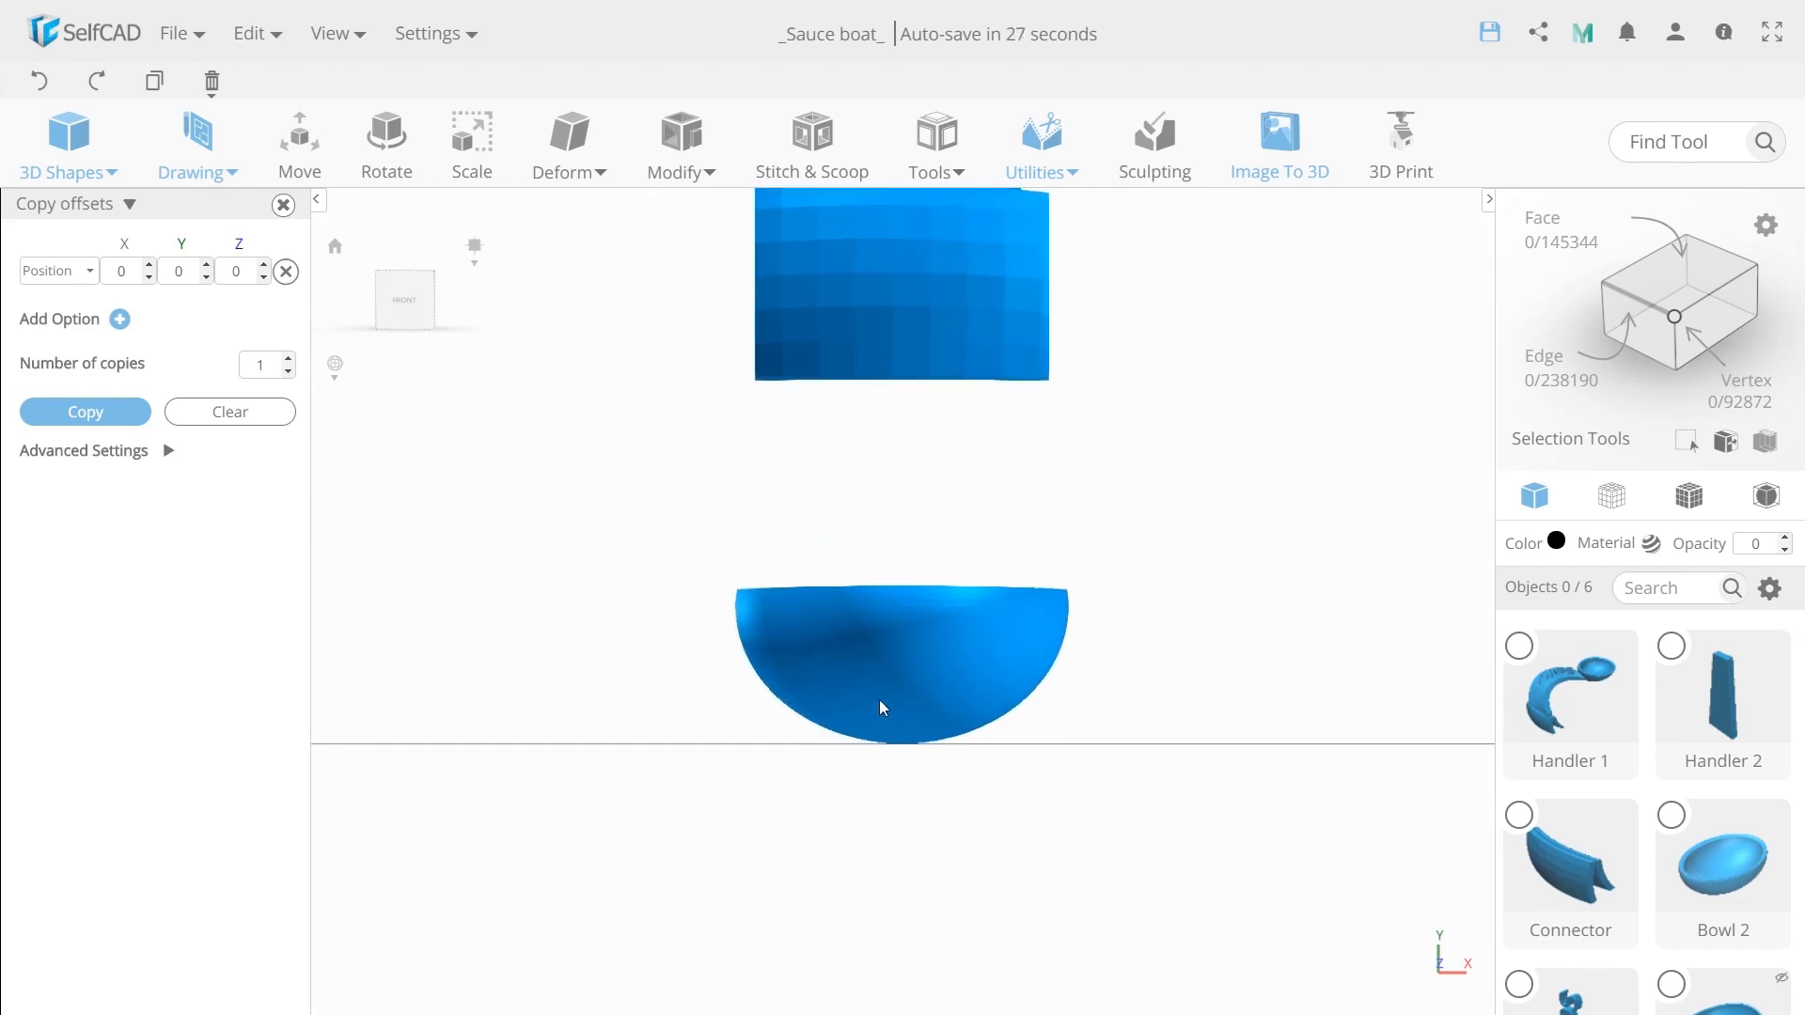
left_click(198, 150)
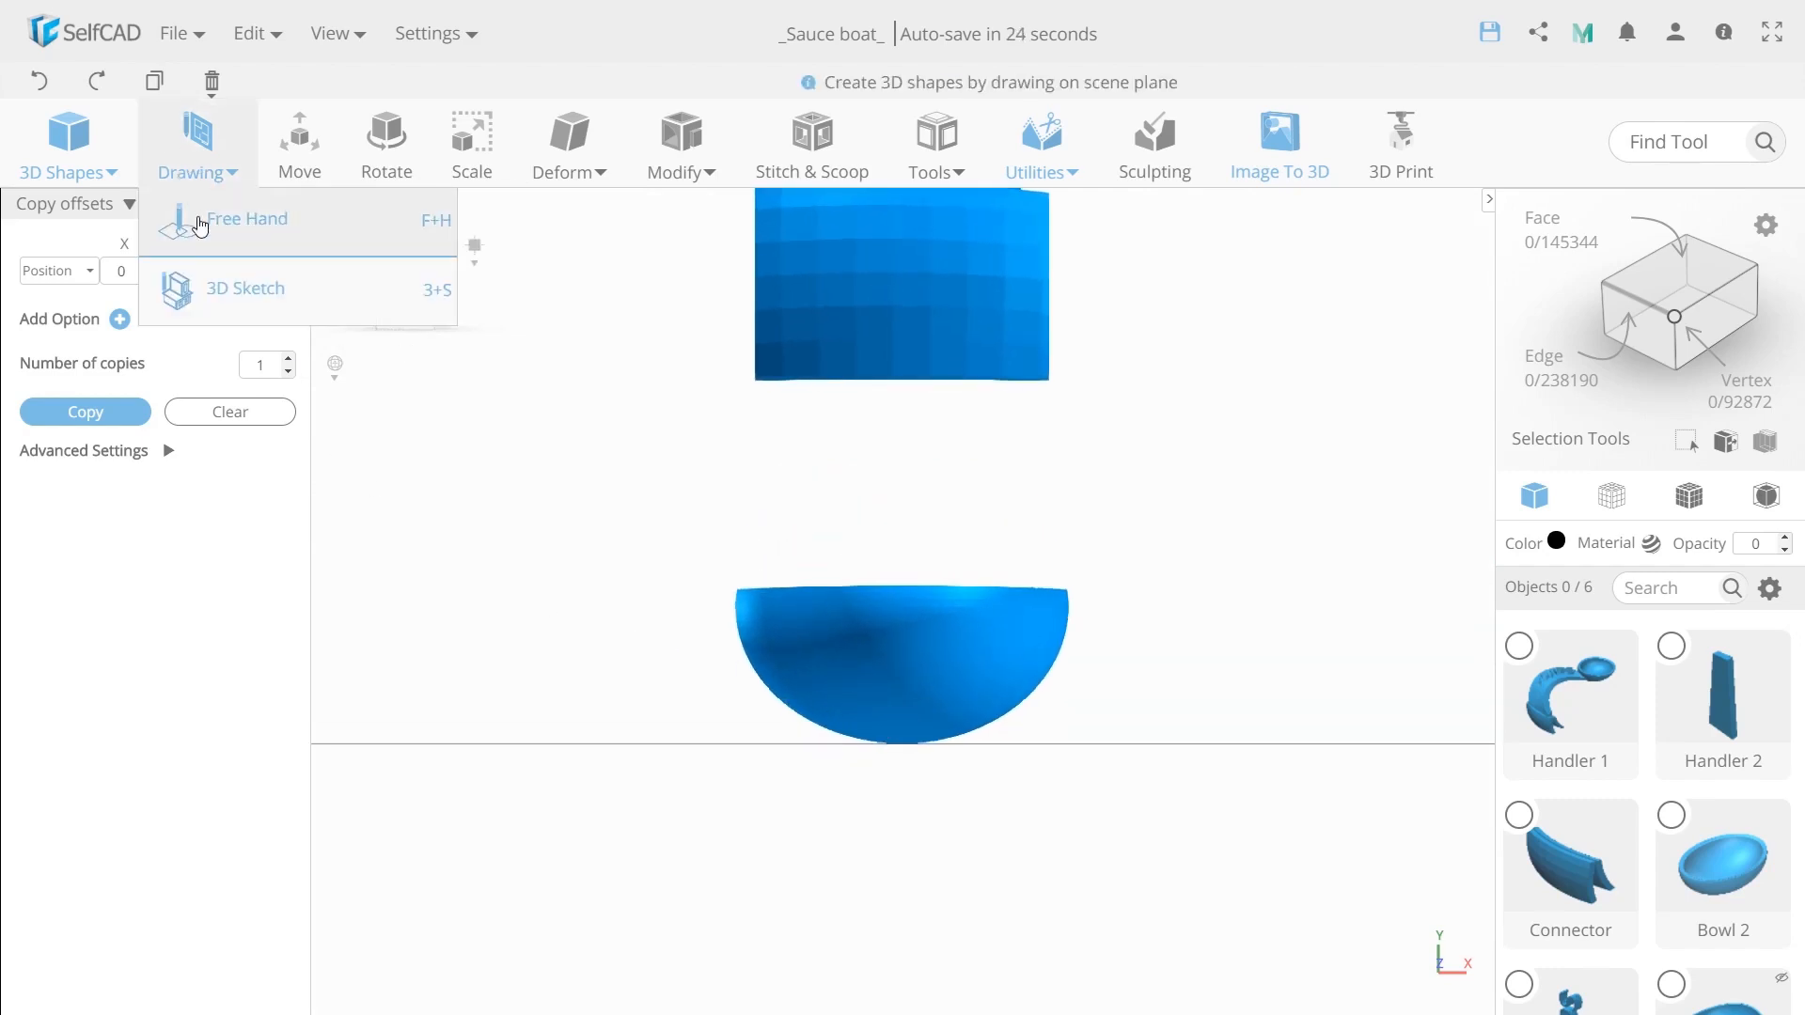
left_click(193, 114)
left_click(70, 545)
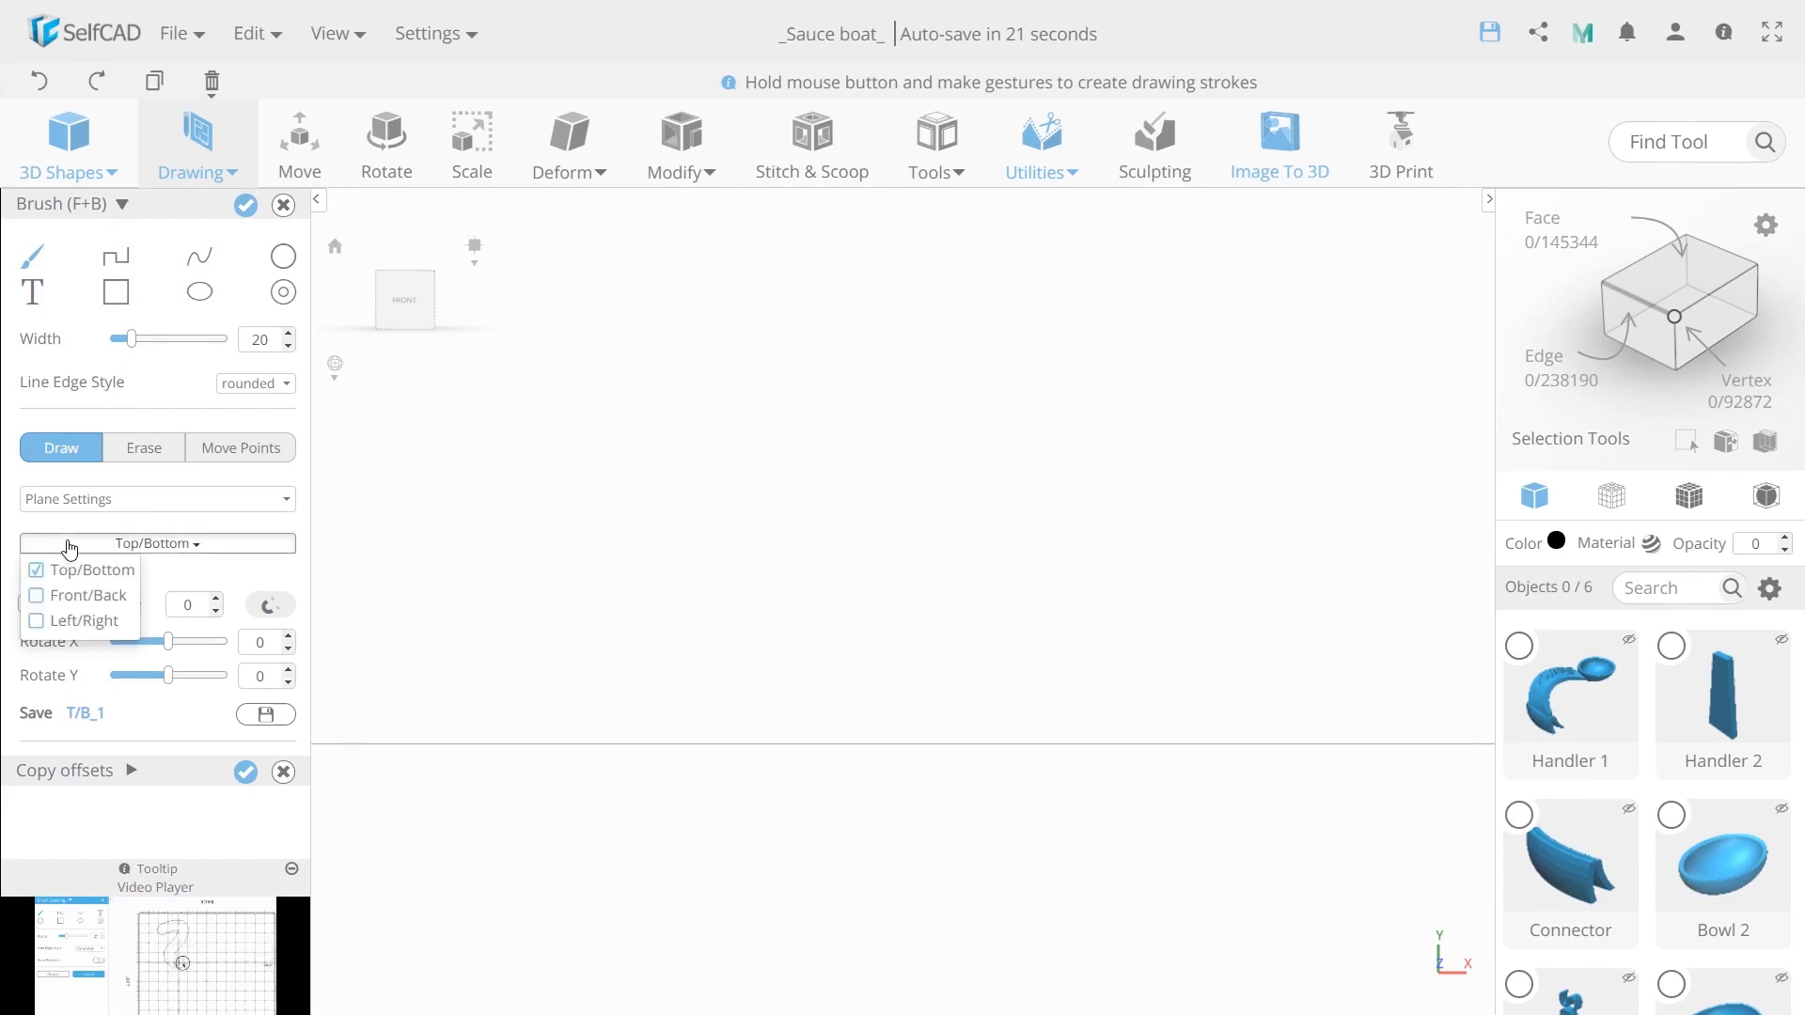
left_click(35, 598)
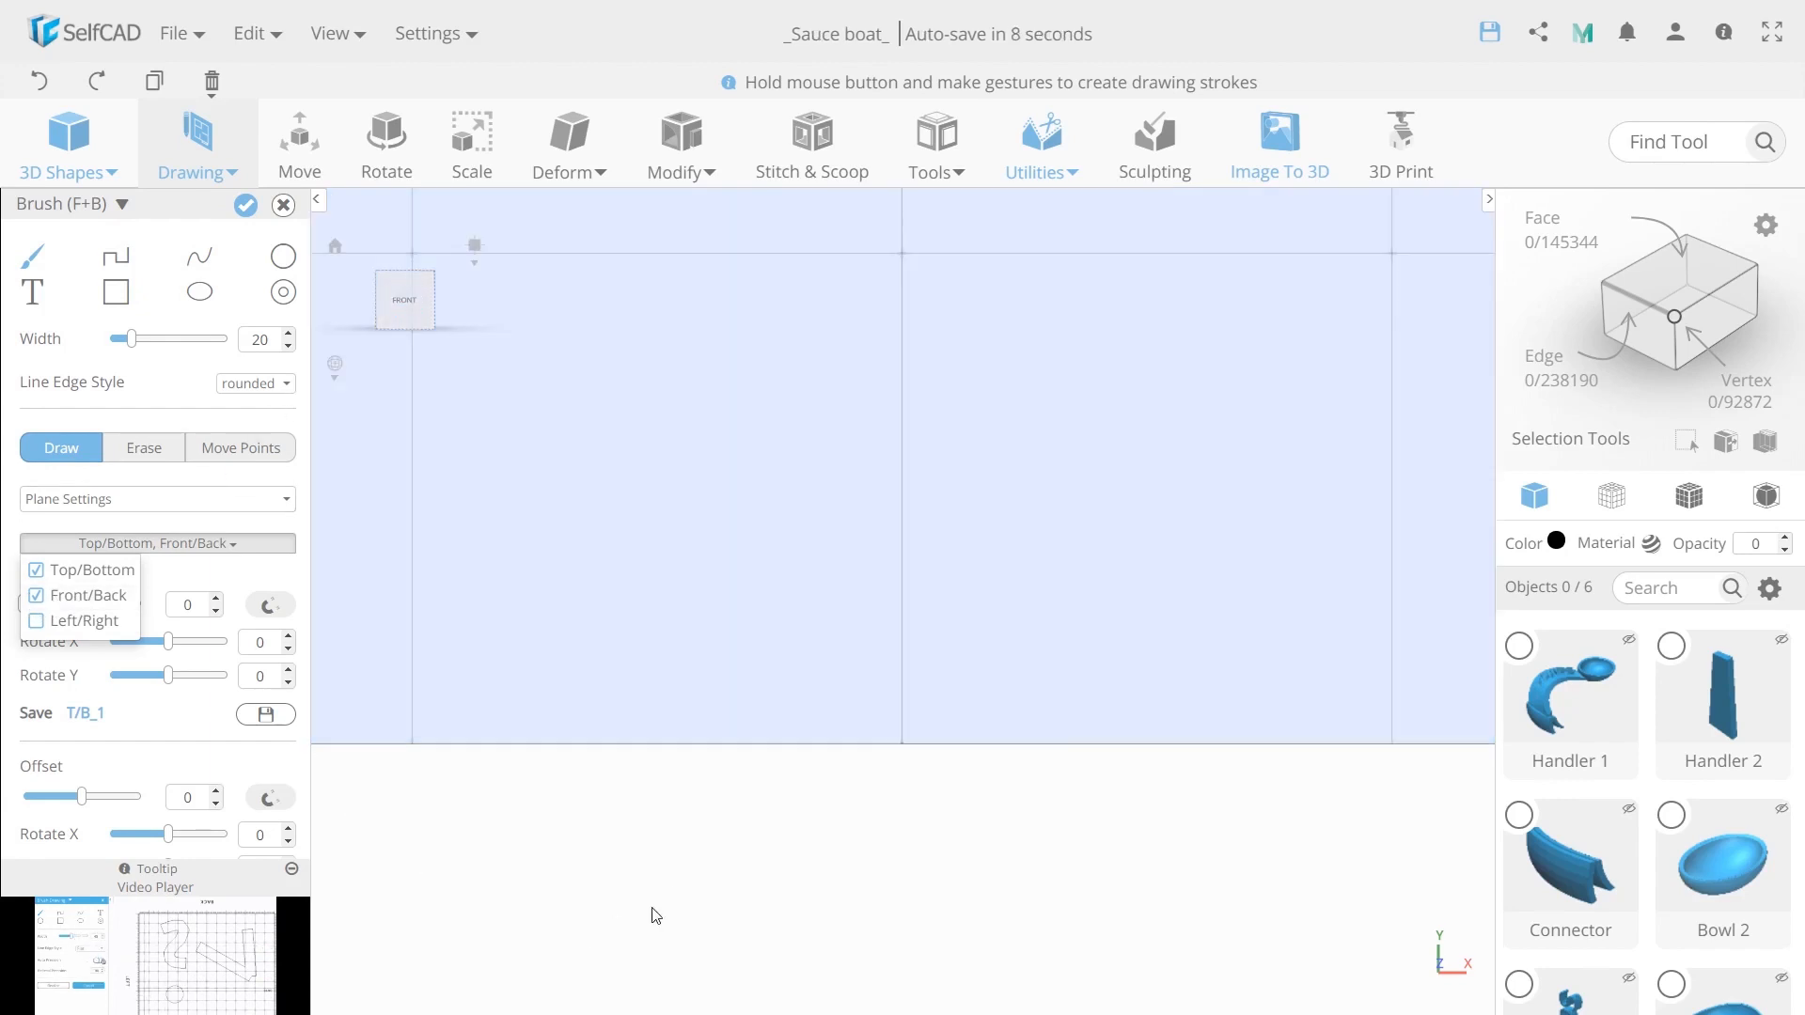
Enable the Left/Right drawing plane so that all three planes are active.
left_click_drag(649, 911, 737, 927)
scroll(585, 712, "down", 5)
scroll(666, 701, "down", 6)
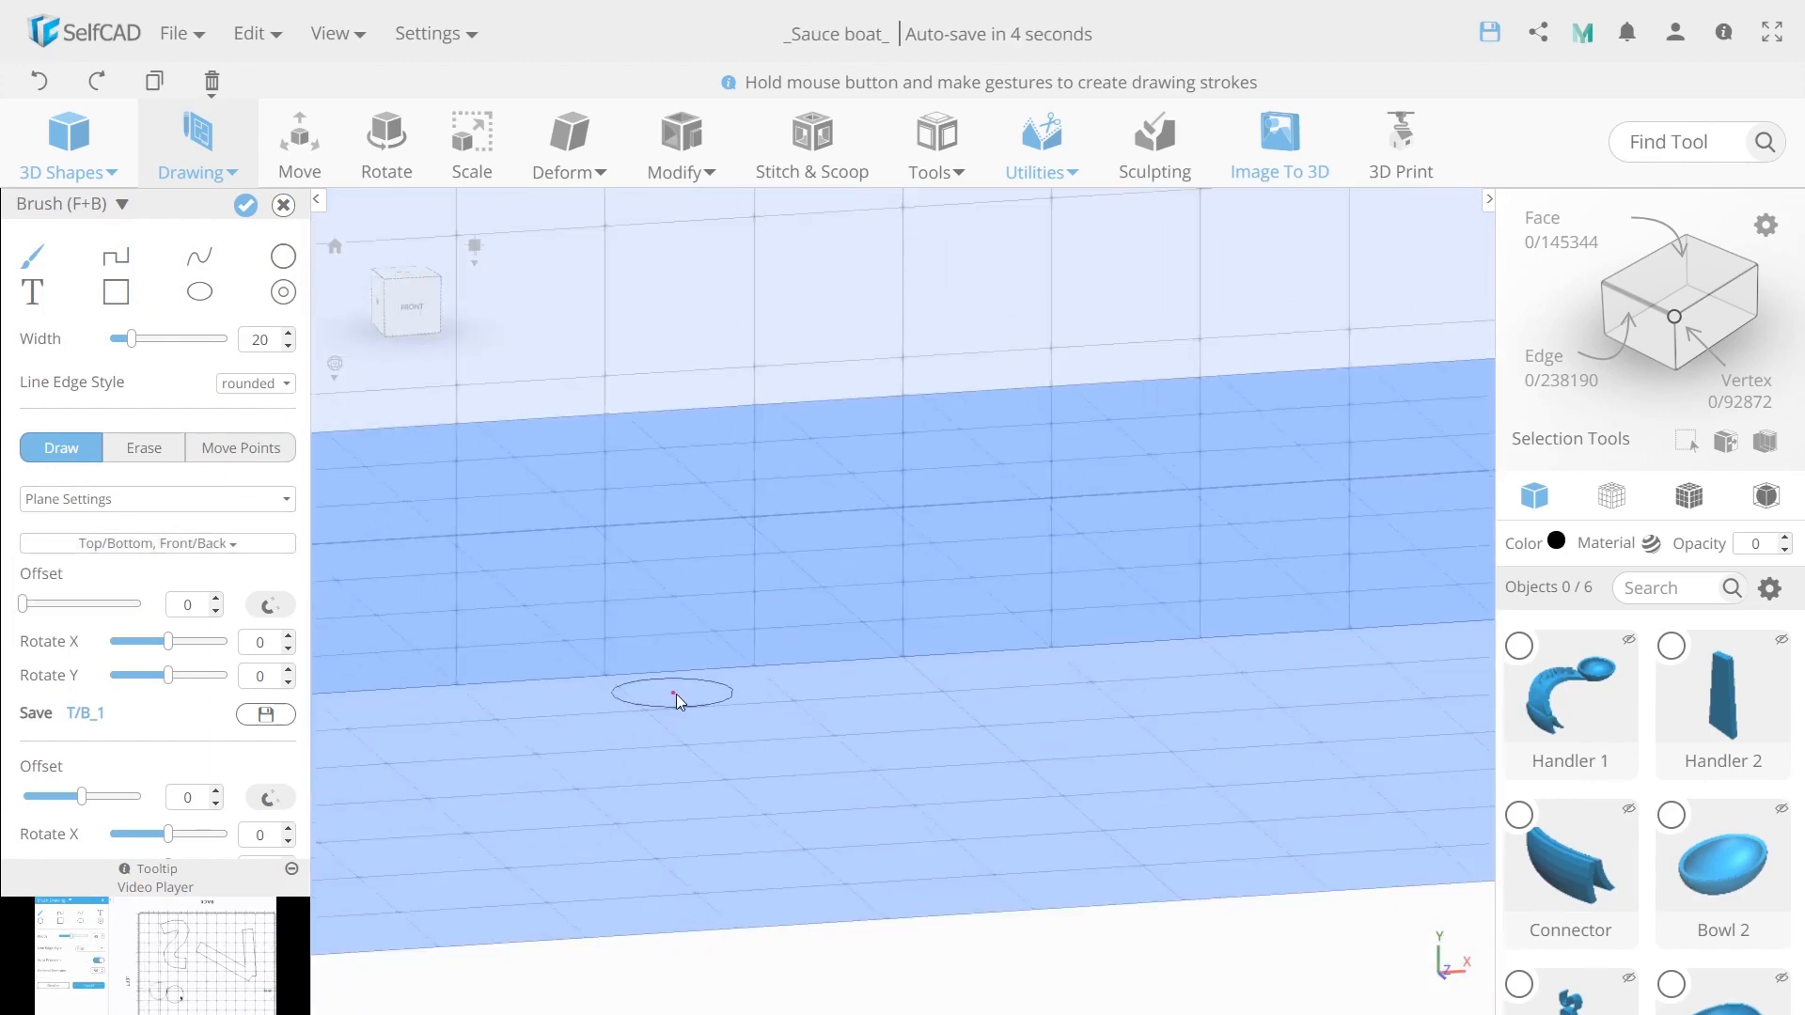
left_click_drag(671, 815, 680, 887)
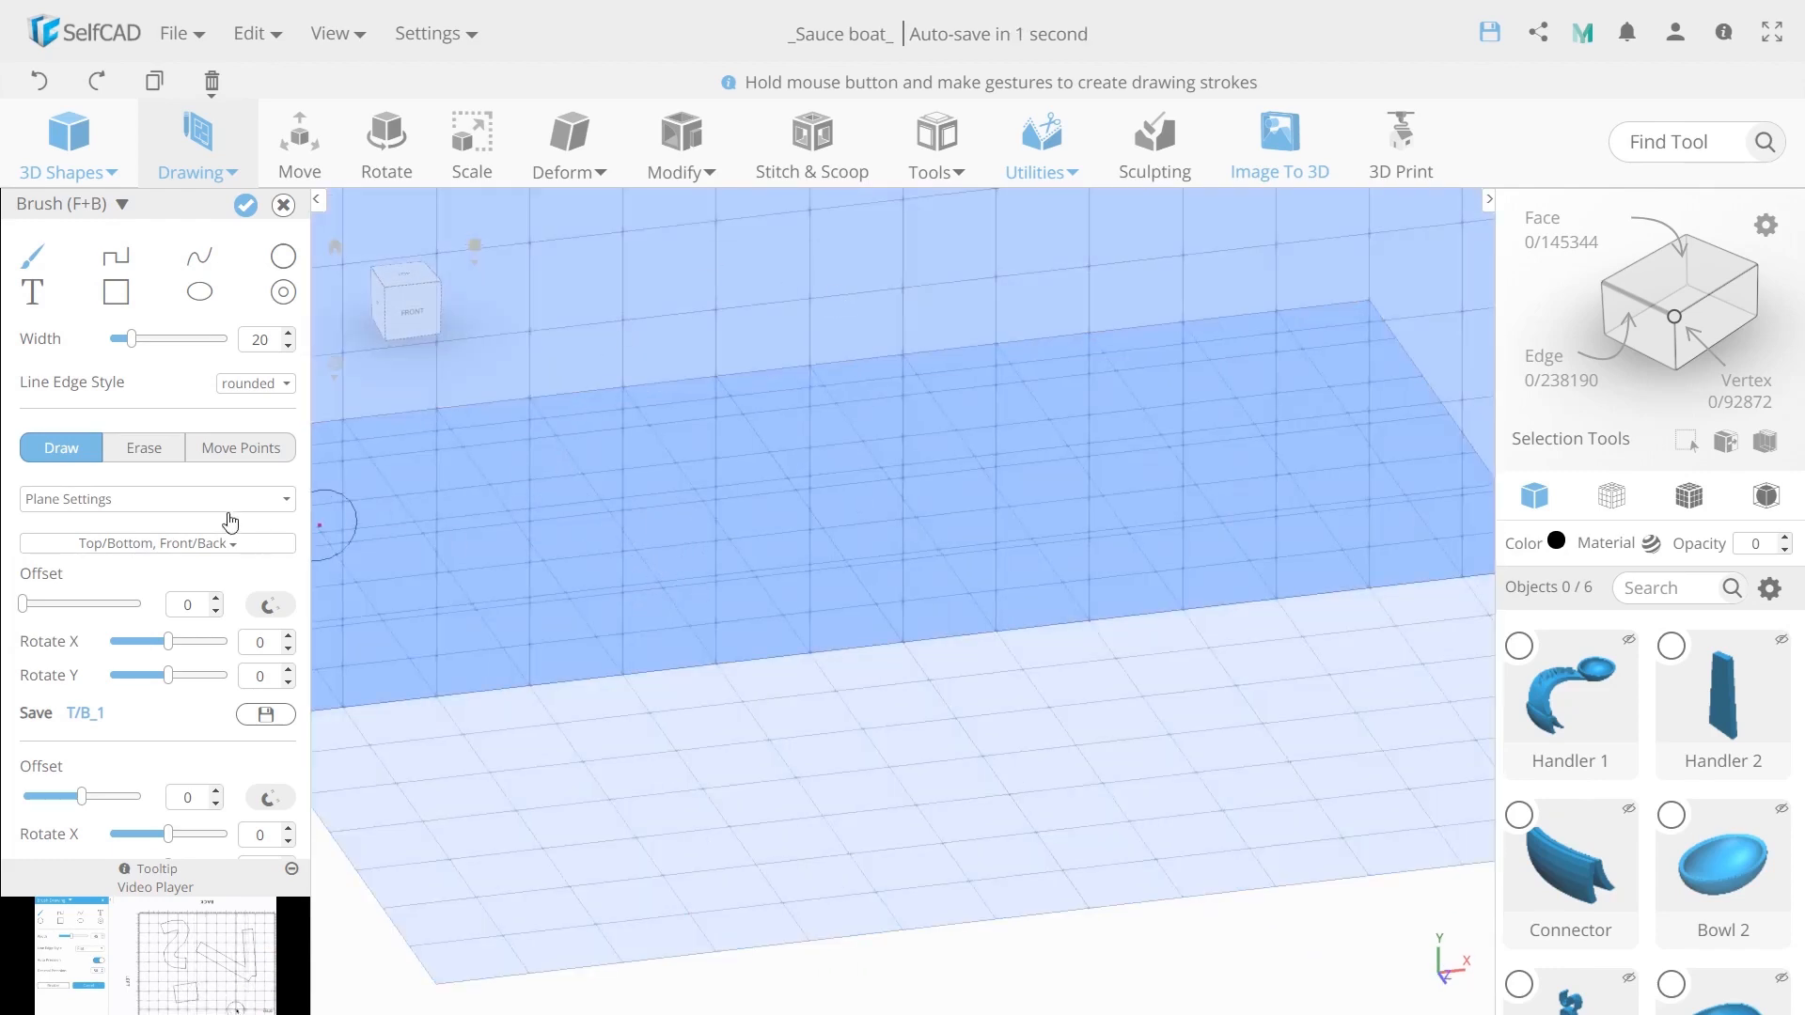
left_click(144, 542)
left_click(65, 623)
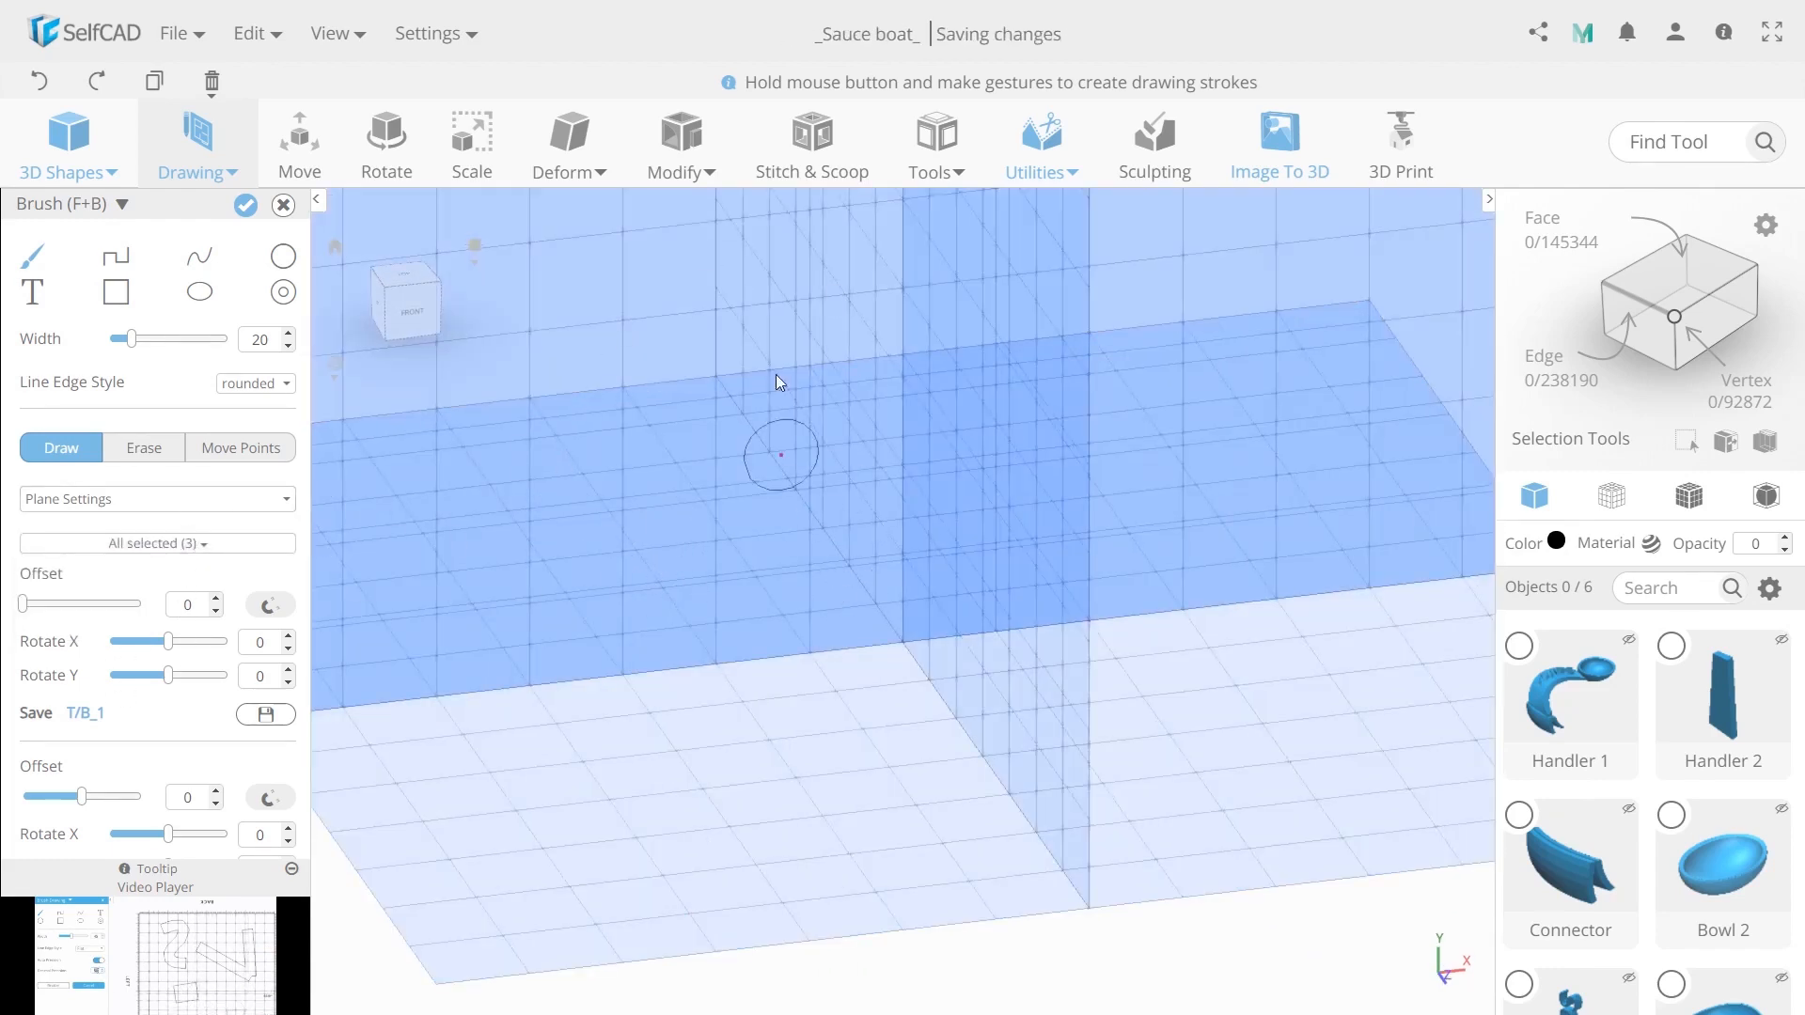
Disable the Left/Right and Top/Bottom drawing planes, leaving only Front/Back active.
left_click(60, 541)
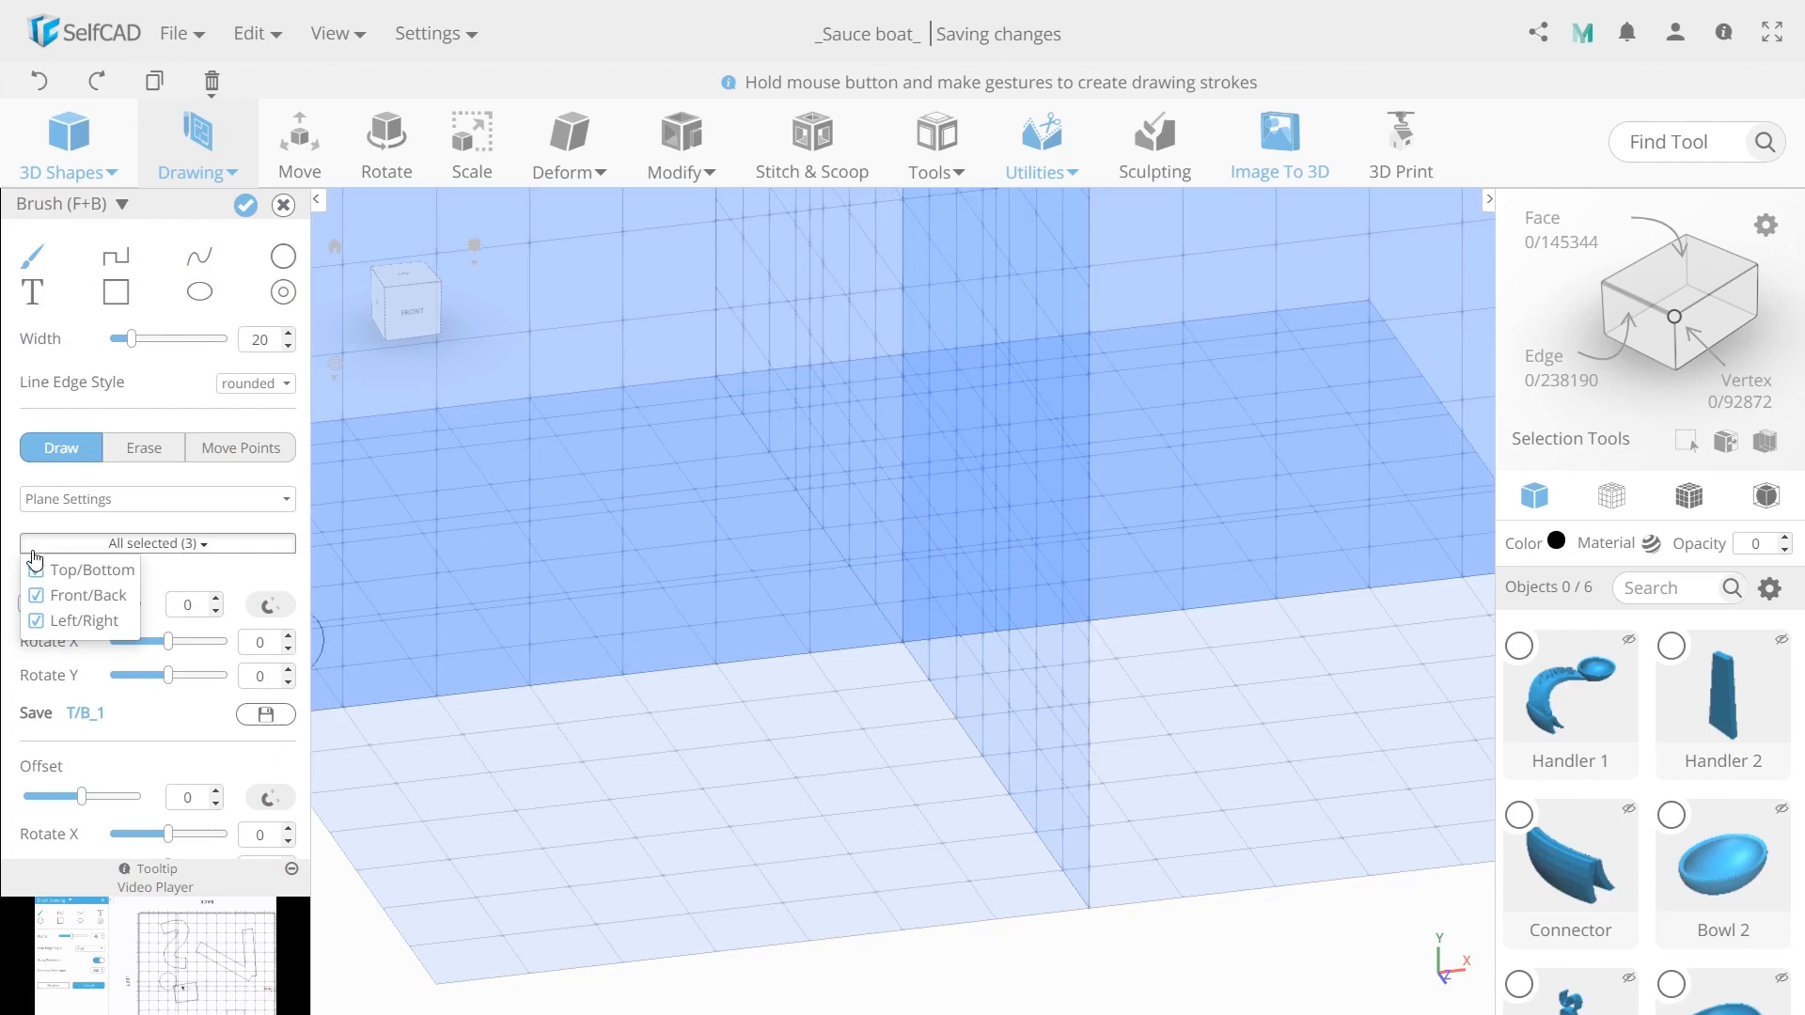
left_click(36, 622)
left_click(37, 571)
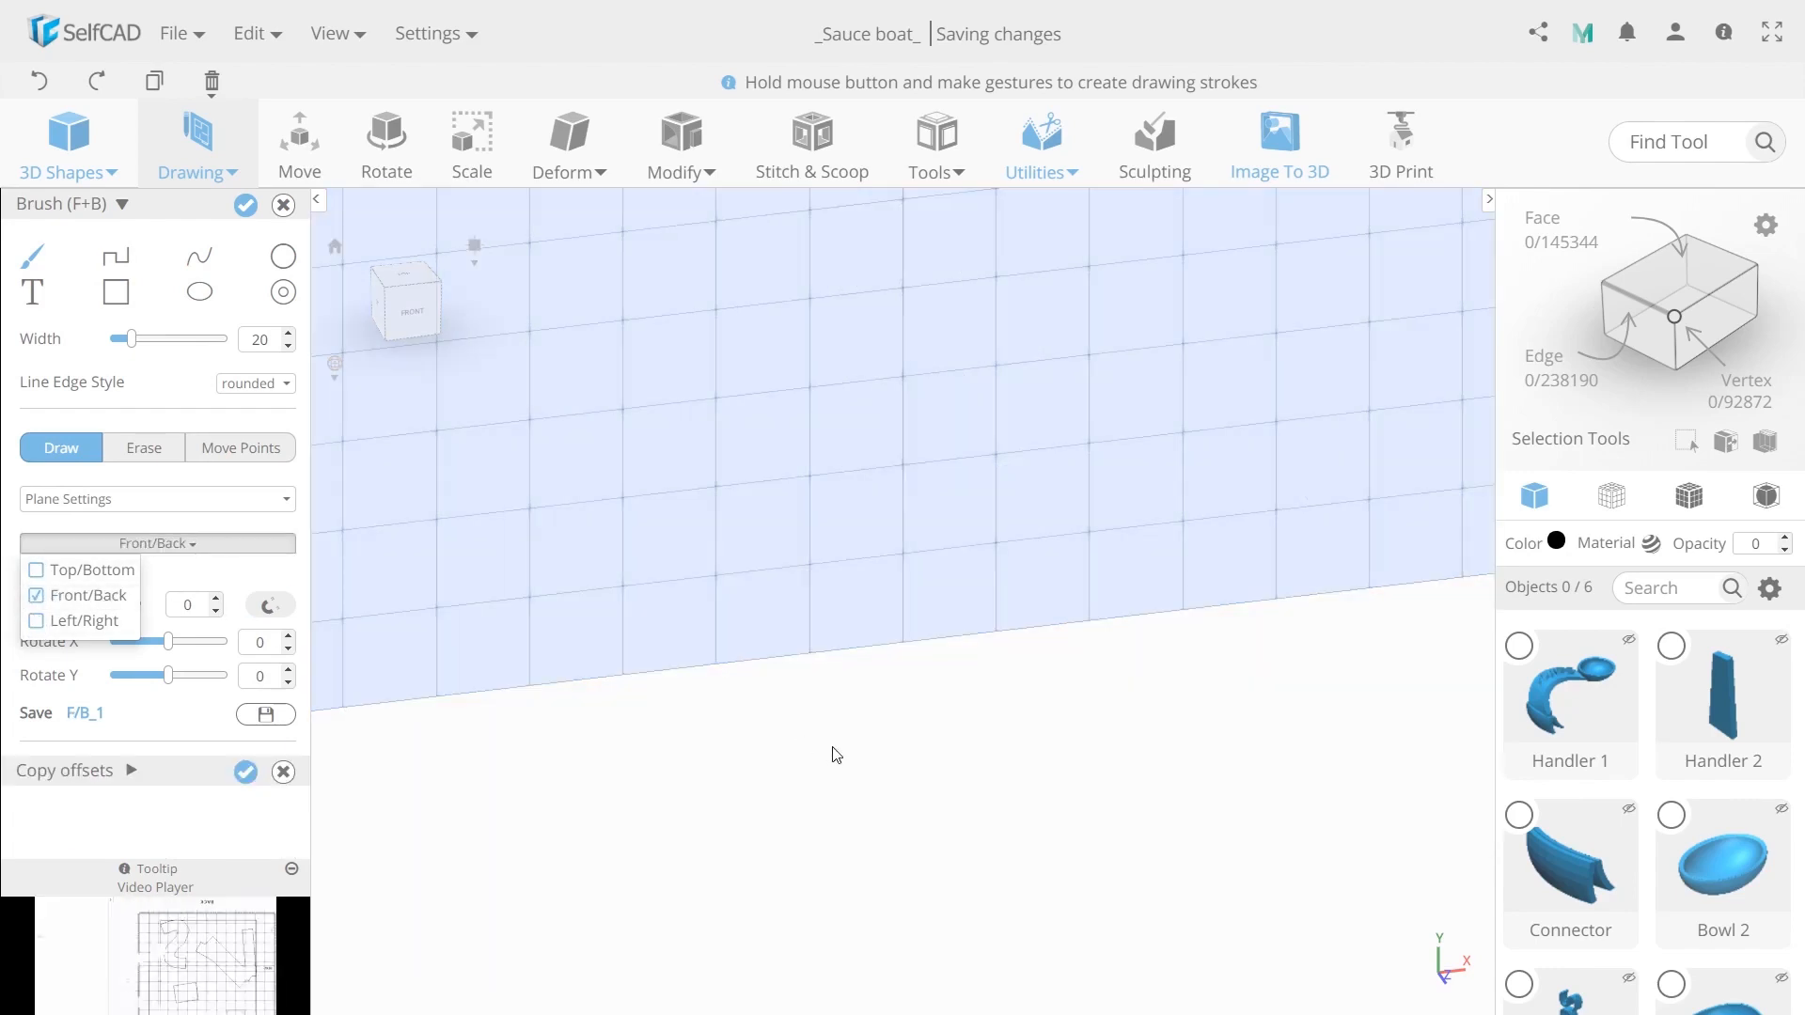
Face the drawing plane from the front and unhide Bowl 2 as a tracing reference.
left_click_drag(834, 753, 766, 738)
left_click(409, 308)
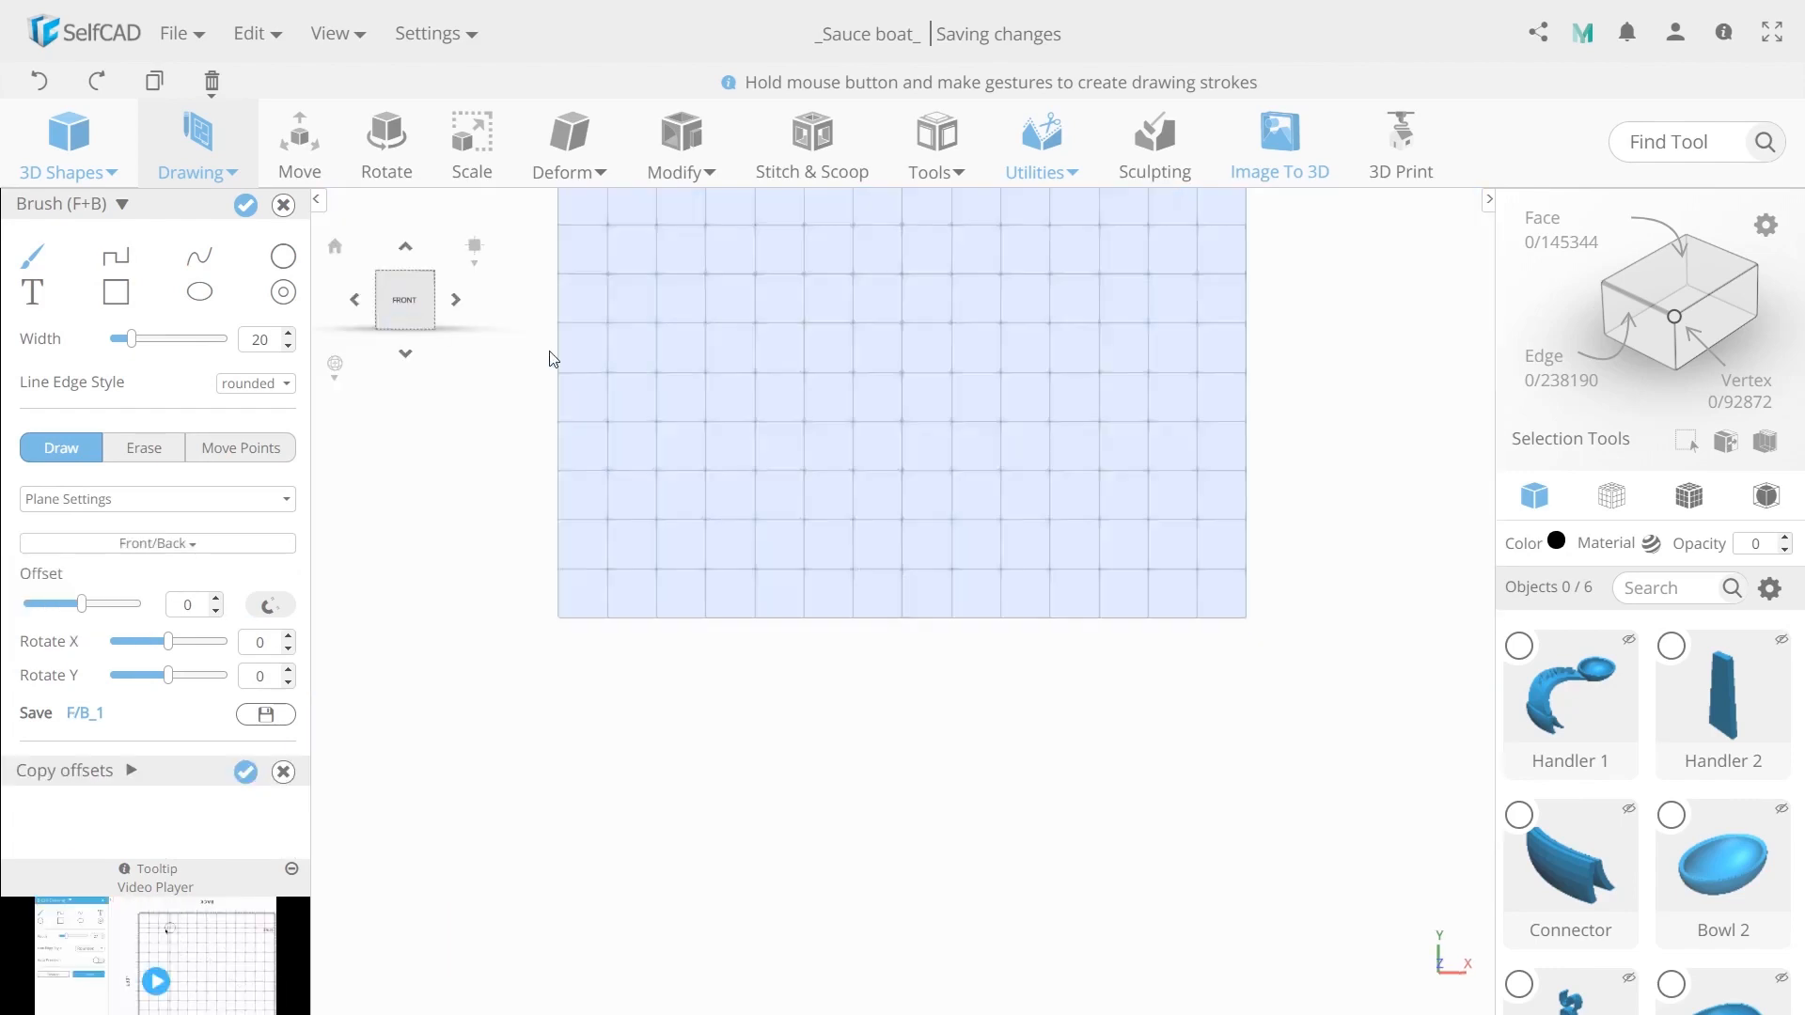
scroll(804, 439, "up", 4)
scroll(818, 460, "up", 5)
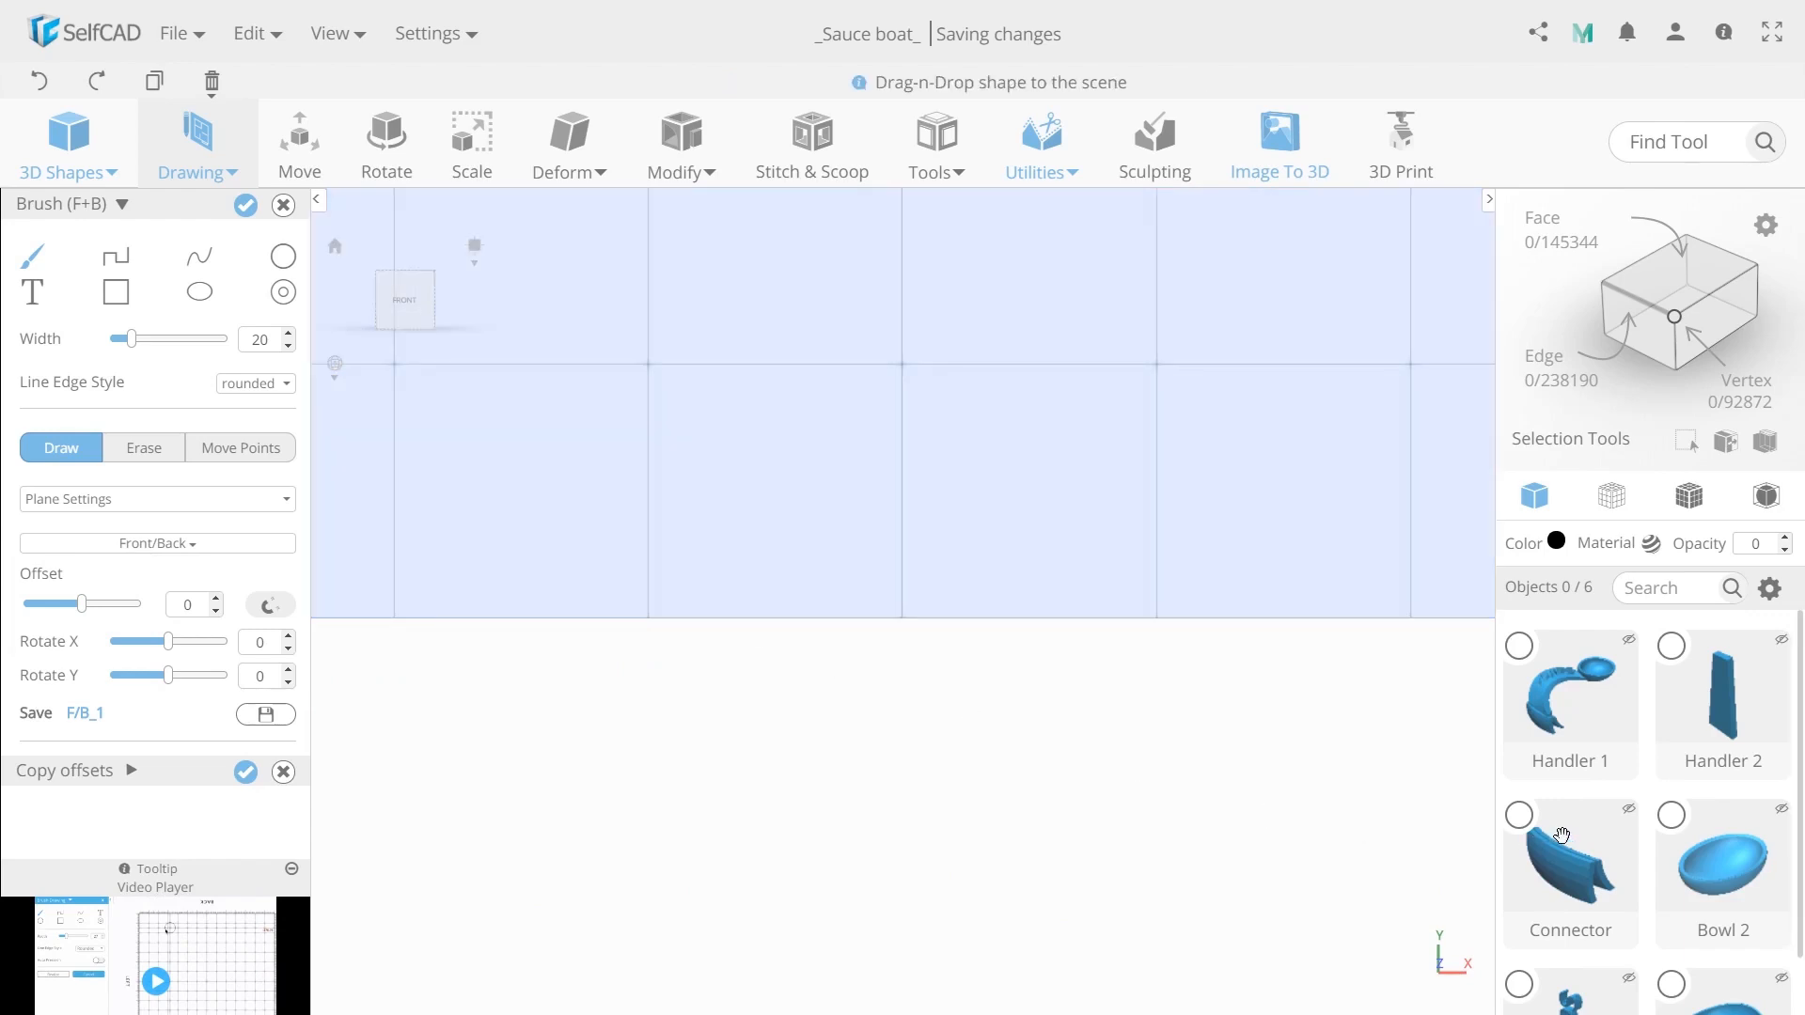
left_click(1781, 813)
scroll(888, 736, "up", 6)
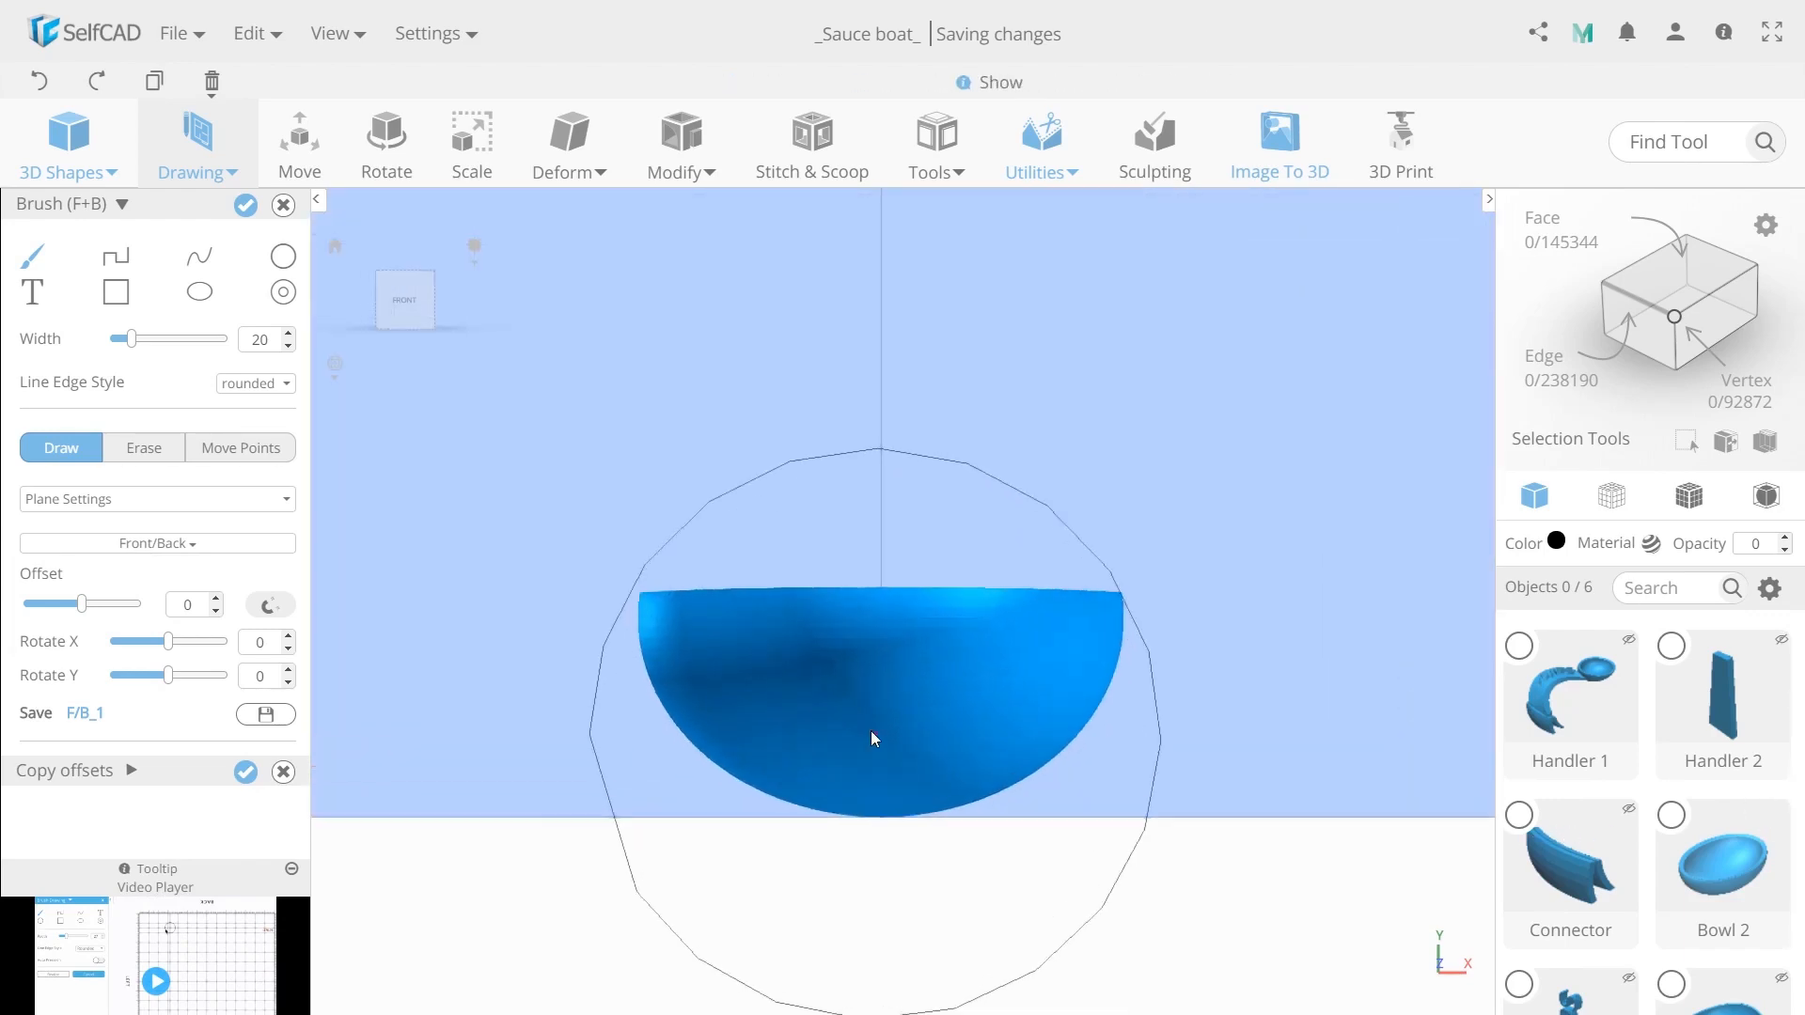
Choose the Spline tool and set the drawing's extrusion height to 3.
left_click(195, 263)
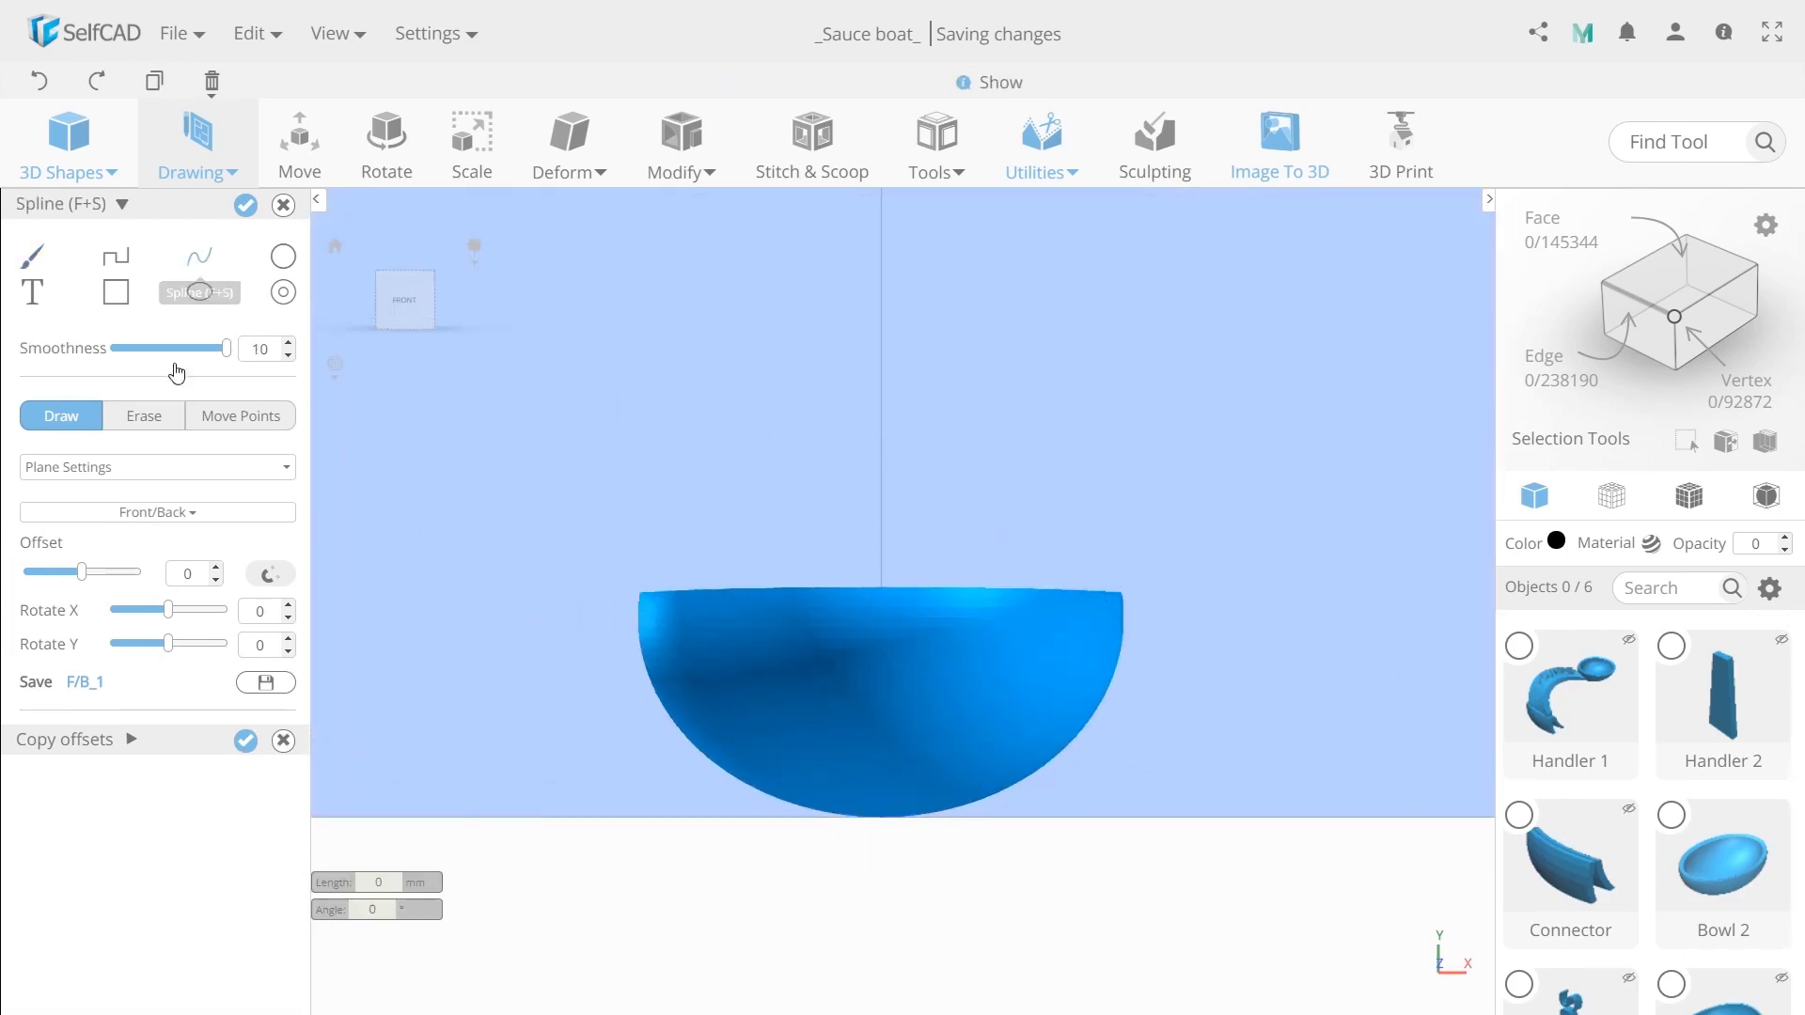
left_click(68, 467)
left_click(48, 526)
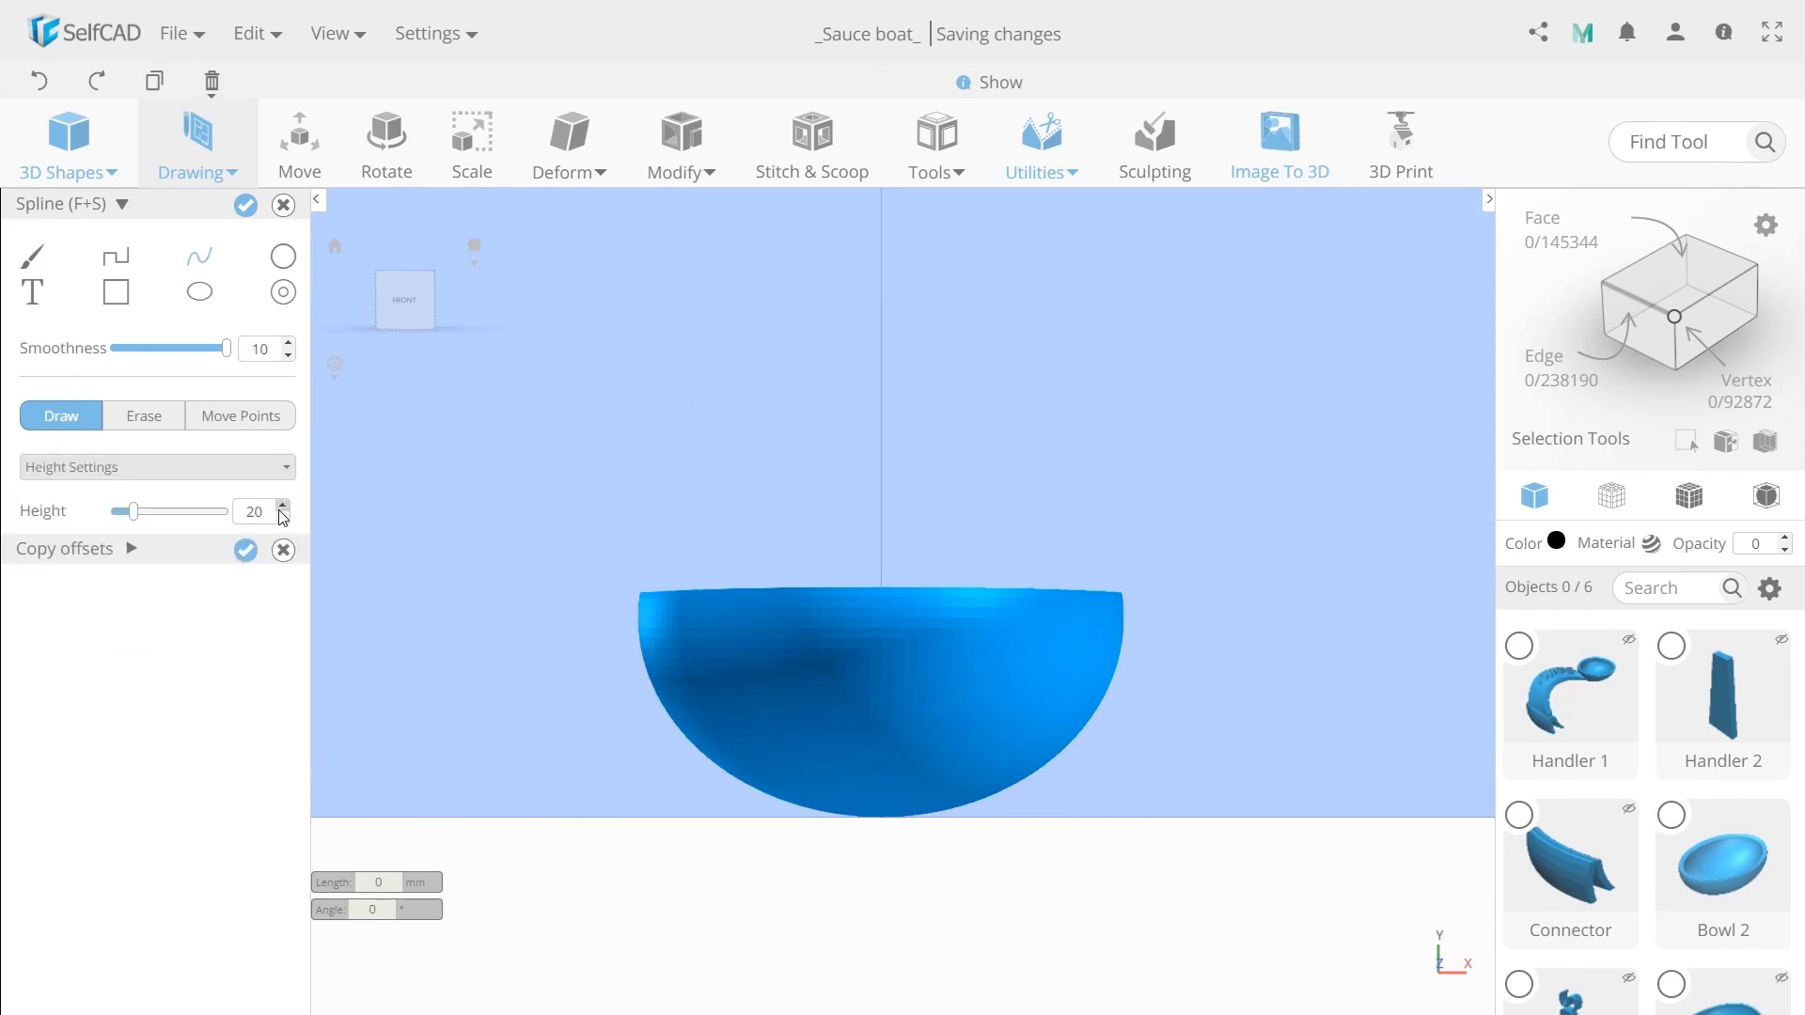
double_click(253, 510)
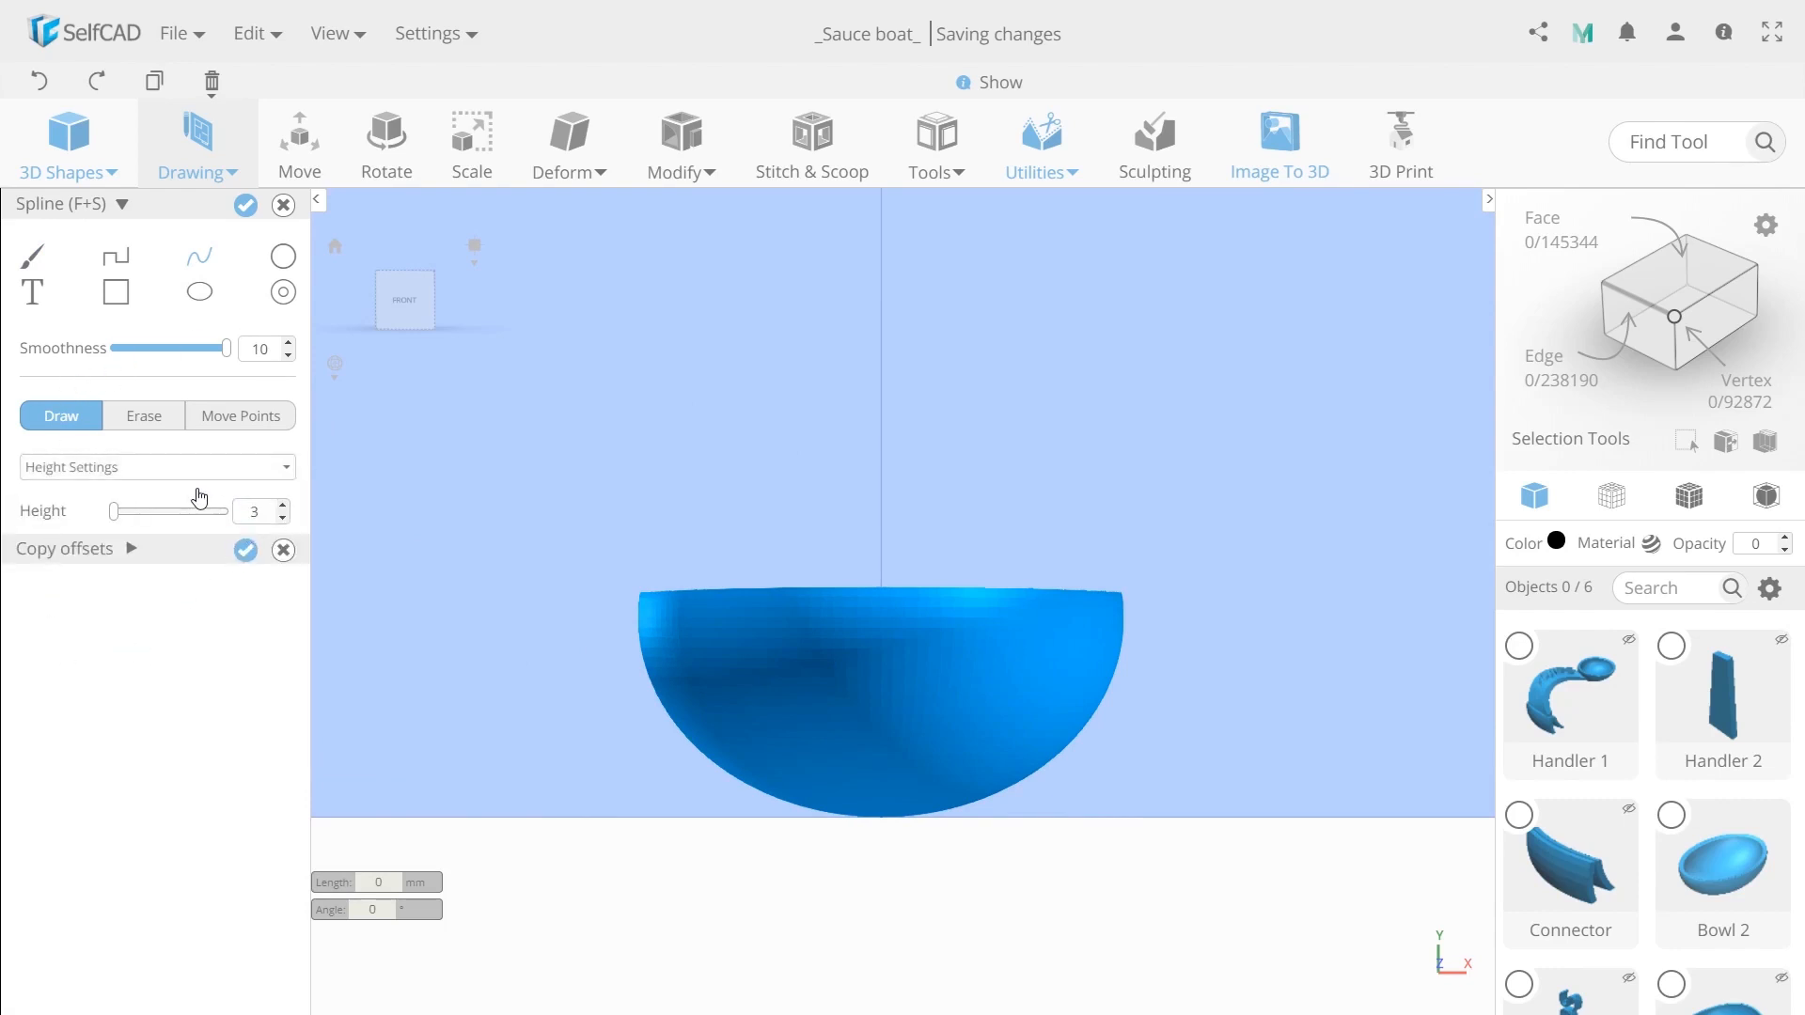
Draw a closed spline just inside Bowl 2's front outline, arching slightly above the rim, and finalize it as a divider shape.
scroll(626, 657, "up", 2)
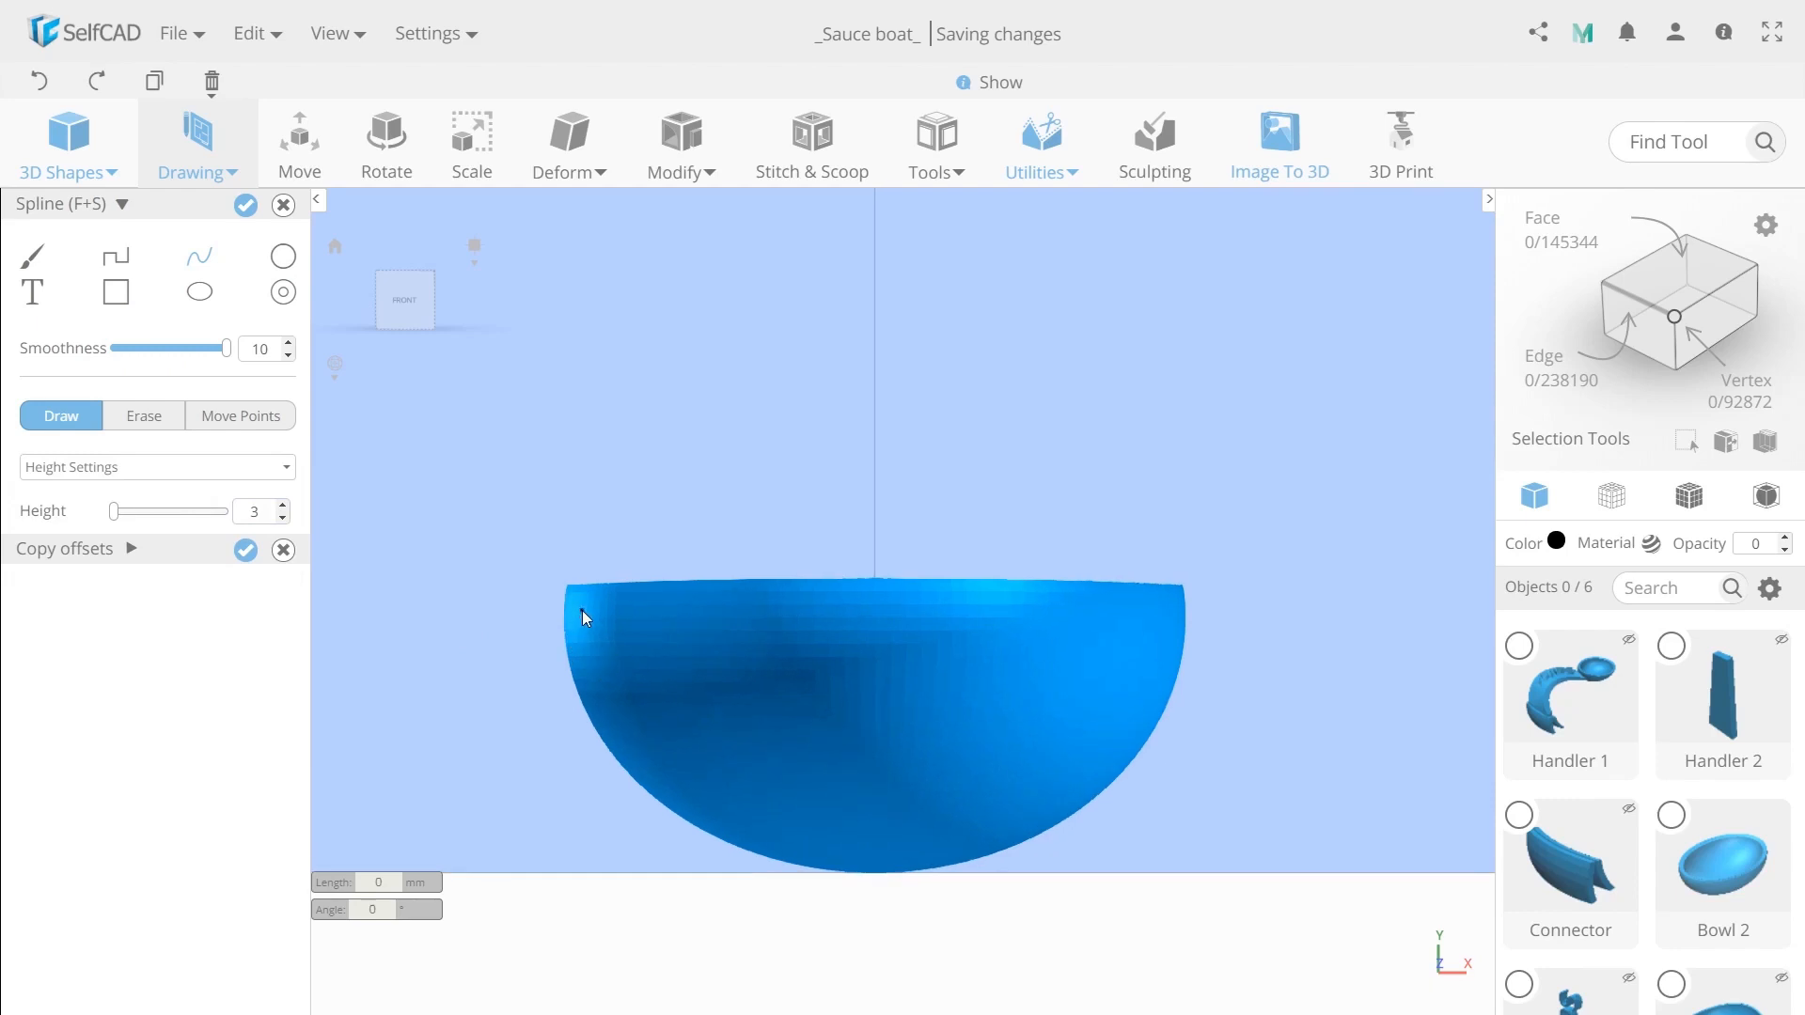
left_click(578, 596)
left_click(594, 696)
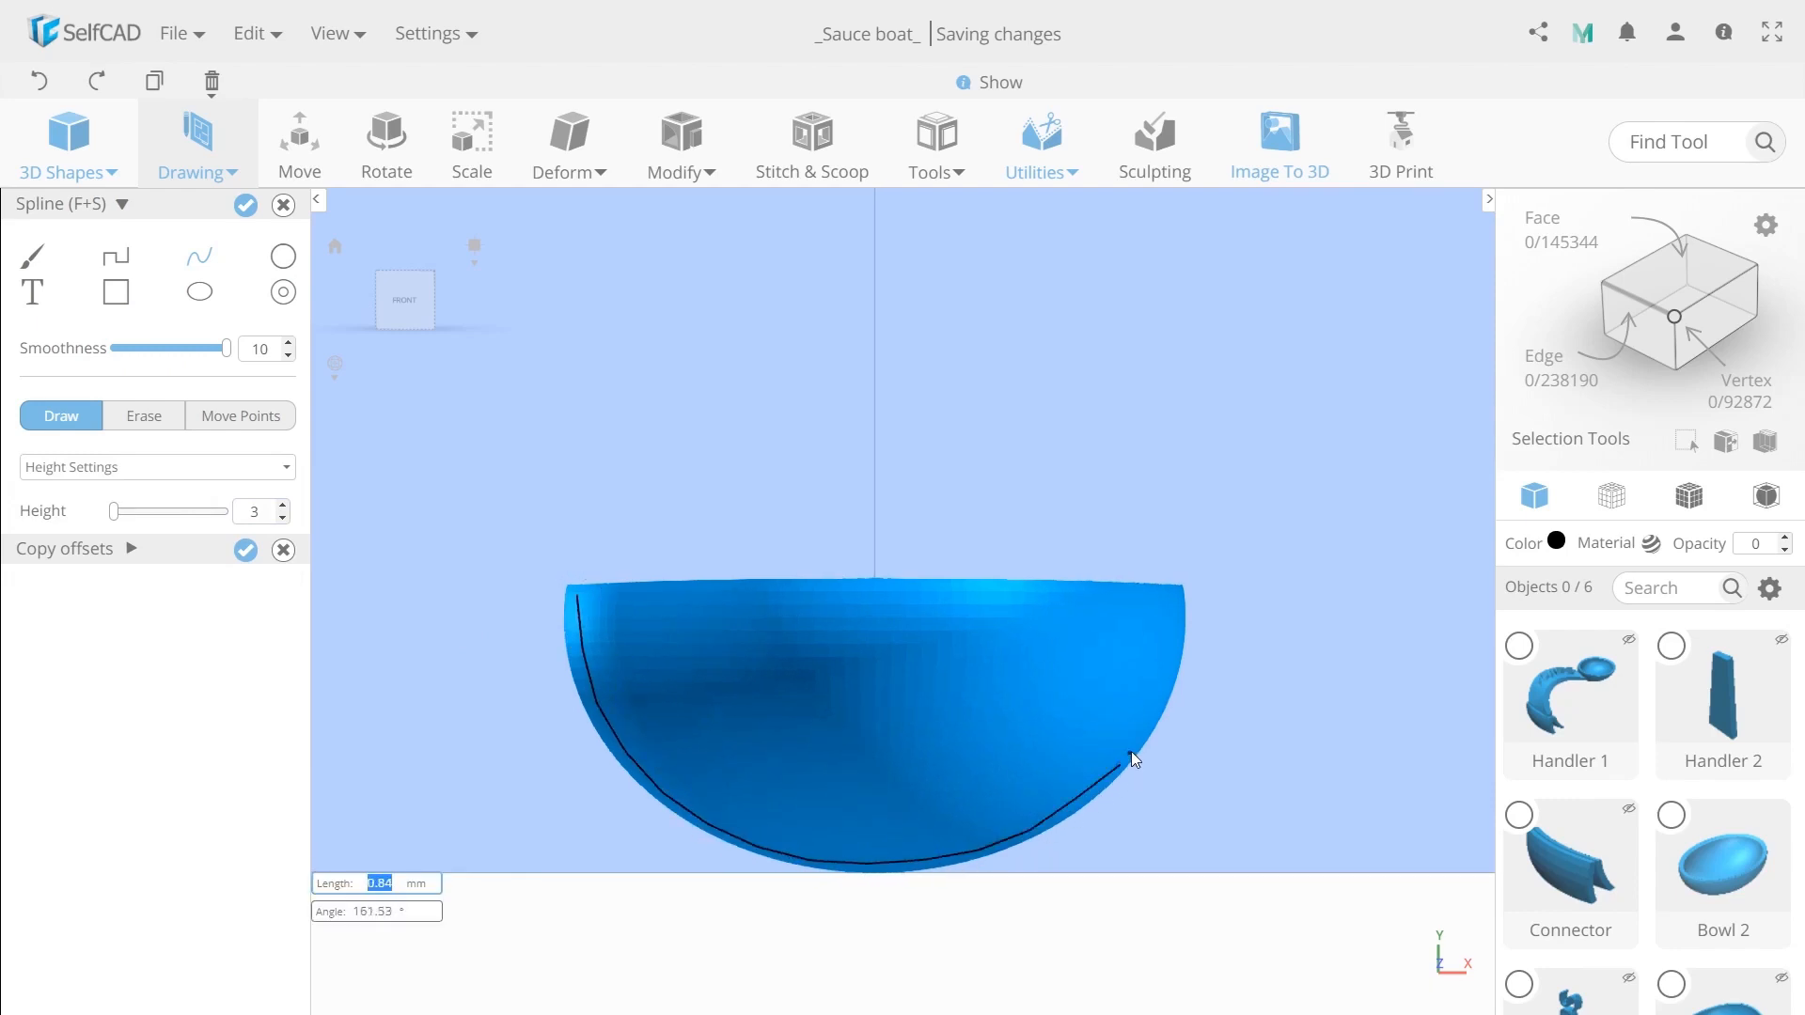
left_click(1172, 590)
left_click(628, 566)
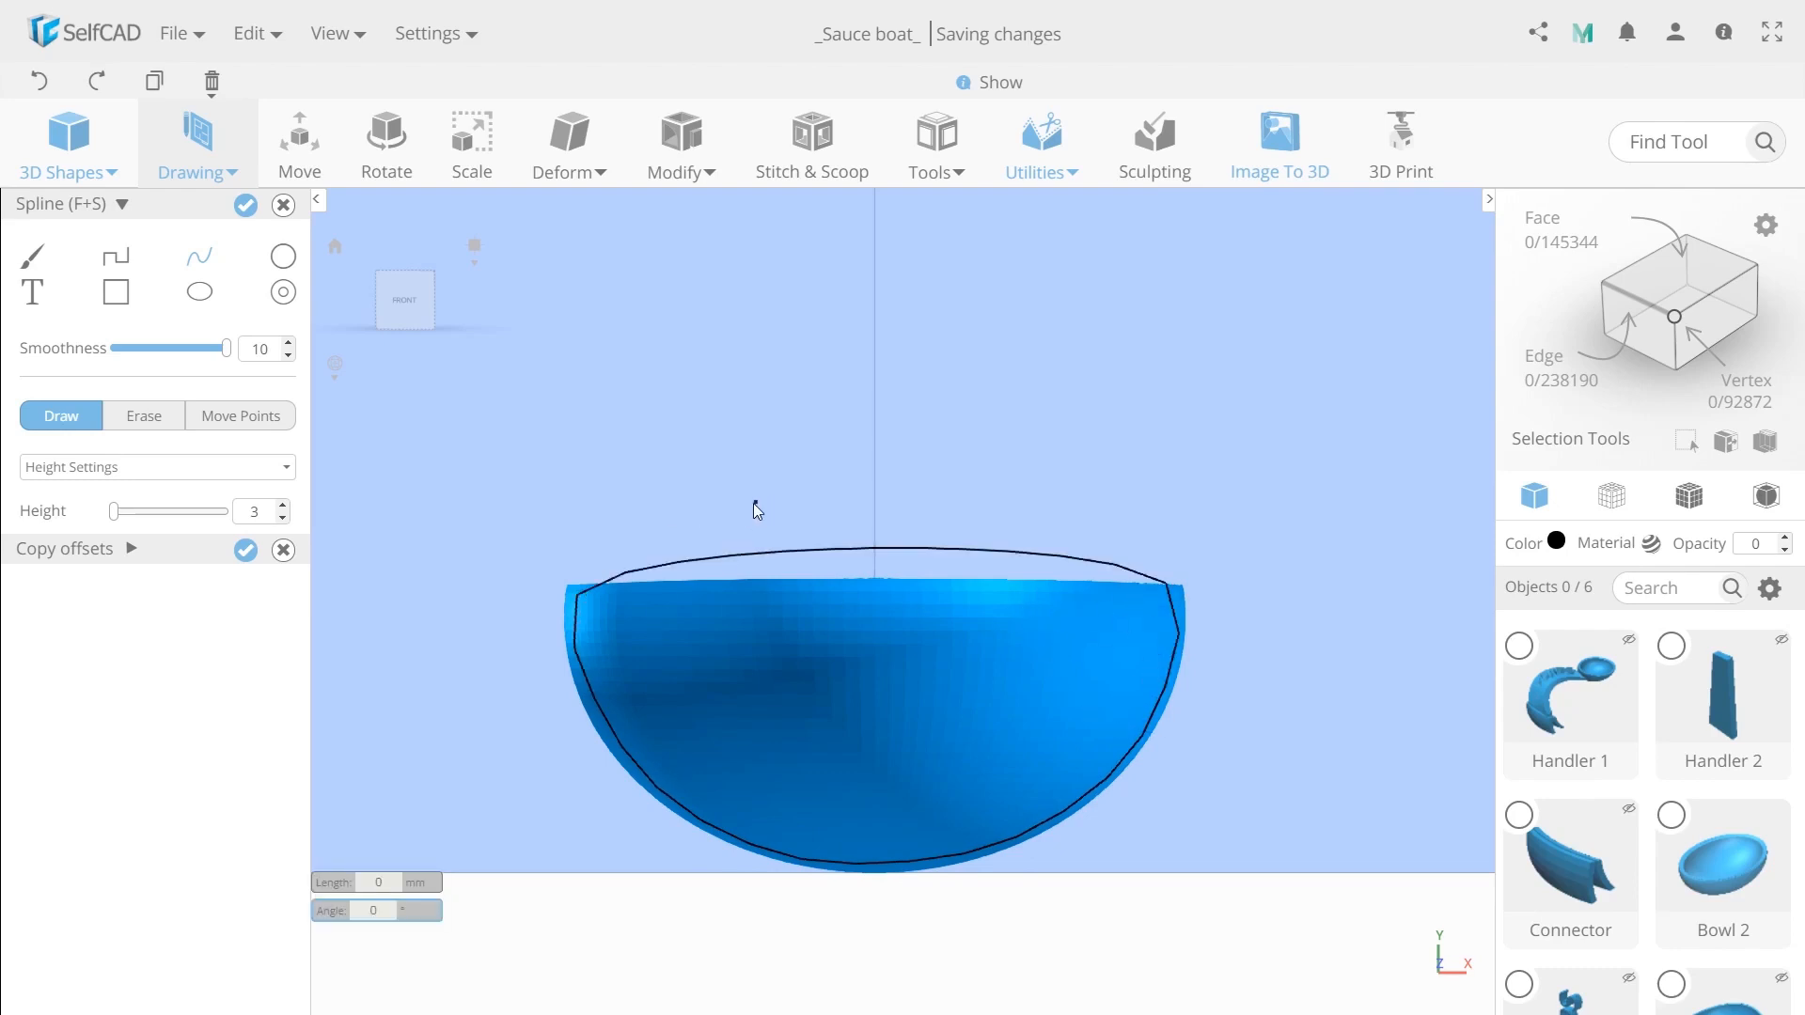
left_click(245, 204)
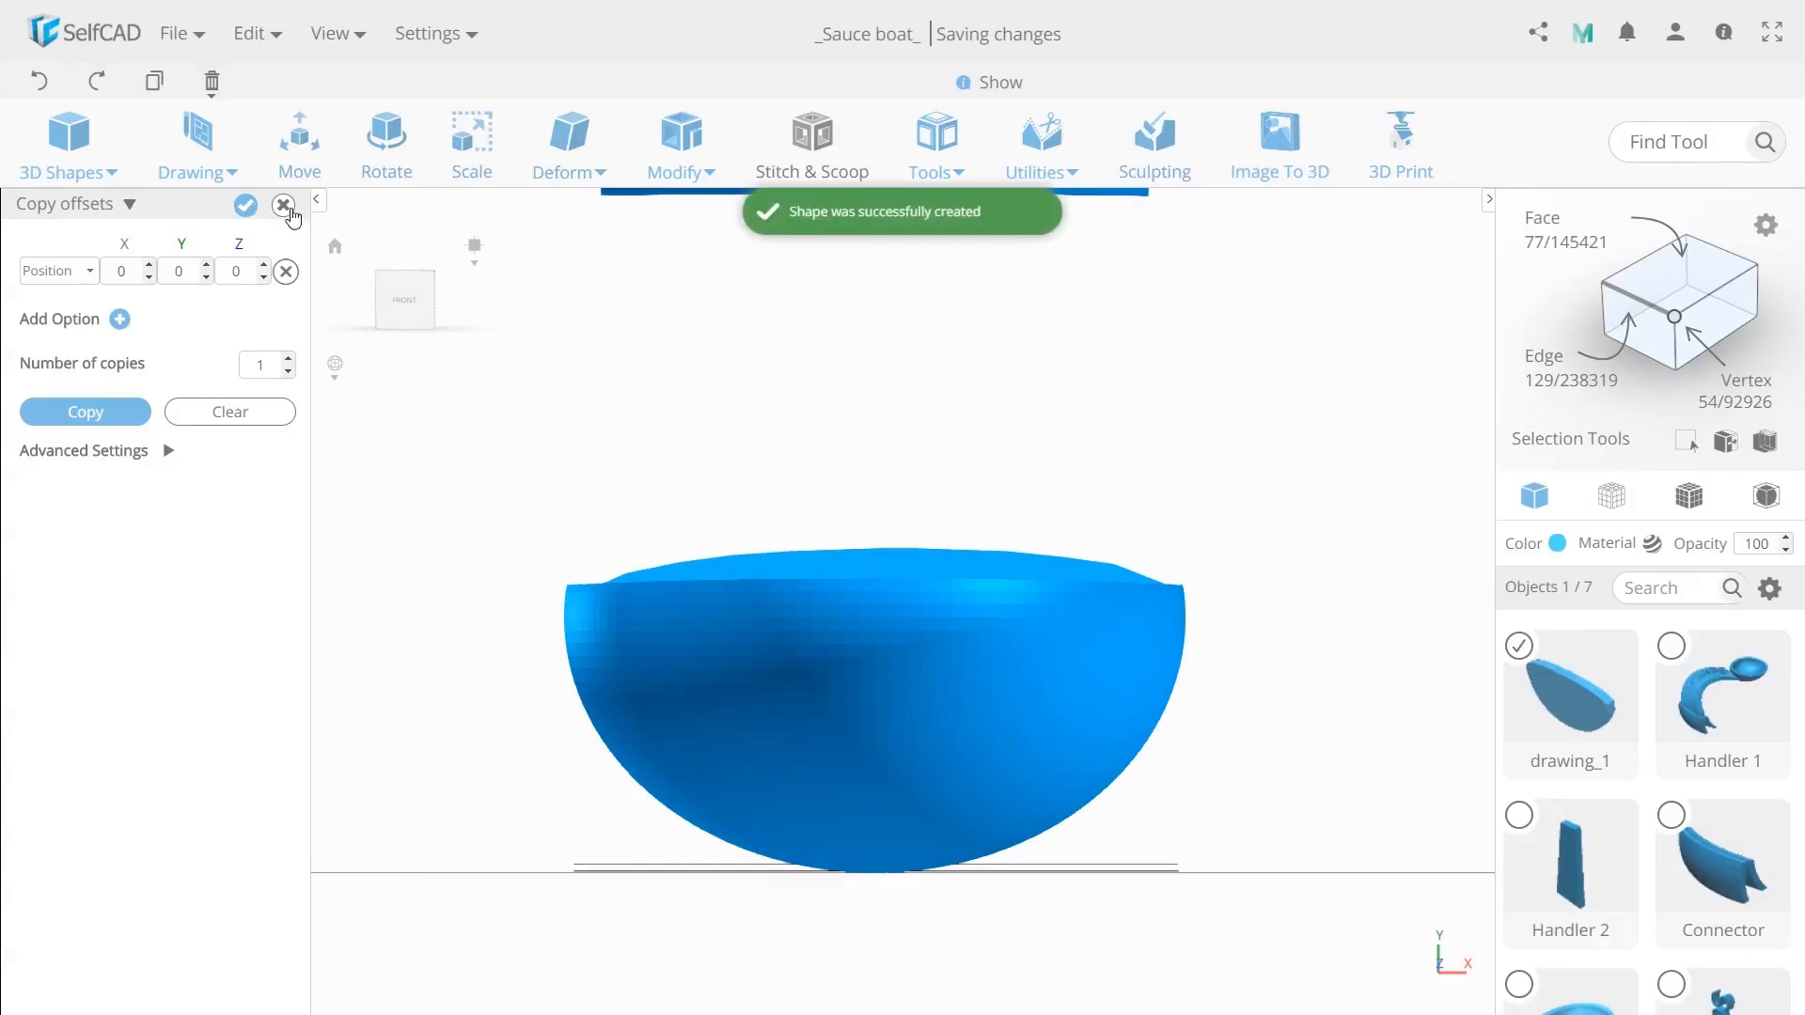
Select the divider together with Bowl 2 and combine them into one object.
left_click_drag(805, 587, 1091, 696)
left_click(893, 594)
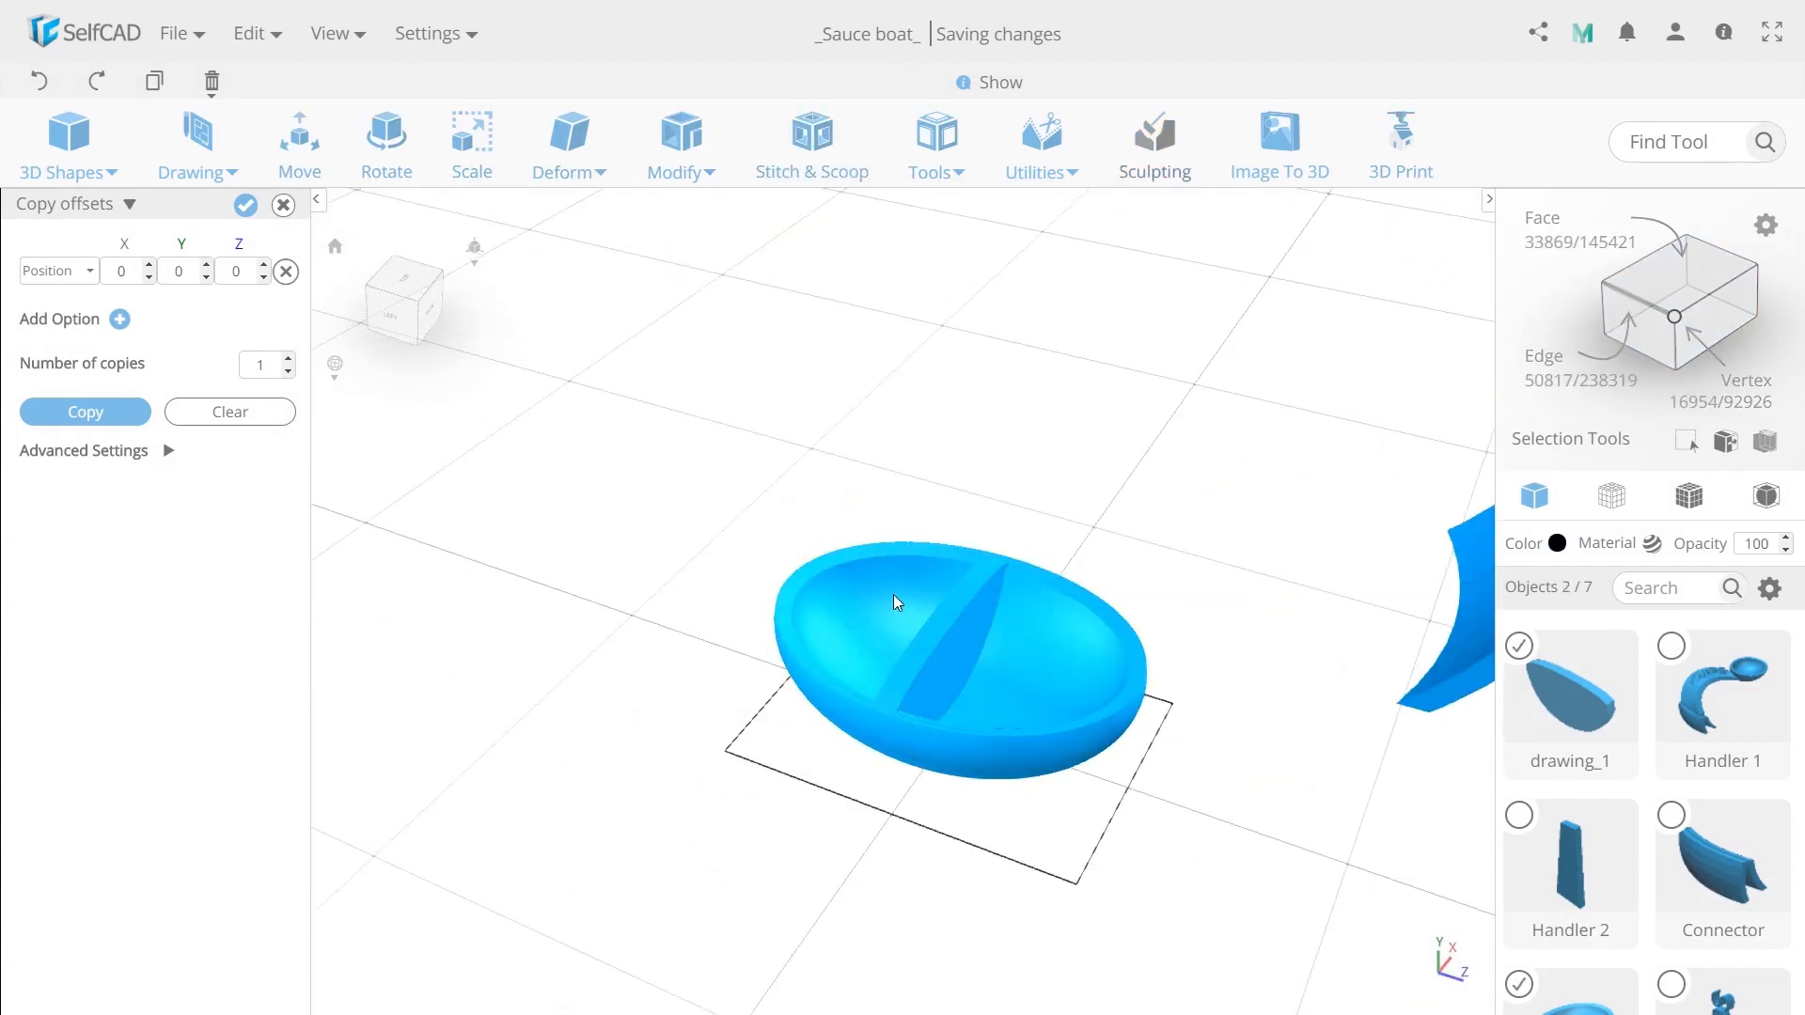
left_click(1040, 151)
left_click(1082, 508)
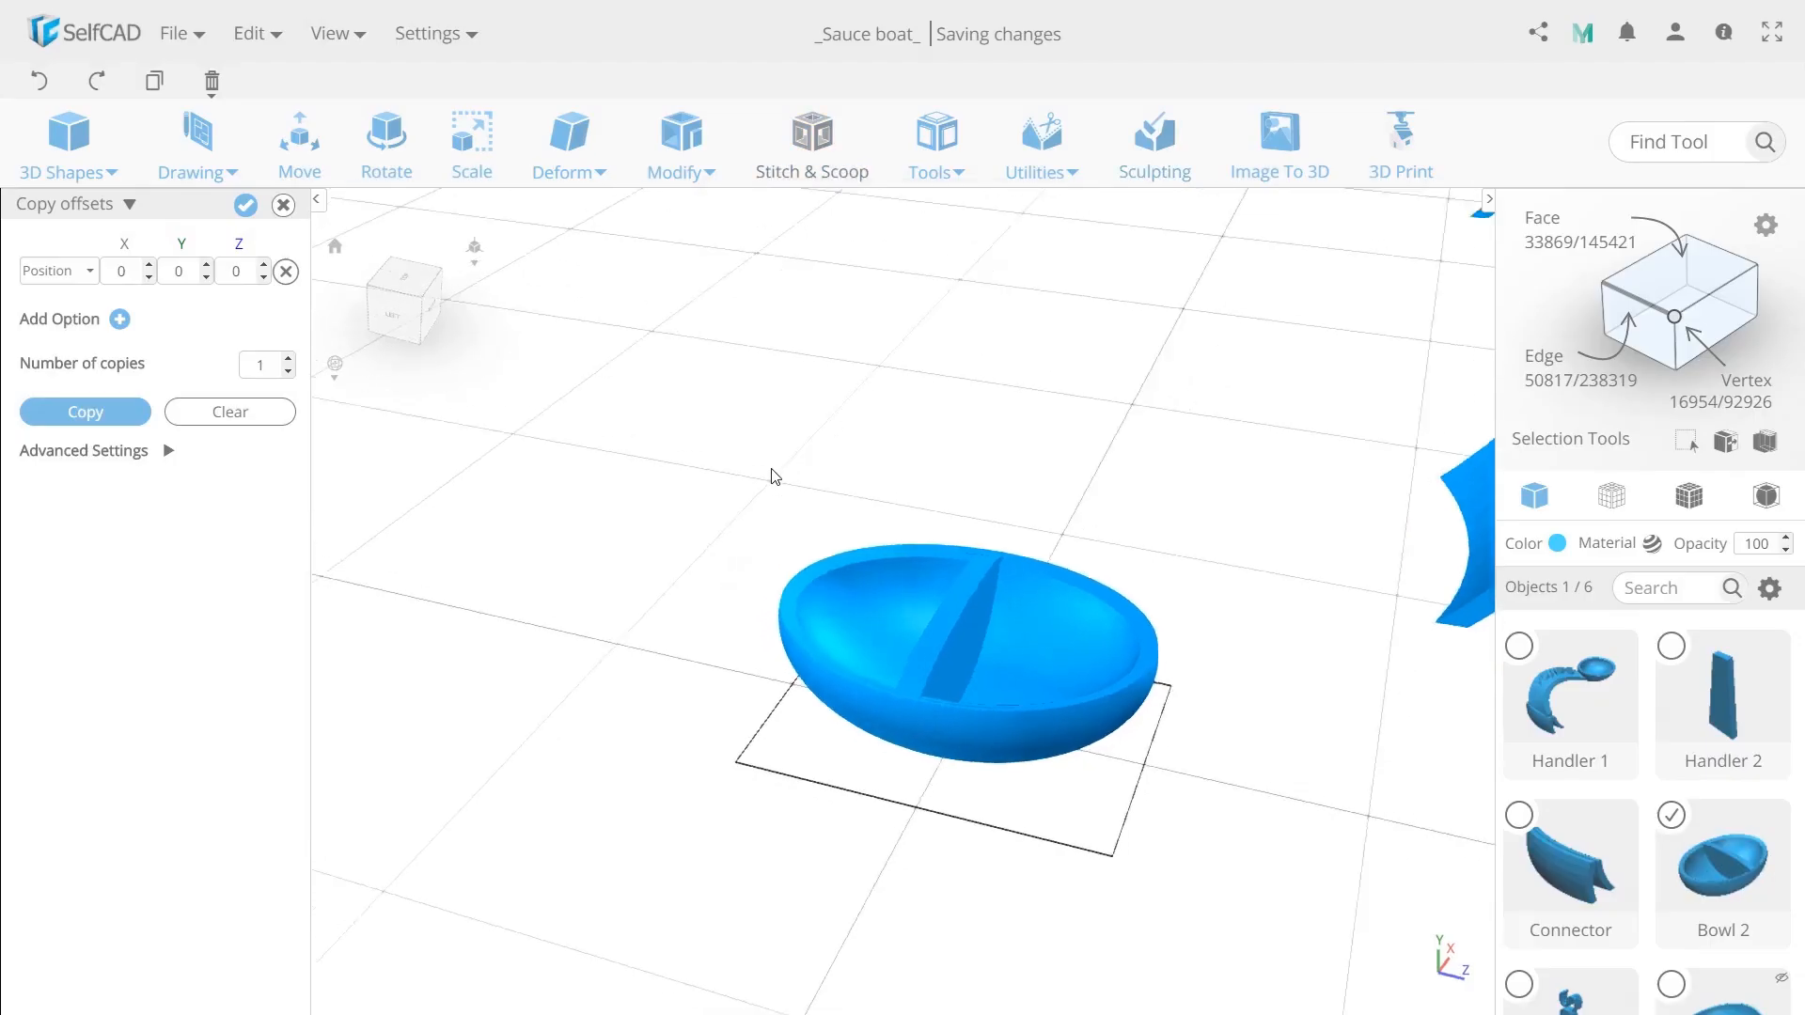
Move the divided Bowl 2 upward by setting its Y position to 58.
left_click_drag(771, 477, 1004, 460)
scroll(1004, 460, "down", 4)
right_click_drag(1004, 460, 985, 600)
left_click(301, 150)
left_click(165, 248)
type("58")
key("Return")
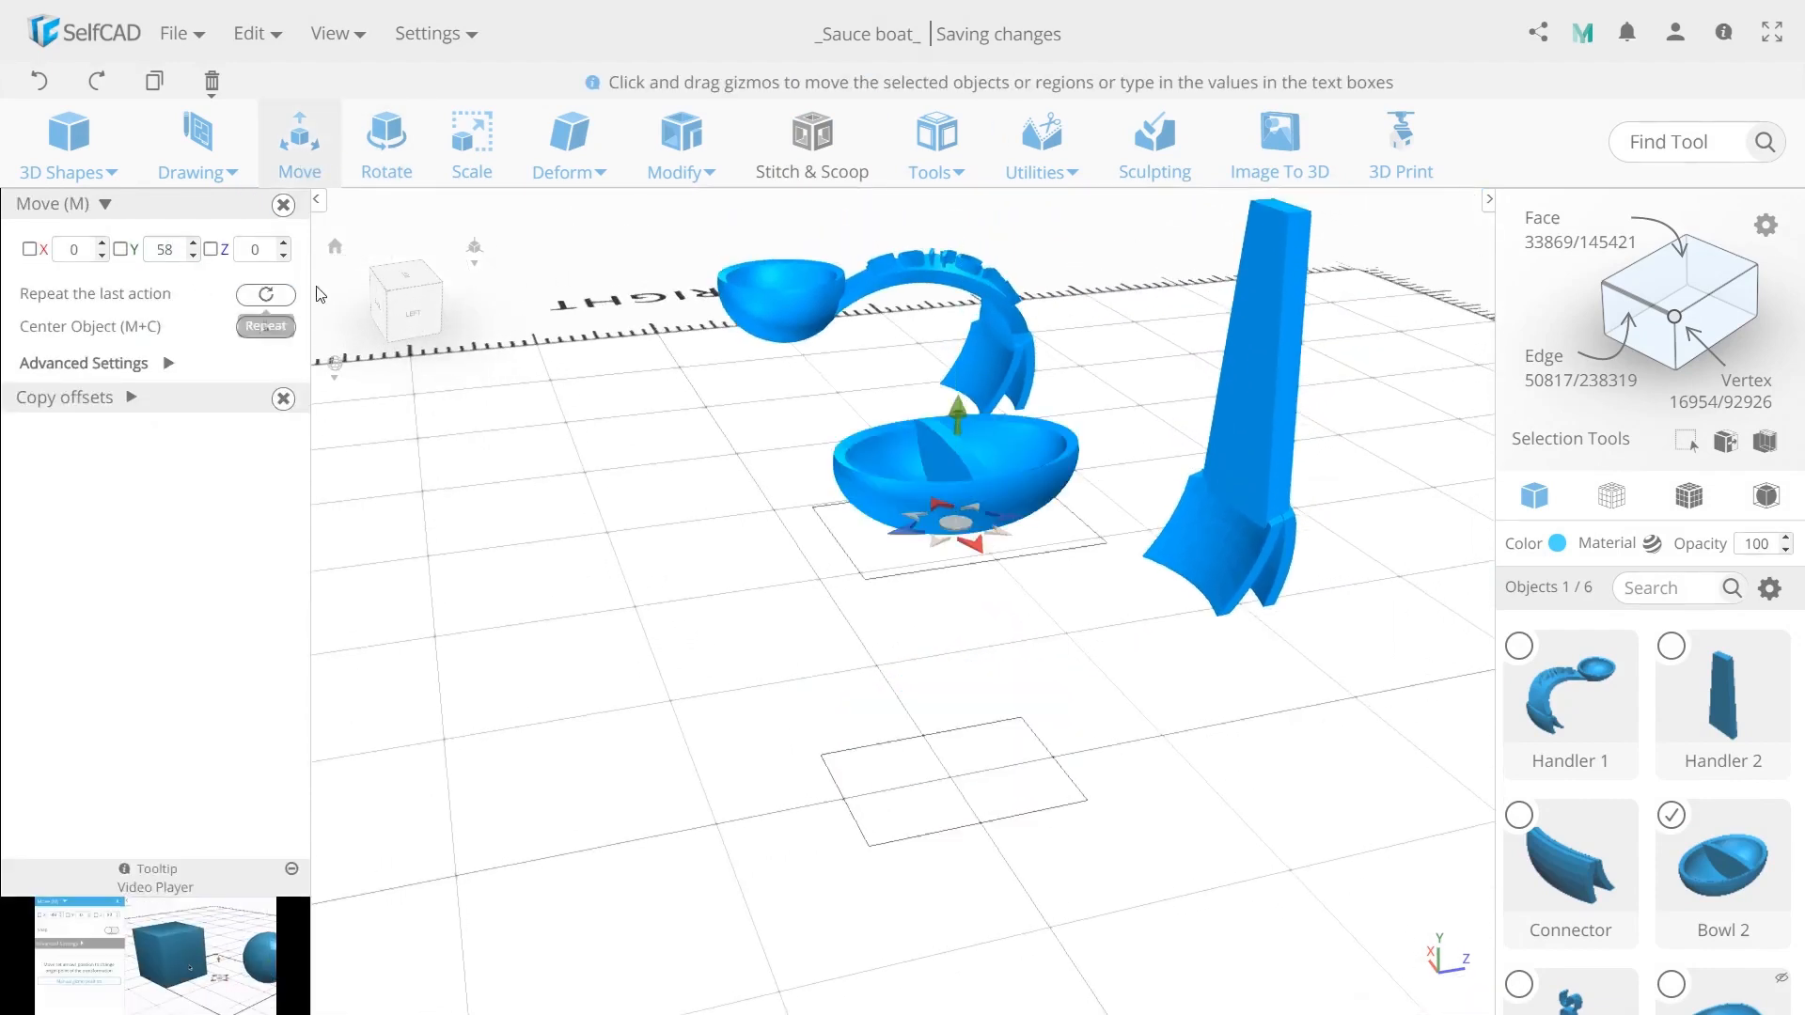
Rotate Bowl 2 by 90 degrees about the Y axis.
left_click(381, 150)
type("90")
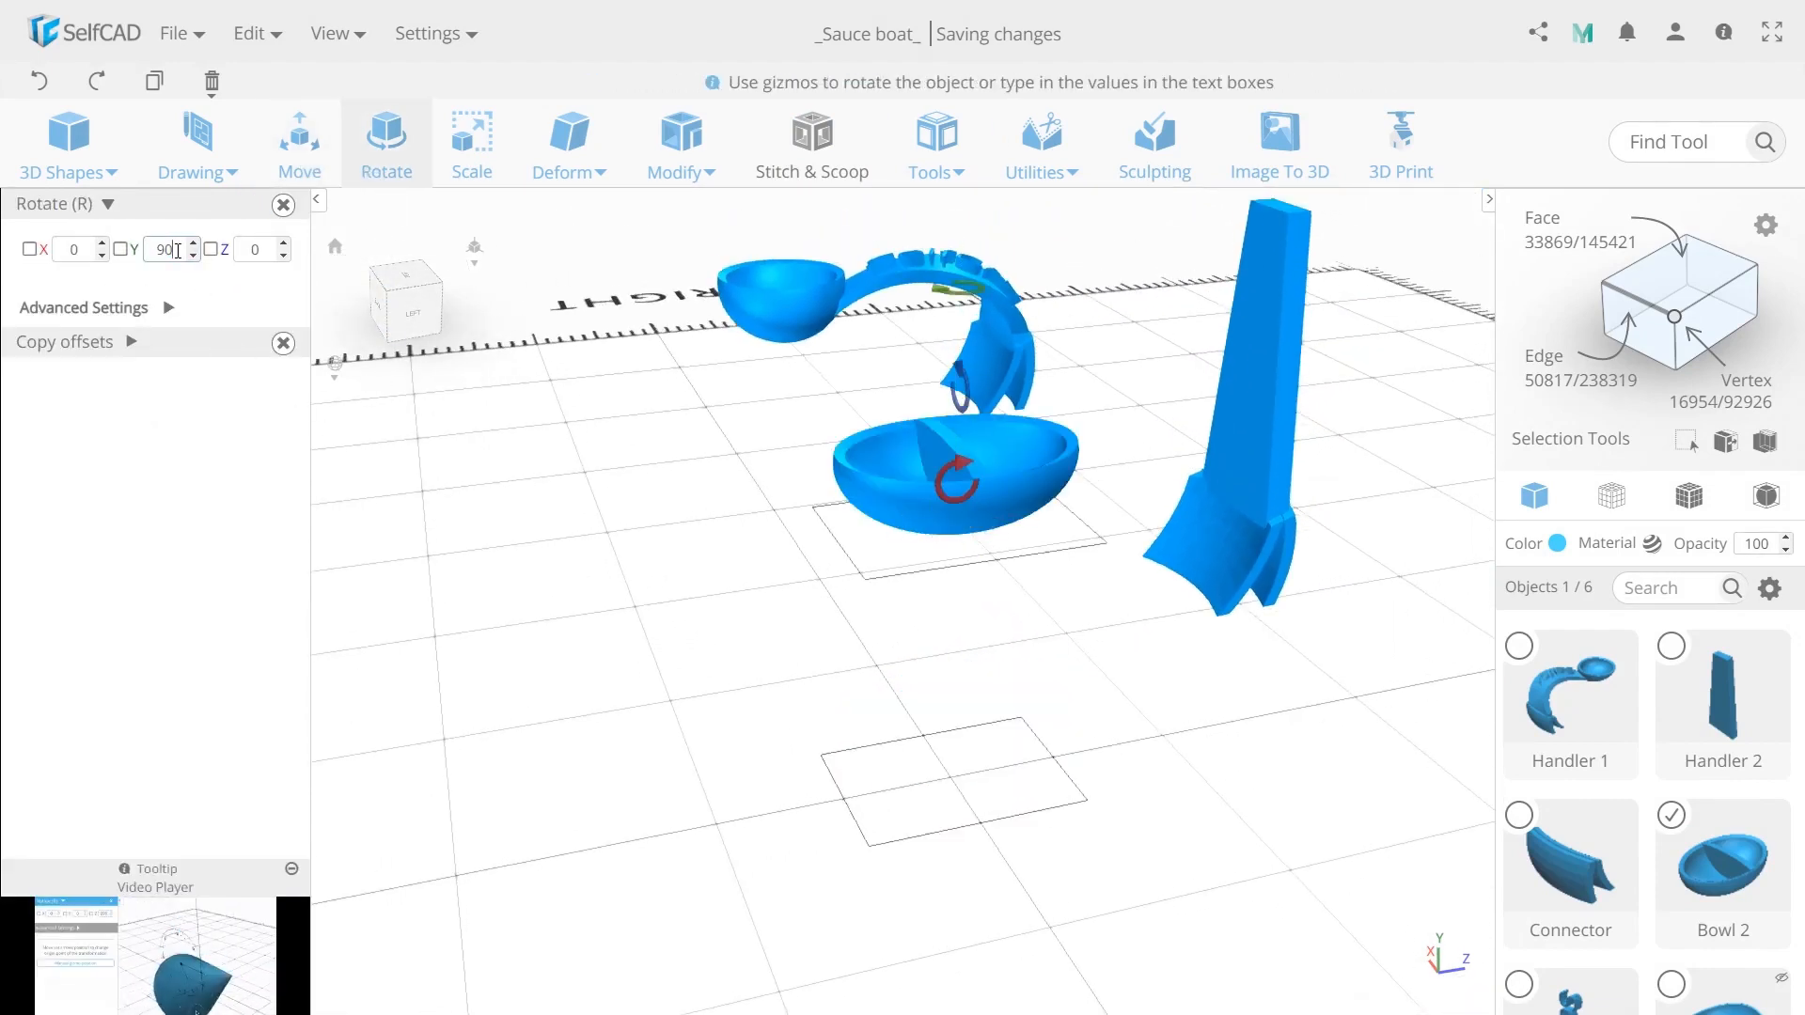
key("Return")
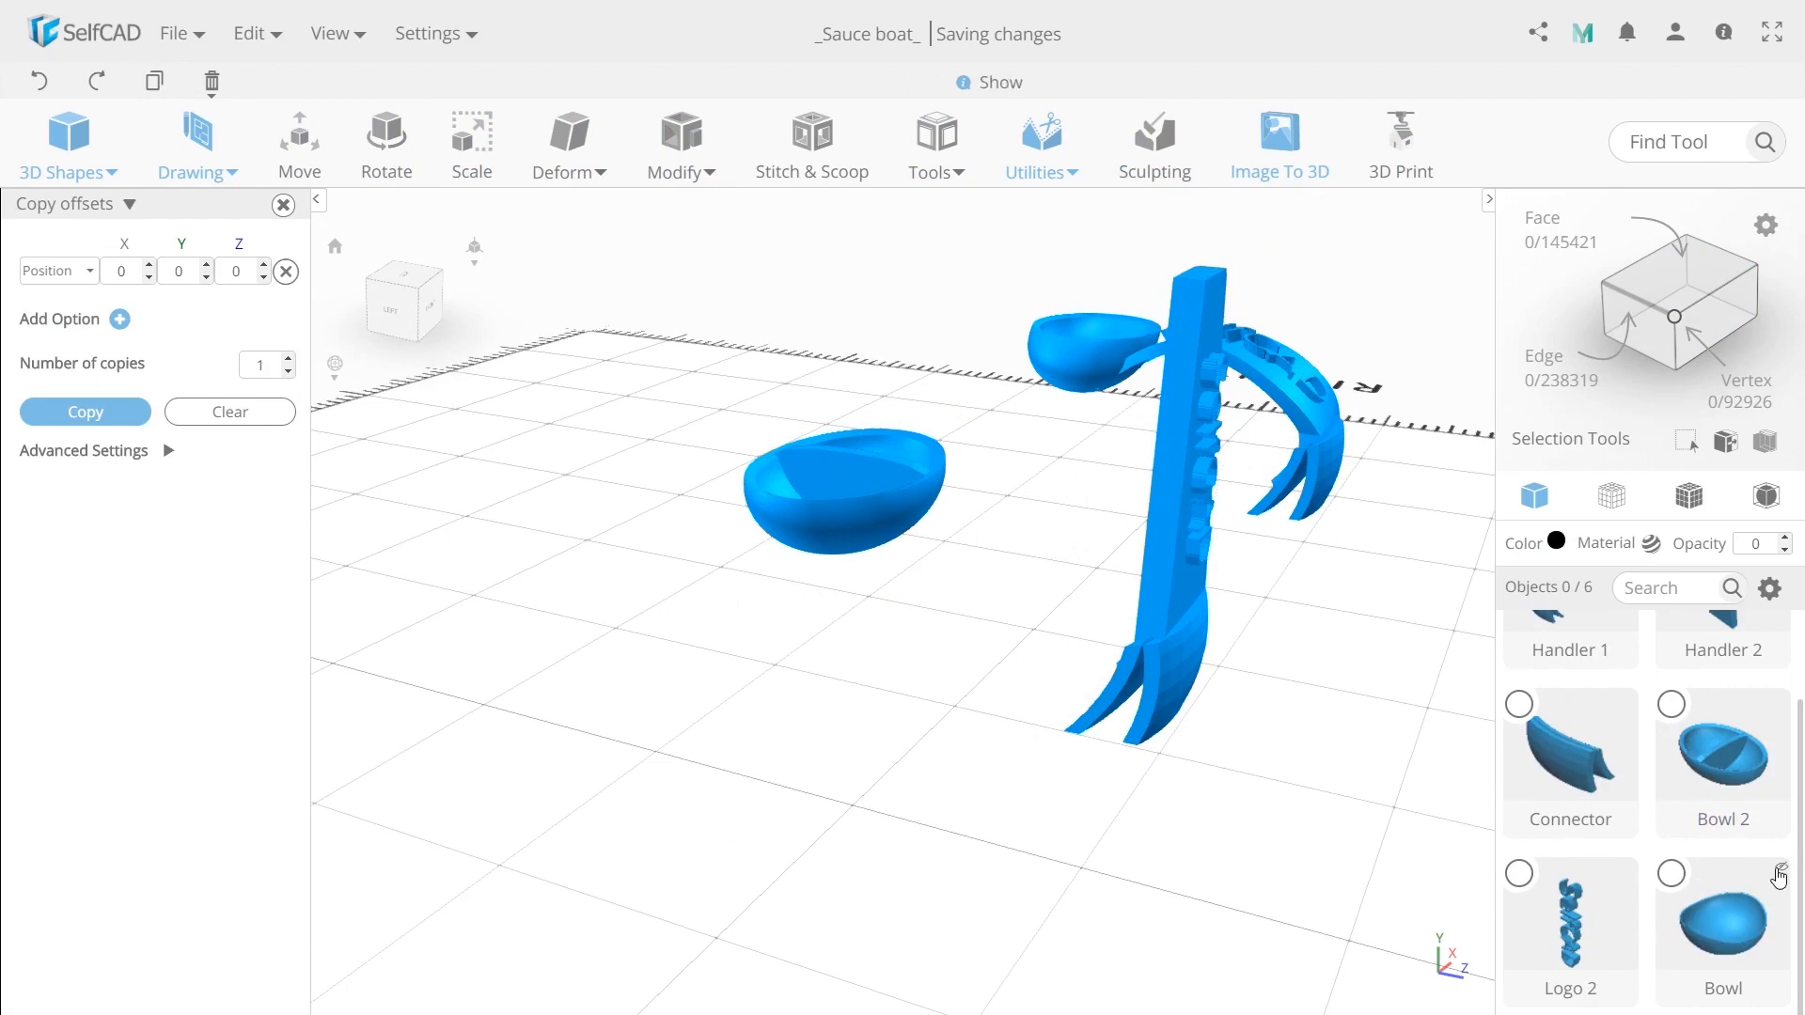
Unhide the large Bowl and bend Handler 2 together with Logo 2 into an arch reaching Bowl 2.
left_click(1780, 872)
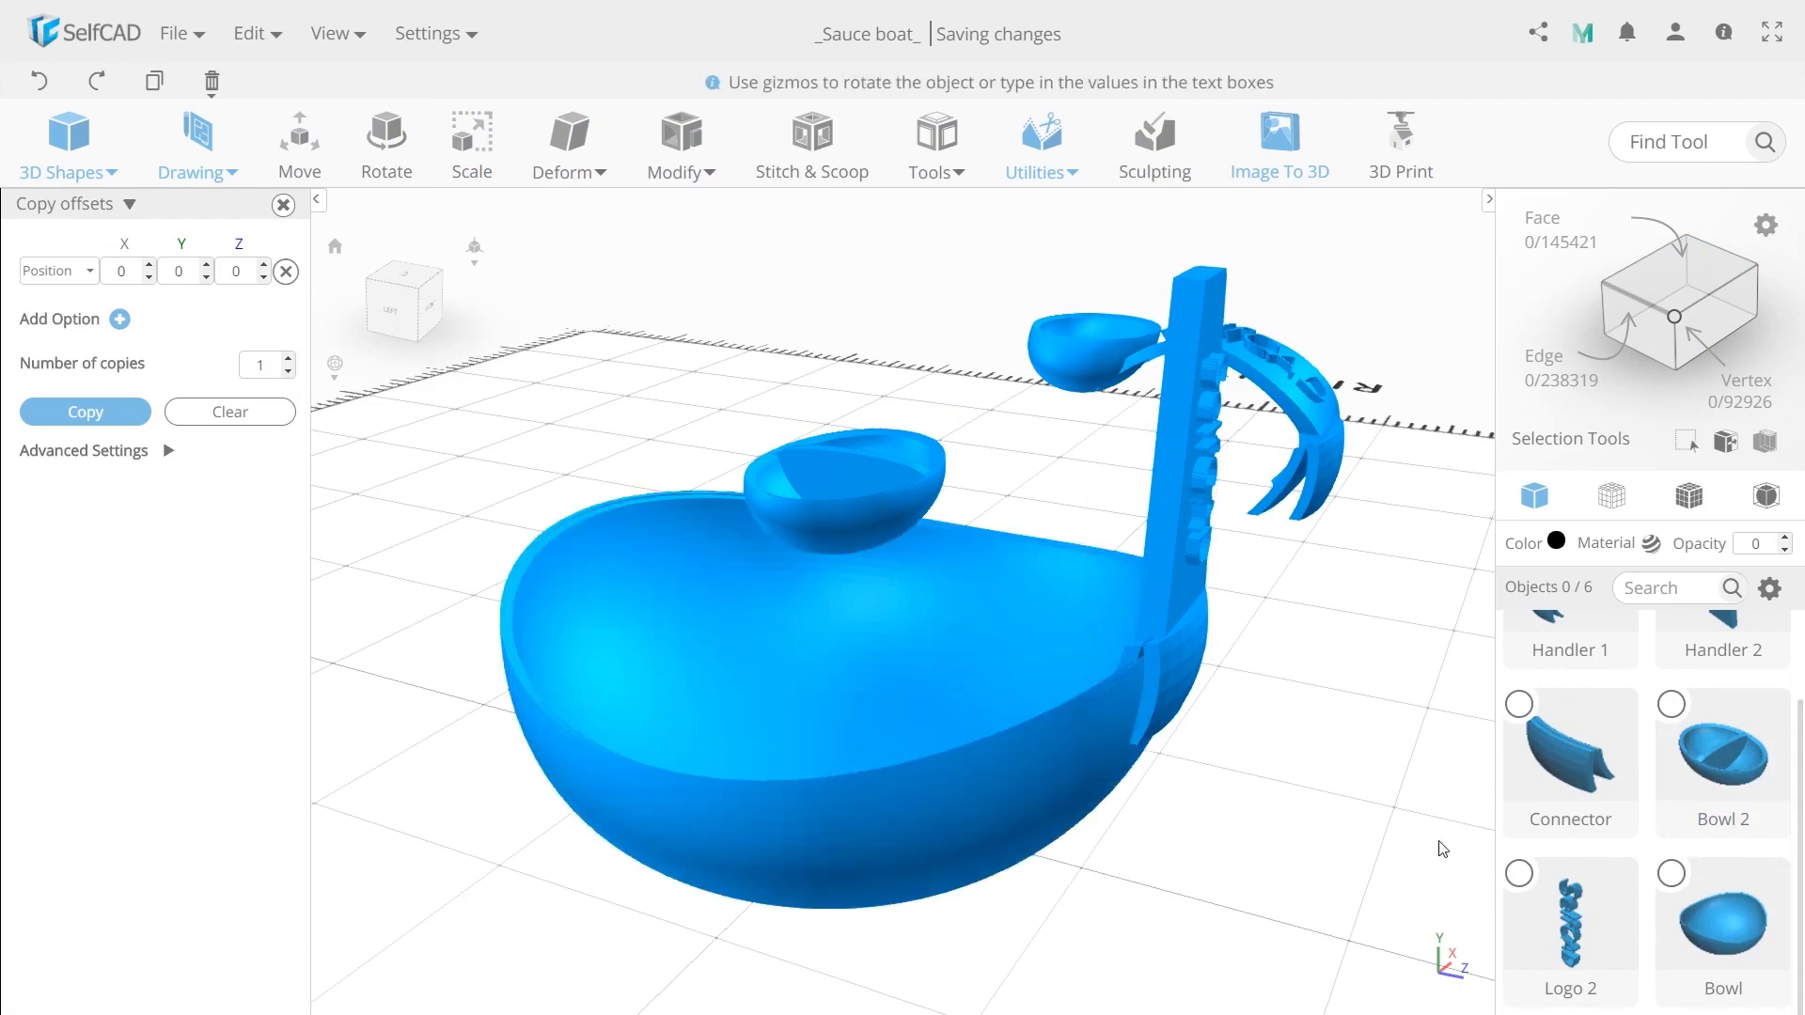
left_click(1187, 546)
left_click(570, 172)
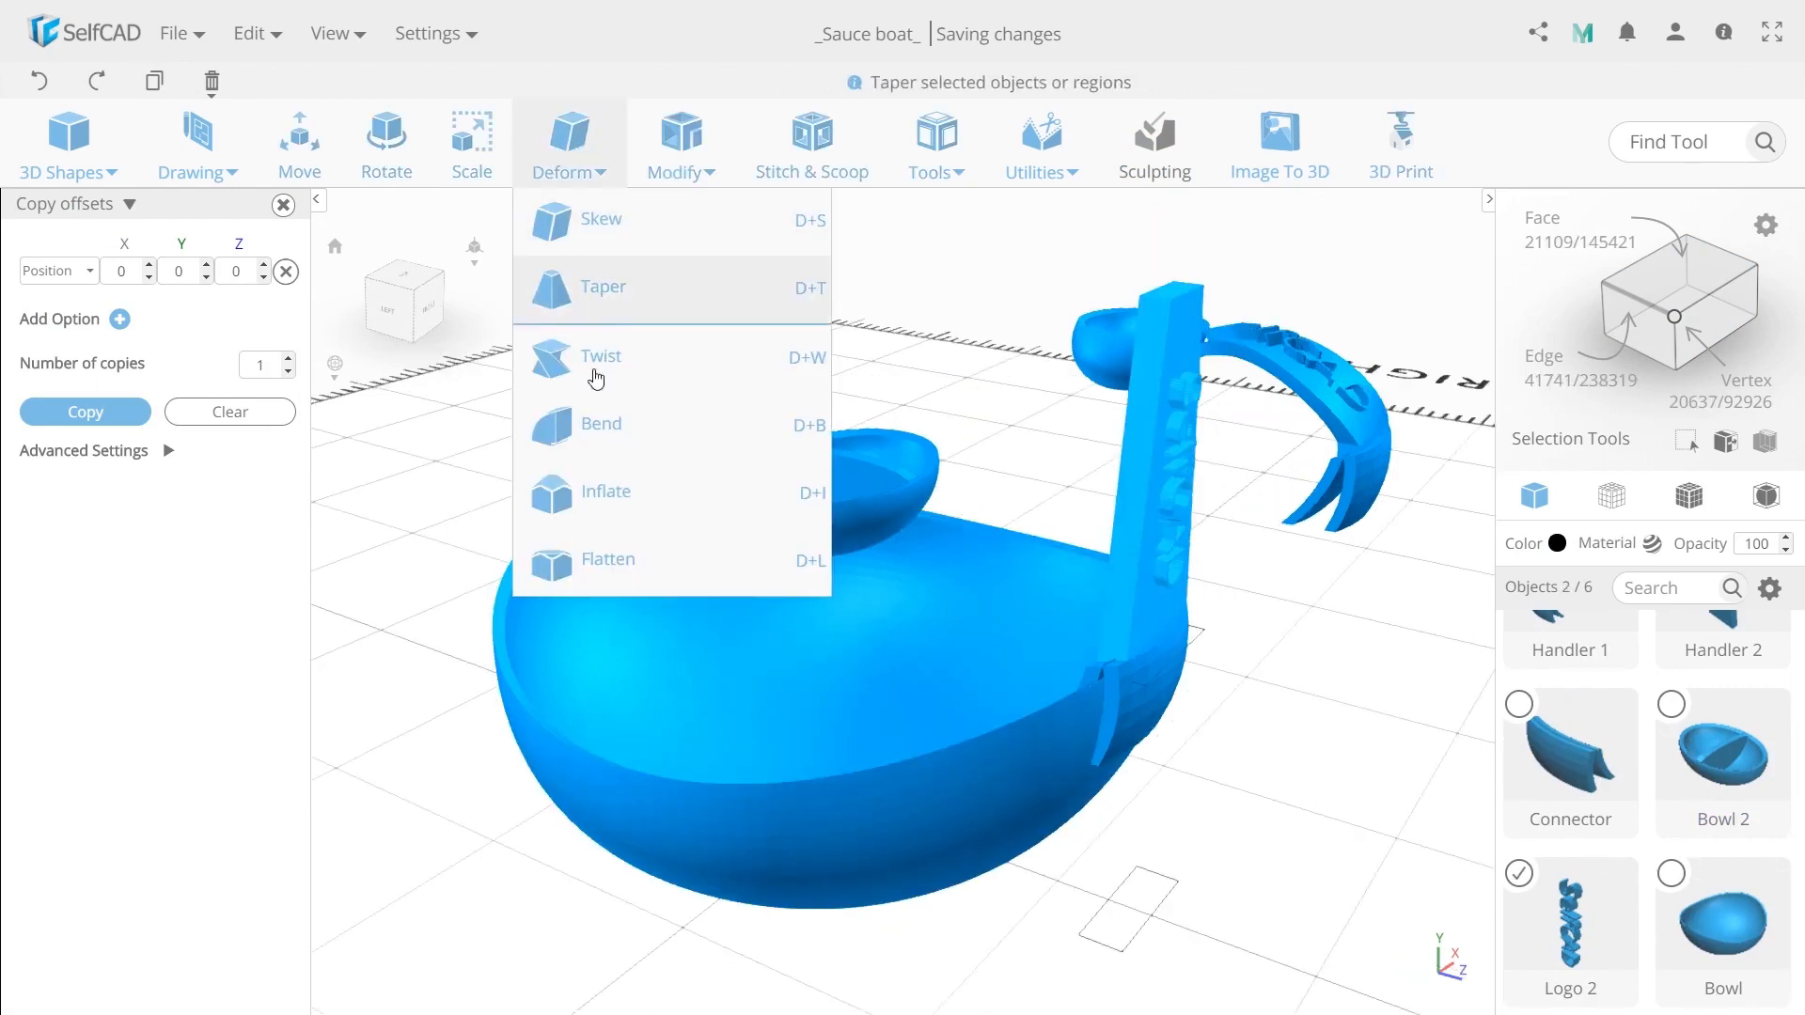
left_click(575, 416)
left_click_drag(1075, 634, 491, 634)
left_click_drag(838, 681, 973, 601)
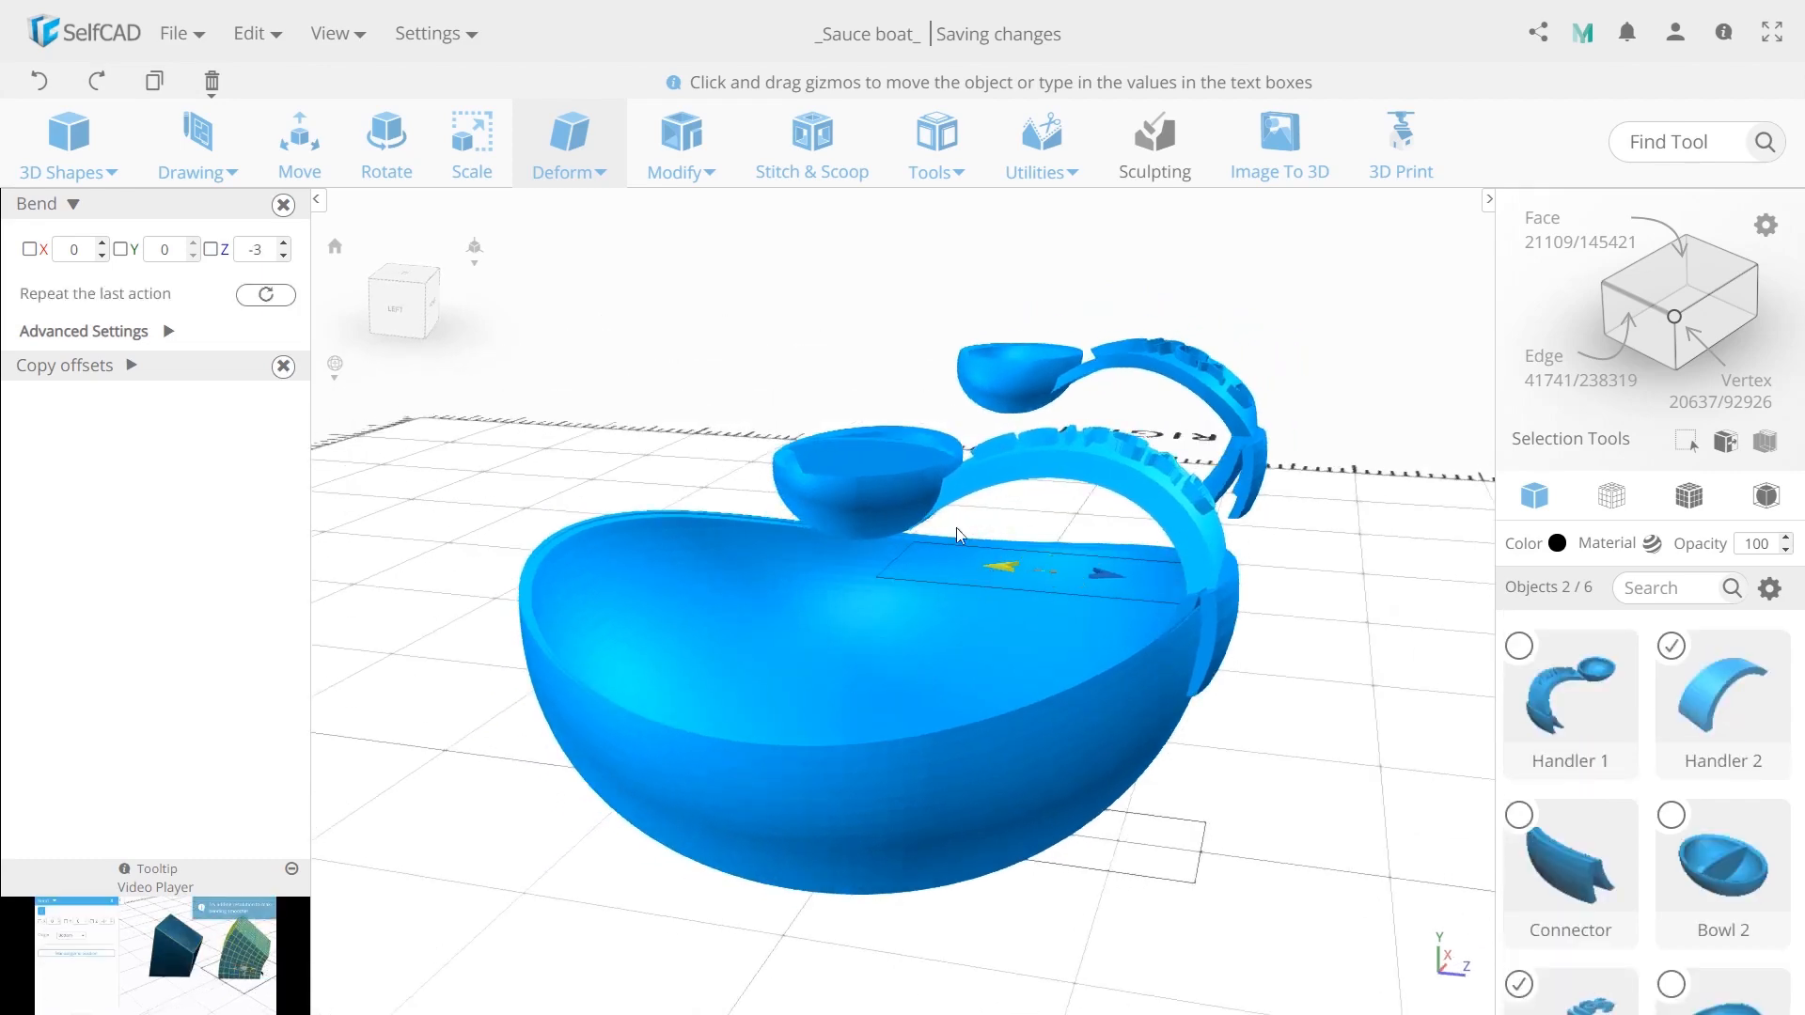
Move the complete second handle, with its connector, logo and Bowl 2, off the sauce boat to stand beside Handler 1.
left_click(825, 413)
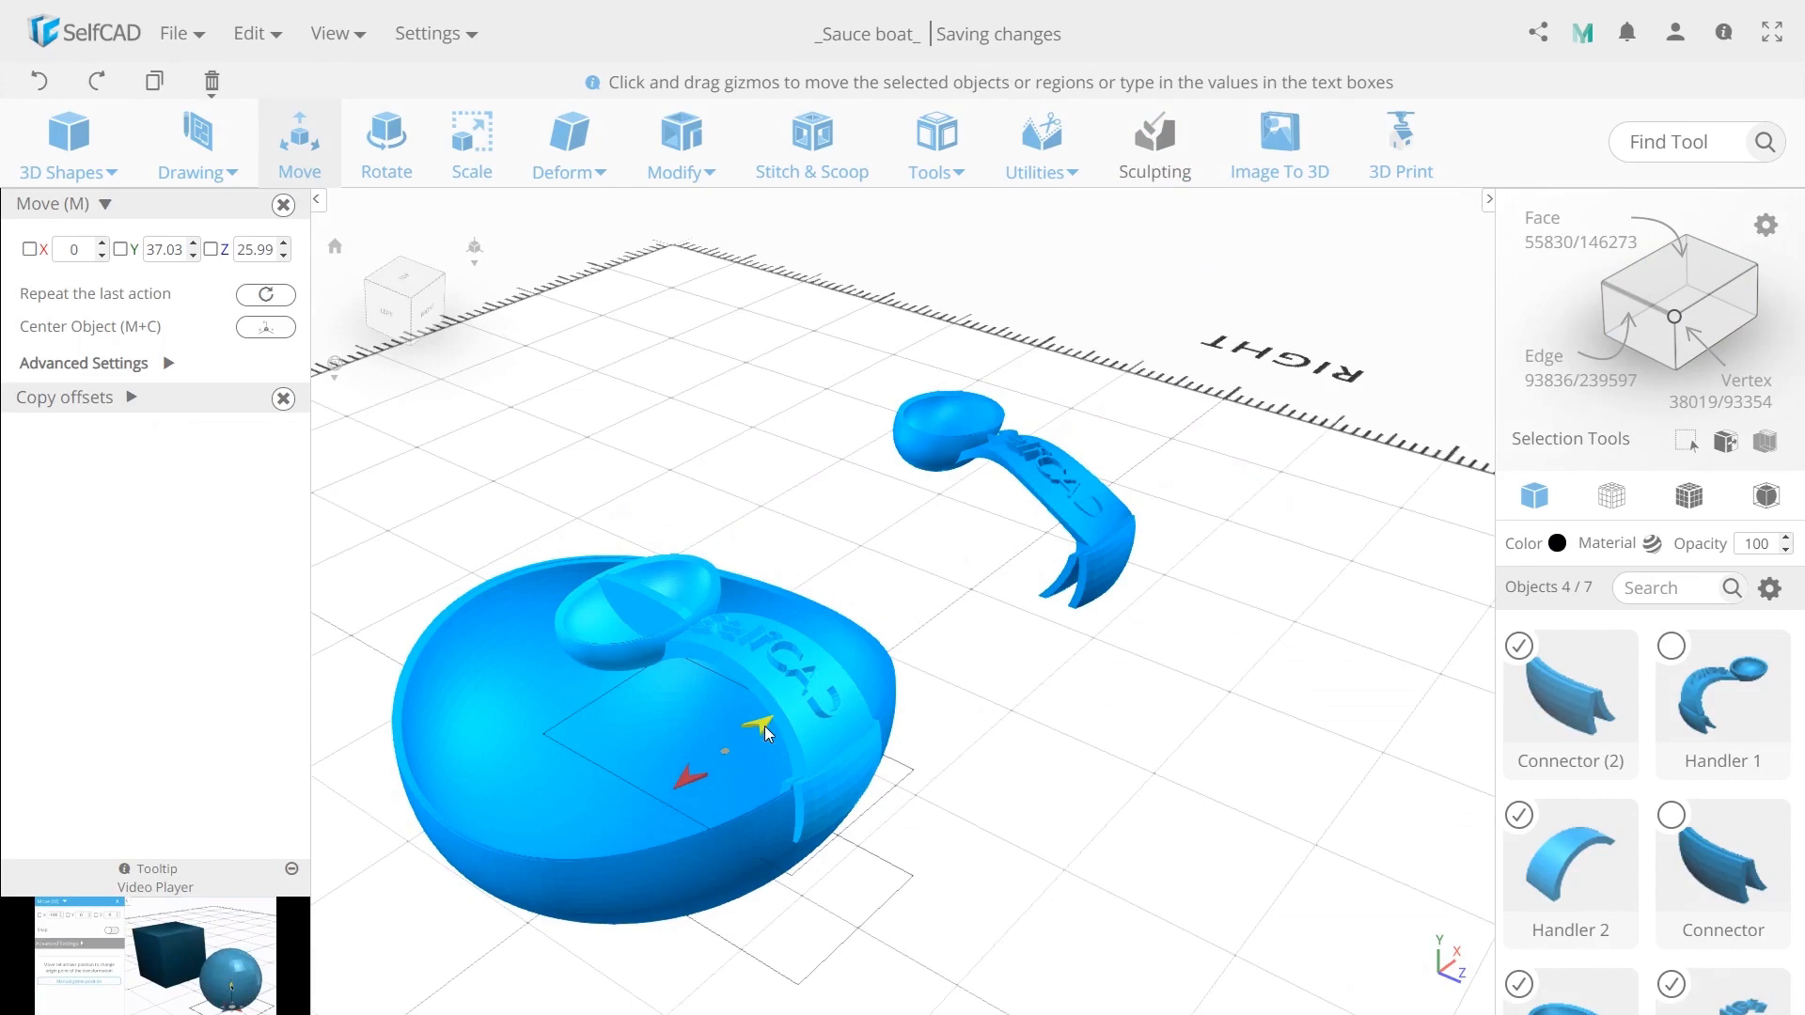
left_click_drag(764, 726, 1187, 476)
left_click(1282, 584)
left_click_drag(1281, 584, 835, 655)
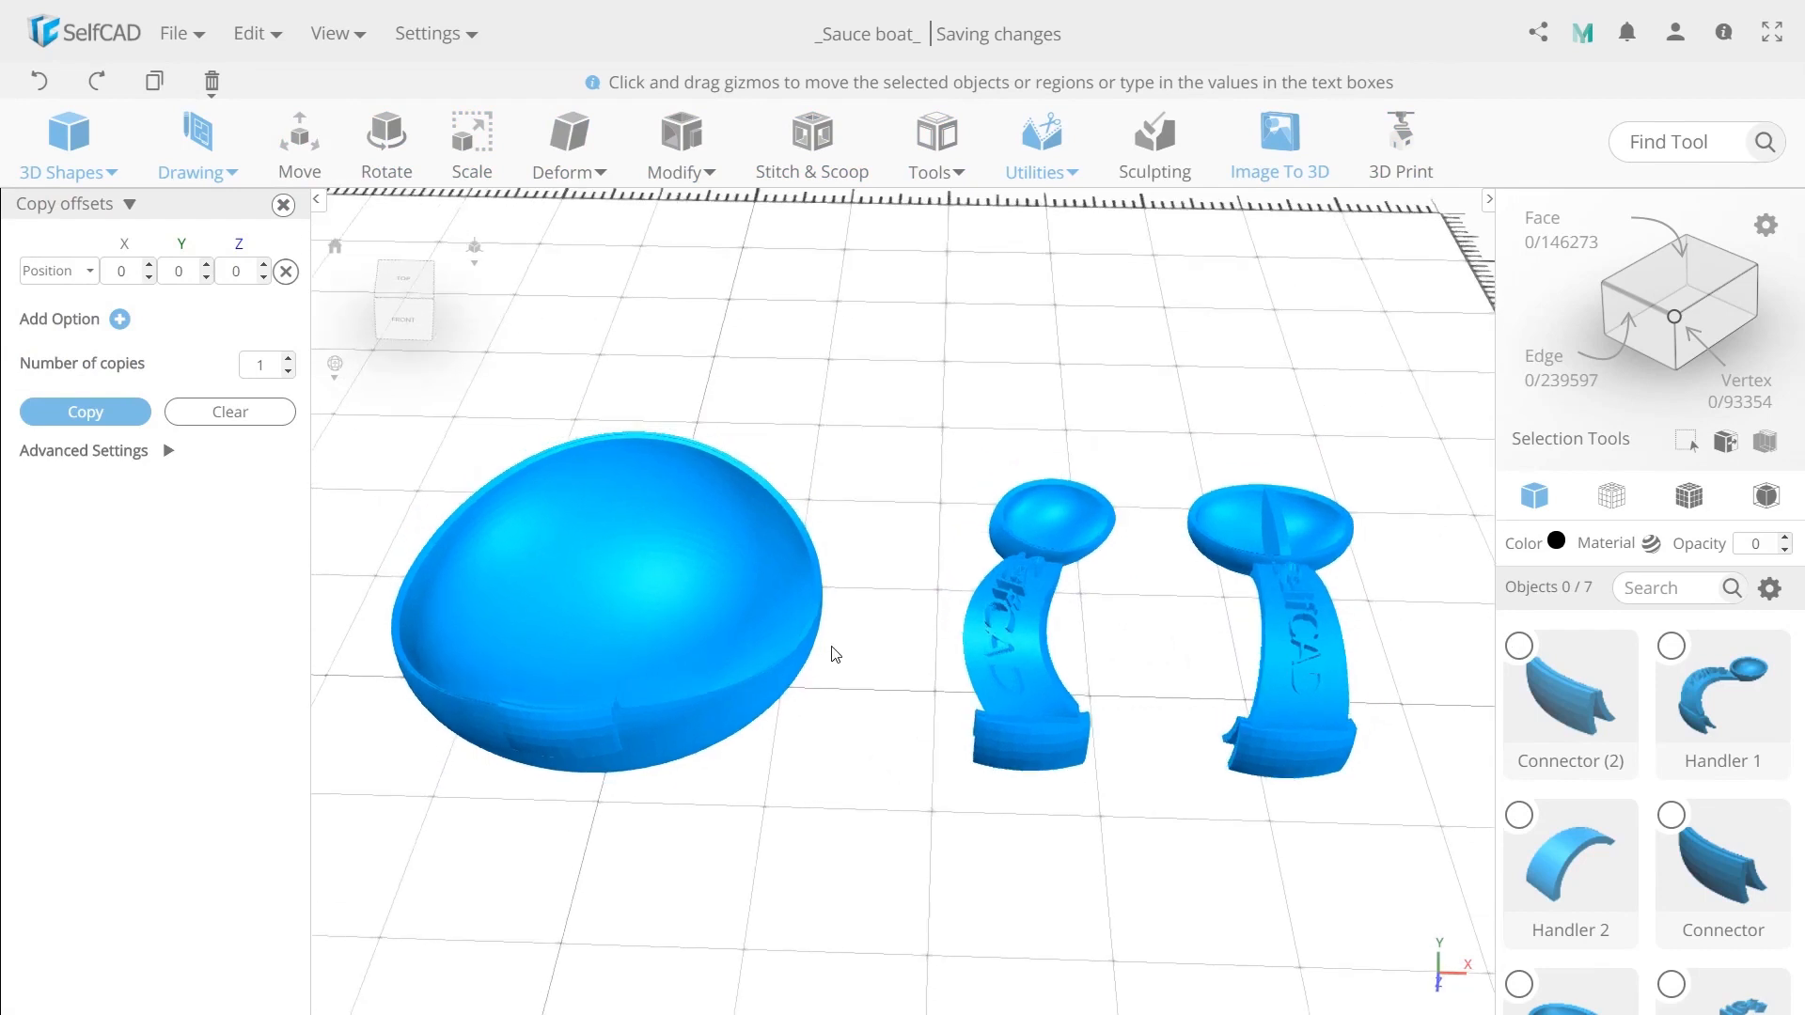